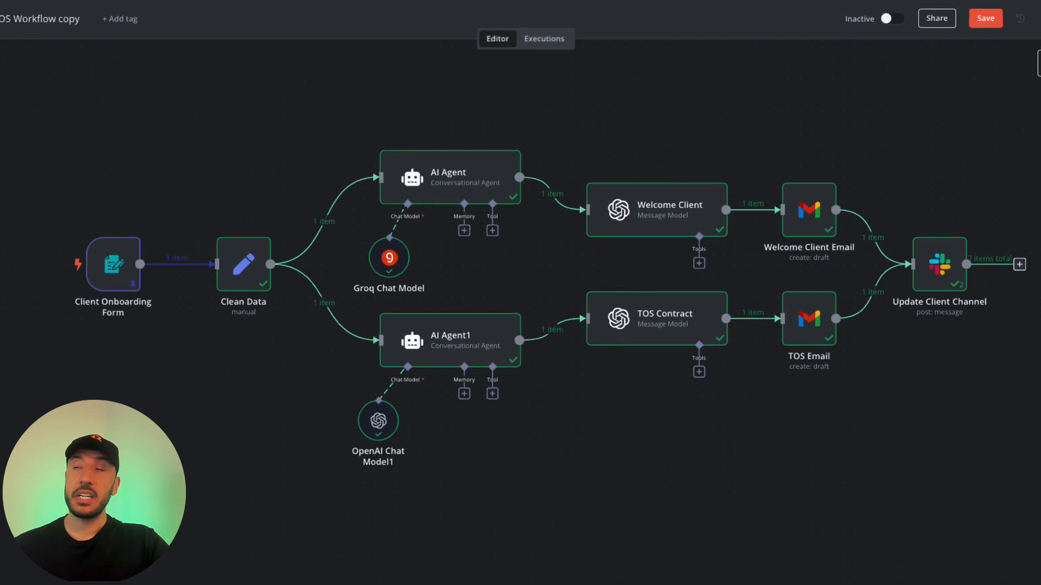
Drag the onboarding form preview window in, then off to the right edge to reveal the workflow.
{"action": "left_click_drag", "start_coordinate": [1040, 81], "coordinate": [399, 60]}
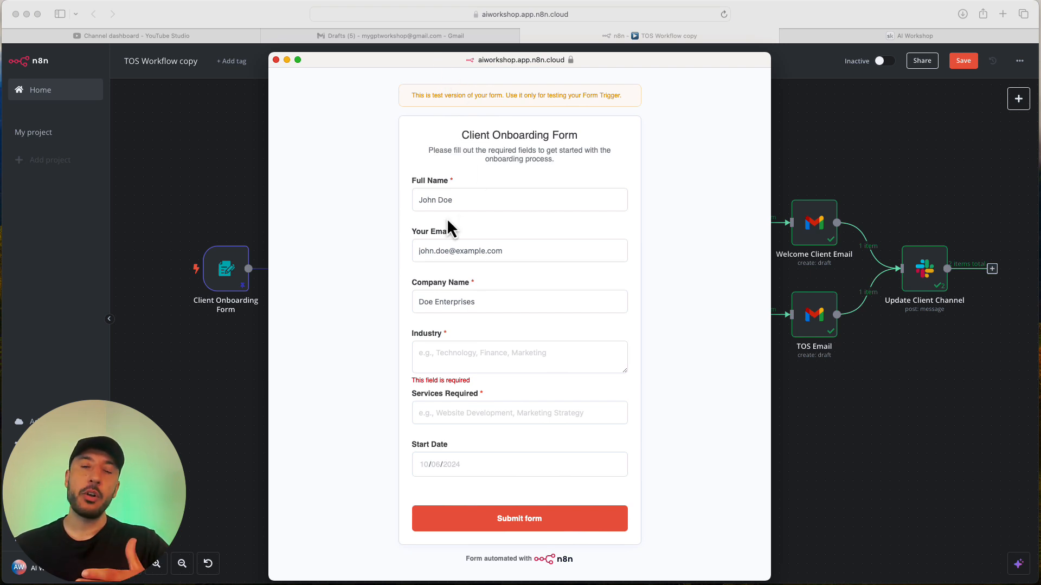
{"action": "left_click_drag", "start_coordinate": [430, 62], "coordinate": [1040, 125]}
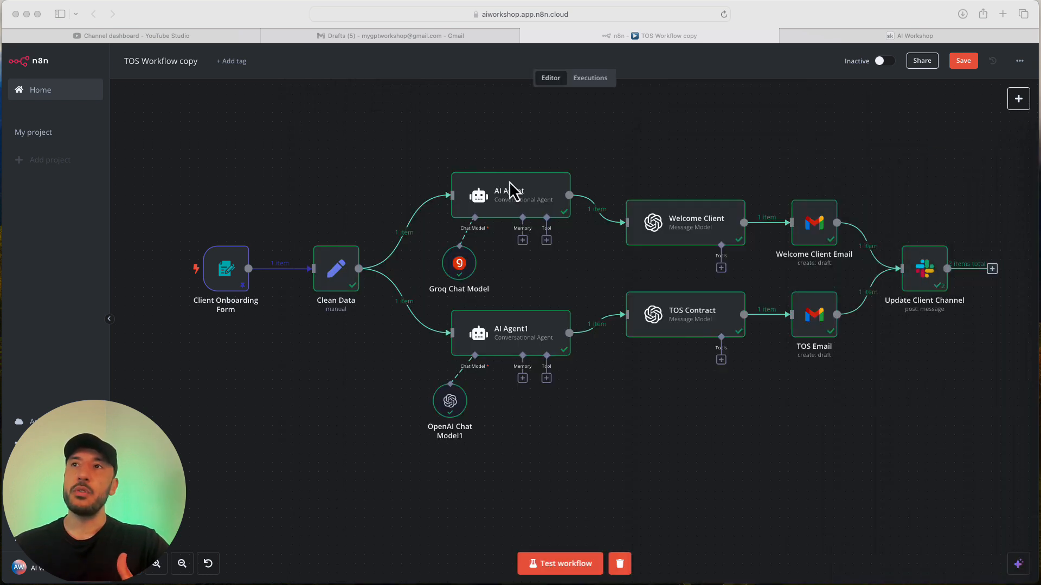
Open the Warm Welcome and Terms of Service drafts in Gmail's Drafts list.
{"action": "left_click", "coordinate": [362, 37]}
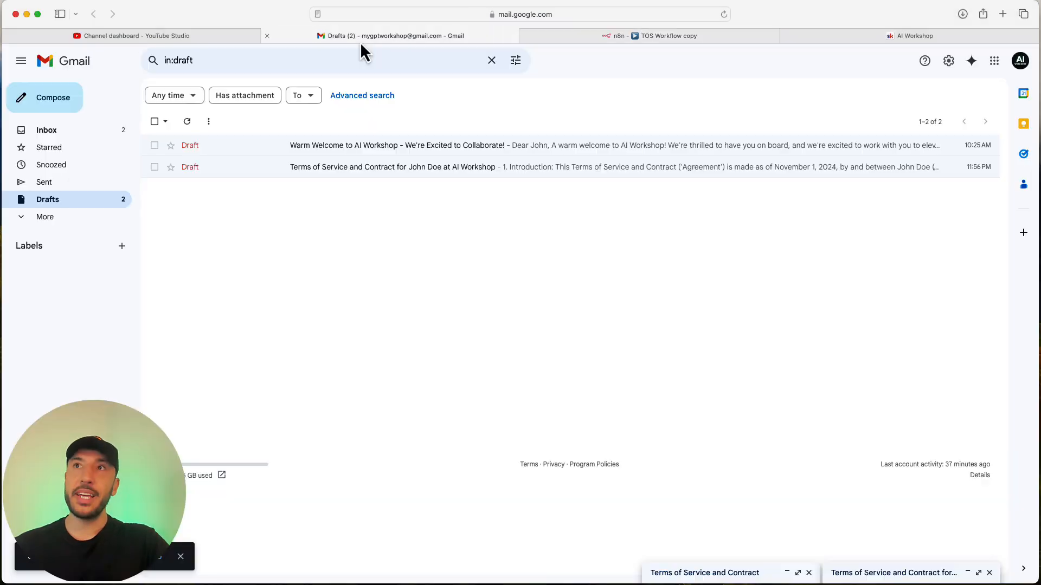
{"action": "left_click", "coordinate": [531, 154]}
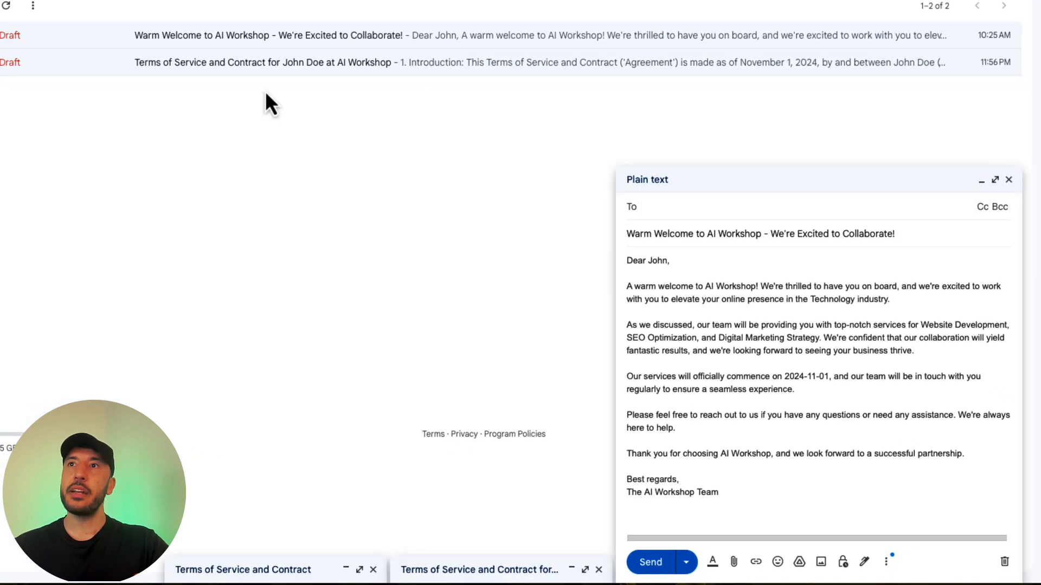
{"action": "left_click", "coordinate": [261, 67]}
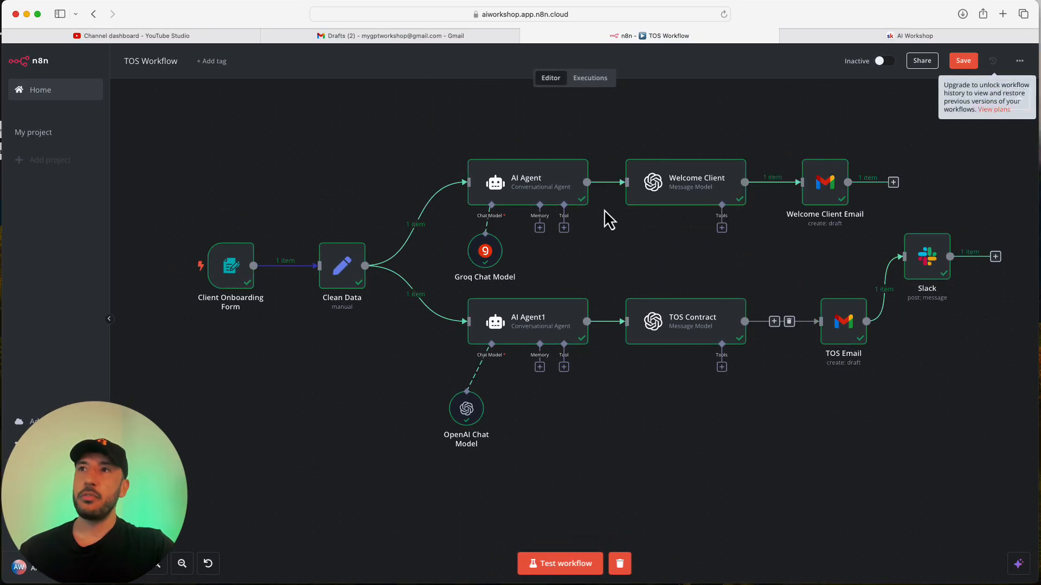
Scroll through the AI Workshop Classroom course grid in Skool, then return to the n8n TOS Workflow.
{"action": "left_click", "coordinate": [900, 35]}
{"action": "scroll", "coordinate": [454, 193], "scroll_direction": "up", "scroll_amount": 15}
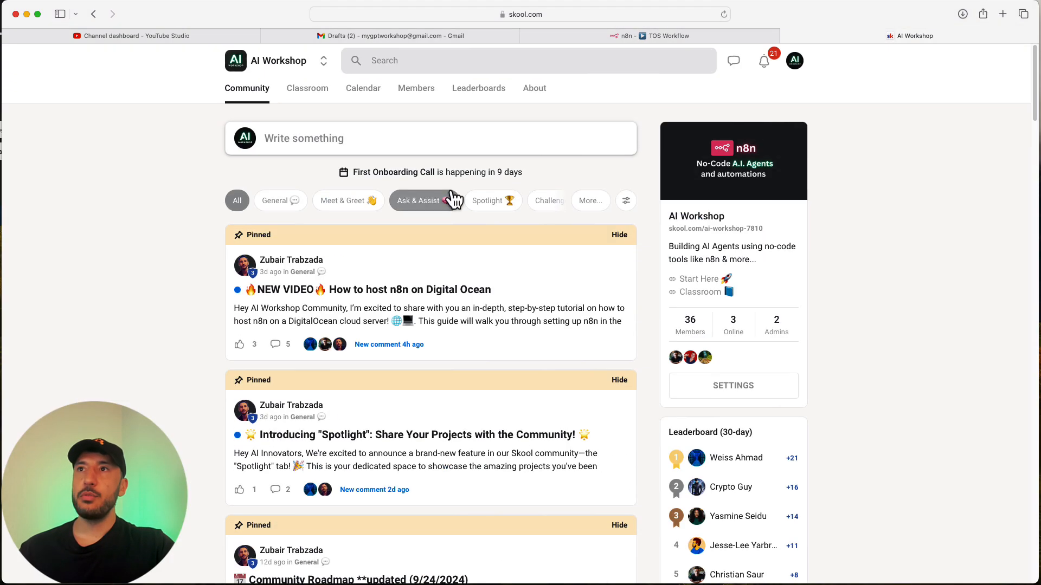
{"action": "left_click", "coordinate": [304, 93]}
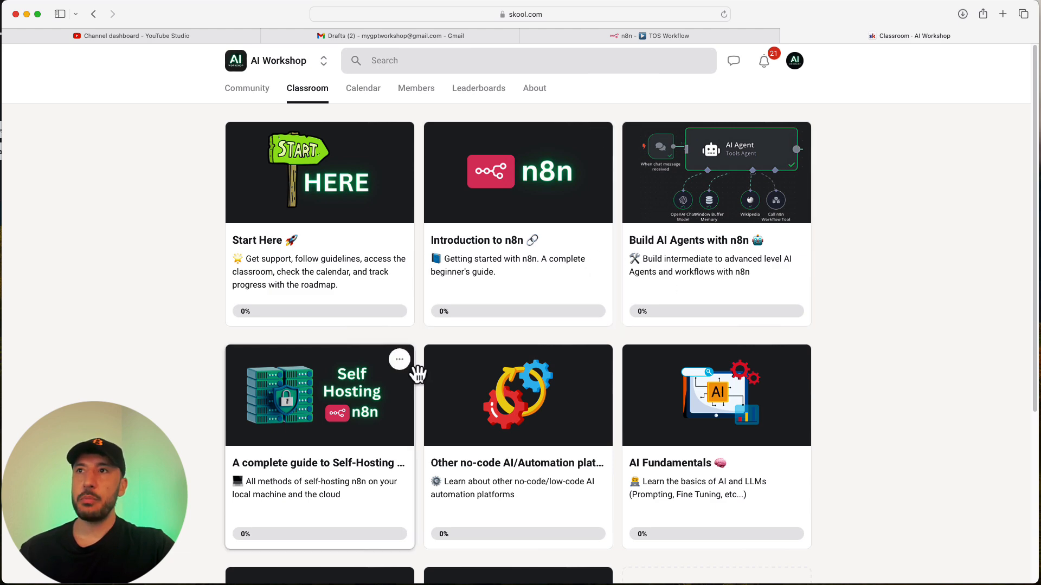
{"action": "scroll", "coordinate": [418, 369], "scroll_direction": "down", "scroll_amount": 3}
{"action": "scroll", "coordinate": [397, 525], "scroll_direction": "down", "scroll_amount": 2}
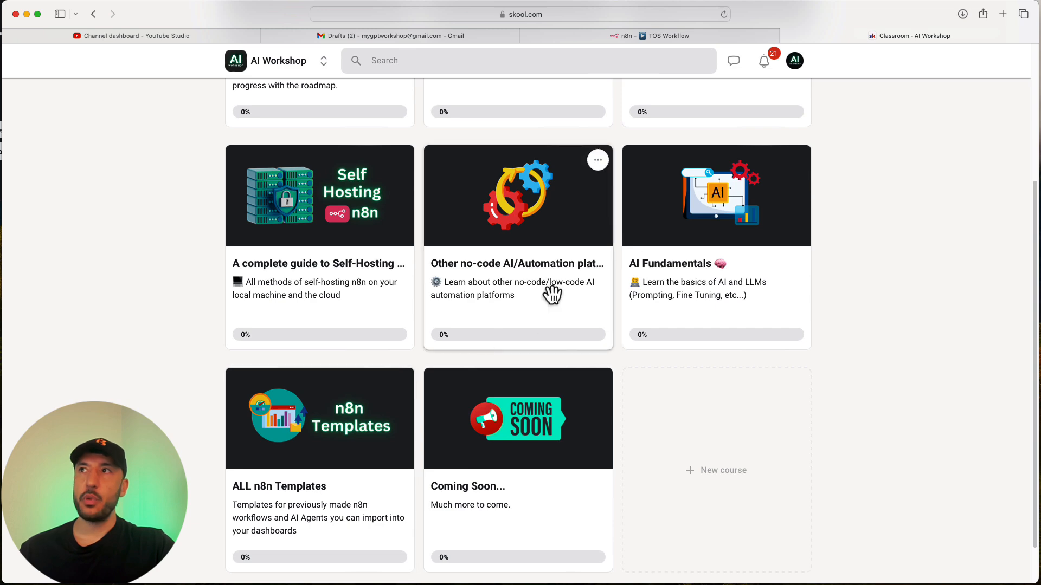
{"action": "left_click", "coordinate": [594, 38]}
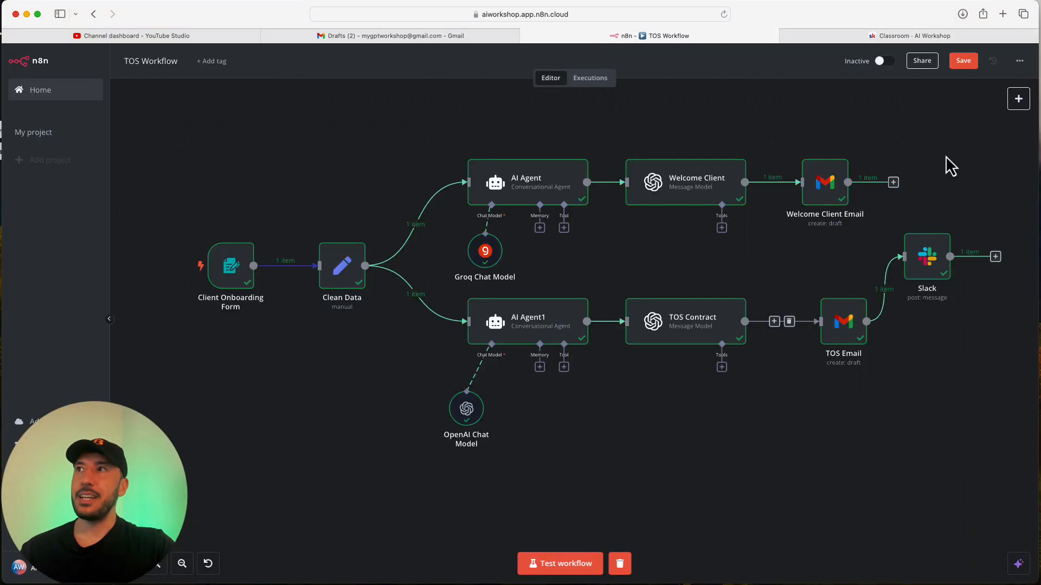
Open the TOS Workflow's … options menu and close it again.
{"action": "left_click", "coordinate": [1019, 60]}
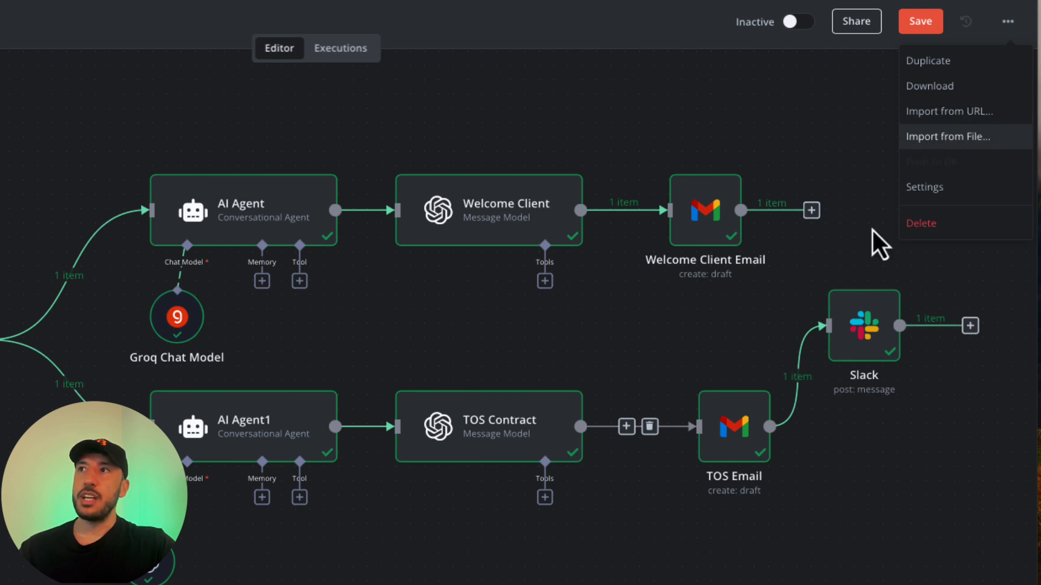
{"action": "left_click", "coordinate": [817, 127]}
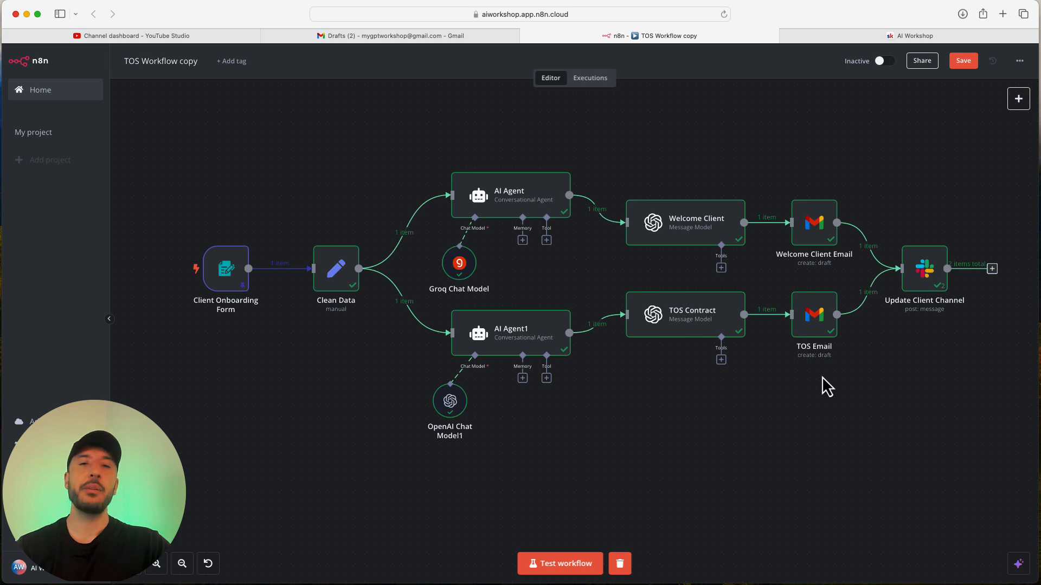
Look through the course list on the Skool AI Workshop Classroom page.
{"action": "left_click", "coordinate": [905, 36]}
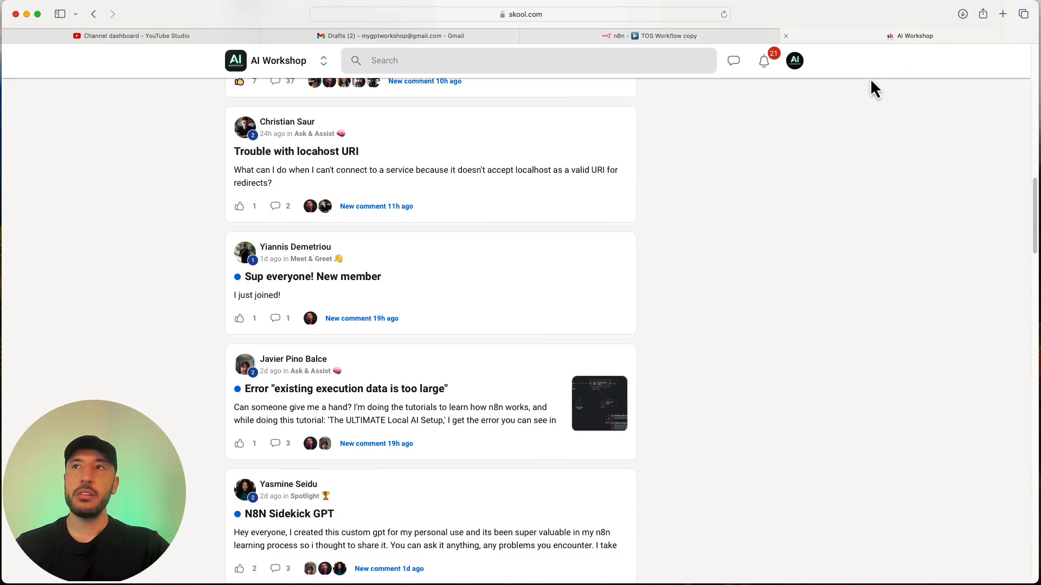
{"action": "scroll", "coordinate": [368, 225], "scroll_direction": "up", "scroll_amount": 10}
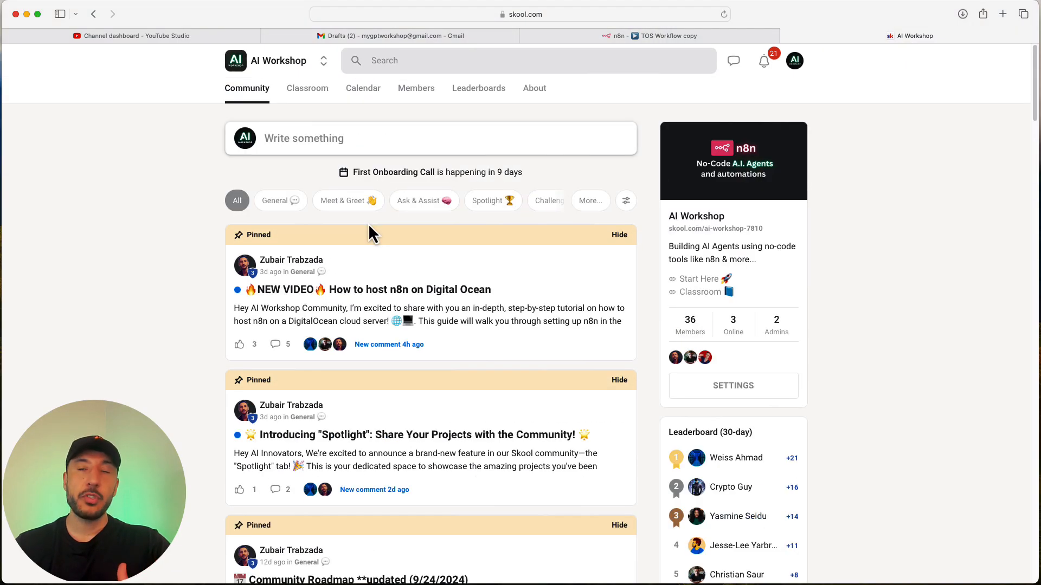
{"action": "left_click", "coordinate": [308, 88]}
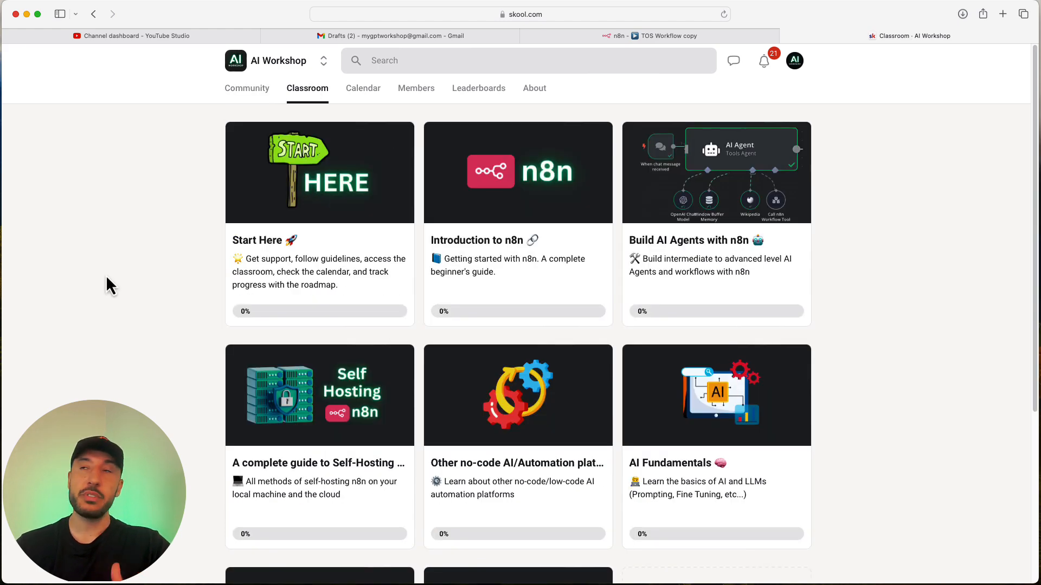
{"action": "scroll", "coordinate": [318, 302], "scroll_direction": "down", "scroll_amount": 3}
{"action": "scroll", "coordinate": [316, 301], "scroll_direction": "up", "scroll_amount": 3}
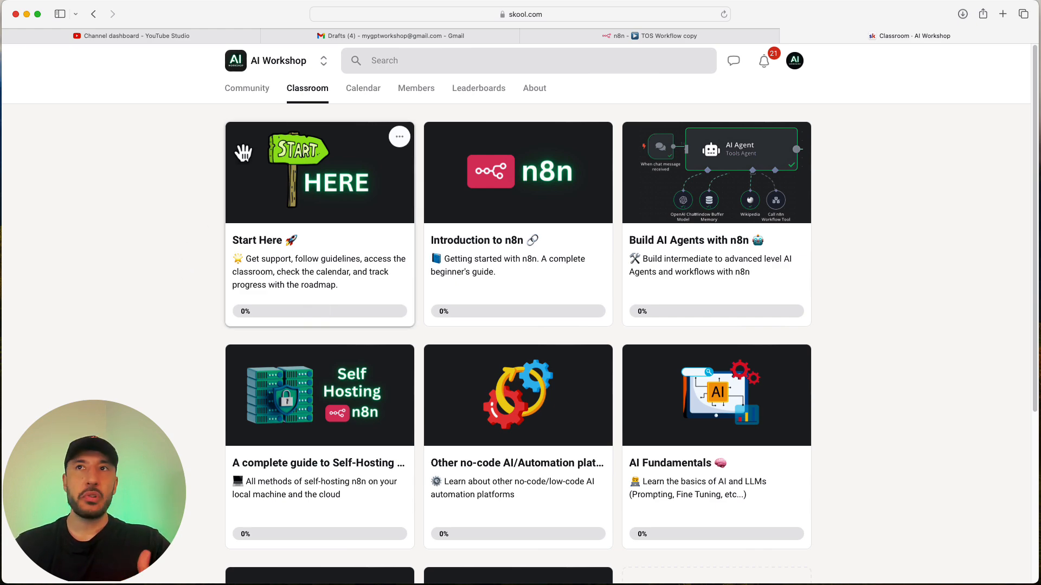
Scroll through the AI Workshop community feed.
{"action": "left_click", "coordinate": [246, 91]}
{"action": "scroll", "coordinate": [271, 342], "scroll_direction": "down", "scroll_amount": 6}
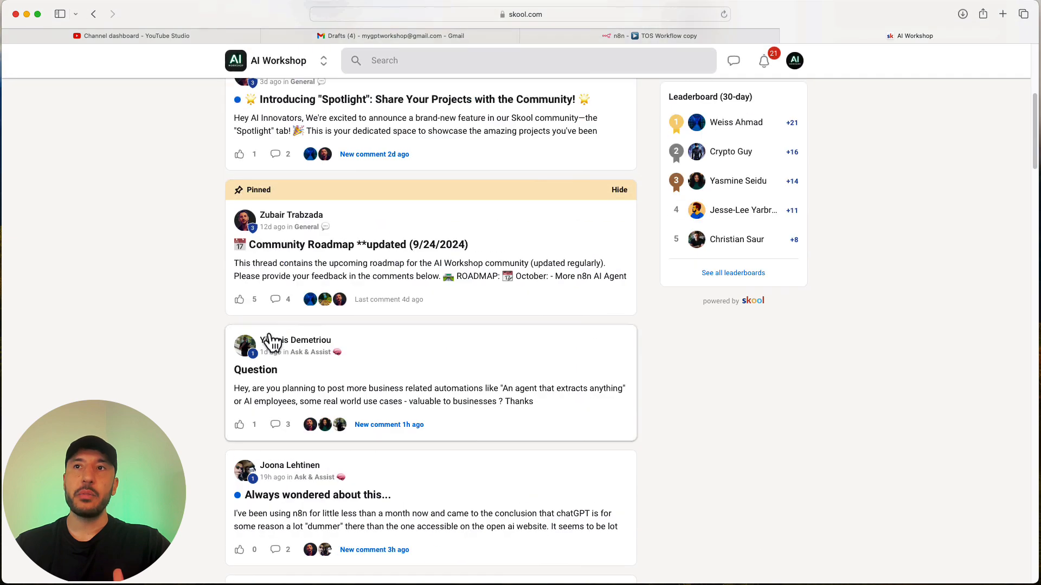
{"action": "scroll", "coordinate": [271, 342], "scroll_direction": "down", "scroll_amount": 5}
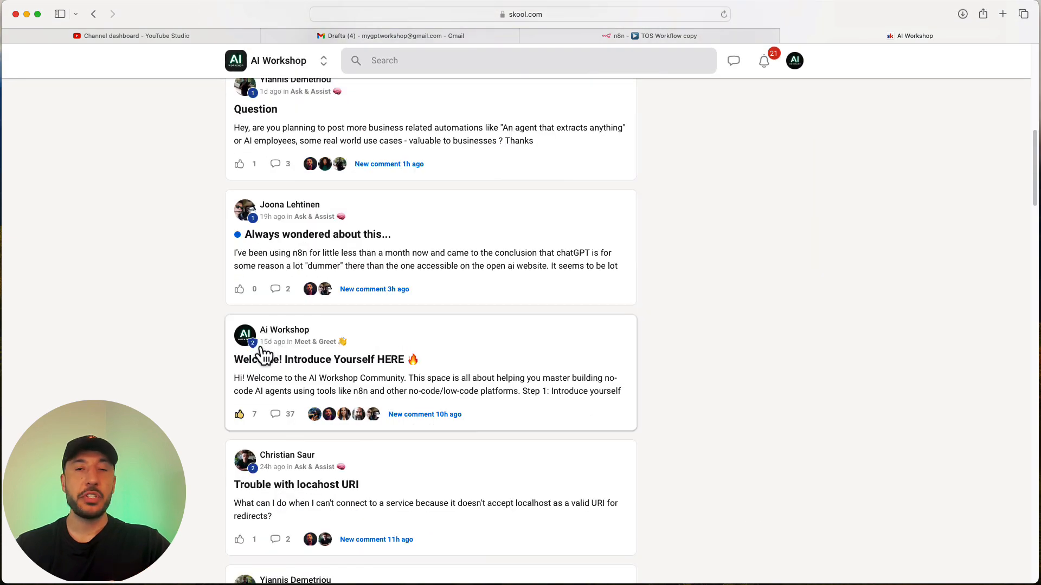
{"action": "scroll", "coordinate": [249, 358], "scroll_direction": "up", "scroll_amount": 10}
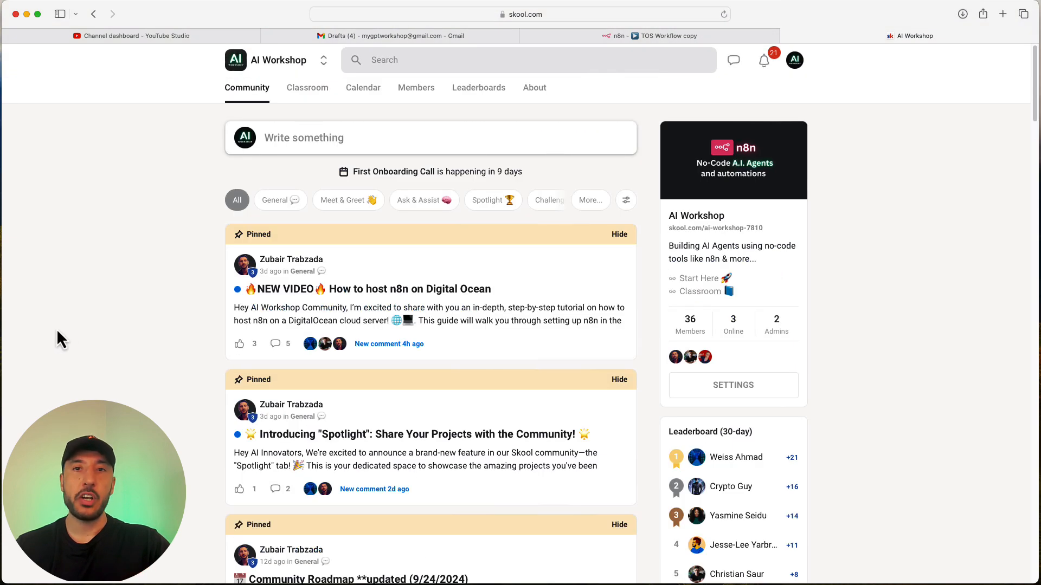
{"action": "scroll", "coordinate": [56, 328], "scroll_direction": "down", "scroll_amount": 2}
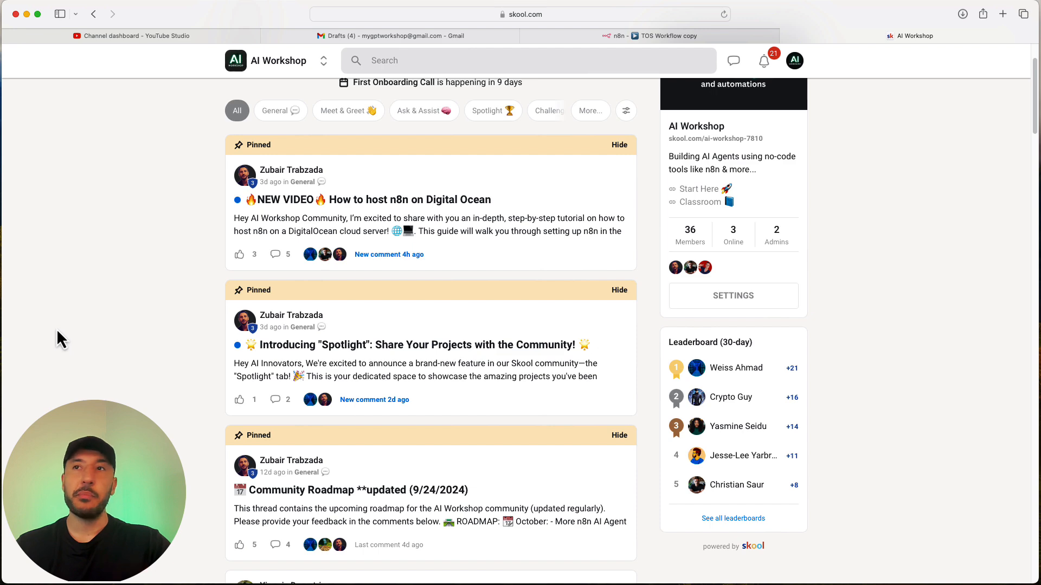
{"action": "scroll", "coordinate": [56, 329], "scroll_direction": "up", "scroll_amount": 2}
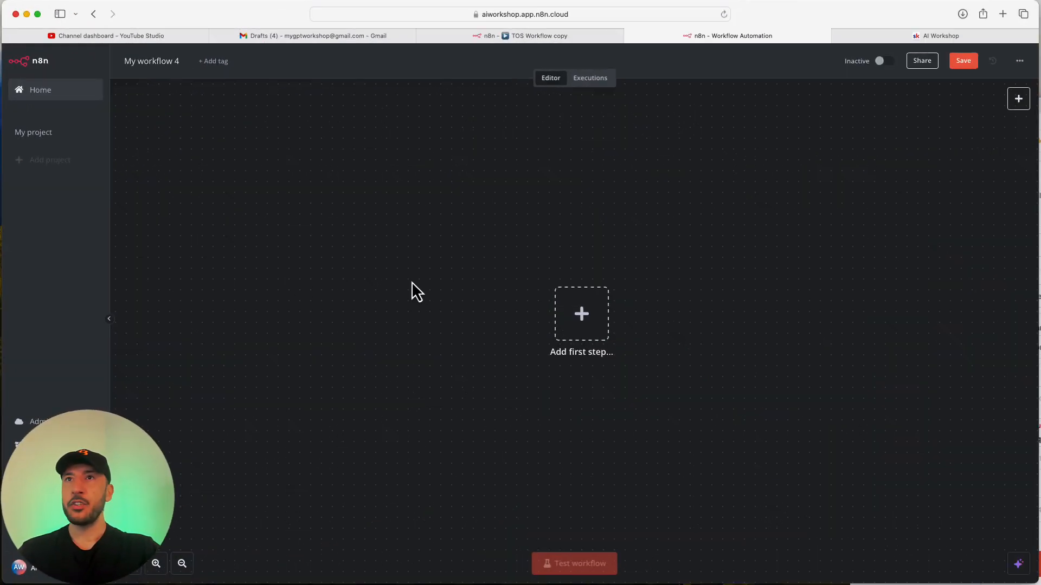
Rename 'My workflow 4' to TOS Workflow and save it.
{"action": "left_click", "coordinate": [151, 63]}
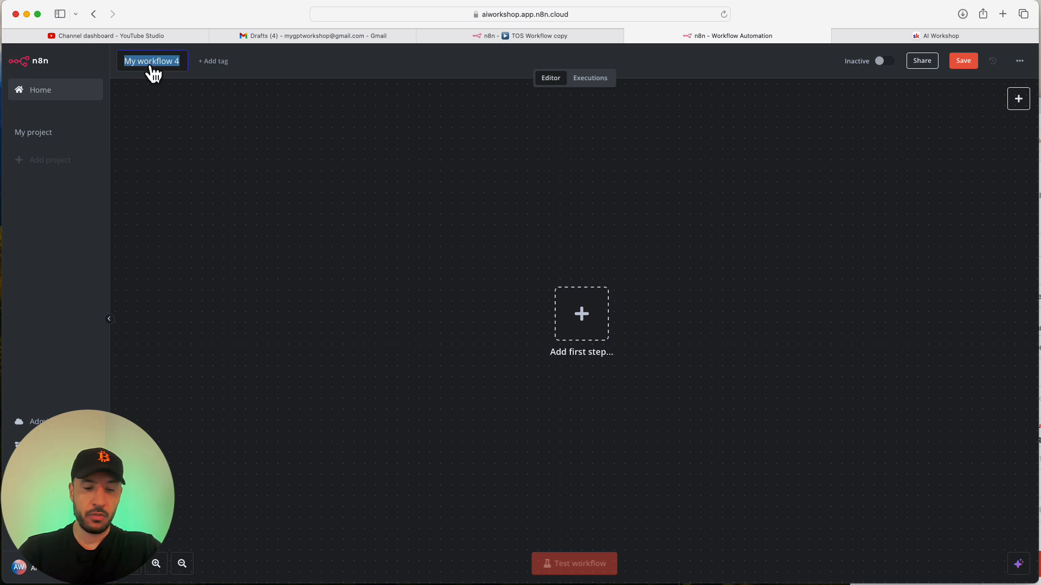
{"action": "type", "text": "TO"}
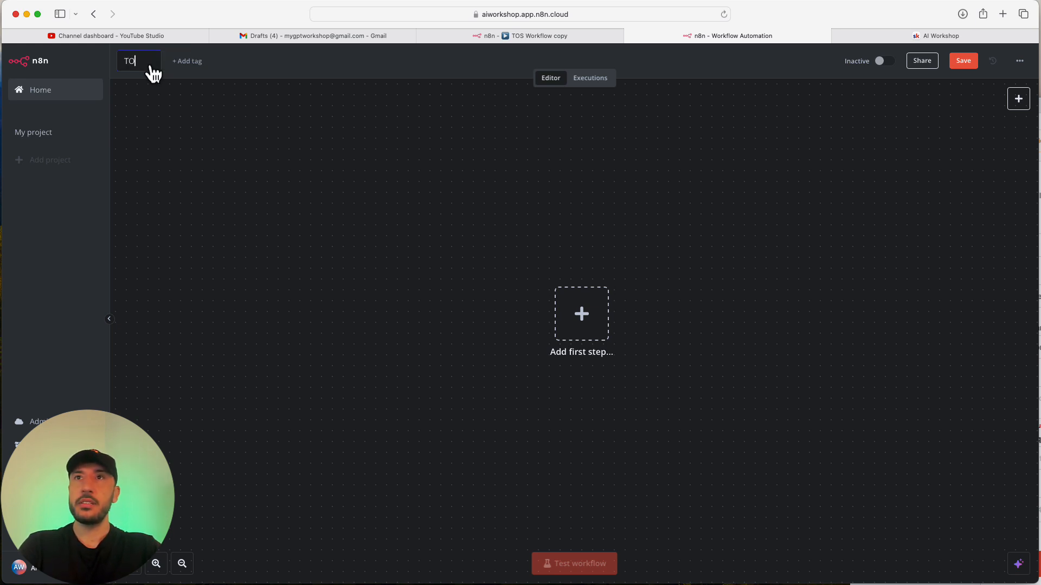
{"action": "type", "text": "S Wor"}
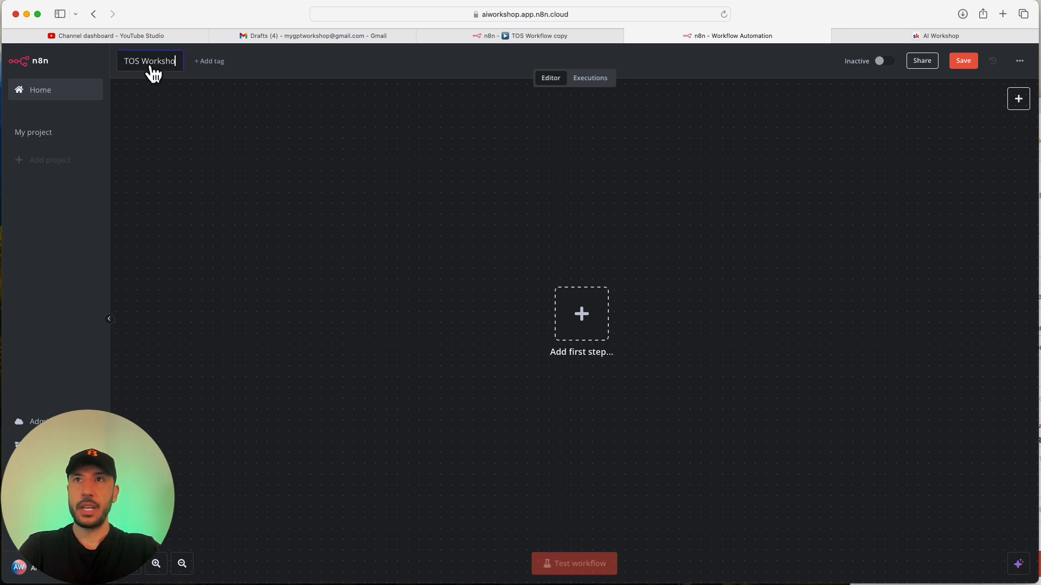
{"action": "type", "text": "k"}
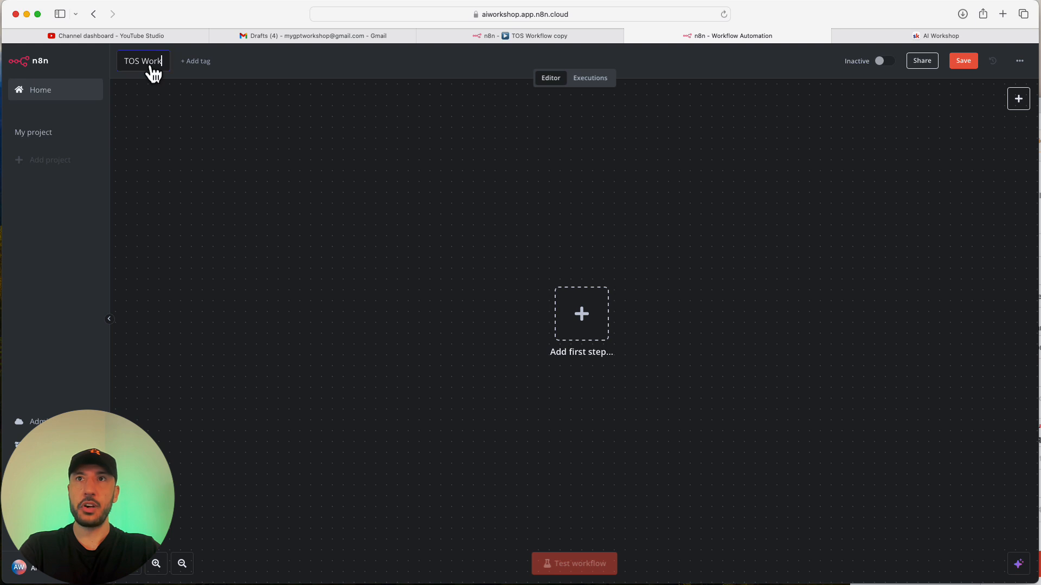
{"action": "type", "text": "sflow"}
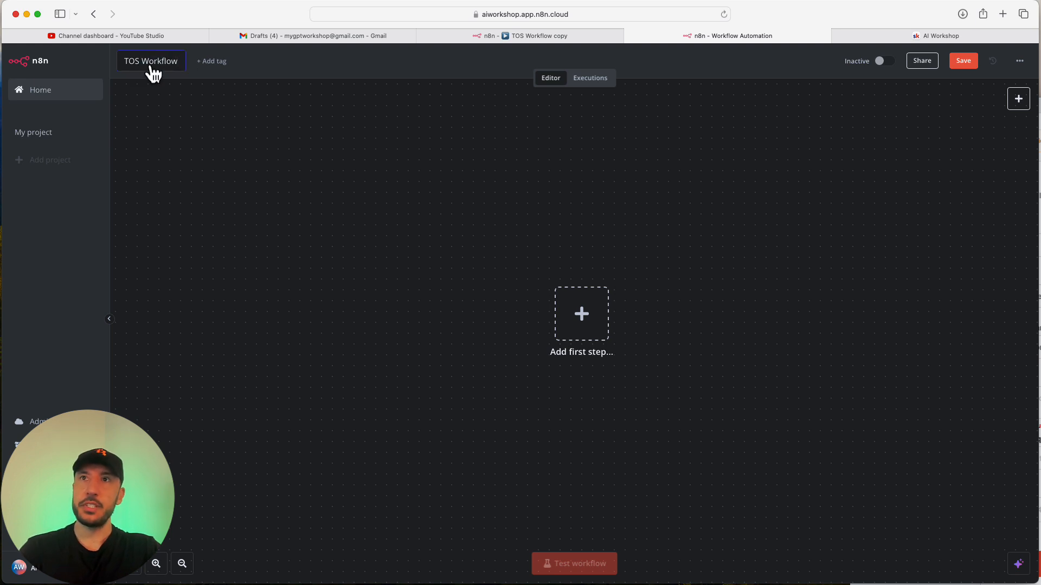
{"action": "left_click", "coordinate": [206, 175]}
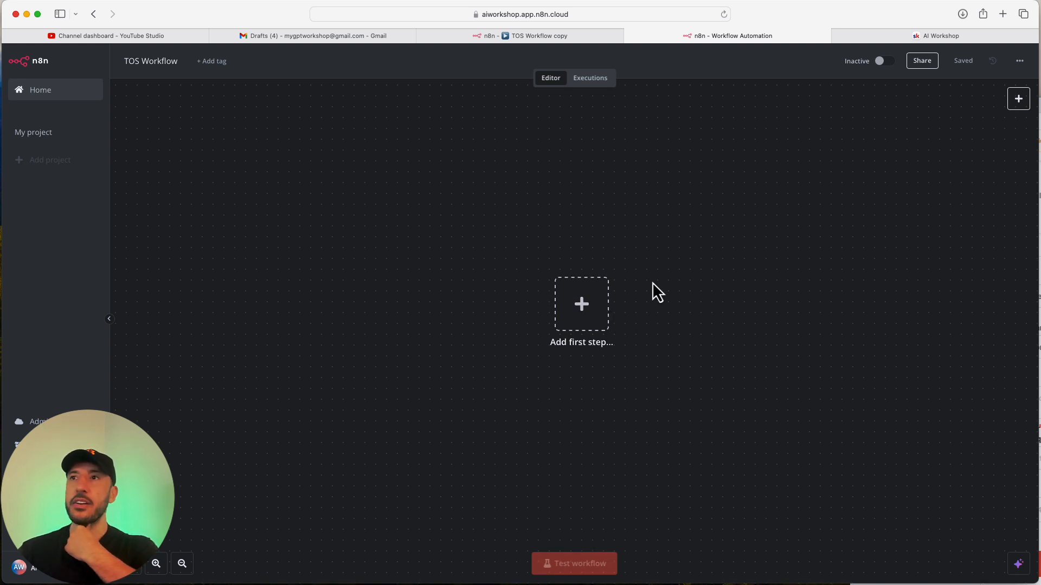
Search the trigger picker for 'form' to list triggers such as n8n Form Trigger.
{"action": "left_click", "coordinate": [584, 309]}
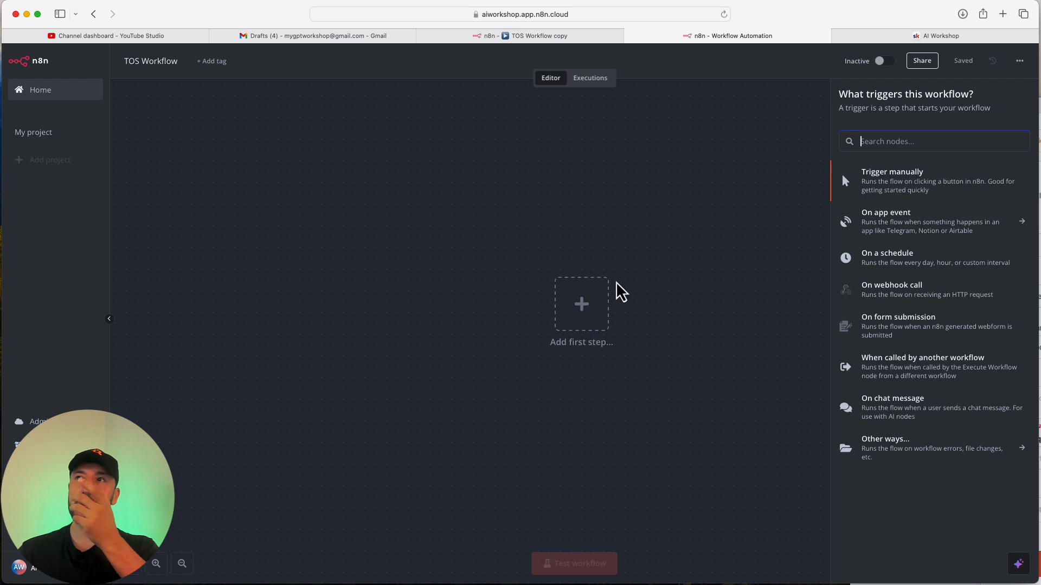
{"action": "left_click", "coordinate": [642, 251]}
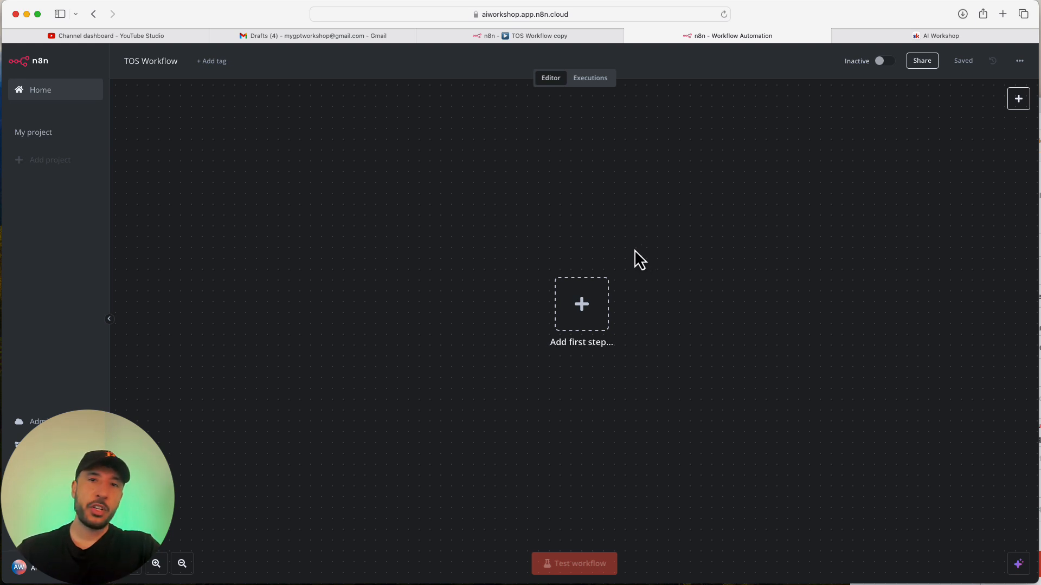
{"action": "left_click", "coordinate": [602, 307]}
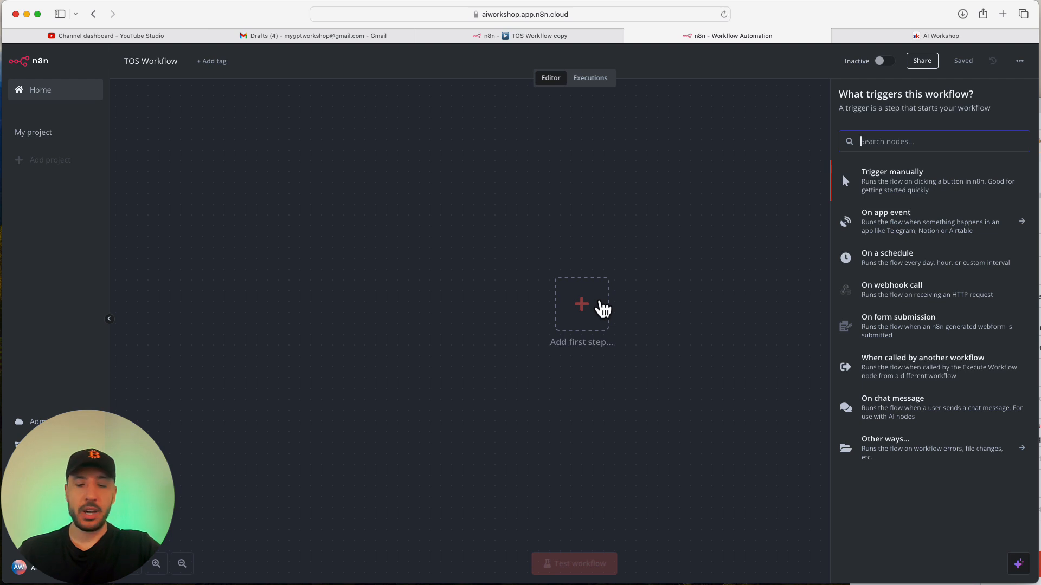
{"action": "type", "text": "form"}
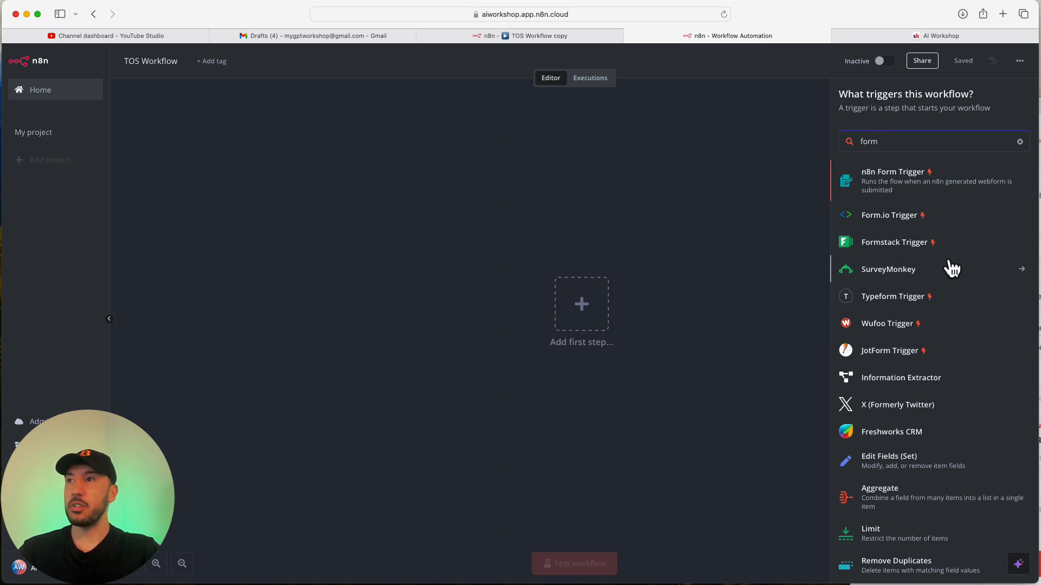
Add an n8n Form Trigger node and set its Form Path to tos.
{"action": "left_click", "coordinate": [882, 191]}
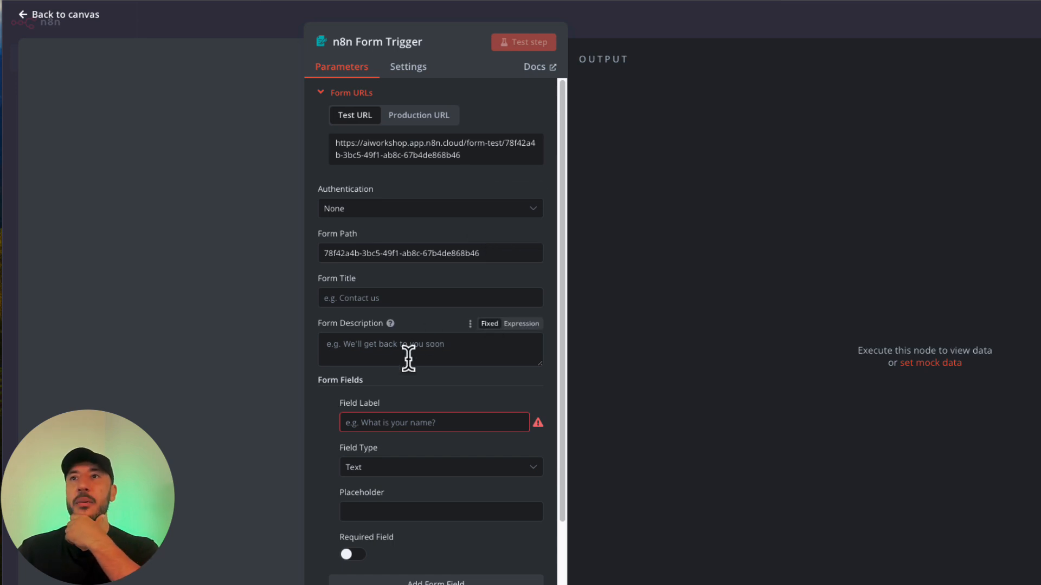
{"action": "scroll", "coordinate": [404, 369], "scroll_direction": "down", "scroll_amount": 2}
{"action": "scroll", "coordinate": [403, 376], "scroll_direction": "up", "scroll_amount": 2}
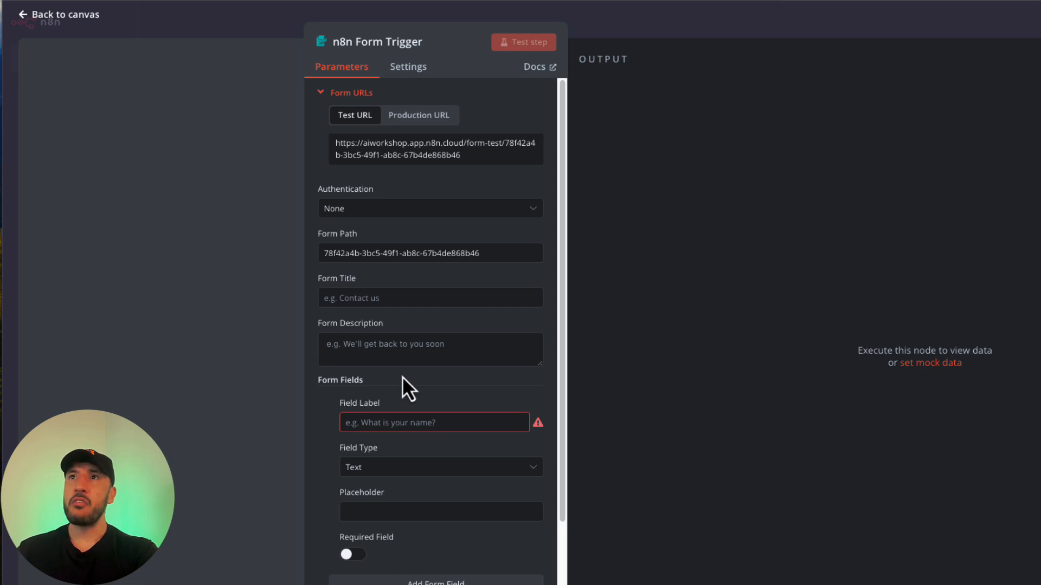
{"action": "scroll", "coordinate": [381, 460], "scroll_direction": "down", "scroll_amount": 2}
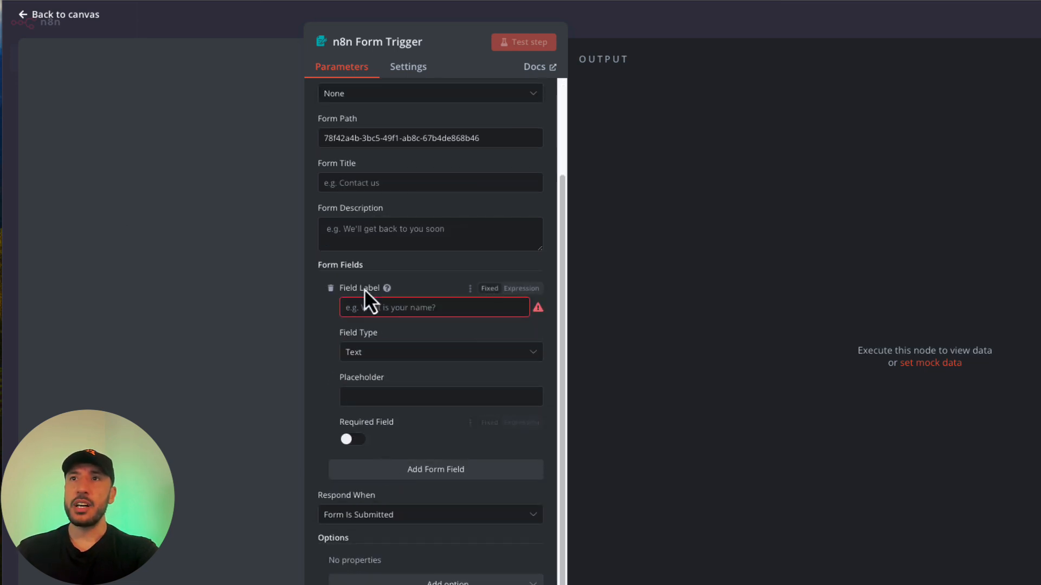
{"action": "scroll", "coordinate": [343, 318], "scroll_direction": "up", "scroll_amount": 2}
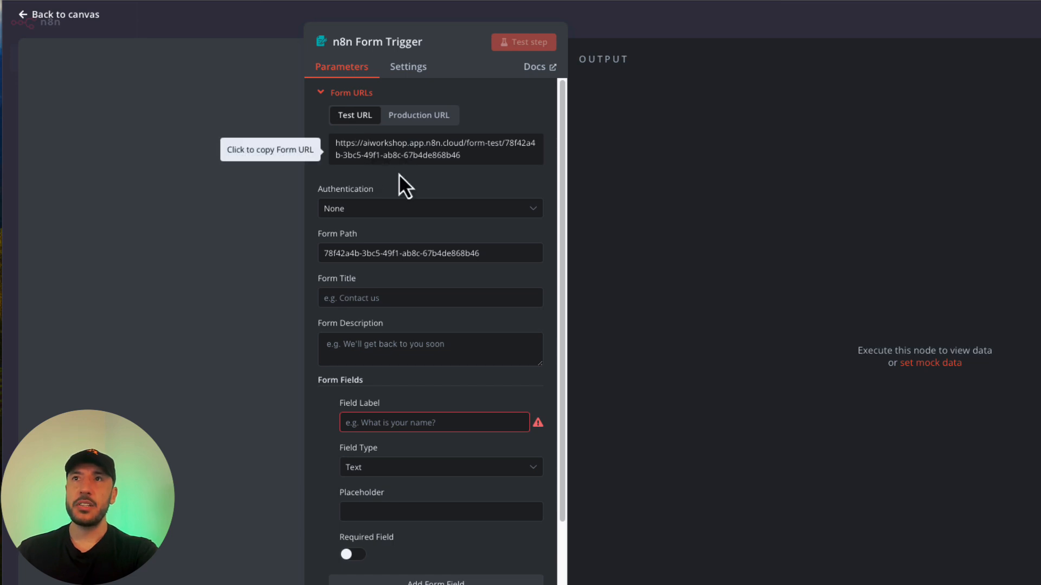
{"action": "triple_click", "coordinate": [397, 254]}
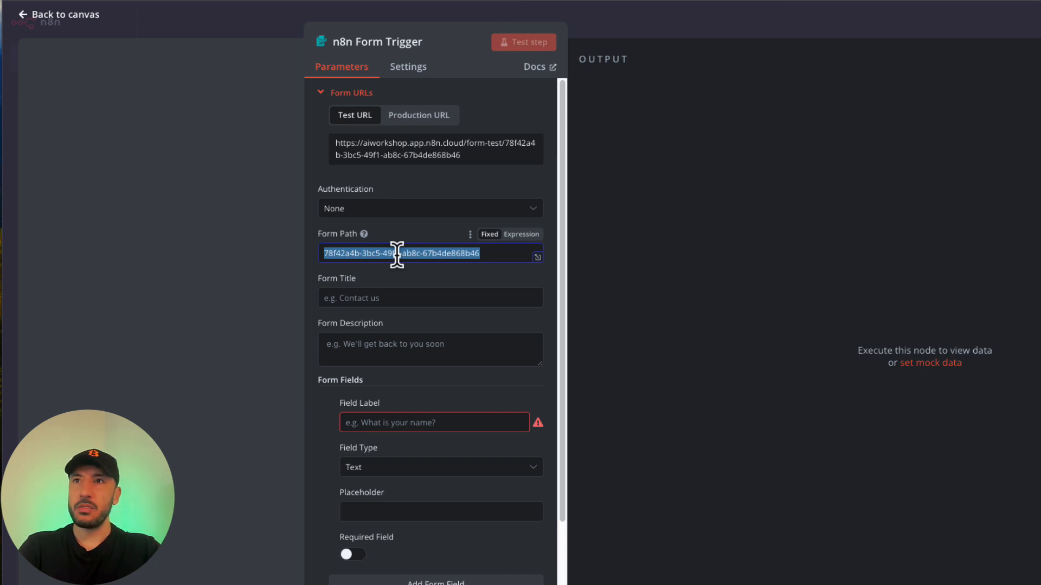
{"action": "type", "text": "tos"}
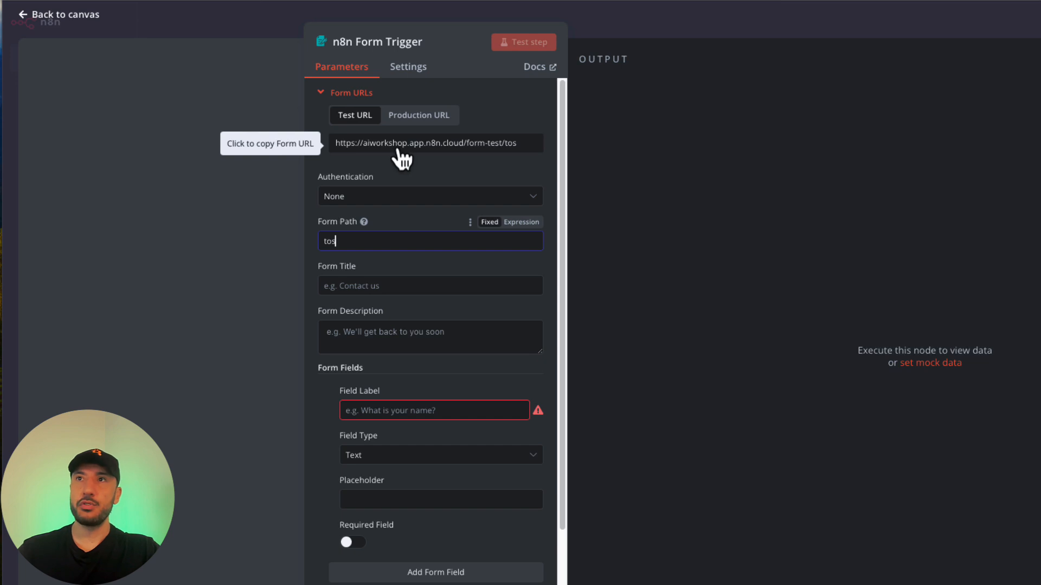
{"action": "left_click", "coordinate": [411, 219]}
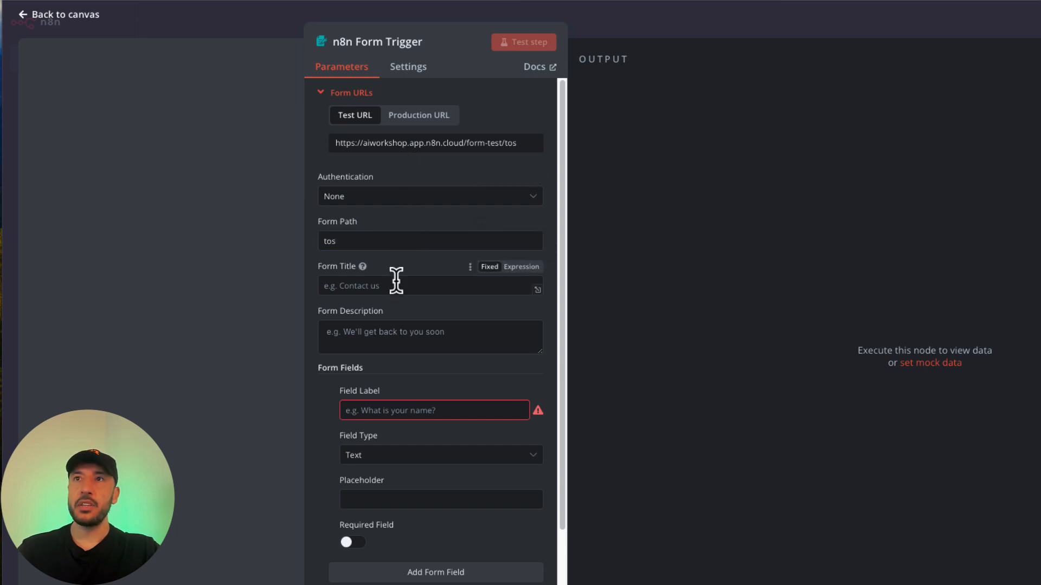
Title the form 'Client Onboarding' and paste the onboarding instructions as its description.
{"action": "type", "text": "Client Onboardi"}
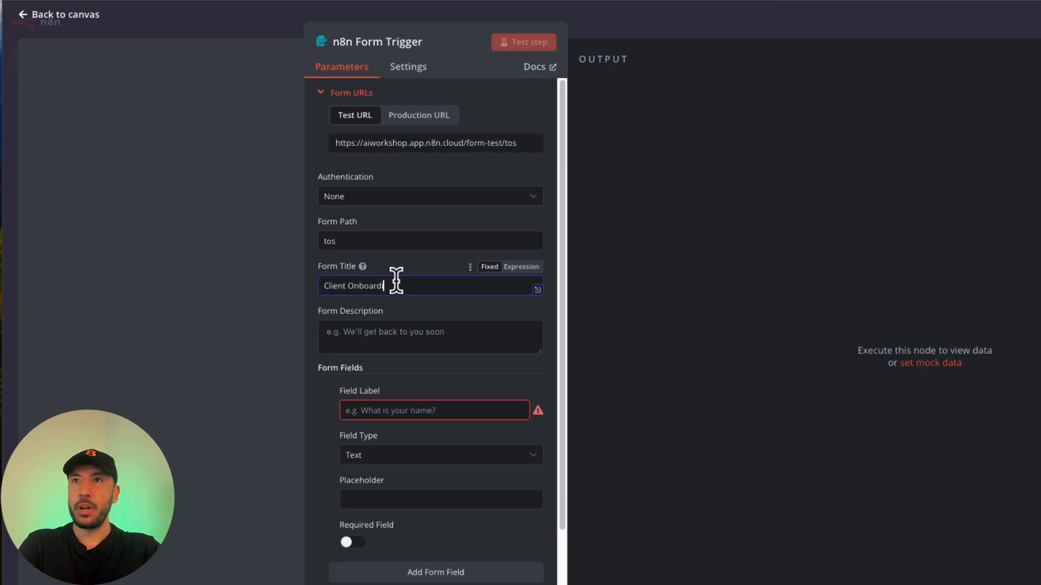
{"action": "type", "text": "ng"}
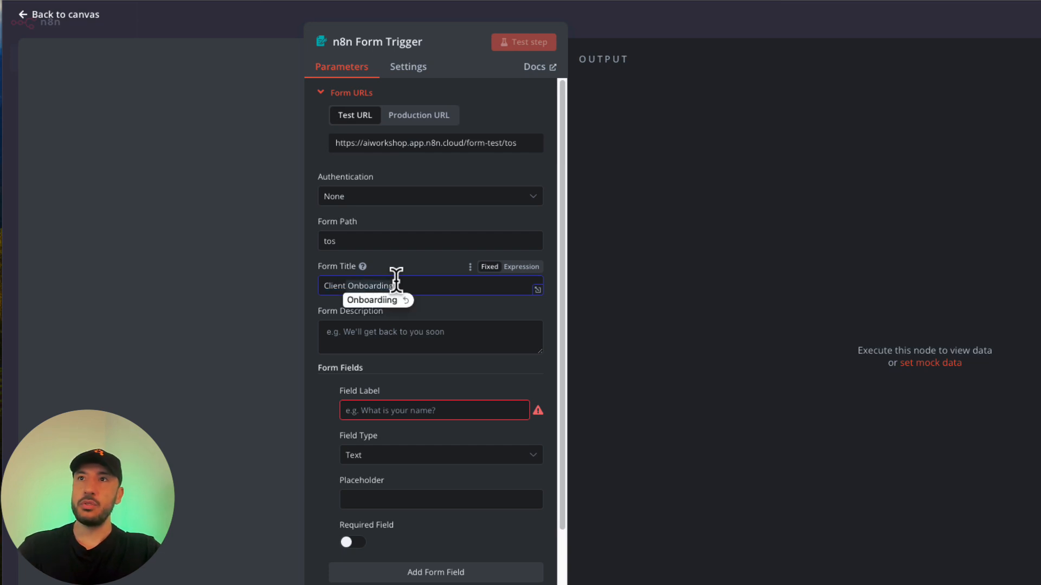
{"action": "left_click", "coordinate": [370, 300]}
{"action": "left_click", "coordinate": [374, 348]}
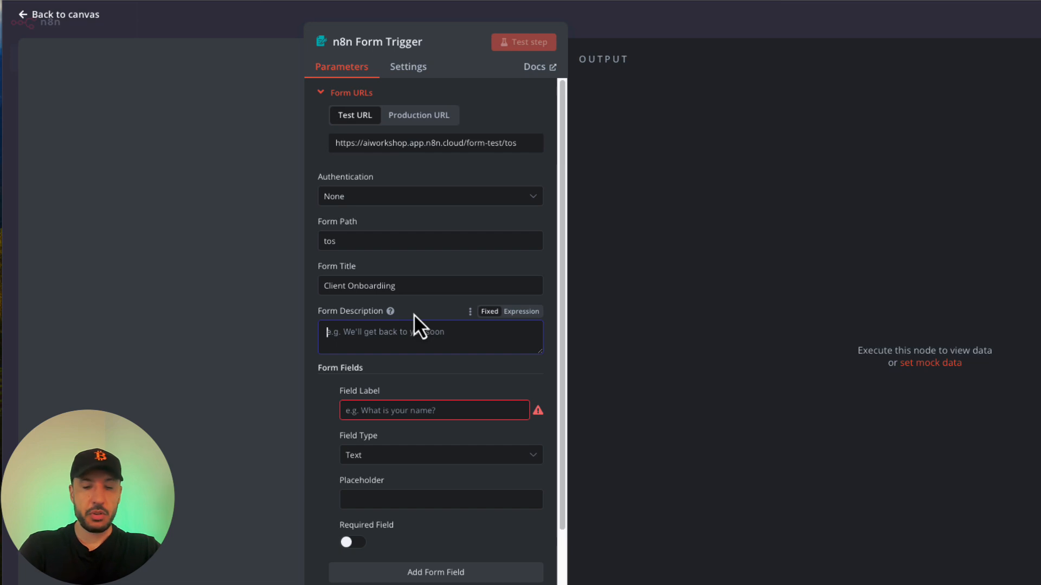
{"action": "type", "text": "Please fill out the required fields to get started with the onboarding process."}
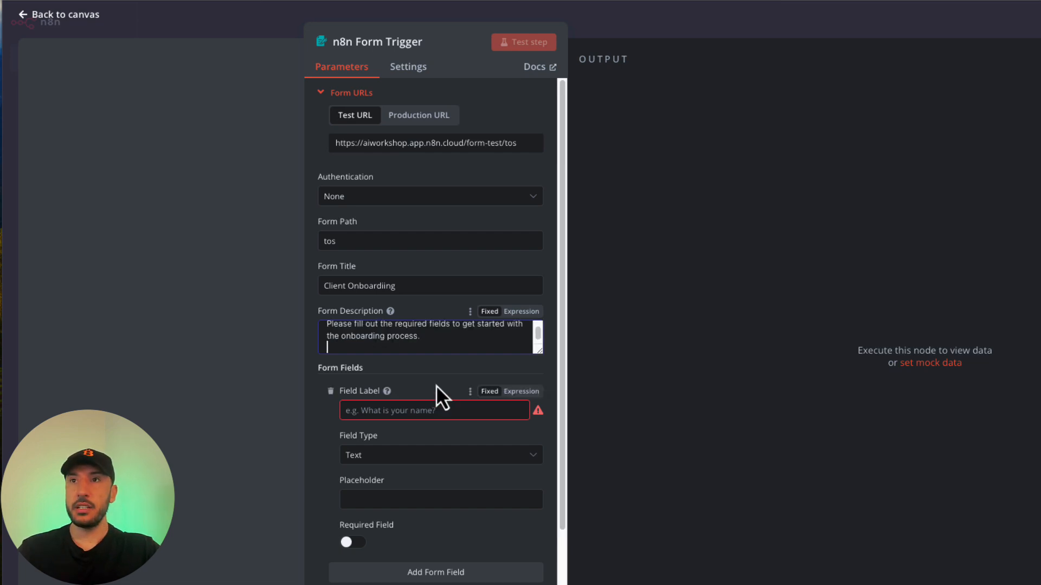
{"action": "key", "text": "BackSpace"}
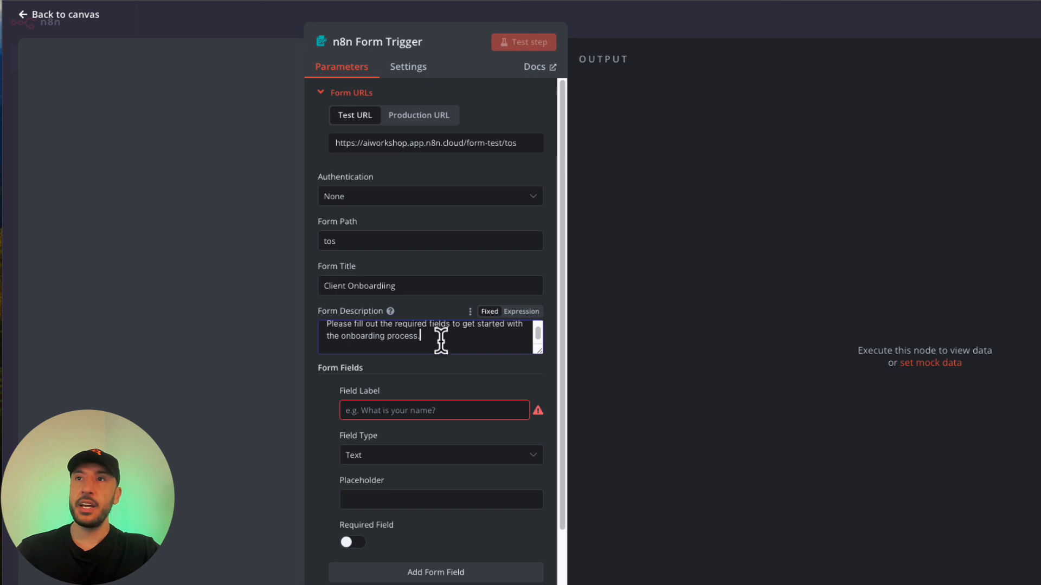
{"action": "scroll", "coordinate": [442, 350], "scroll_direction": "up", "scroll_amount": 1}
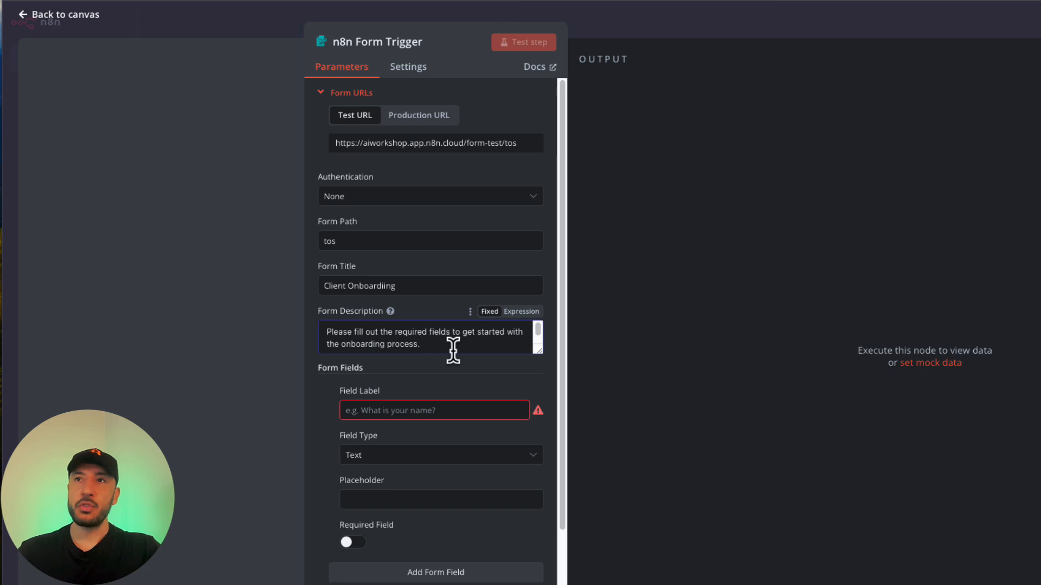
{"action": "left_click", "coordinate": [415, 410]}
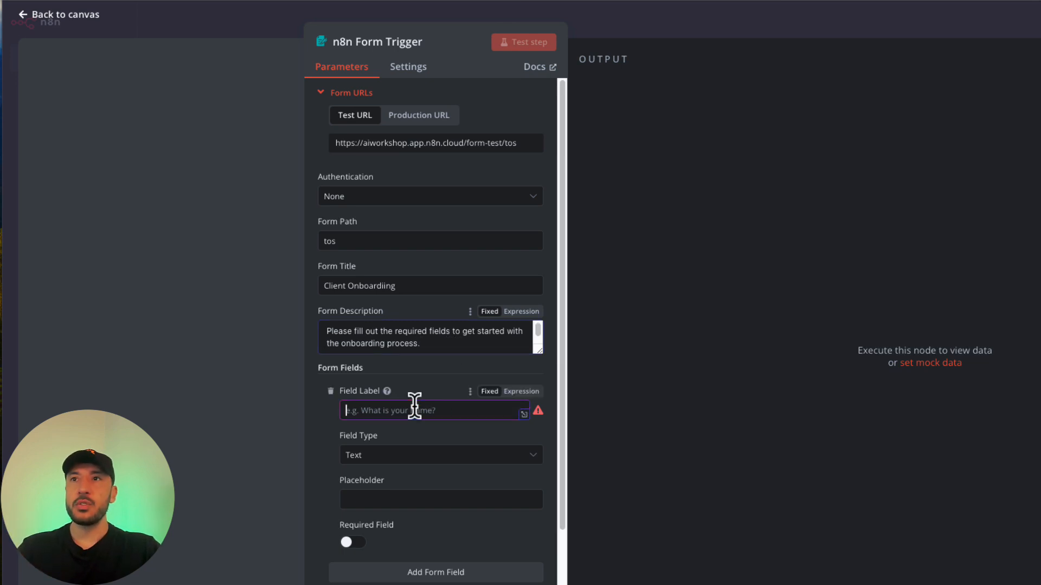
{"action": "scroll", "coordinate": [414, 410], "scroll_direction": "down", "scroll_amount": 2}
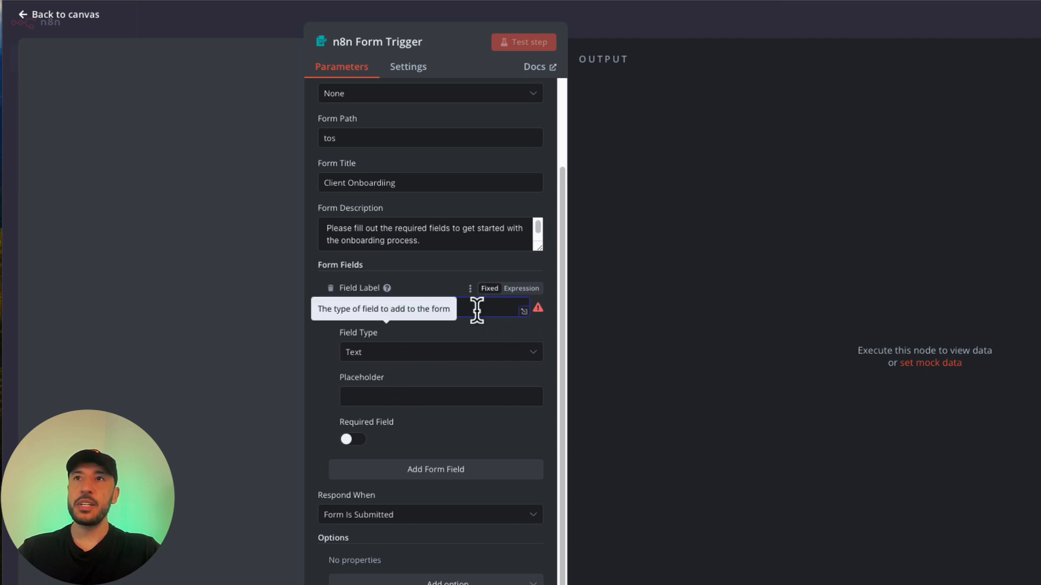
{"action": "left_click", "coordinate": [401, 355]}
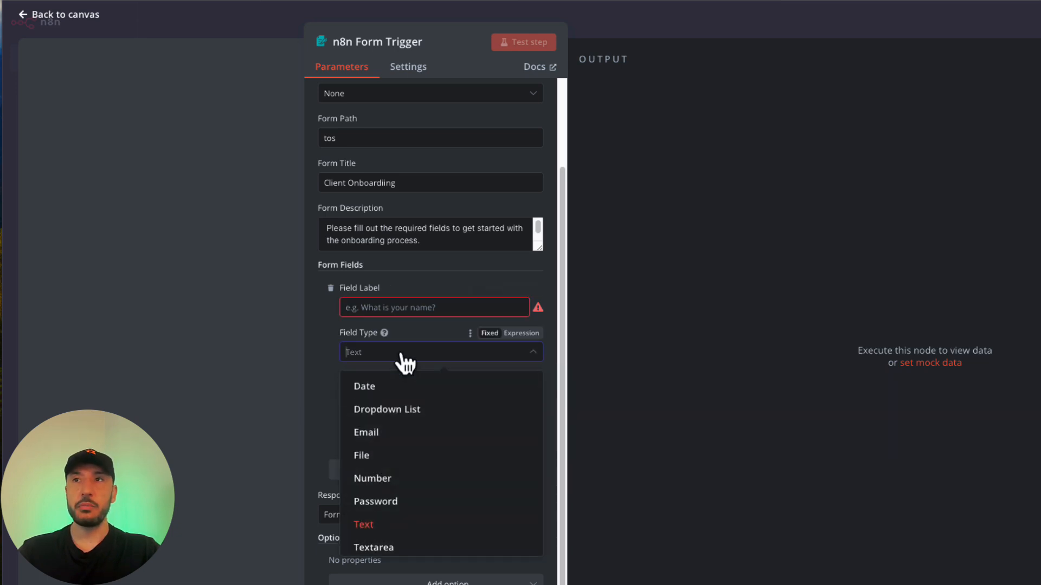
{"action": "left_click", "coordinate": [324, 374]}
{"action": "left_click", "coordinate": [377, 390]}
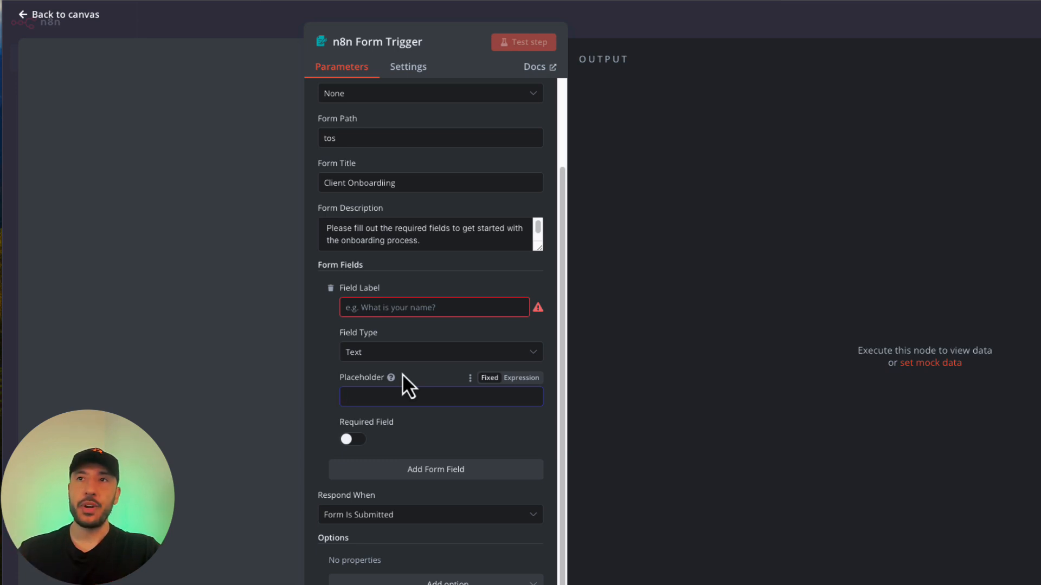
{"action": "left_click", "coordinate": [353, 440]}
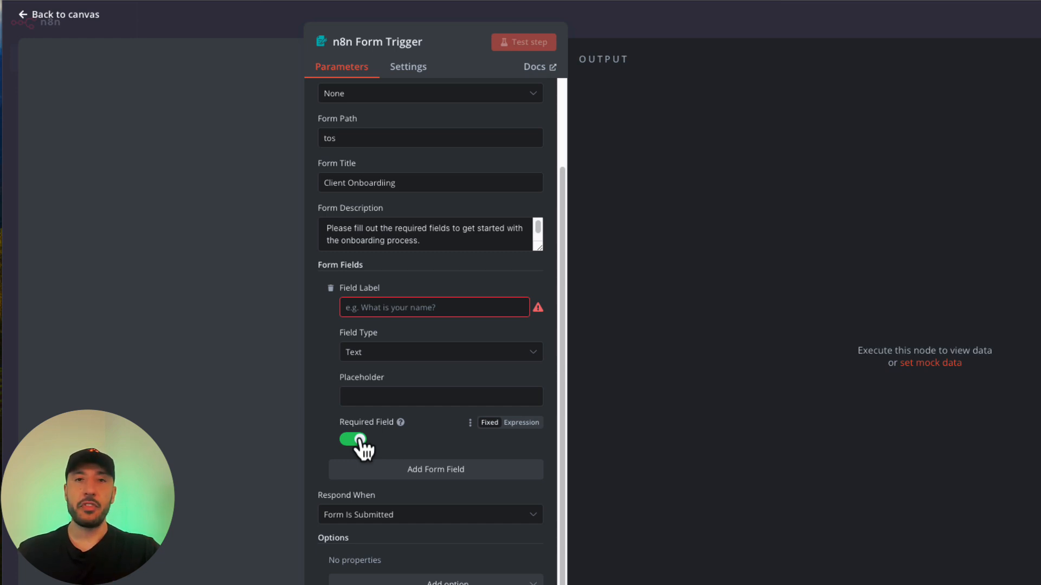
{"action": "left_click", "coordinate": [360, 440]}
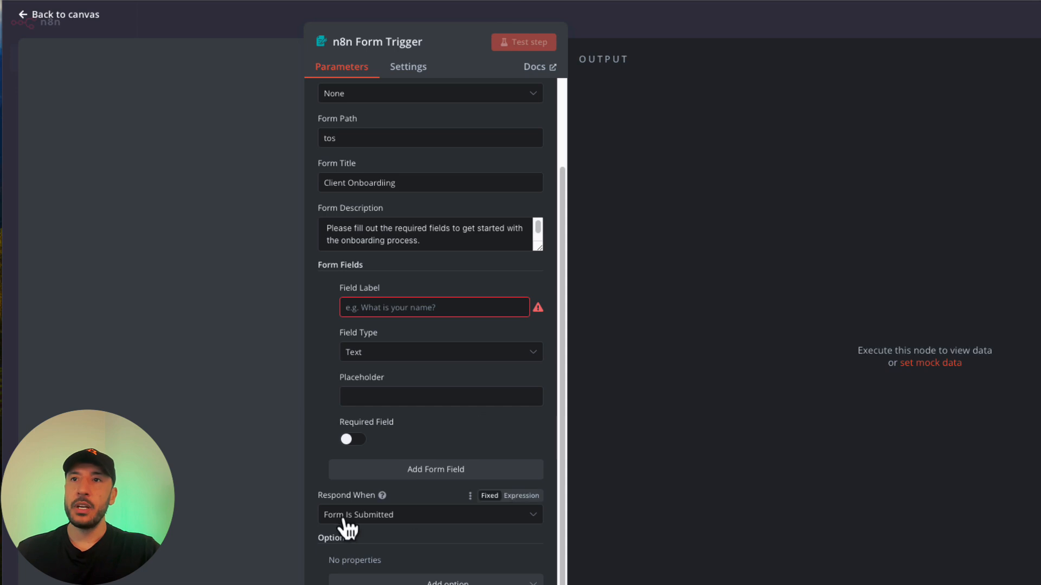
{"action": "left_click", "coordinate": [380, 520]}
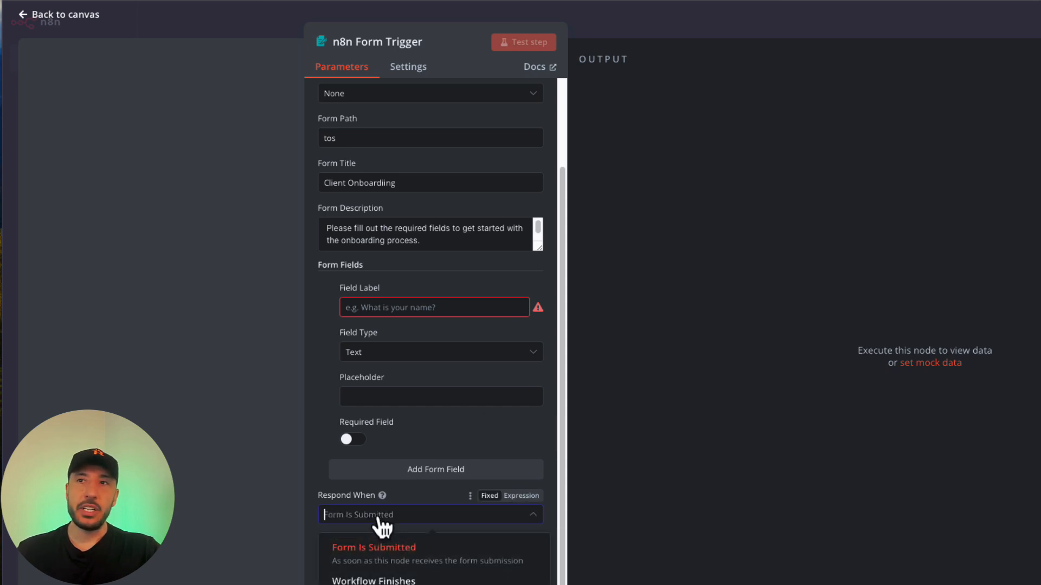
{"action": "left_click", "coordinate": [379, 519]}
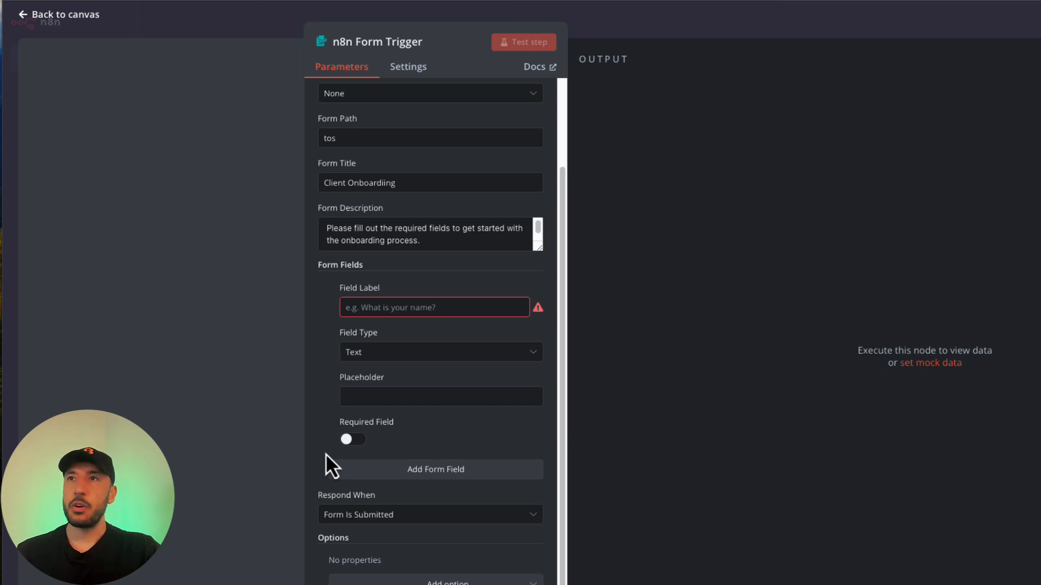
{"action": "scroll", "coordinate": [369, 412], "scroll_direction": "up", "scroll_amount": 2}
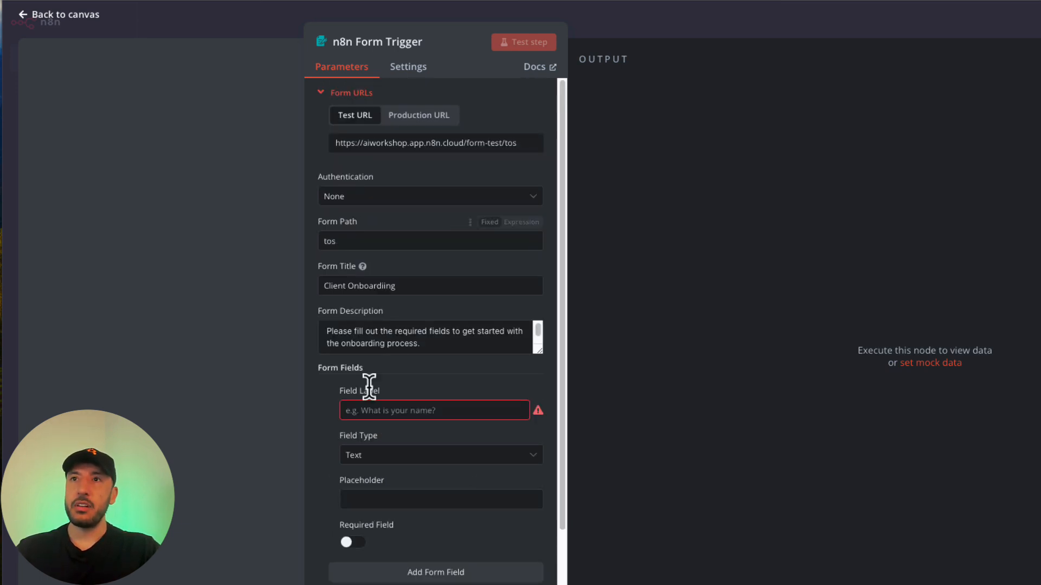
{"action": "scroll", "coordinate": [365, 388], "scroll_direction": "down", "scroll_amount": 2}
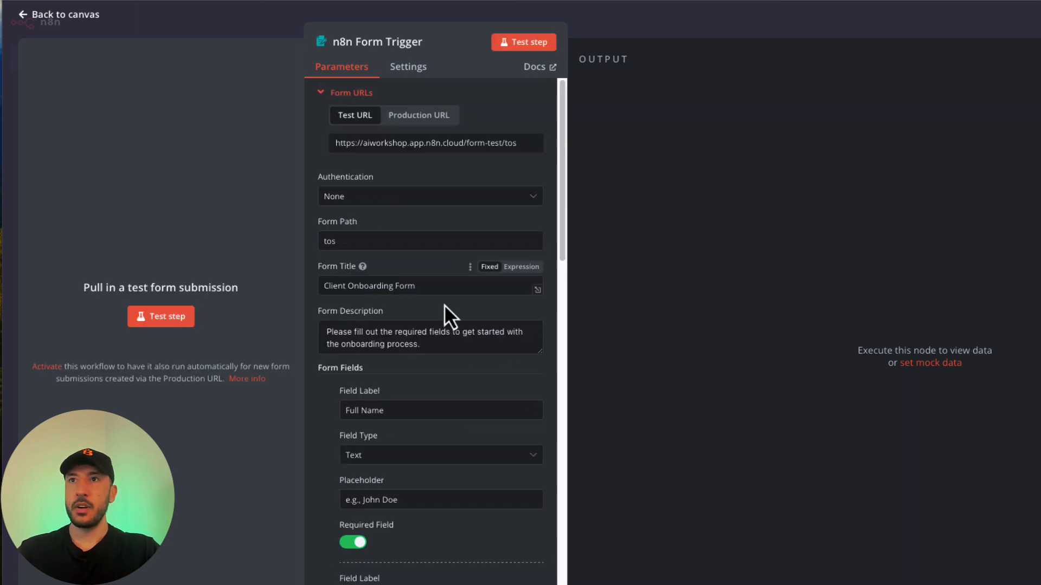
Bring the test Client Onboarding Form window into view to show its fields.
{"action": "scroll", "coordinate": [428, 309], "scroll_direction": "down", "scroll_amount": 1}
{"action": "scroll", "coordinate": [422, 325], "scroll_direction": "down", "scroll_amount": 1}
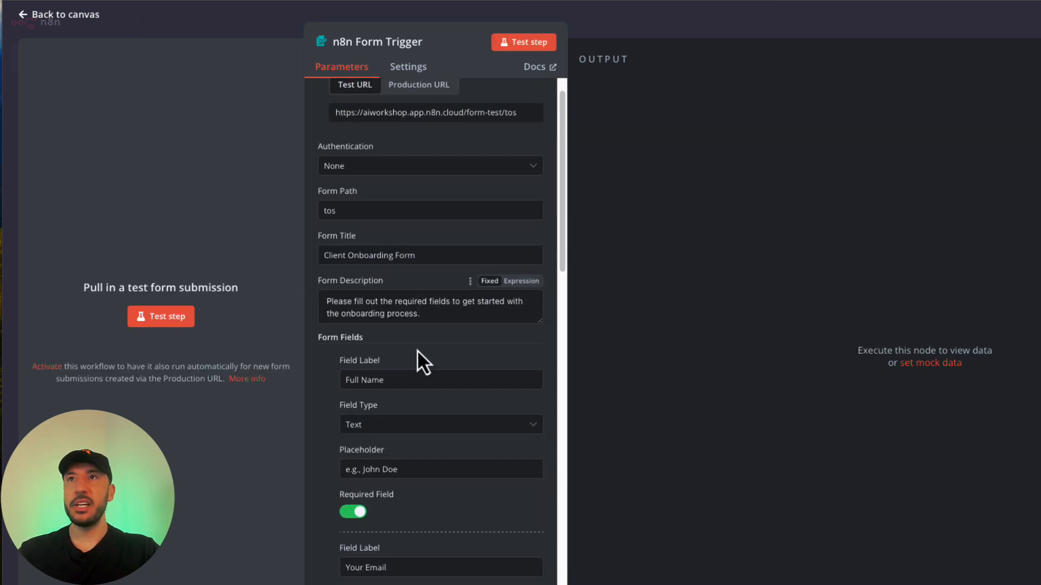
{"action": "scroll", "coordinate": [418, 350], "scroll_direction": "up", "scroll_amount": 1}
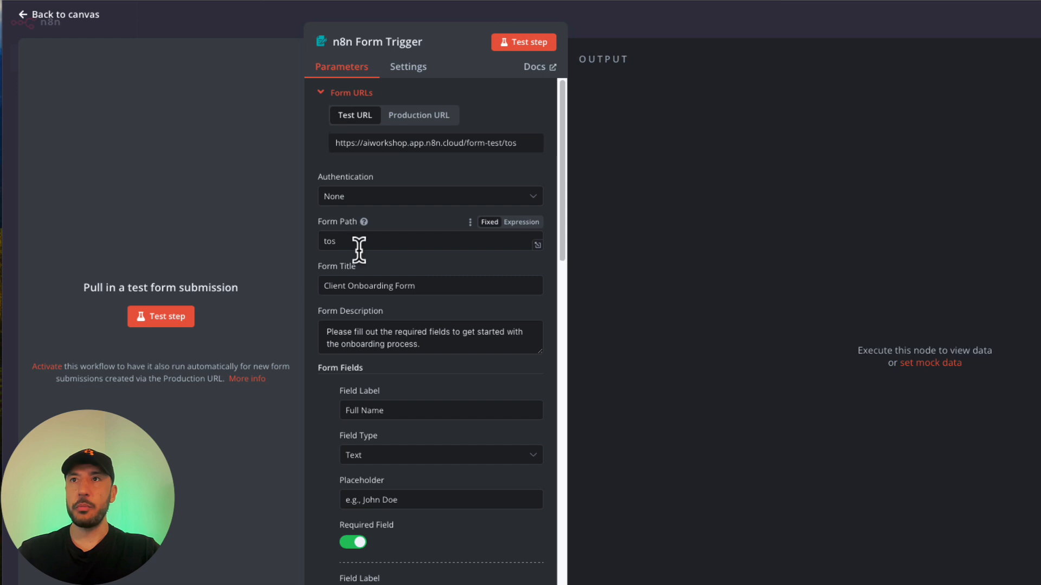
{"action": "scroll", "coordinate": [359, 244], "scroll_direction": "down", "scroll_amount": 1}
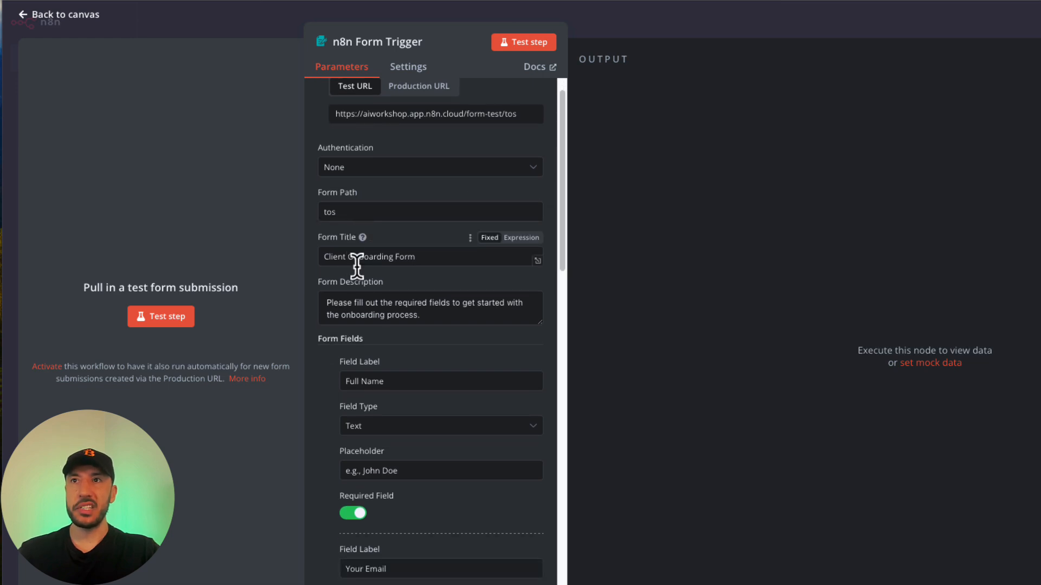
{"action": "scroll", "coordinate": [383, 279], "scroll_direction": "down", "scroll_amount": 3}
{"action": "scroll", "coordinate": [391, 389], "scroll_direction": "down", "scroll_amount": 9}
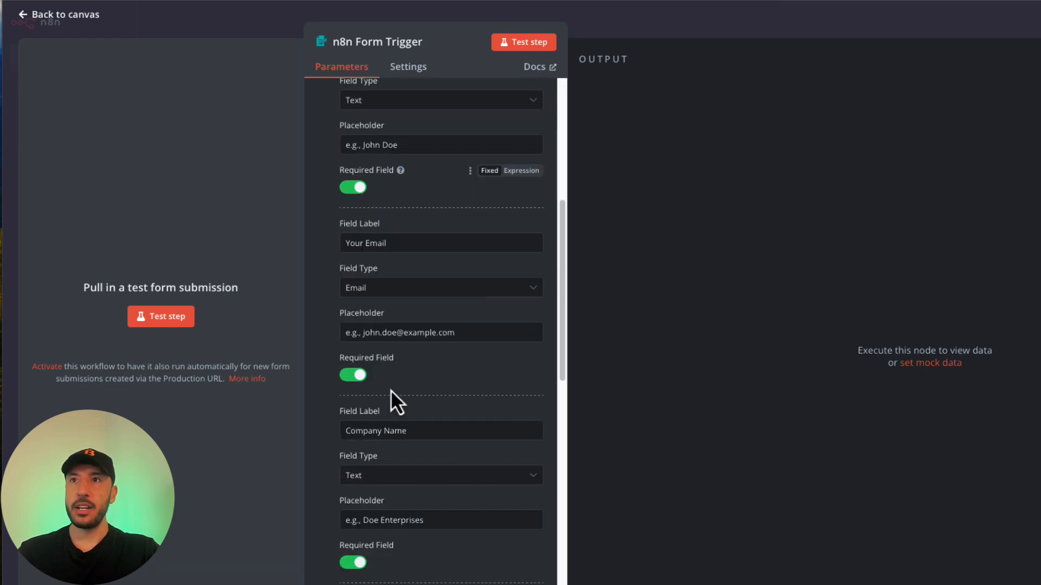
{"action": "scroll", "coordinate": [396, 412], "scroll_direction": "down", "scroll_amount": 5}
{"action": "scroll", "coordinate": [394, 466], "scroll_direction": "down", "scroll_amount": 10}
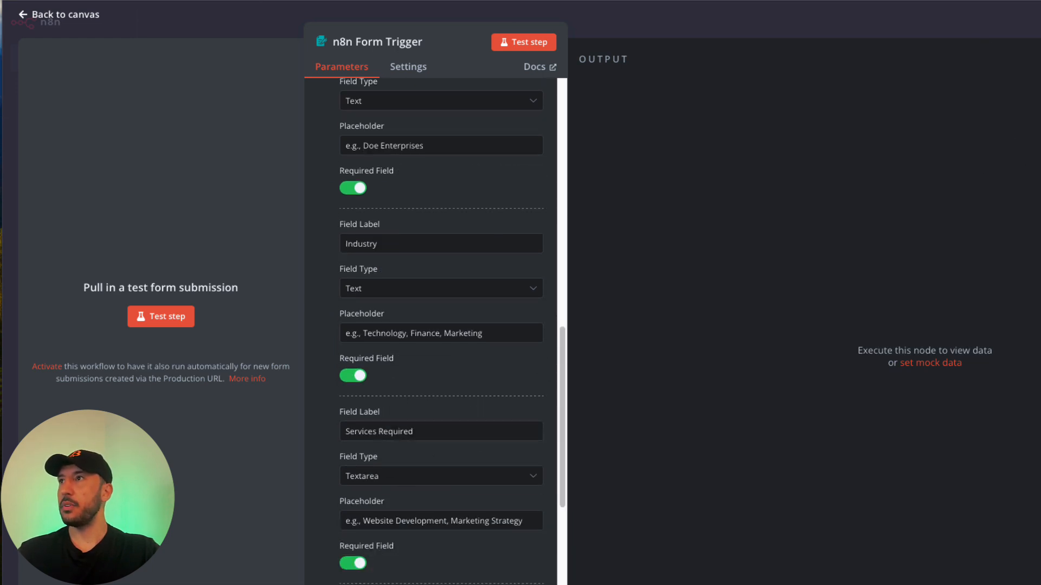
{"action": "left_click_drag", "start_coordinate": [1040, 1], "coordinate": [612, 1]}
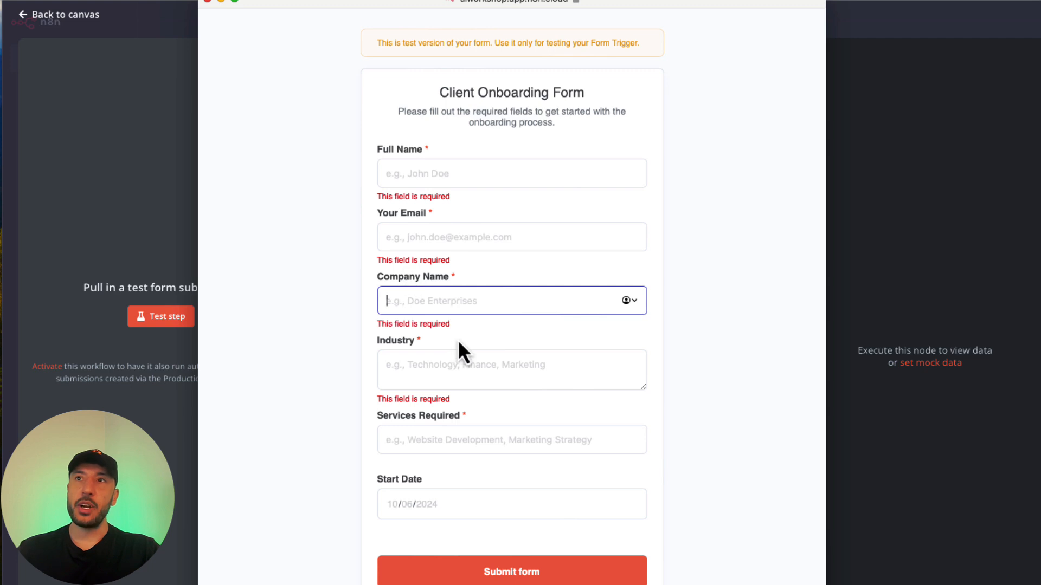
On the test form, move to the Industry field and open then close the Start Date picker.
{"action": "left_click", "coordinate": [458, 355]}
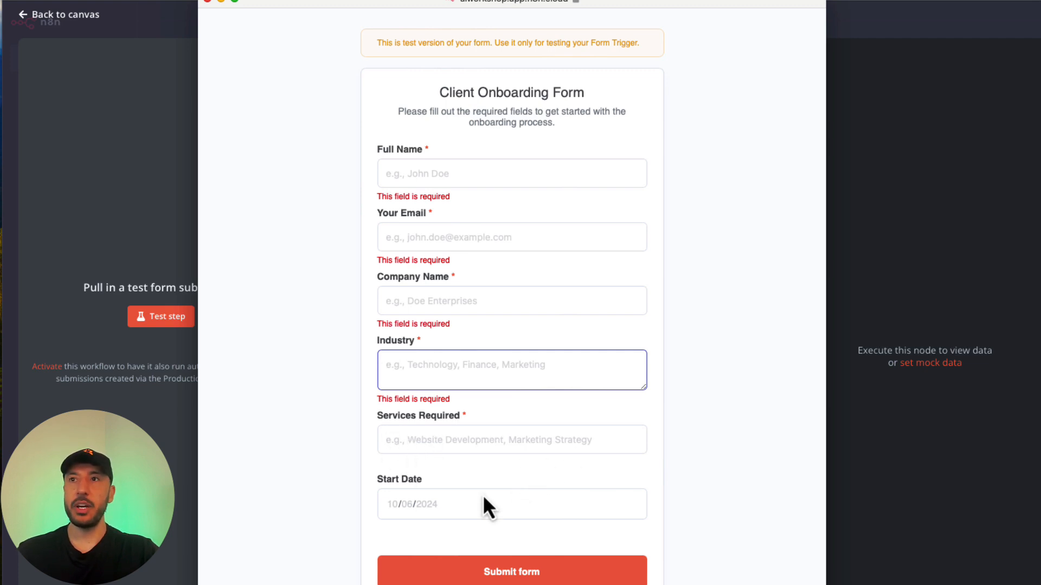
{"action": "left_click", "coordinate": [438, 509]}
{"action": "left_click", "coordinate": [367, 507]}
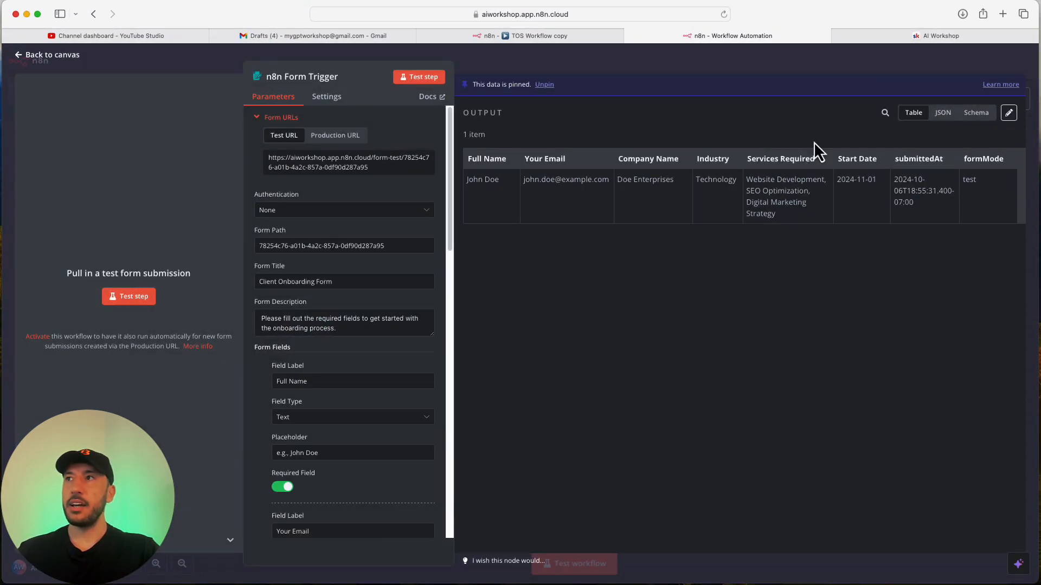
Review the Form Trigger's pinned submission as JSON, then return to the canvas and reposition the node.
{"action": "left_click_drag", "start_coordinate": [616, 185], "coordinate": [884, 181]}
{"action": "left_click", "coordinate": [944, 114]}
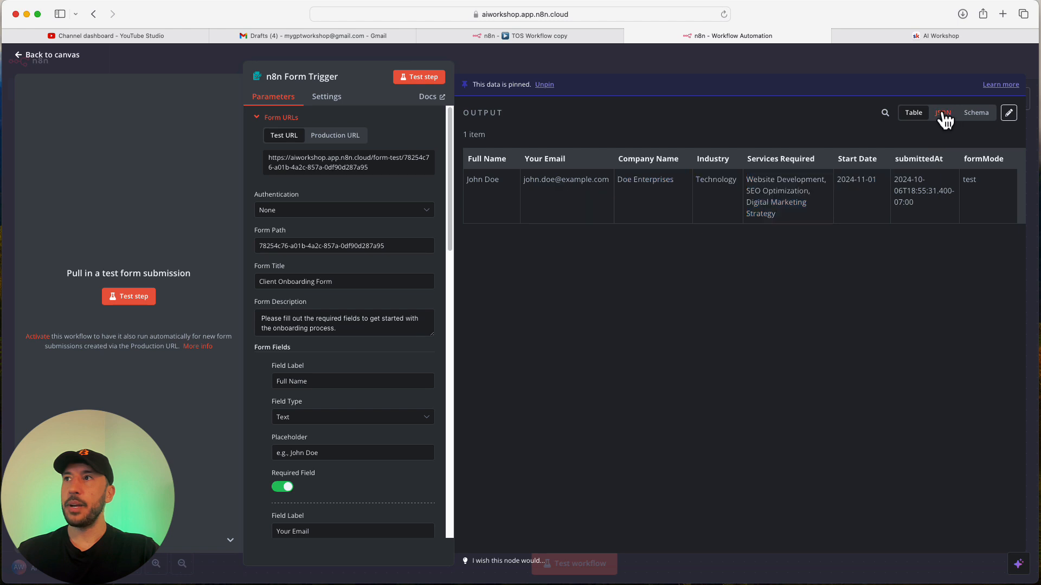
{"action": "left_click", "coordinate": [496, 66]}
{"action": "mouse_move", "coordinate": [325, 353]}
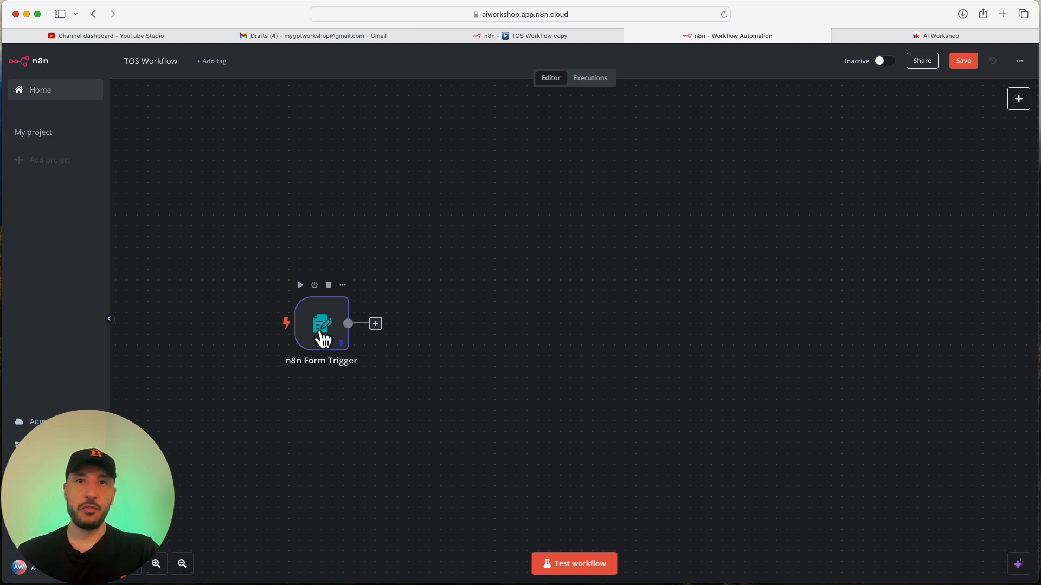
{"action": "left_click_drag", "start_coordinate": [323, 339], "coordinate": [335, 296]}
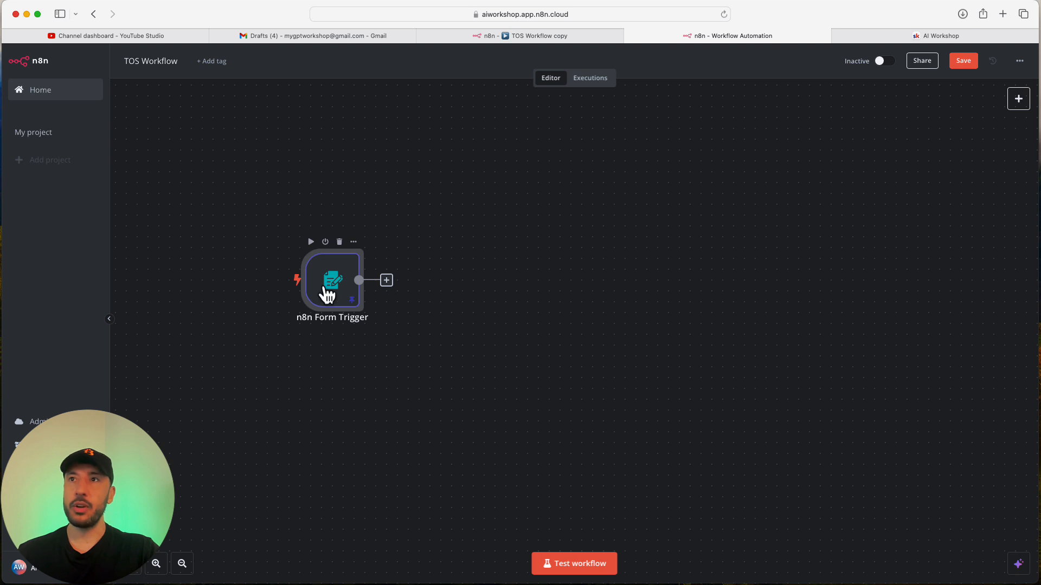
Reopen the Form Trigger to check the pinned output as a table and as JSON.
{"action": "double_click", "coordinate": [327, 294]}
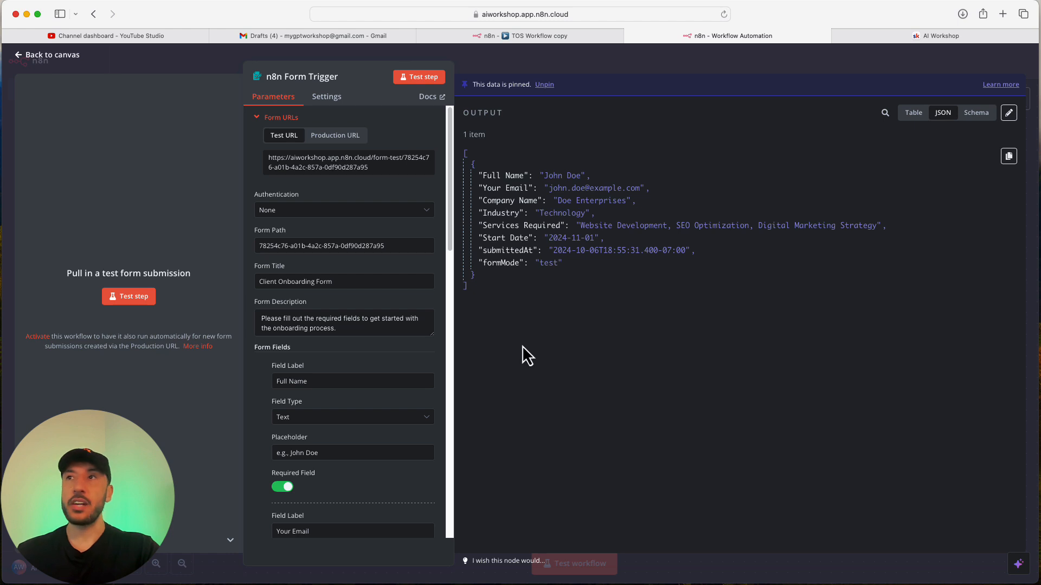
{"action": "left_click", "coordinate": [913, 113]}
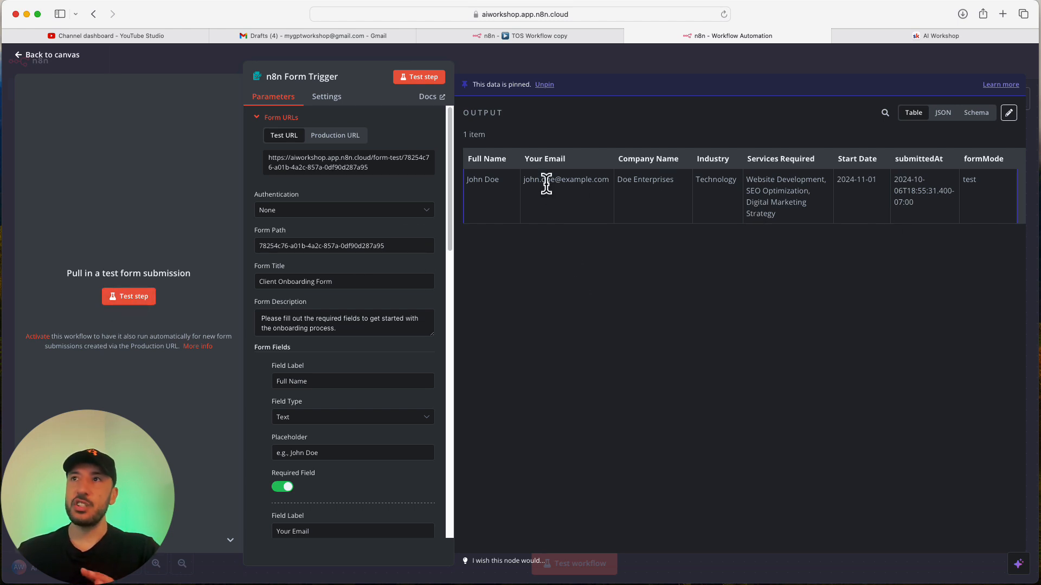
{"action": "left_click", "coordinate": [551, 58]}
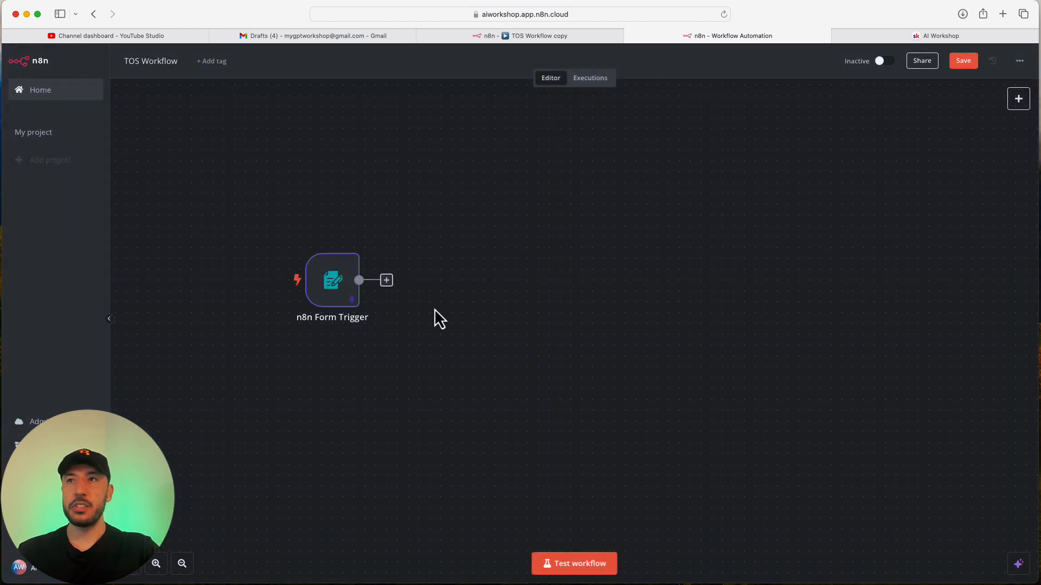
{"action": "double_click", "coordinate": [341, 287]}
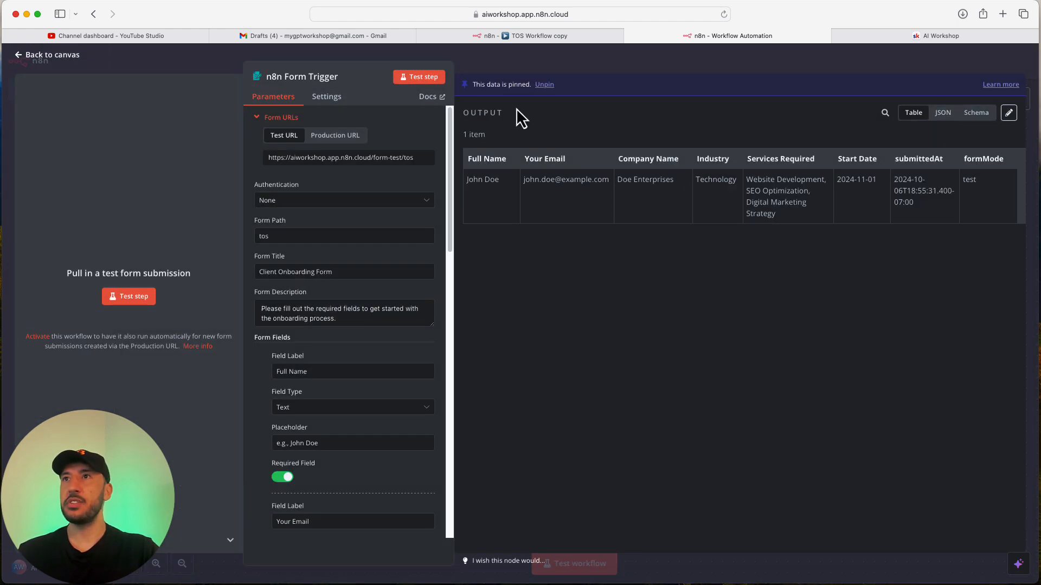
{"action": "left_click", "coordinate": [942, 113]}
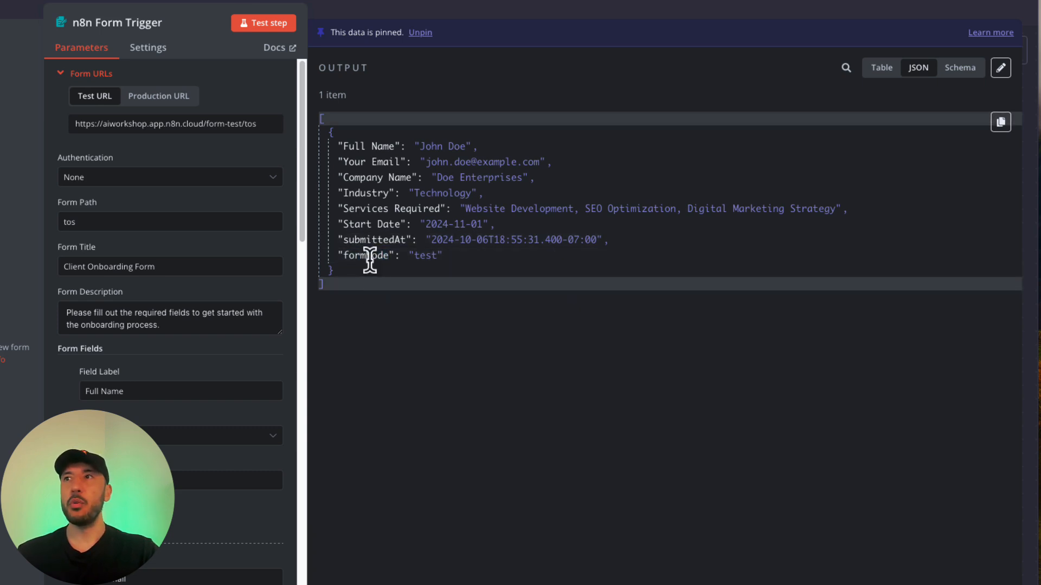
{"action": "left_click", "coordinate": [489, 10]}
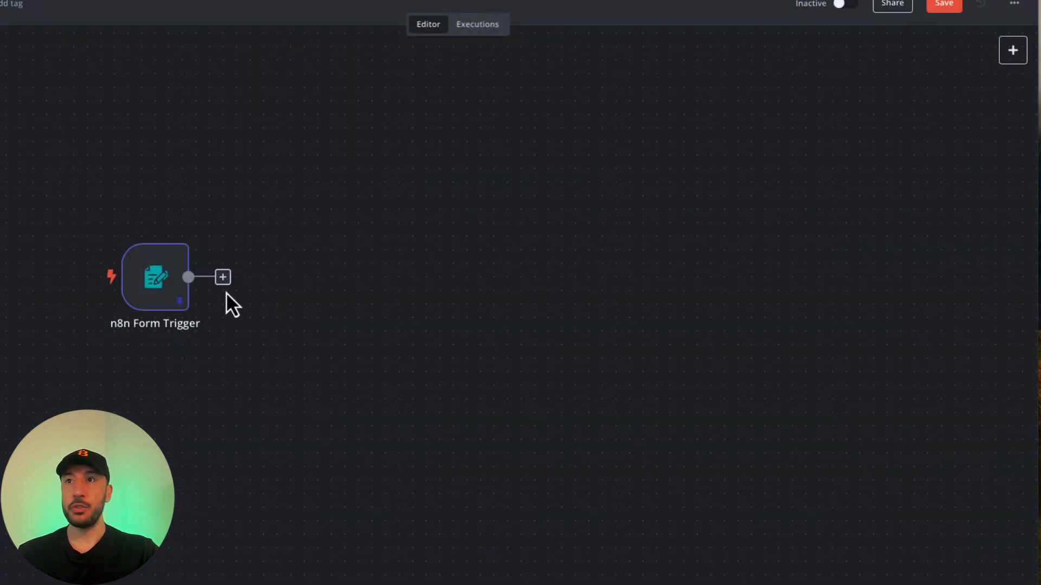
Search 'set' and add an Edit Fields (Set) node after the Form Trigger.
{"action": "left_click", "coordinate": [223, 278]}
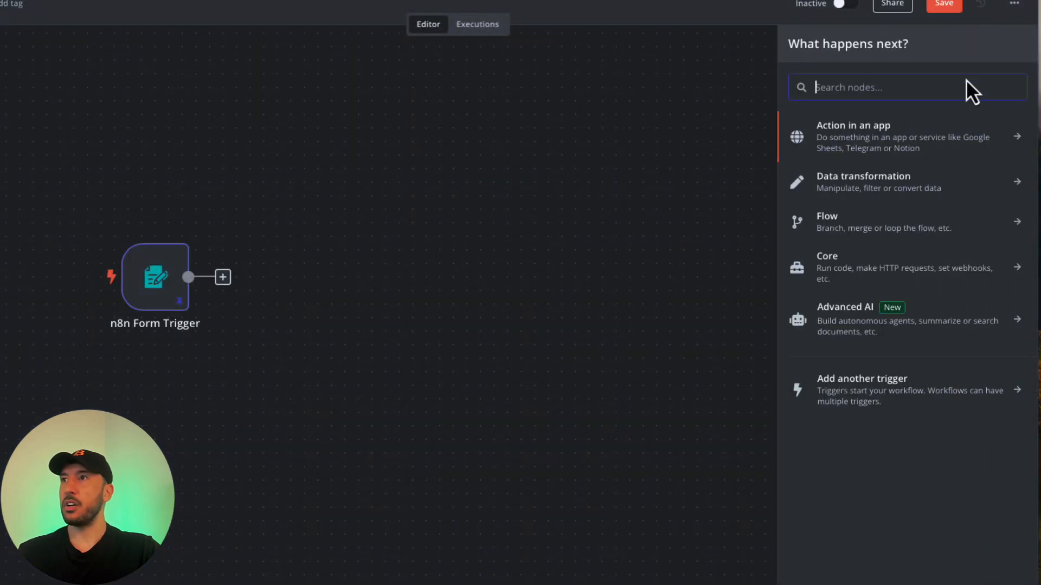
{"action": "type", "text": "set"}
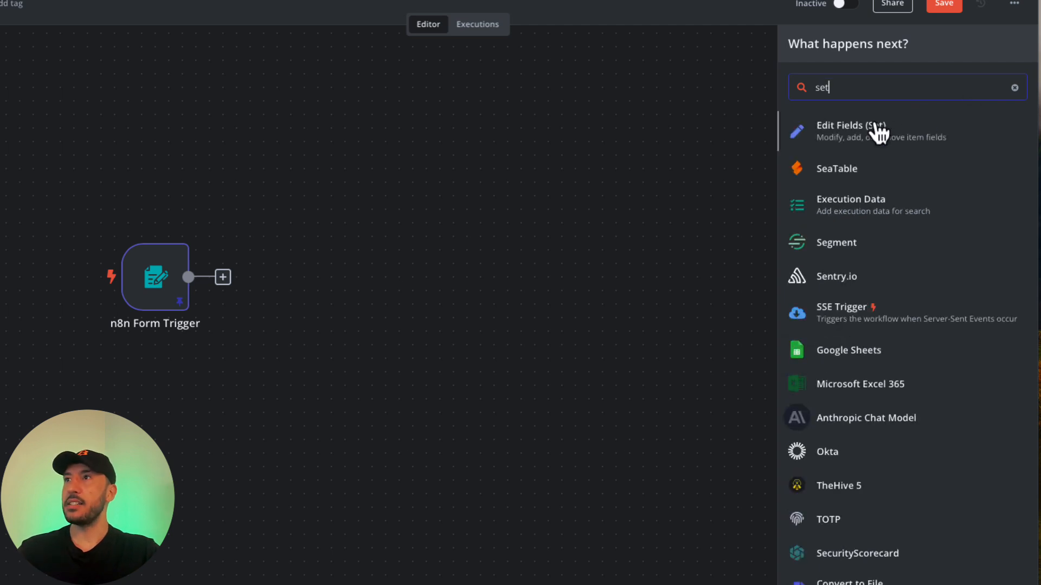
{"action": "left_click", "coordinate": [854, 137]}
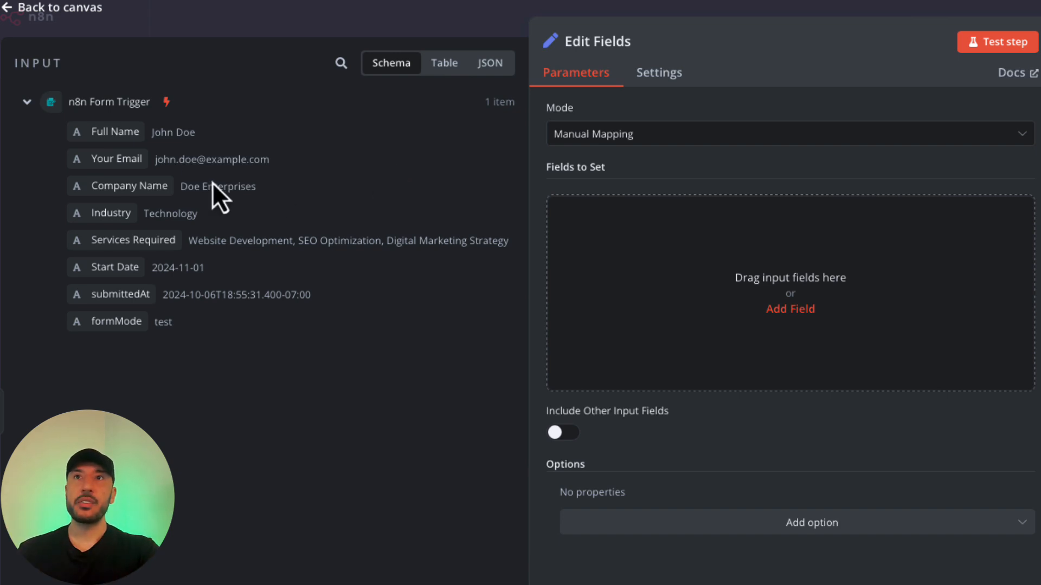
Map Full Name, Your Email, Company Name, Industry, Services Required and Start Date into Fields to Set.
{"action": "left_click_drag", "start_coordinate": [116, 134], "coordinate": [718, 307]}
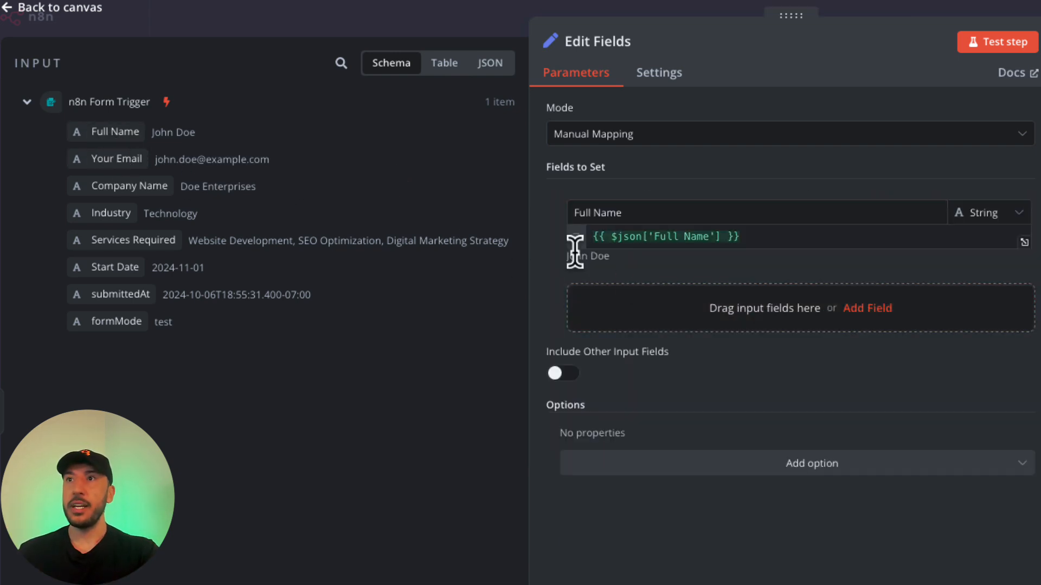
{"action": "left_click_drag", "start_coordinate": [118, 169], "coordinate": [646, 295]}
{"action": "left_click_drag", "start_coordinate": [154, 200], "coordinate": [658, 415]}
{"action": "left_click_drag", "start_coordinate": [138, 212], "coordinate": [691, 484]}
{"action": "left_click_drag", "start_coordinate": [155, 255], "coordinate": [691, 564]}
{"action": "left_click_drag", "start_coordinate": [131, 271], "coordinate": [701, 584]}
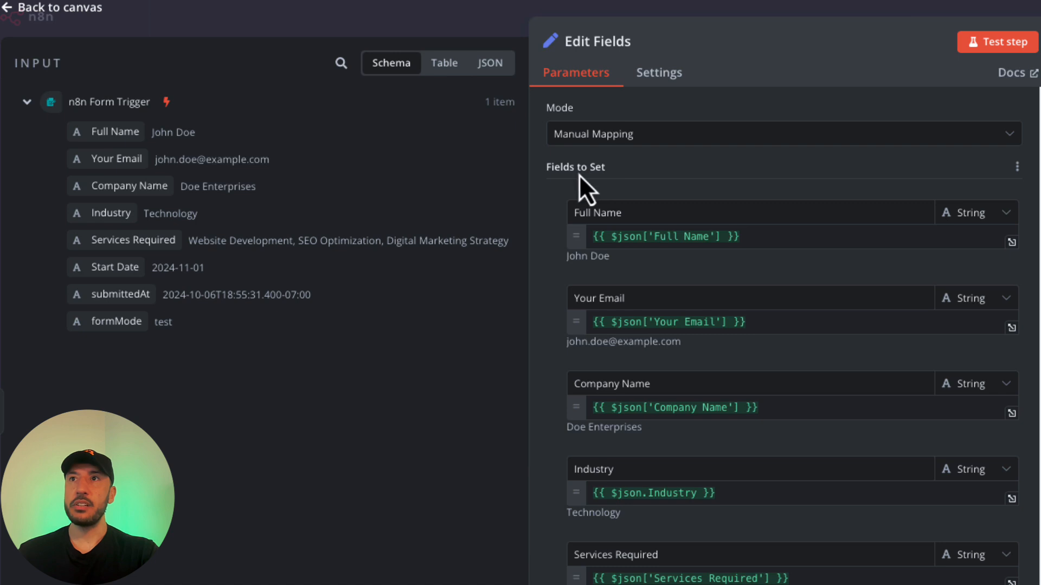
Rename the Full Name field to Name and Your Email to Email.
{"action": "triple_click", "coordinate": [612, 211]}
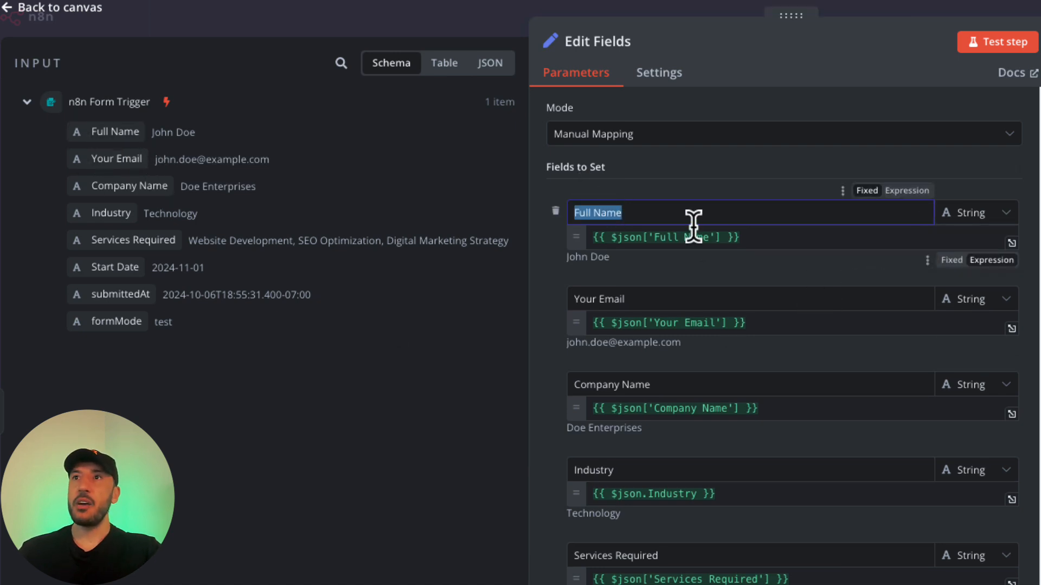
{"action": "triple_click", "coordinate": [669, 213]}
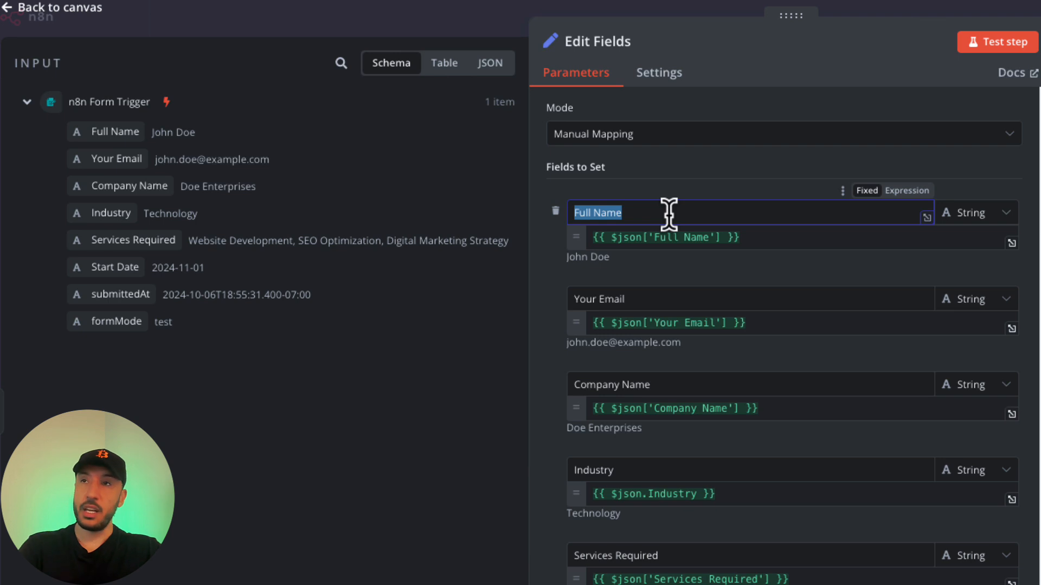
{"action": "type", "text": "Name"}
{"action": "triple_click", "coordinate": [620, 298]}
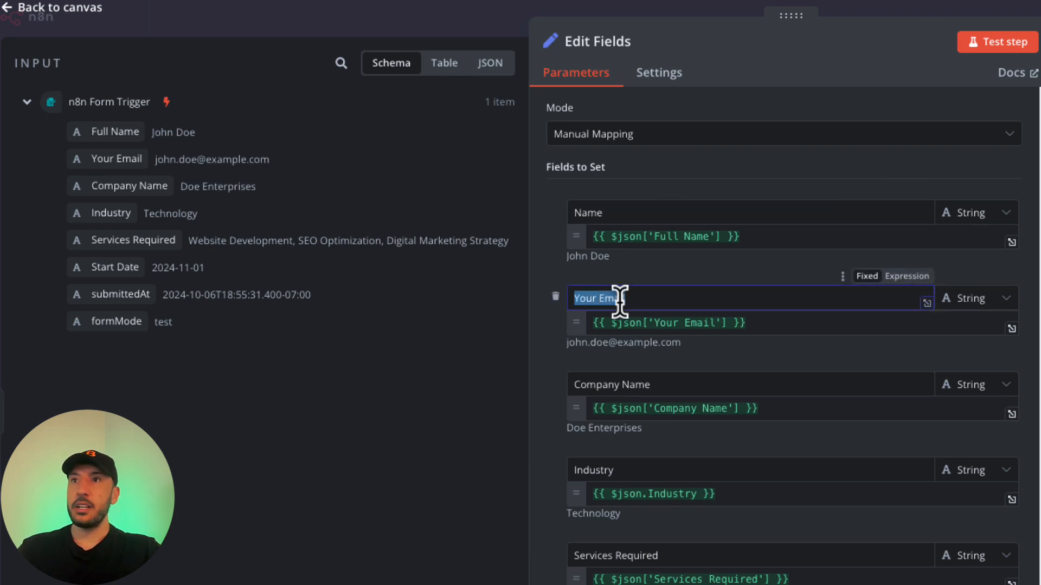
{"action": "type", "text": "Email"}
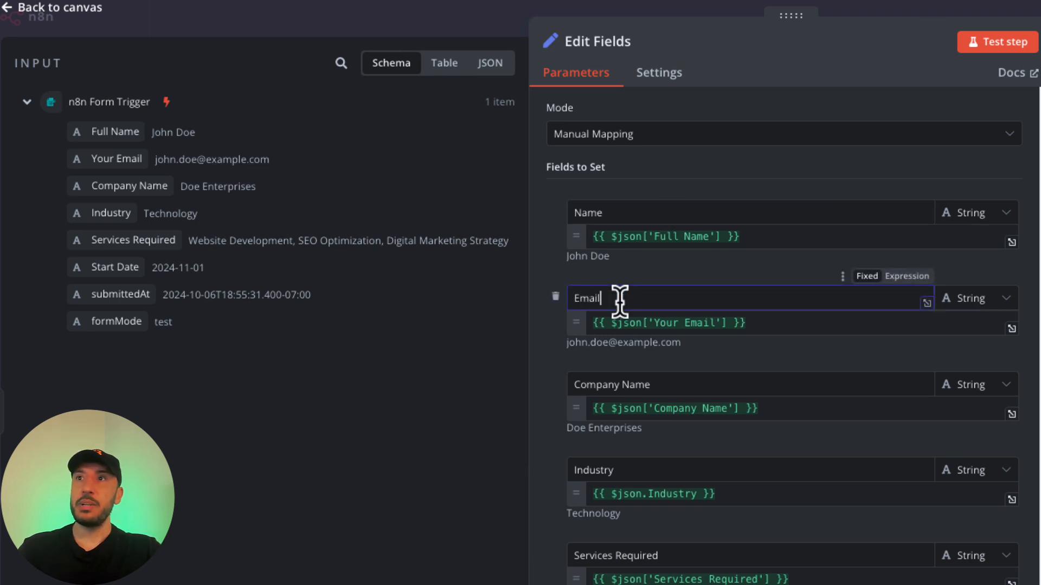
{"action": "left_click", "coordinate": [727, 273]}
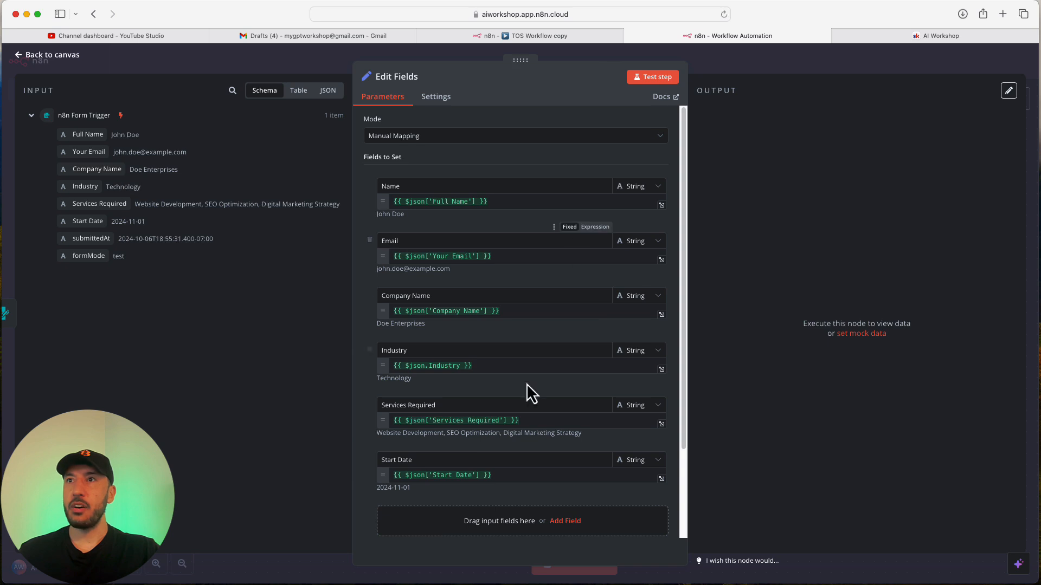
Test the Edit Fields step, check its output as table and JSON, then place it beside the Form Trigger.
{"action": "left_click", "coordinate": [659, 77]}
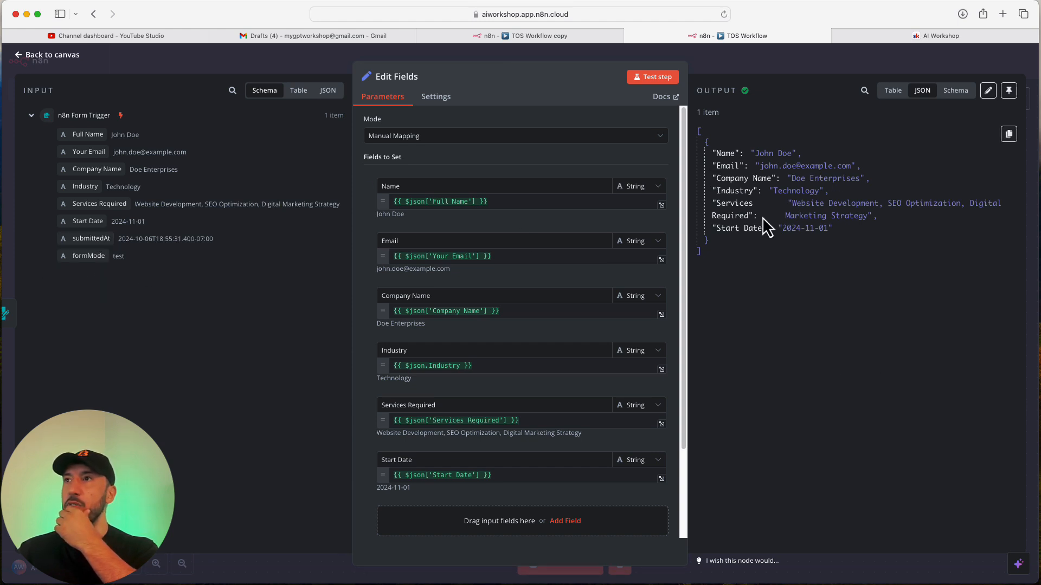
{"action": "left_click", "coordinate": [893, 93]}
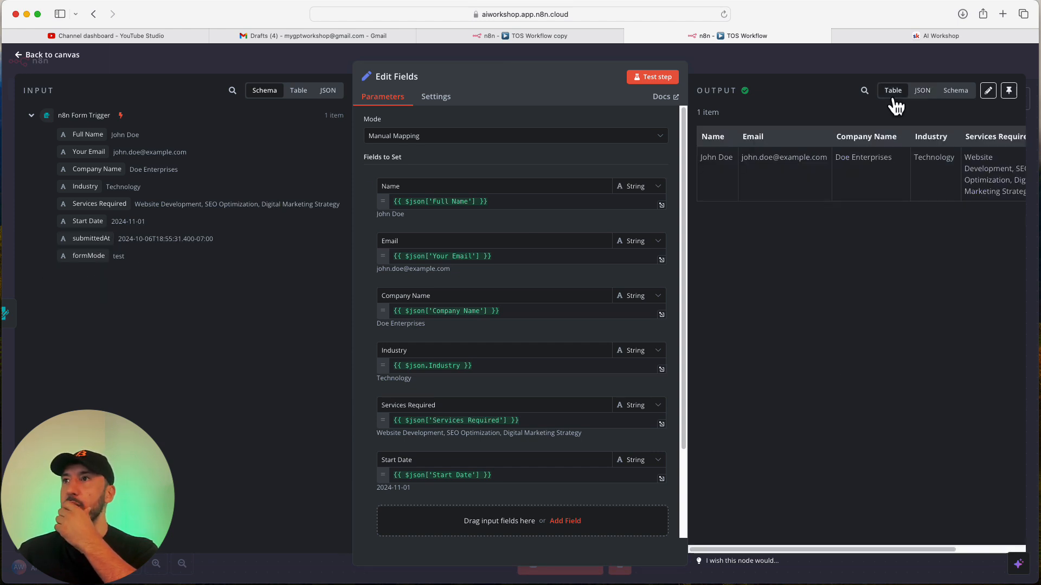
{"action": "left_click", "coordinate": [930, 96]}
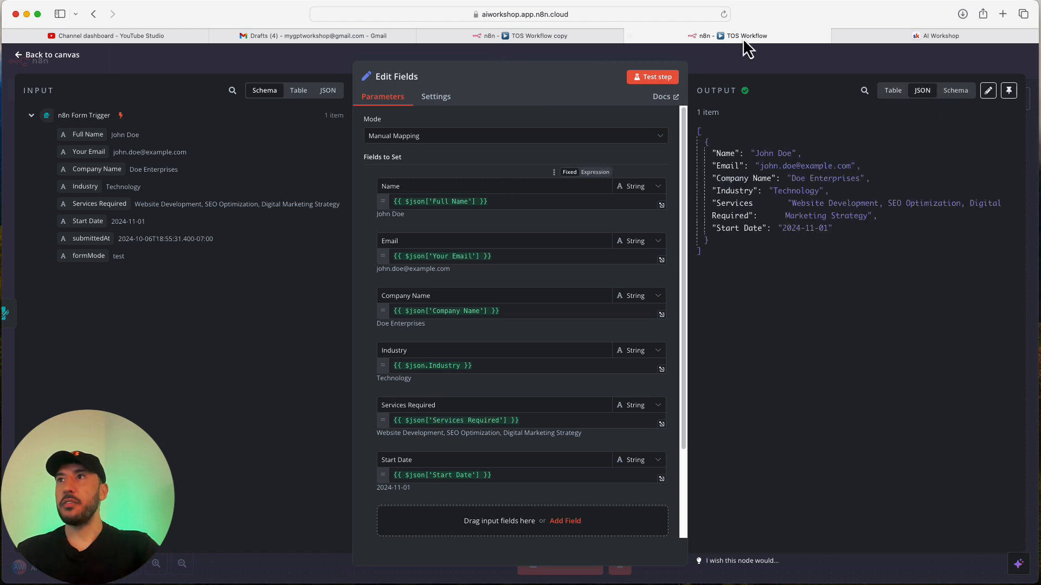
{"action": "left_click", "coordinate": [745, 66]}
{"action": "left_click_drag", "start_coordinate": [344, 284], "coordinate": [290, 284]}
{"action": "left_click_drag", "start_coordinate": [434, 283], "coordinate": [392, 282]}
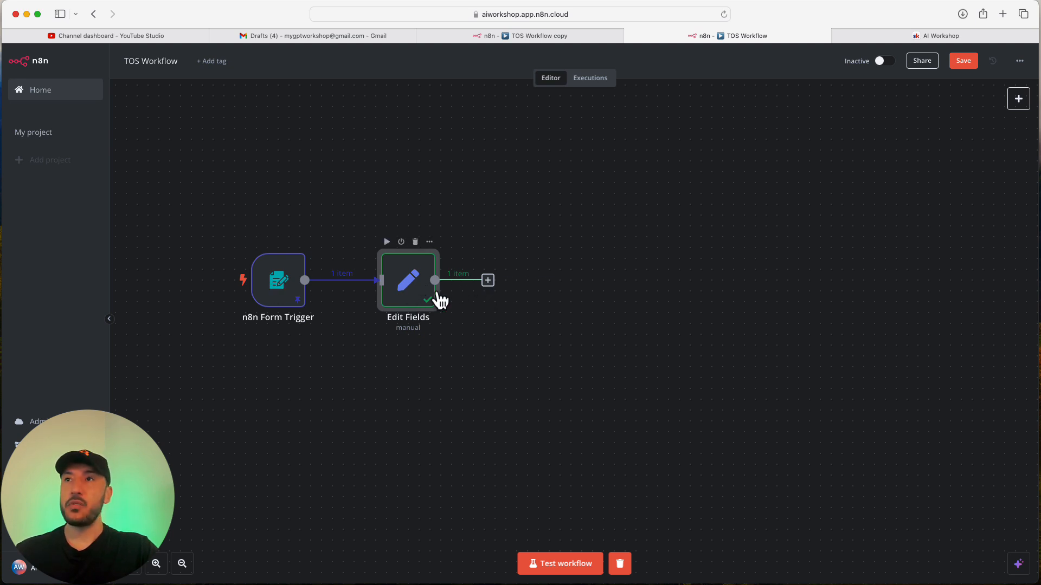
Add an AI Agent node from Advanced AI after Edit Fields.
{"action": "left_click", "coordinate": [488, 280]}
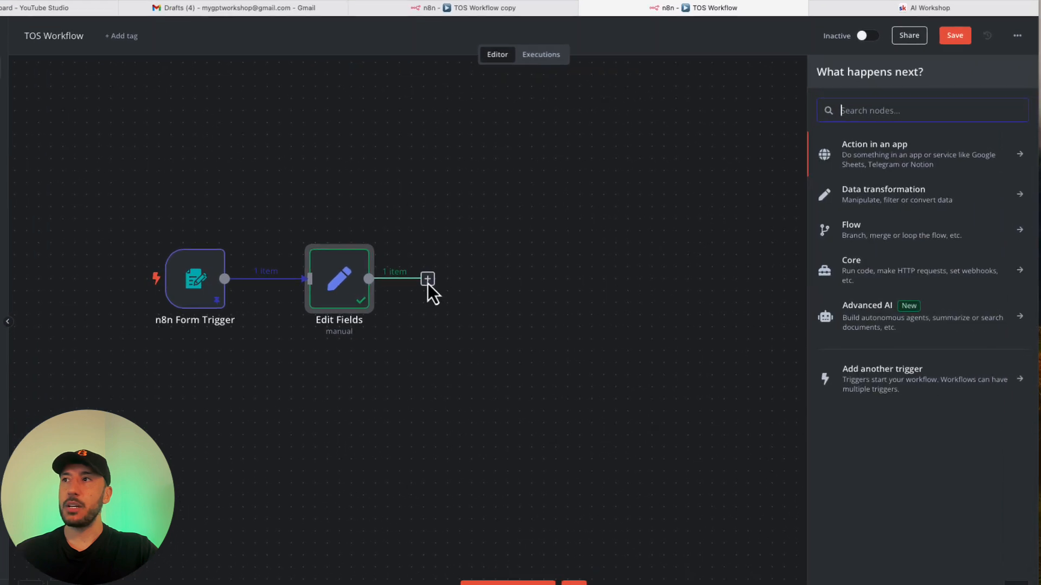
{"action": "left_click", "coordinate": [907, 322]}
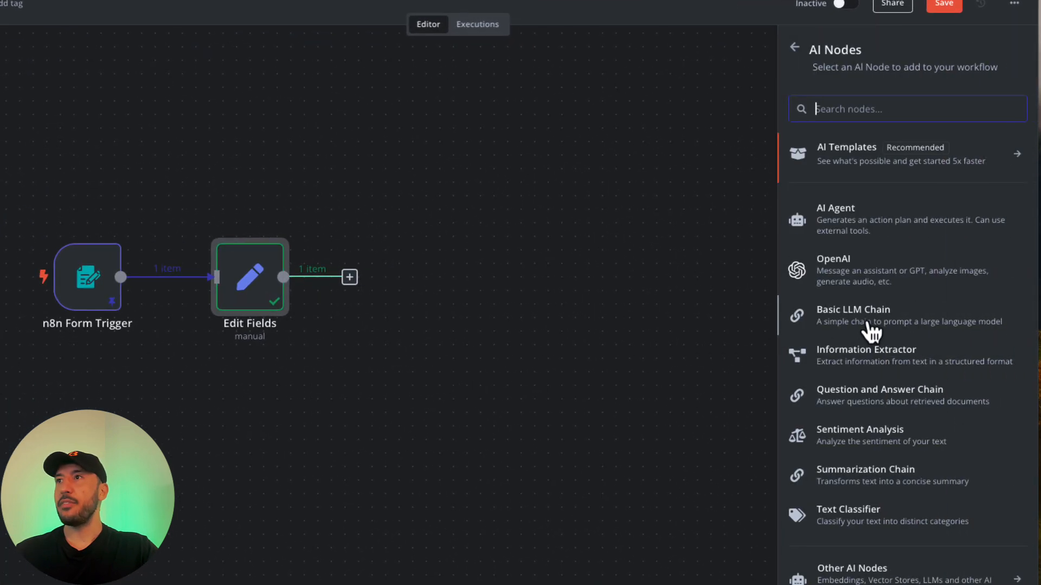
{"action": "left_click", "coordinate": [837, 225]}
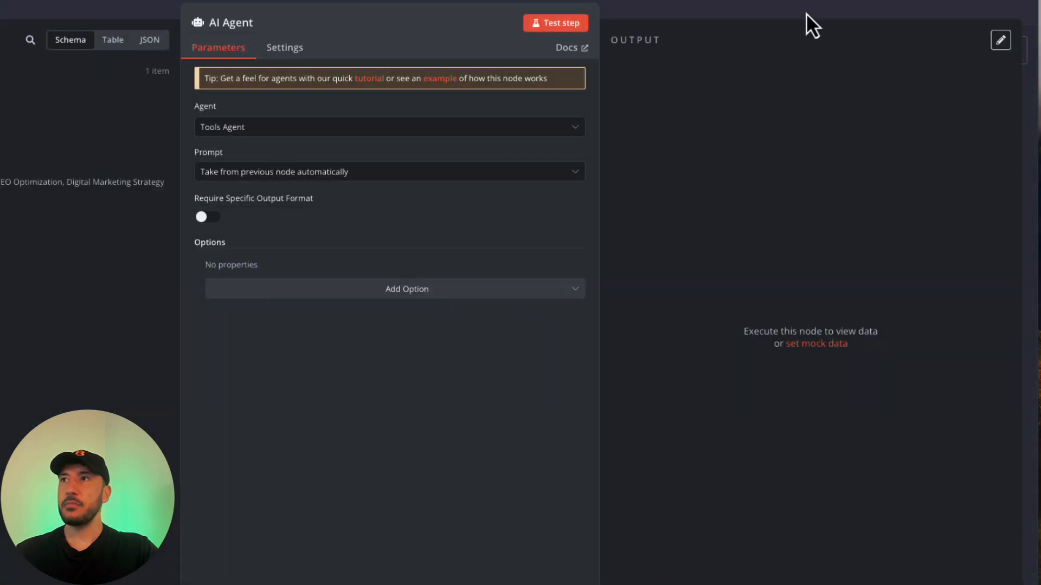
{"action": "left_click", "coordinate": [772, 5]}
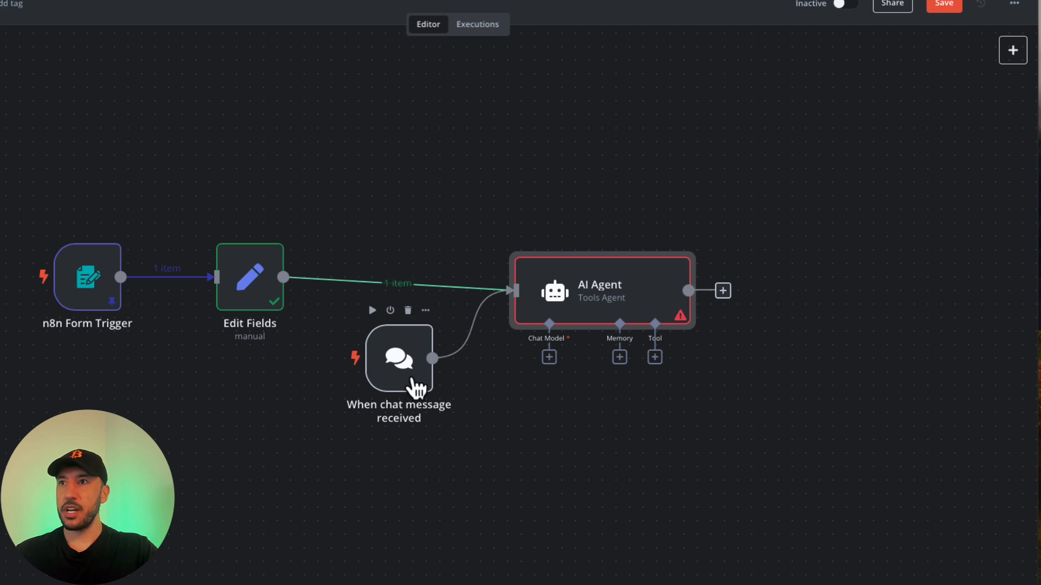
Delete the 'When chat message received' trigger and its link, and move the AI Agent beside Edit Fields.
{"action": "left_click", "coordinate": [483, 324]}
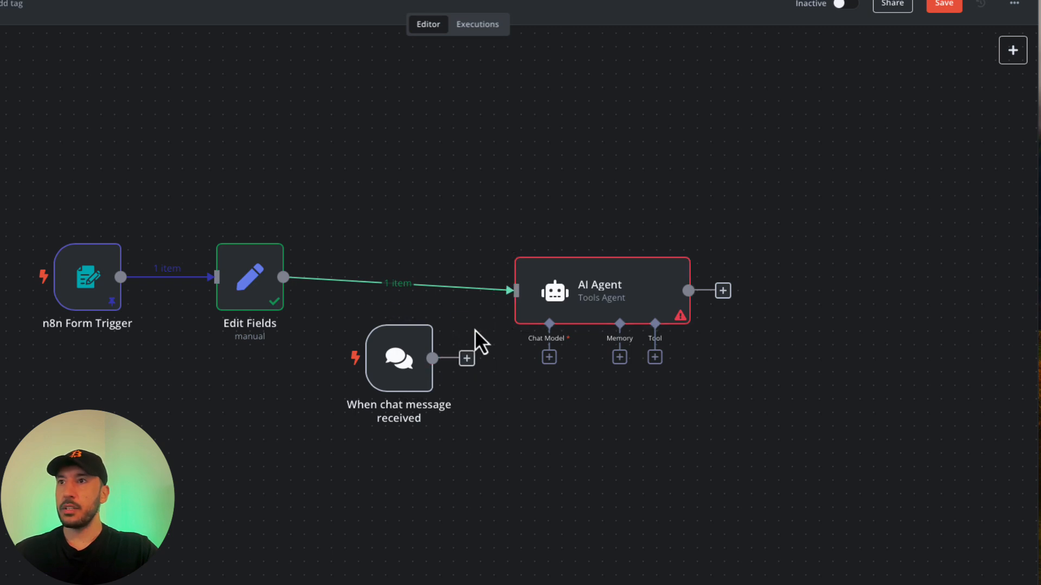
{"action": "left_click", "coordinate": [409, 308]}
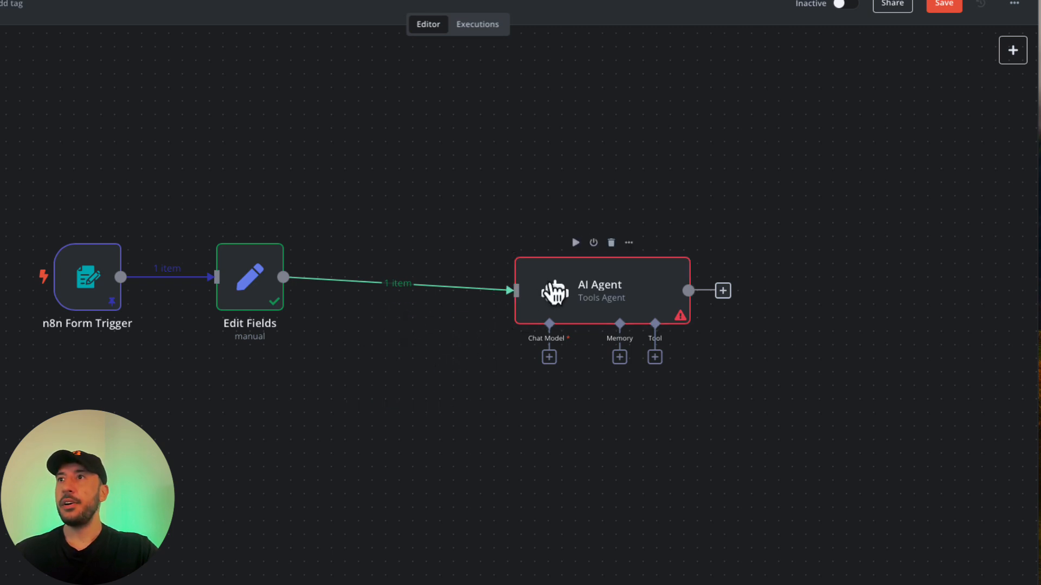
{"action": "left_click_drag", "start_coordinate": [557, 281], "coordinate": [463, 269]}
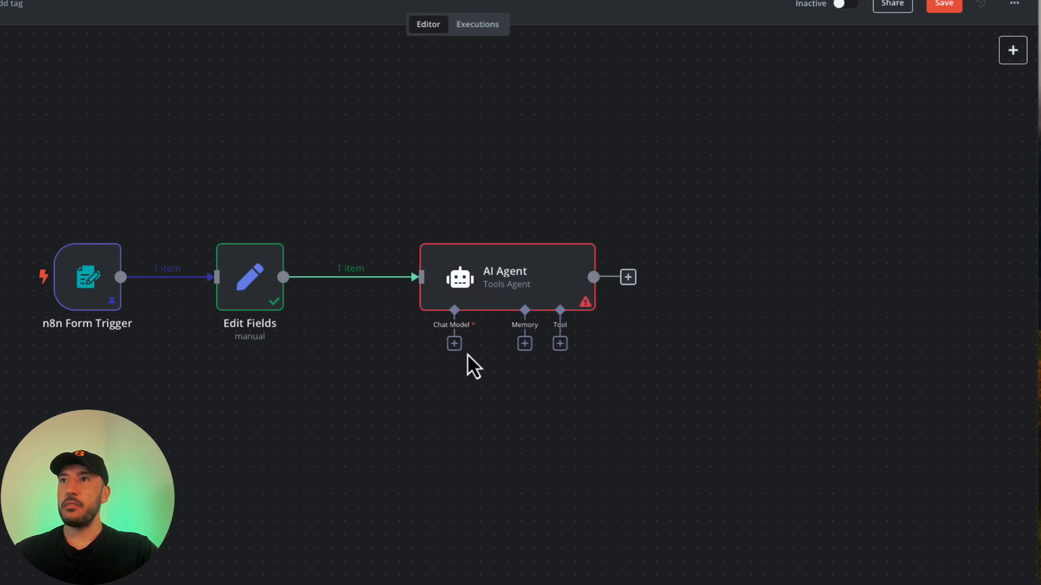
Attach a Groq Chat Model to the AI Agent using the llama3-70b-8192 model.
{"action": "left_click", "coordinate": [454, 343]}
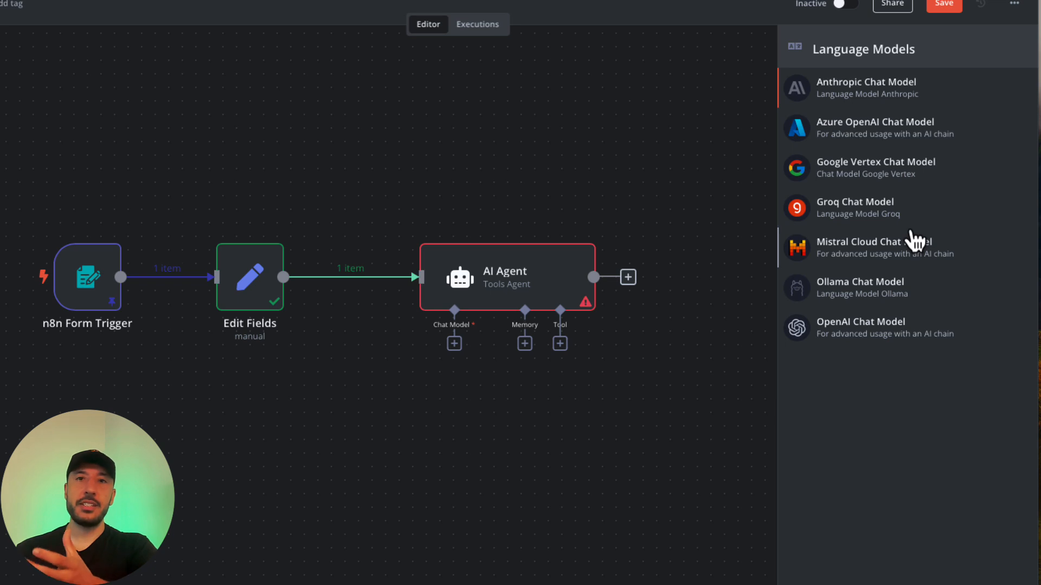
{"action": "left_click", "coordinate": [840, 214]}
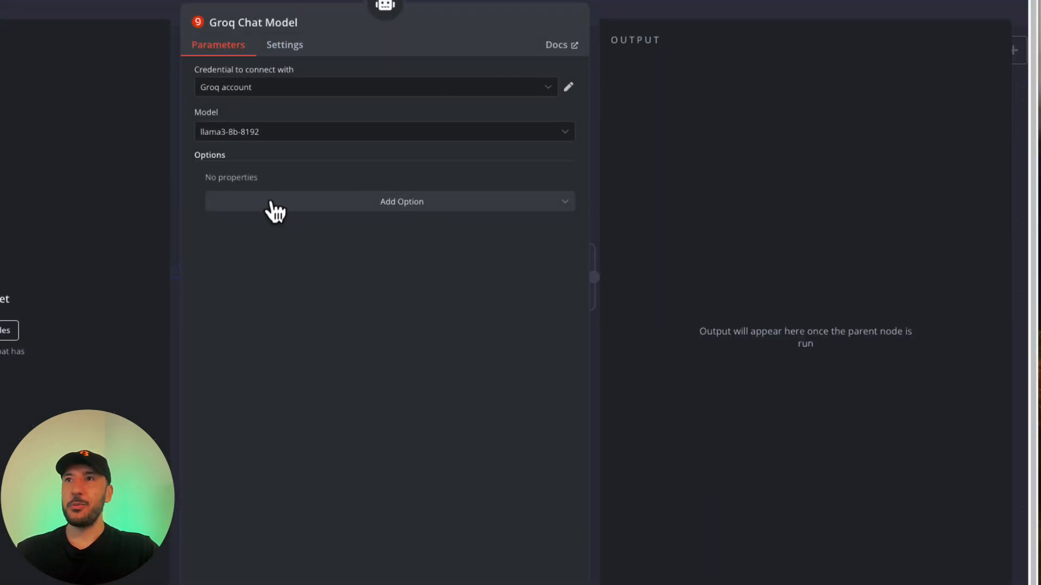
{"action": "left_click", "coordinate": [310, 136]}
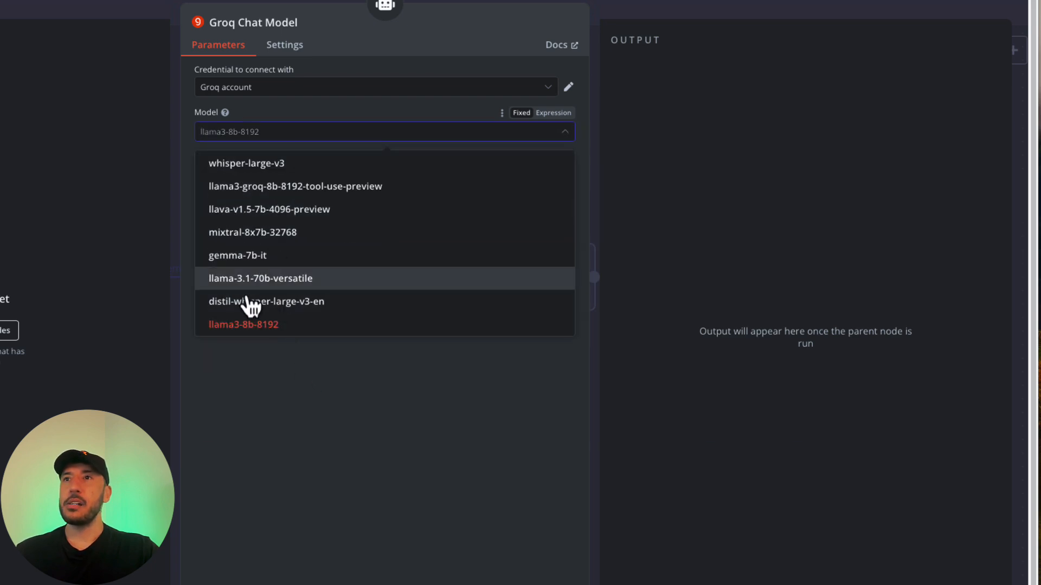
{"action": "scroll", "coordinate": [338, 250], "scroll_direction": "up", "scroll_amount": 2}
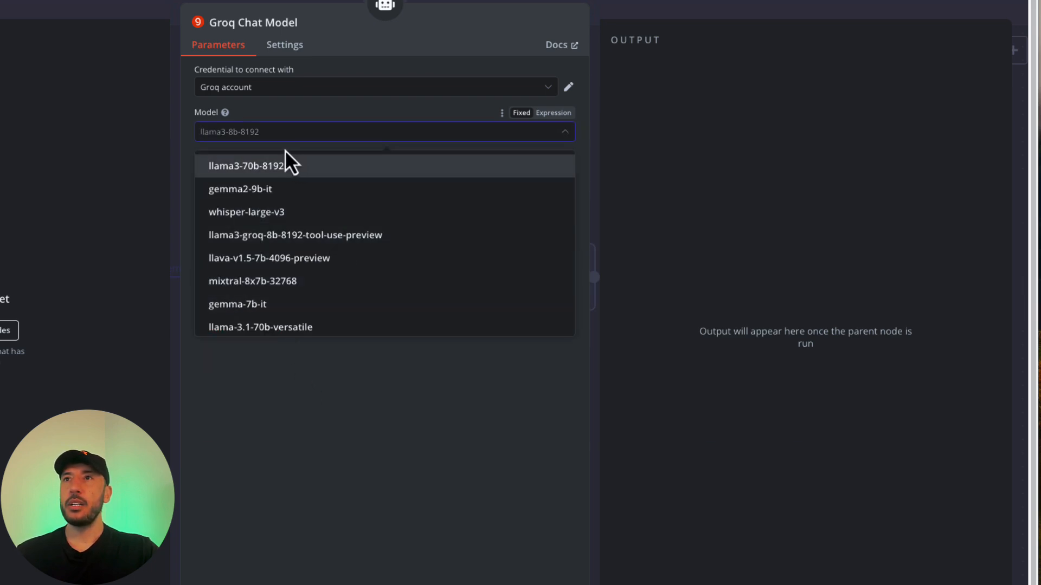
{"action": "left_click", "coordinate": [264, 172]}
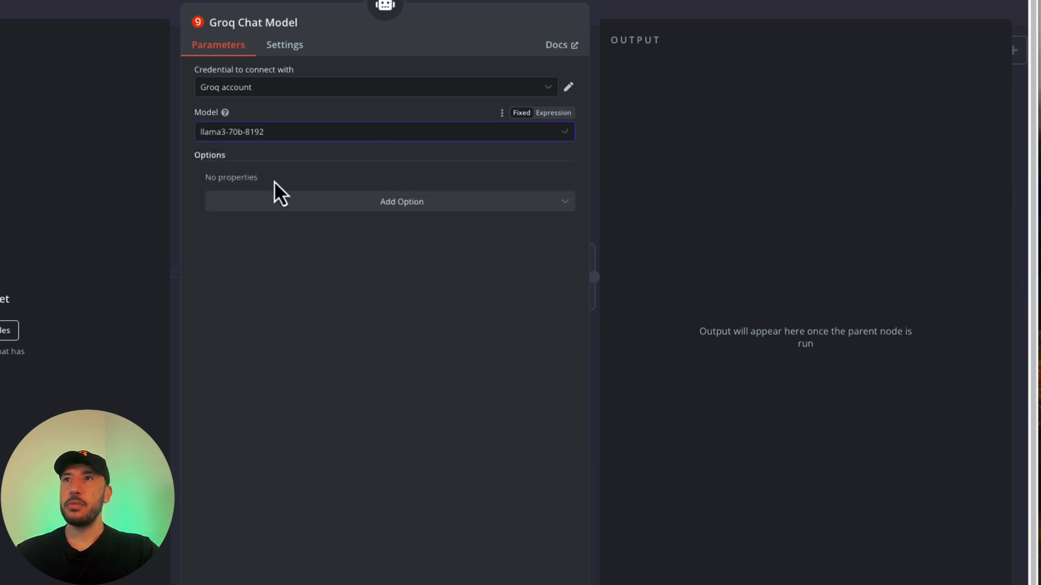
{"action": "left_click", "coordinate": [645, 21]}
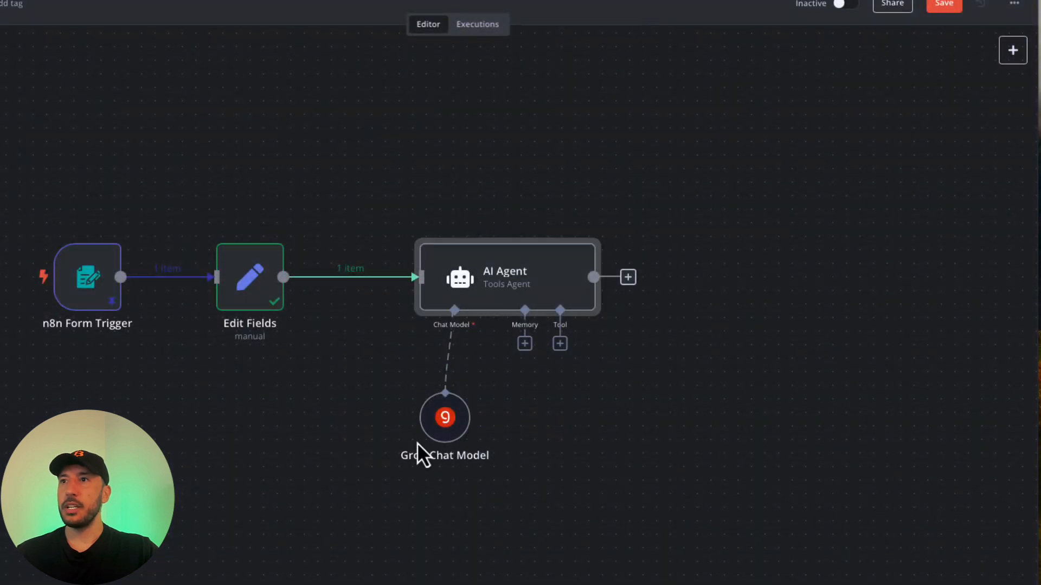
Set the AI Agent type to Conversational Agent with its prompt source set to 'Define below'.
{"action": "left_click_drag", "start_coordinate": [446, 428], "coordinate": [380, 428]}
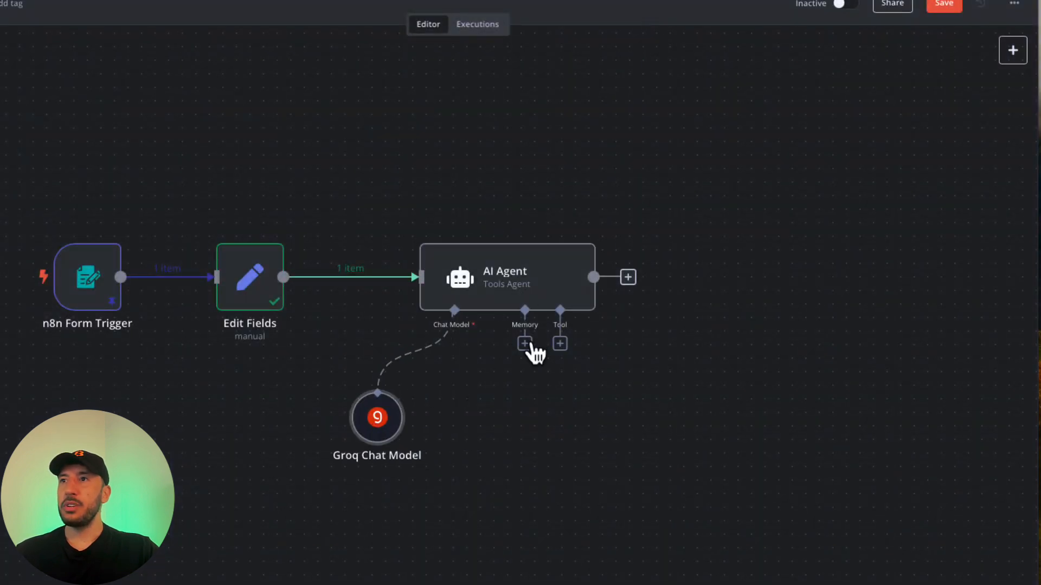
{"action": "double_click", "coordinate": [480, 287]}
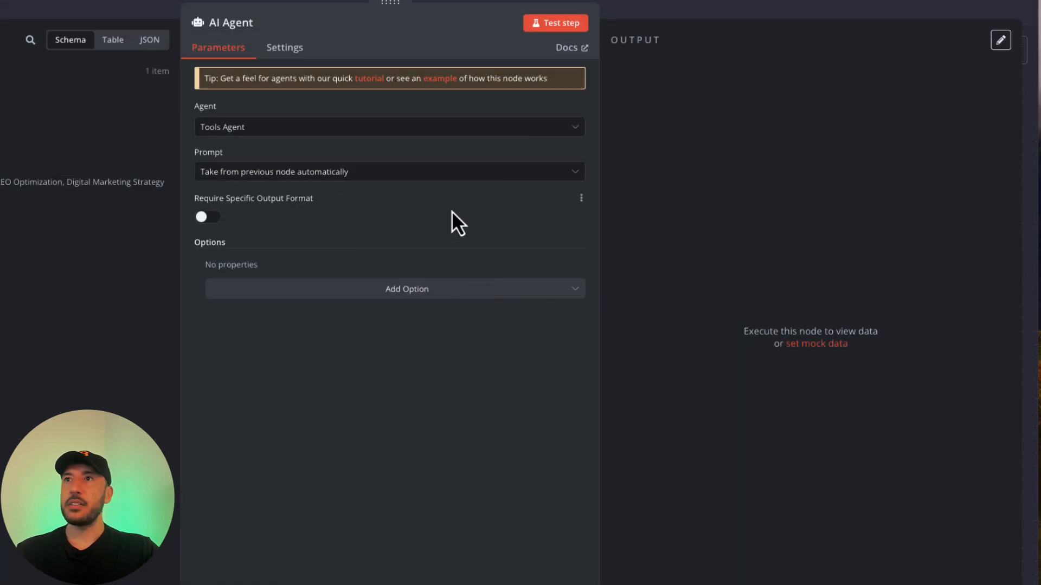
{"action": "left_click", "coordinate": [321, 133]}
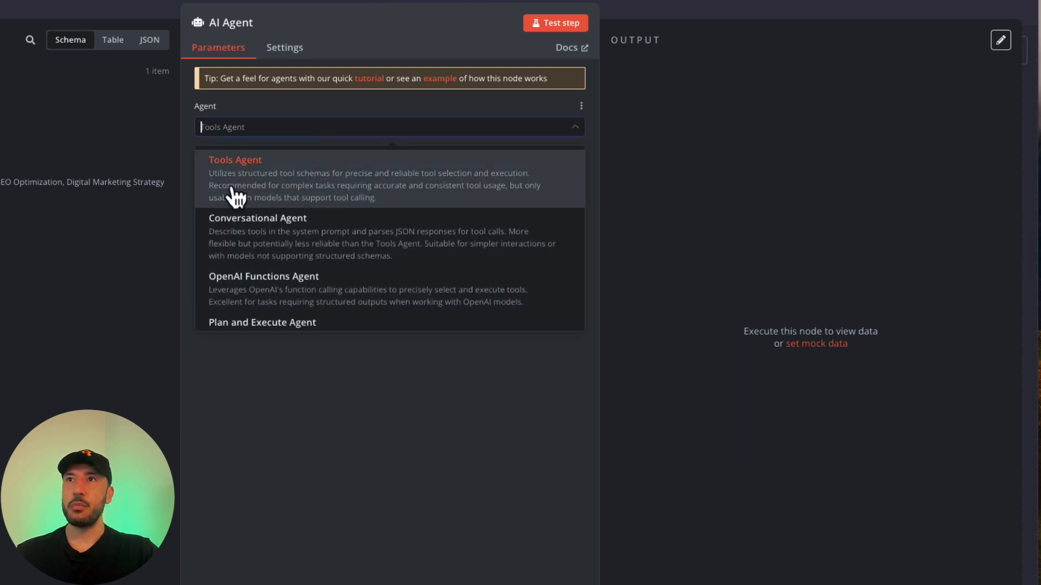
{"action": "left_click", "coordinate": [262, 238]}
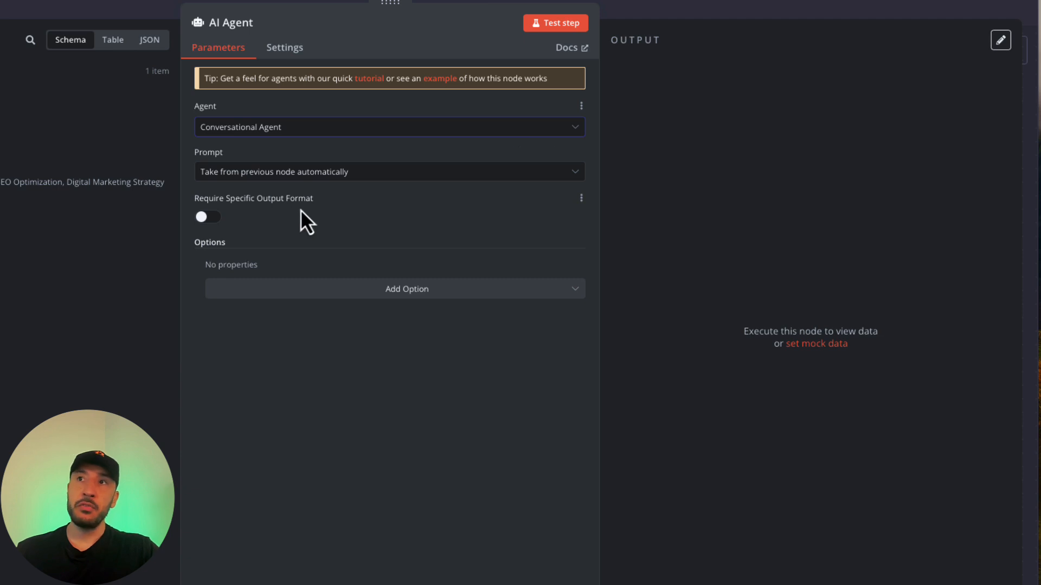
{"action": "left_click", "coordinate": [346, 173]}
{"action": "left_click", "coordinate": [280, 242]}
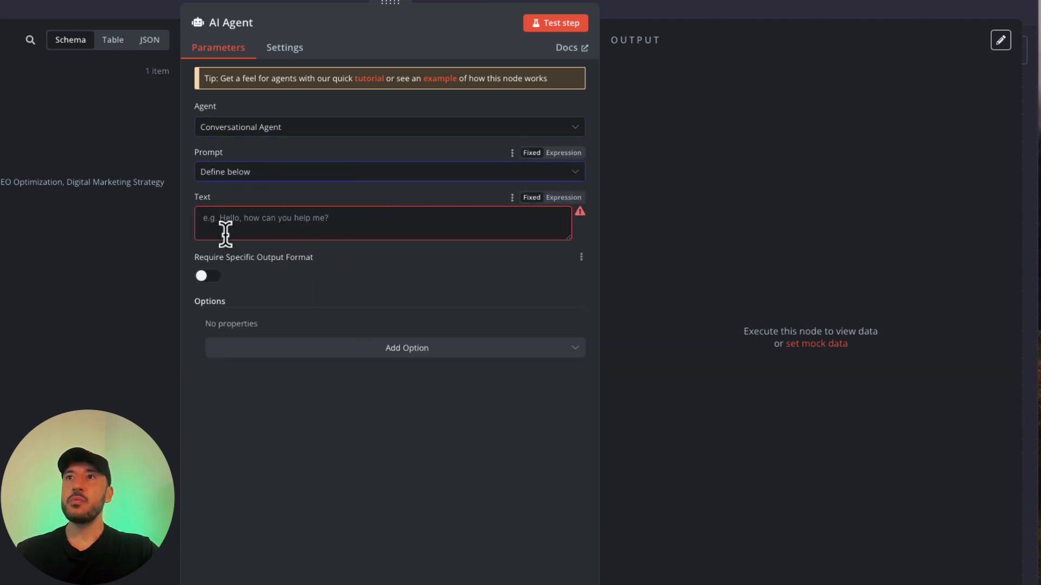
Switch the AI Agent's Text prompt to Expression mode and open the full-size expression editor.
{"action": "left_click_drag", "start_coordinate": [561, 231], "coordinate": [607, 330]}
{"action": "left_click", "coordinate": [471, 265]}
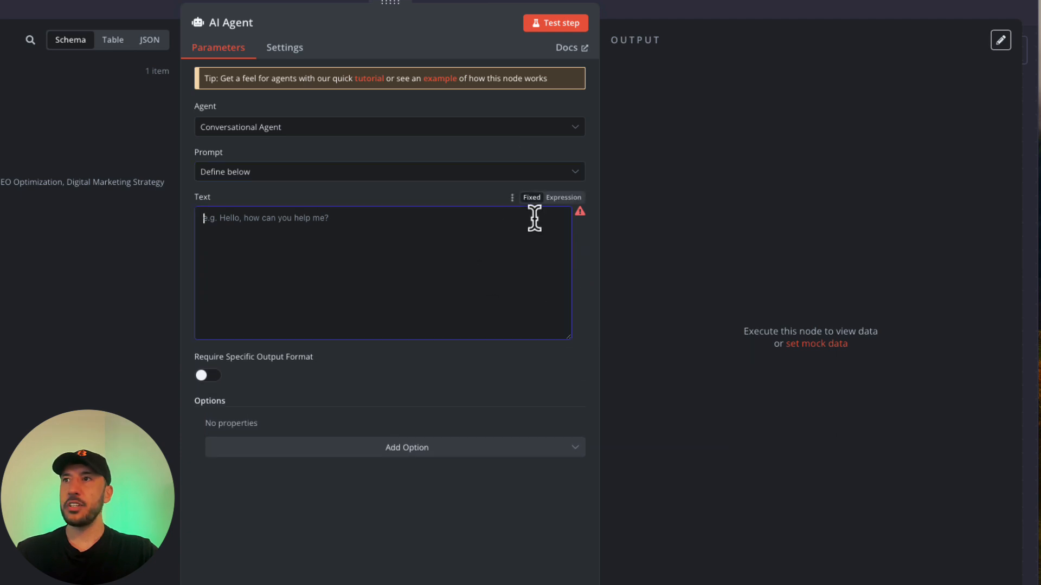
{"action": "left_click", "coordinate": [570, 198]}
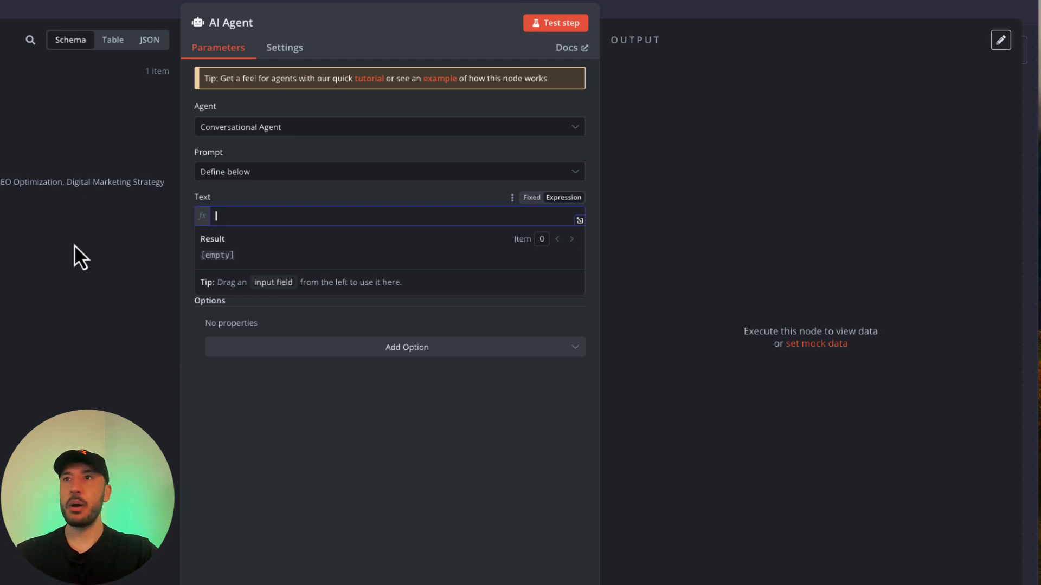
{"action": "left_click", "coordinate": [580, 221]}
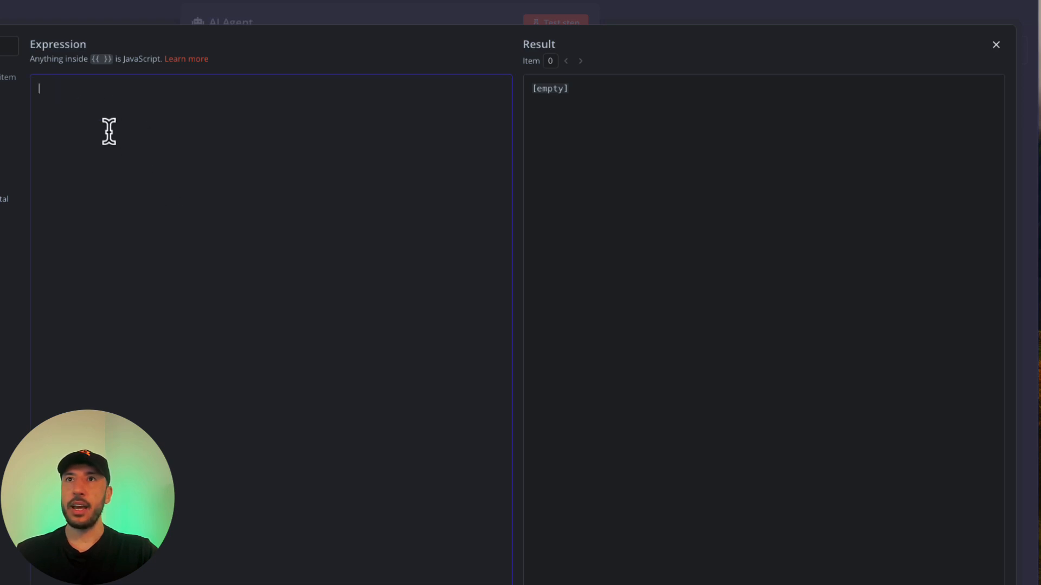
Paste the welcome-email prompt, insert the Email field, and remove the duplicate {{ $json.Email }} reference.
{"action": "type", "text": "Write a personalized welcome email to {{ $json.Email }} from AI Workshop.  They are in the {{ $json[\"Industry\"] }} industry and need services for{{ $json['Services Required'] }} . The services will start on {{ $json['Start Date'] }}. The tone should be professional yet friendly. Include a mention that we are excited to work with them.  Also, let them know that they will be receiving a separate email with the terms of services agreement that they need to sign or simply respond to the email."}
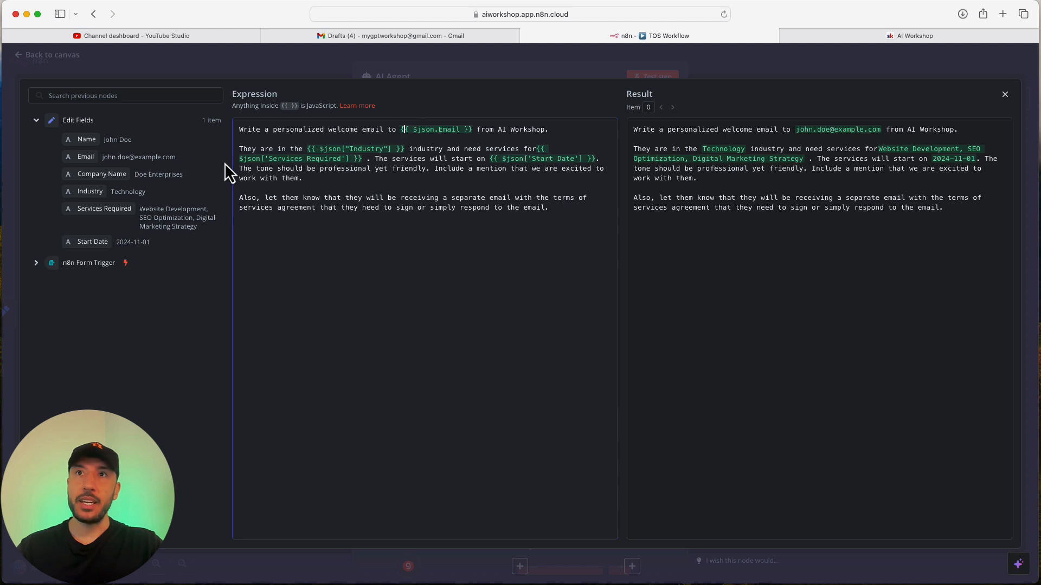
{"action": "left_click_drag", "start_coordinate": [92, 161], "coordinate": [561, 136]}
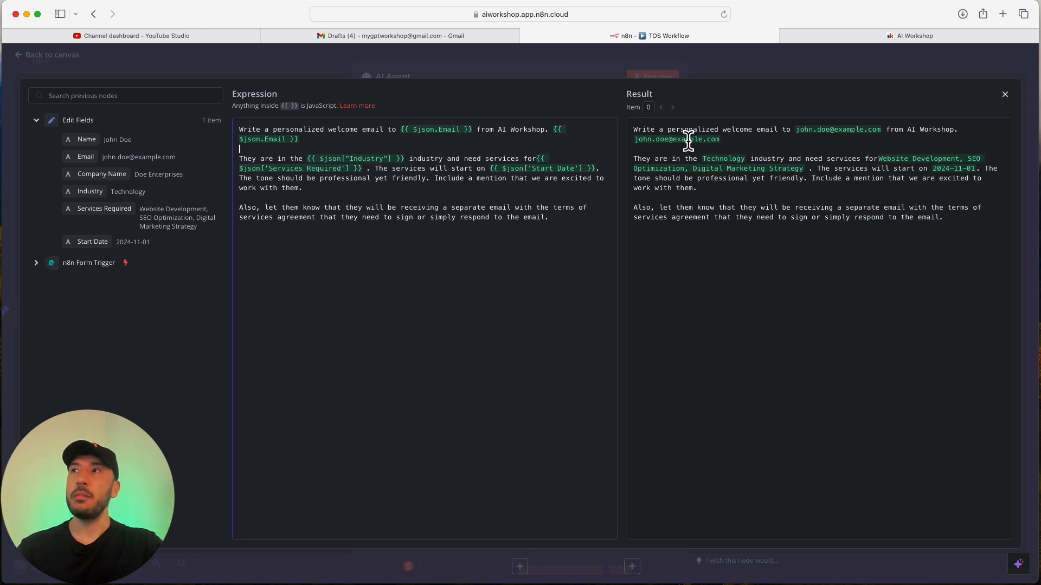
{"action": "left_click_drag", "start_coordinate": [323, 139], "coordinate": [554, 128]}
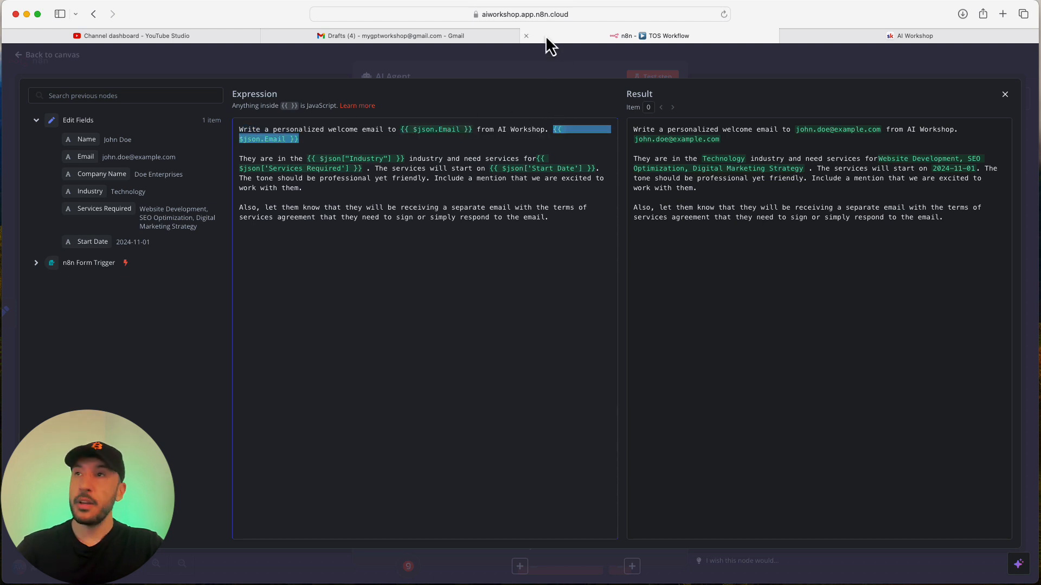
{"action": "key", "text": "BackSpace"}
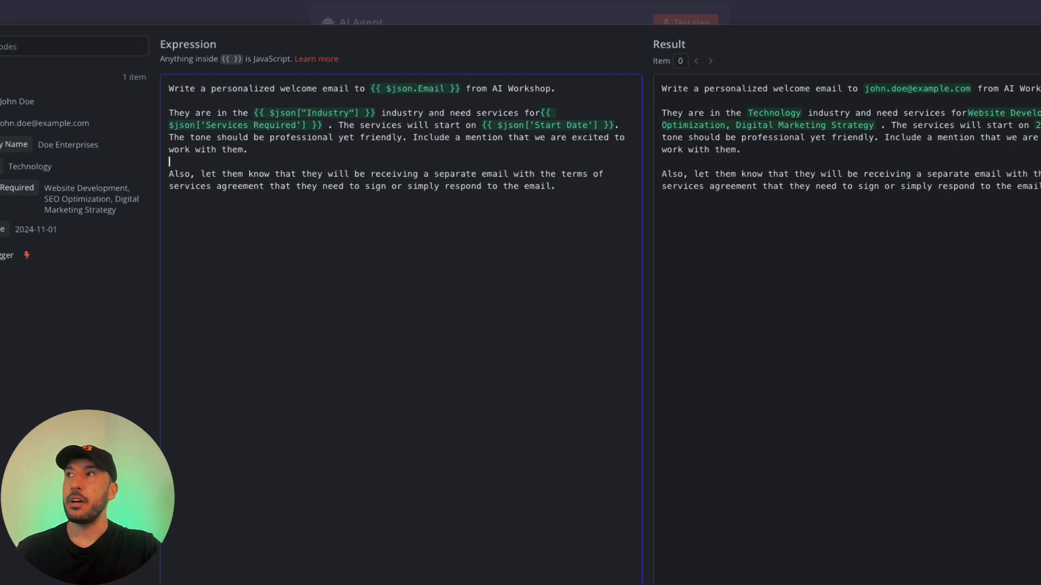
Compare the prompt against the form's Start Date field, add a blank line at the end, and close the editor.
{"action": "left_click_drag", "start_coordinate": [1038, 107], "coordinate": [0, 0]}
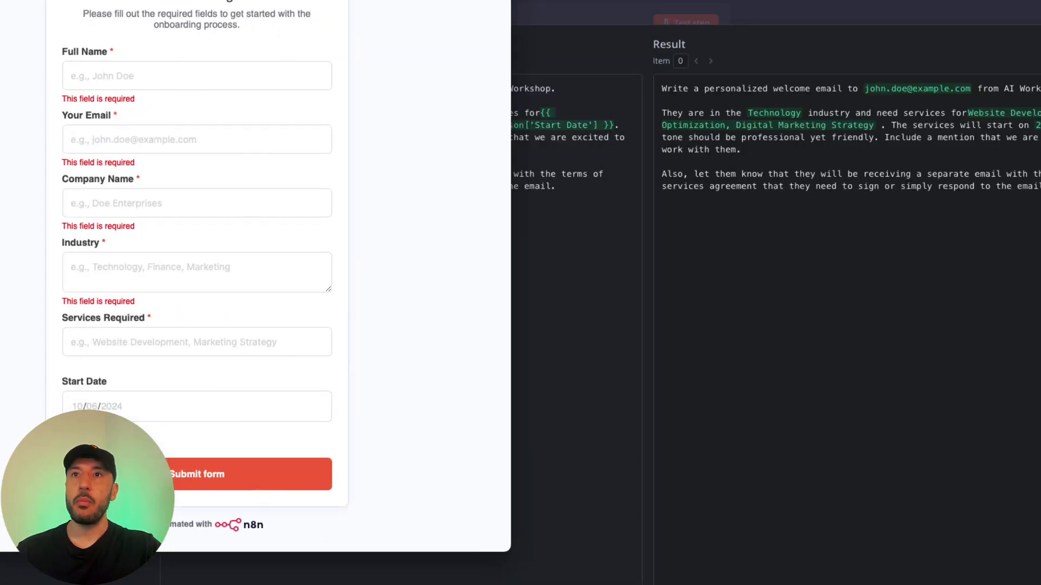
{"action": "left_click", "coordinate": [93, 407]}
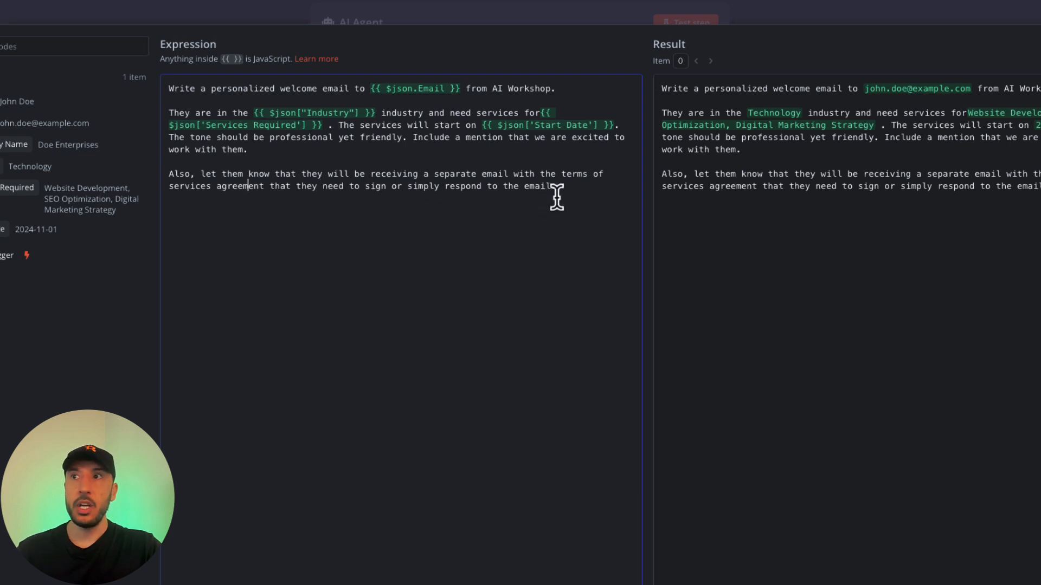
{"action": "left_click", "coordinate": [259, 209]}
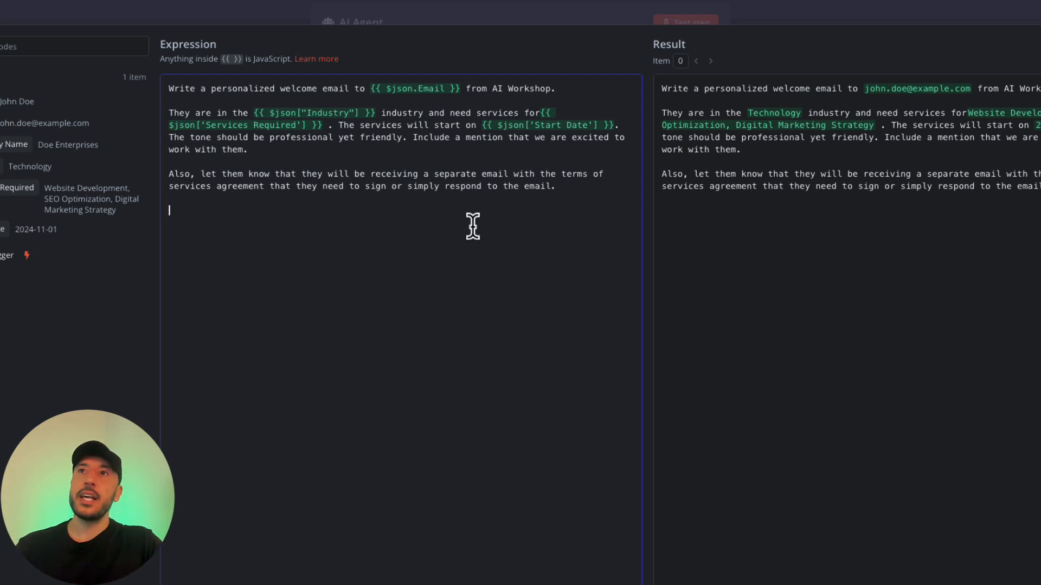
{"action": "left_click", "coordinate": [262, 201]}
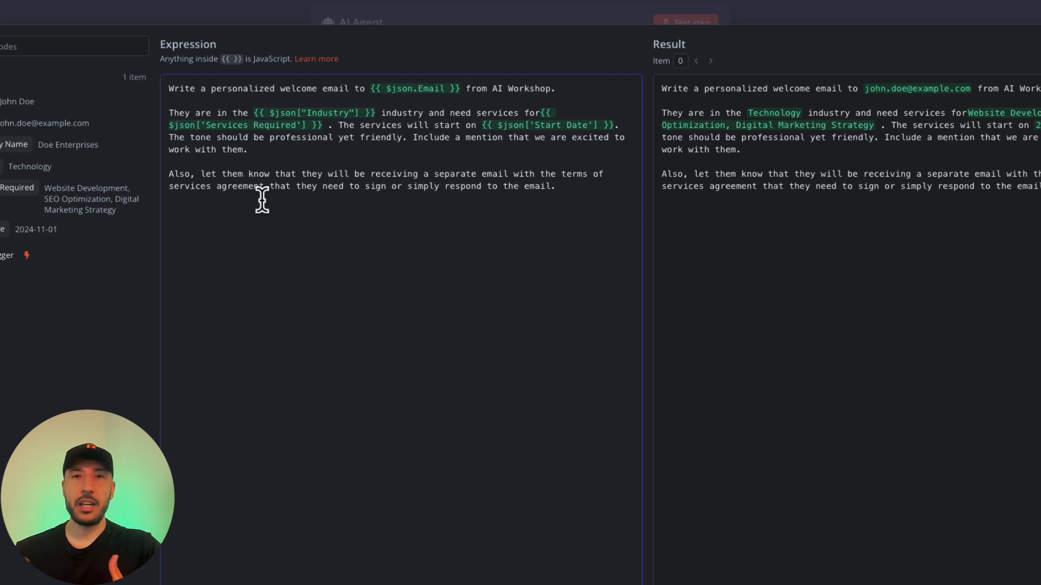
{"action": "left_click", "coordinate": [262, 201]}
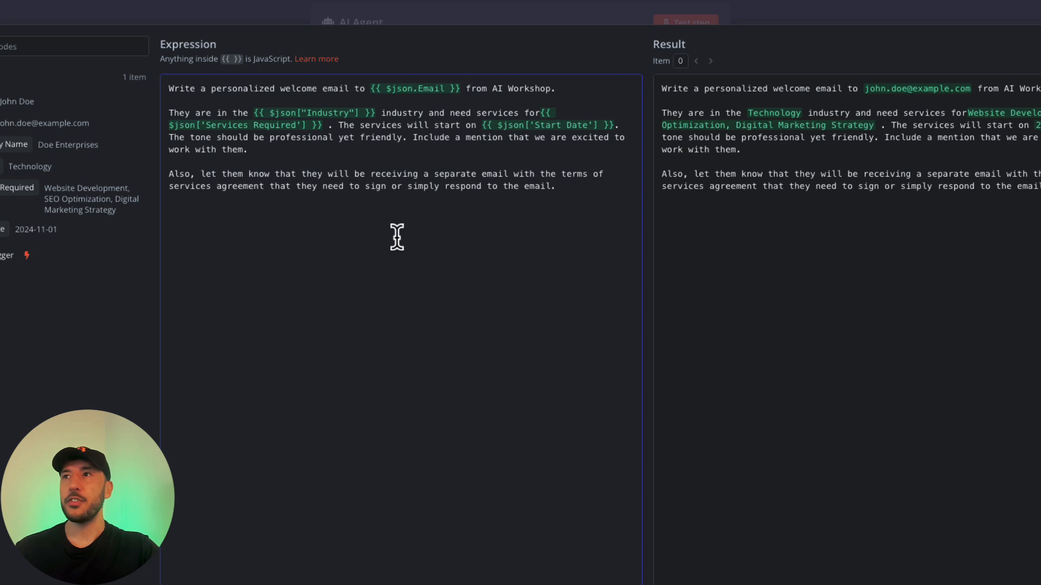
{"action": "key", "text": "Return"}
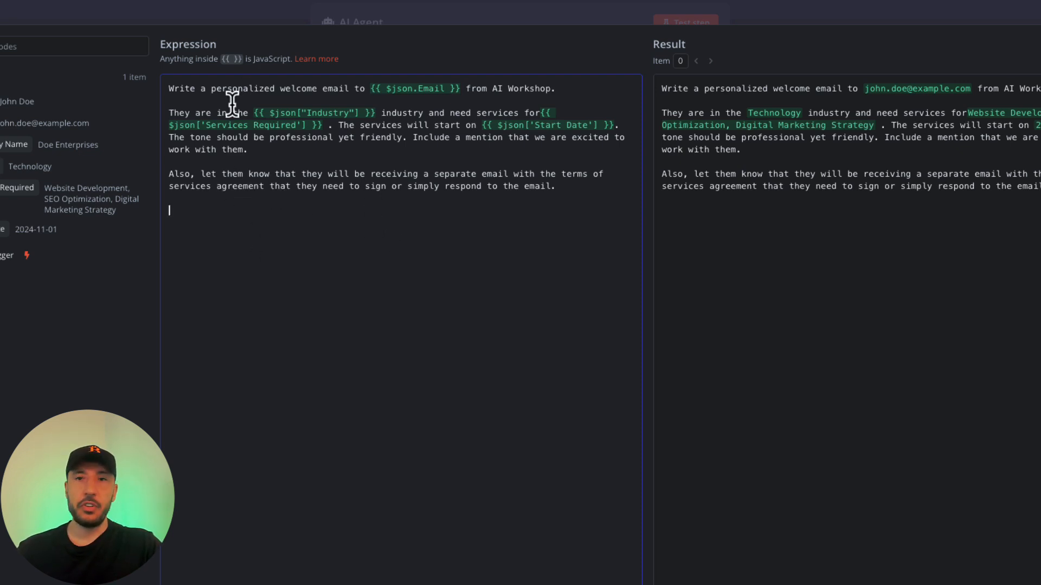
{"action": "left_click", "coordinate": [409, 17]}
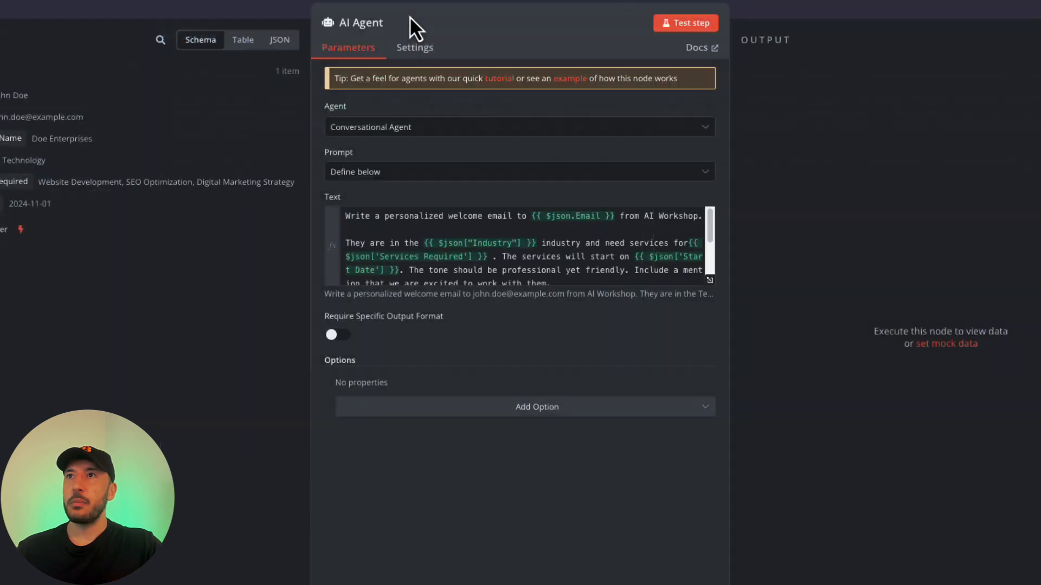
Turn on Require Specific Output Format for the AI Agent and look at the output parser options.
{"action": "left_click", "coordinate": [339, 336]}
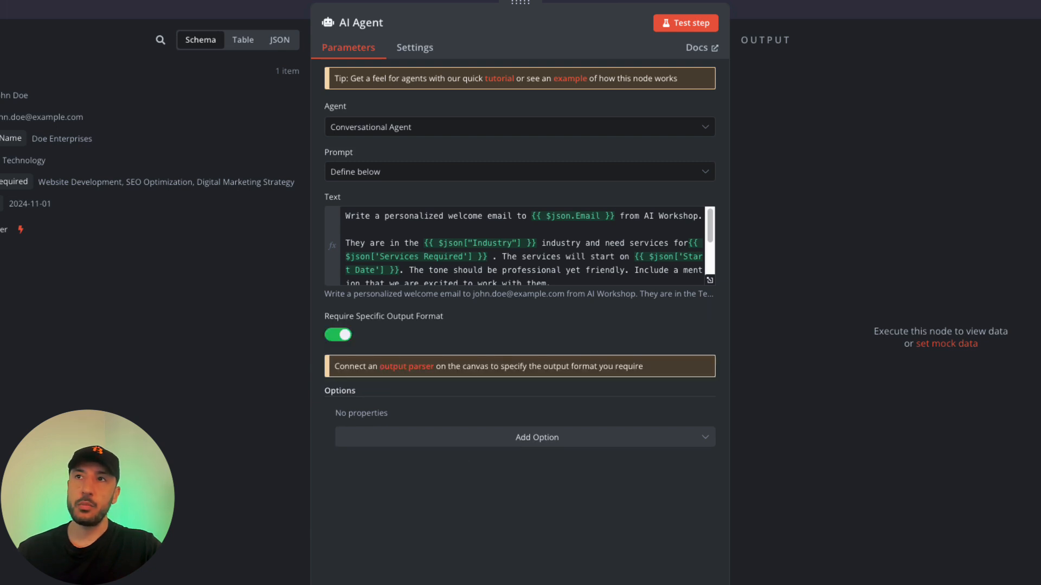
{"action": "left_click", "coordinate": [825, 18]}
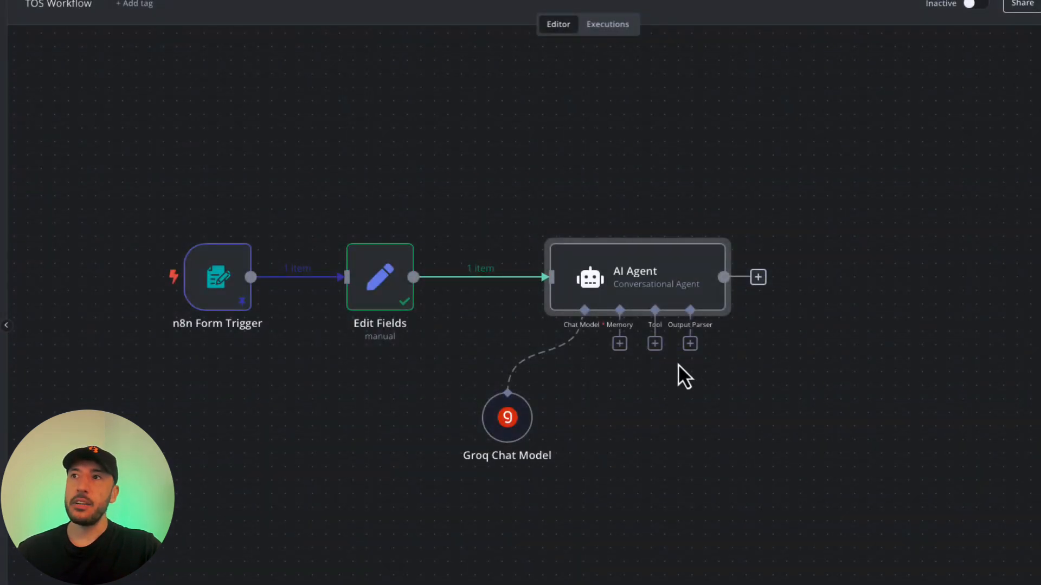
{"action": "left_click", "coordinate": [690, 344]}
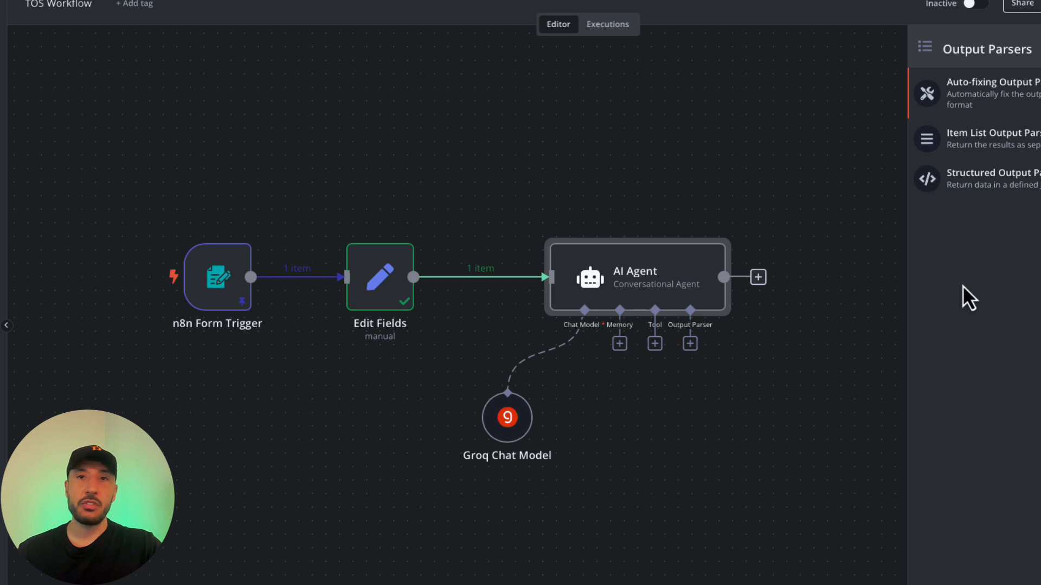
{"action": "left_click", "coordinate": [808, 335]}
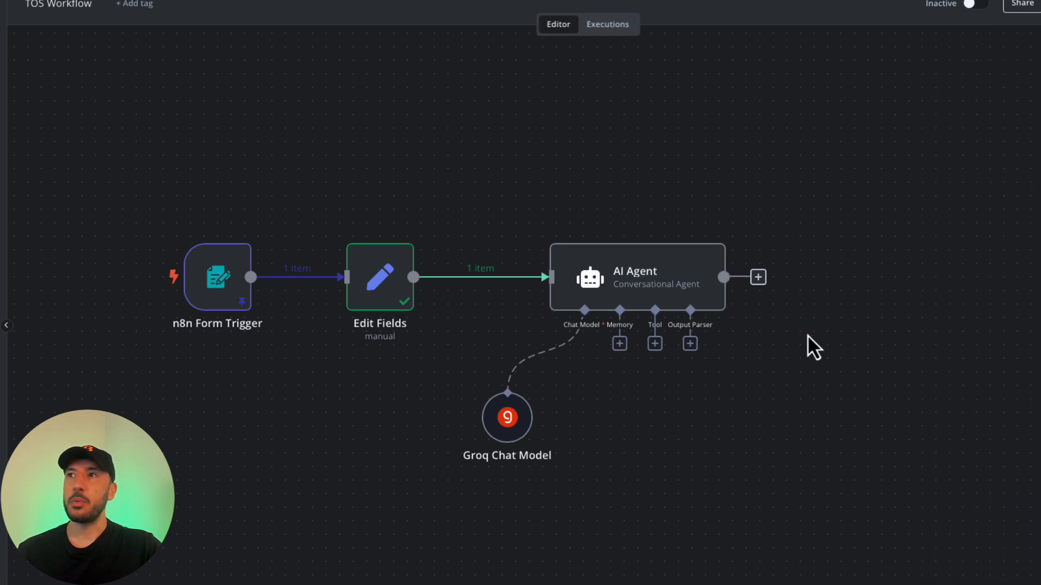
Switch the AI Agent's Require Specific Output Format back off.
{"action": "double_click", "coordinate": [649, 302]}
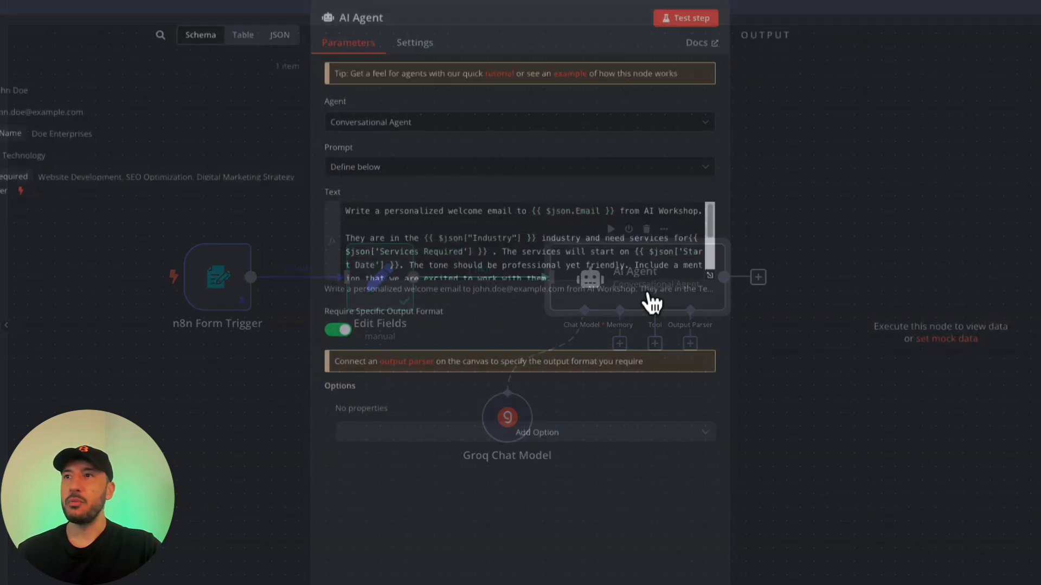
{"action": "left_click", "coordinate": [345, 335]}
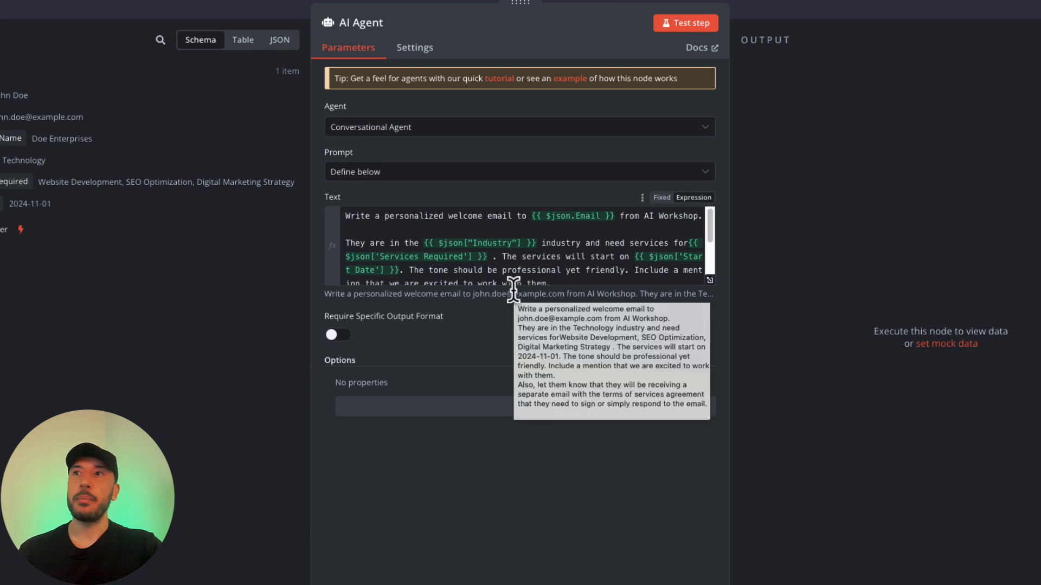
{"action": "left_click", "coordinate": [855, 16]}
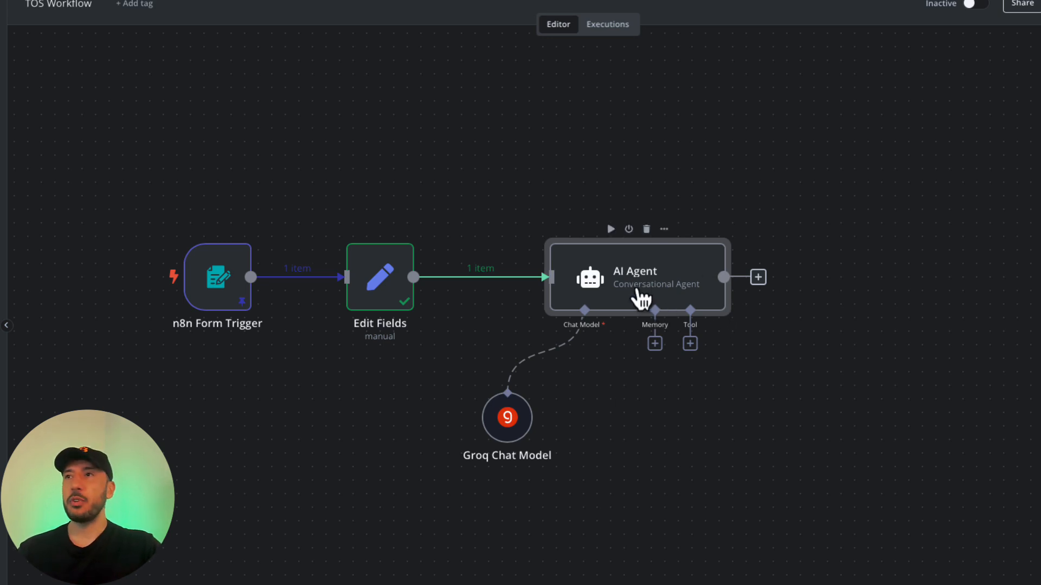
Rename the form trigger node to 'Client Onboarding Form'.
{"action": "left_click", "coordinate": [199, 331]}
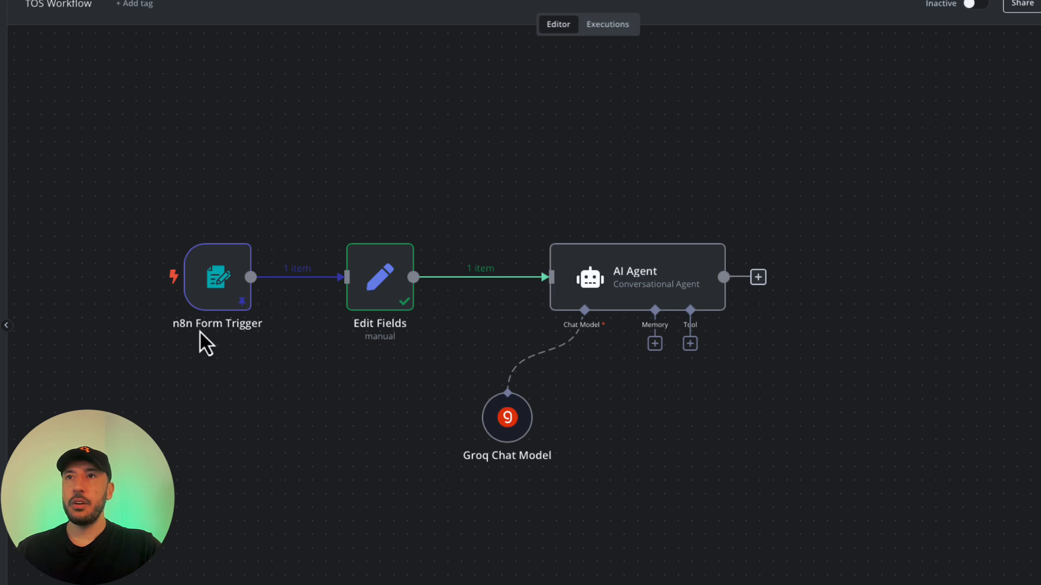
{"action": "double_click", "coordinate": [213, 304]}
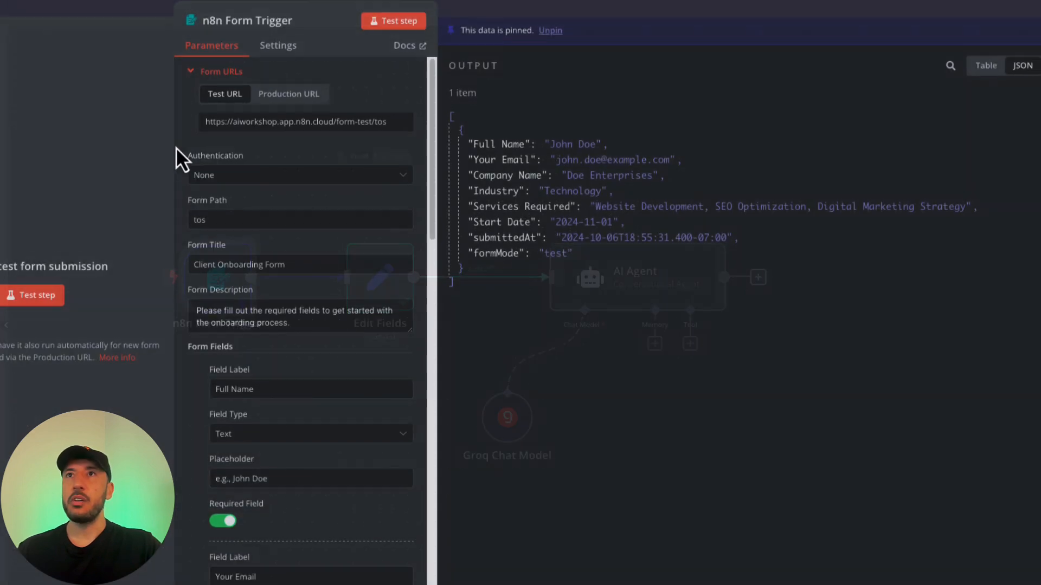
{"action": "left_click", "coordinate": [285, 21]}
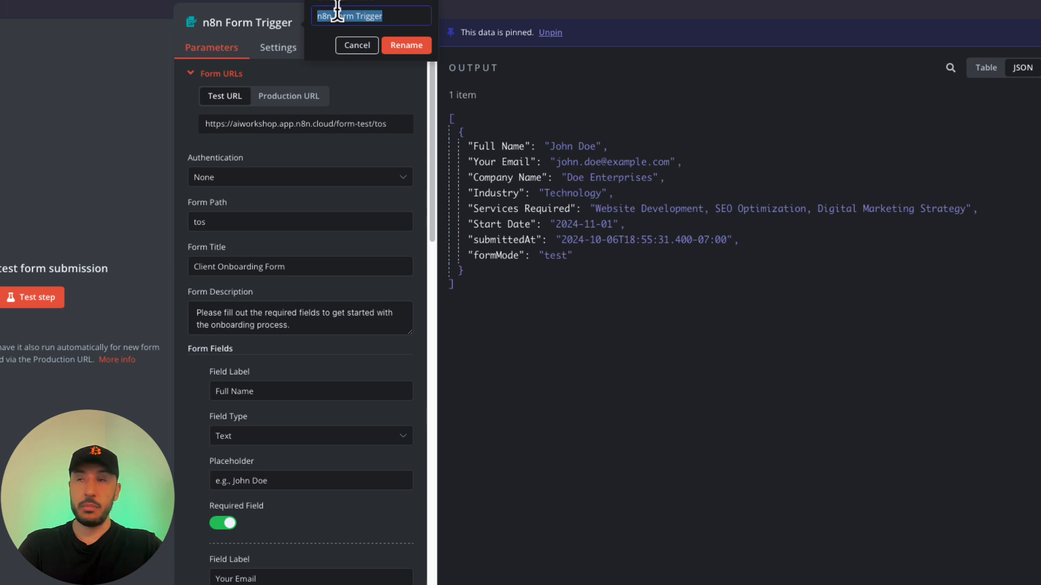
{"action": "type", "text": "Clie"}
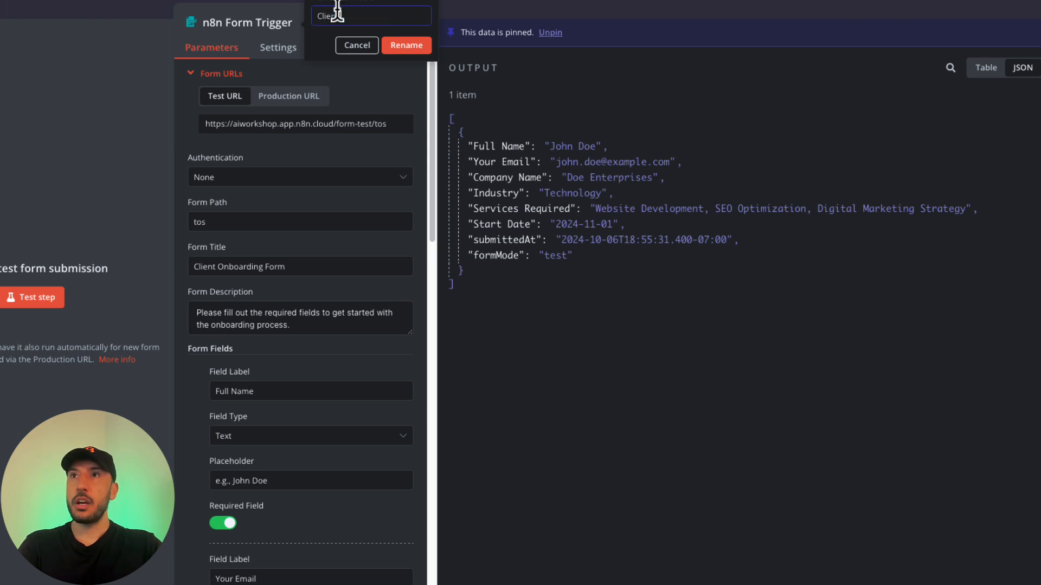
{"action": "type", "text": "nt Onboar"}
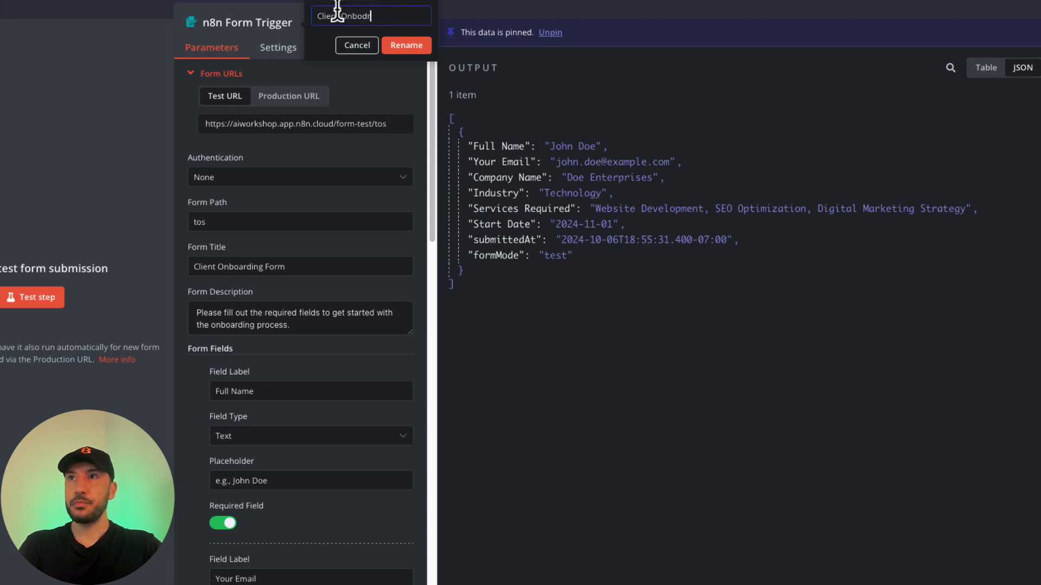
{"action": "key", "text": "BackSpace"}
{"action": "type", "text": "rding Form"}
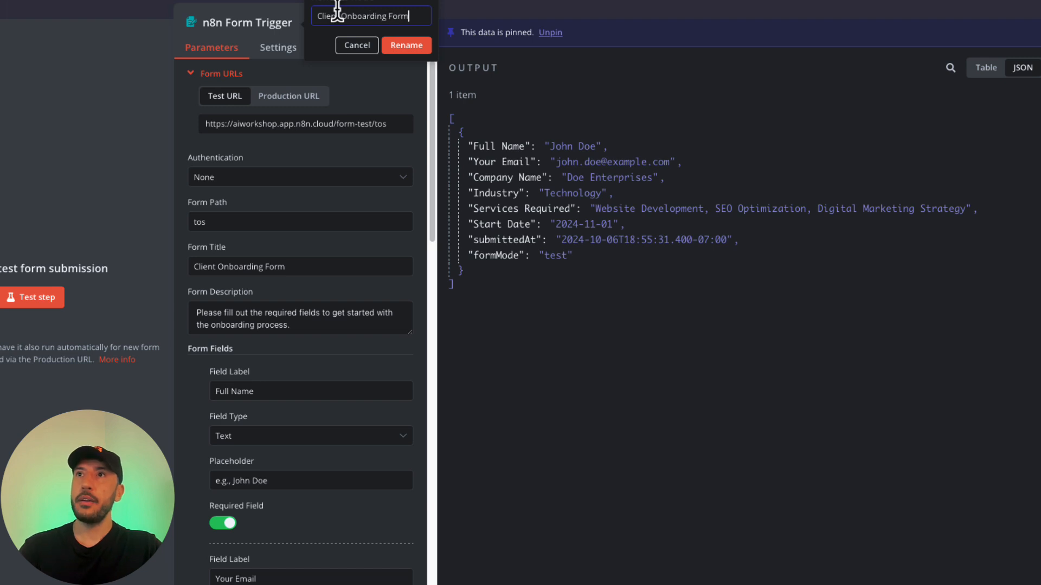
{"action": "left_click", "coordinate": [425, 47]}
{"action": "left_click", "coordinate": [508, 7]}
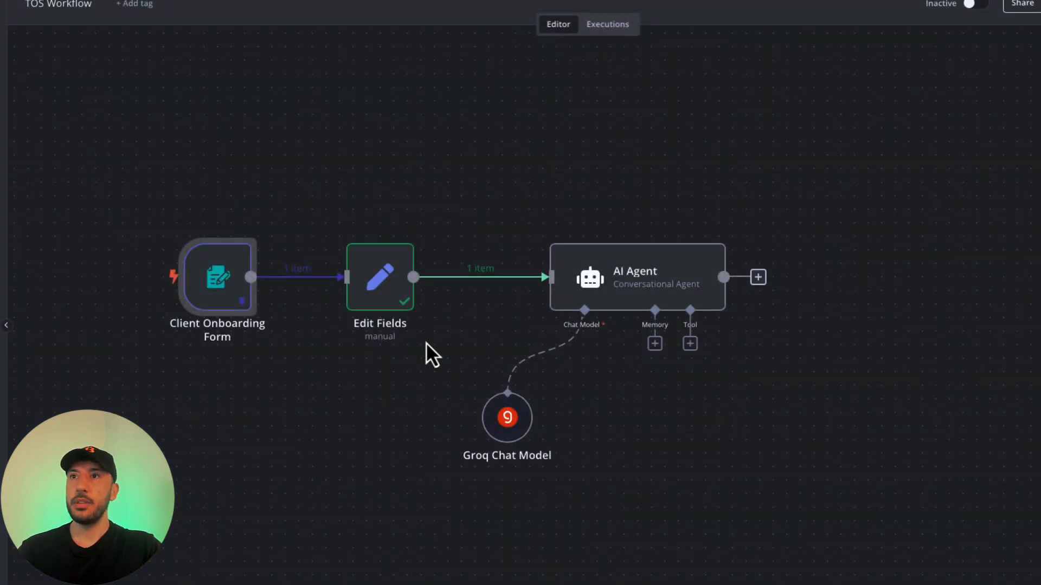
Rename the Edit Fields node to 'Clean Data'.
{"action": "left_click", "coordinate": [386, 301]}
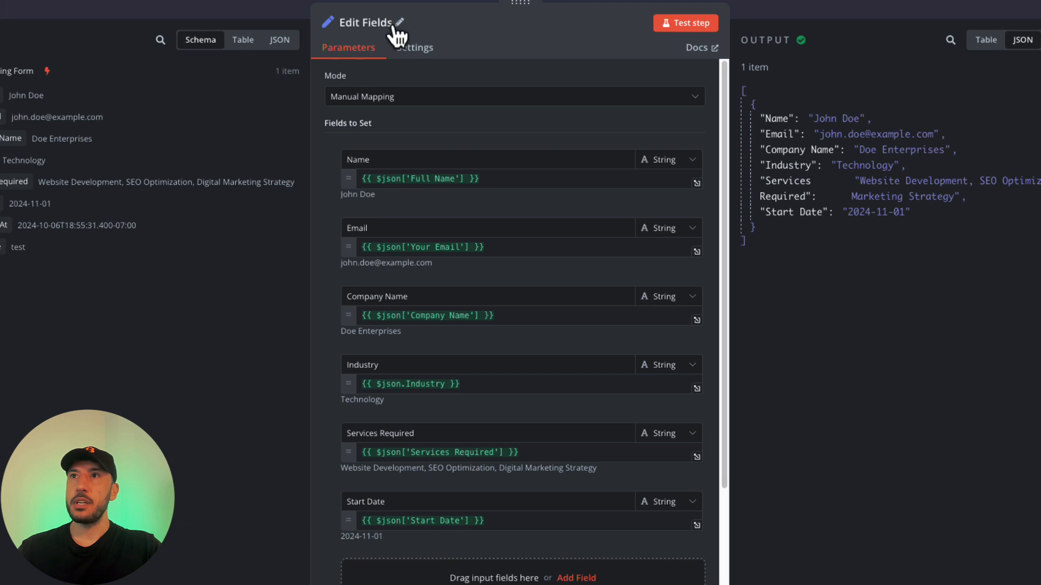
{"action": "left_click", "coordinate": [397, 24]}
{"action": "type", "text": "Clean D"}
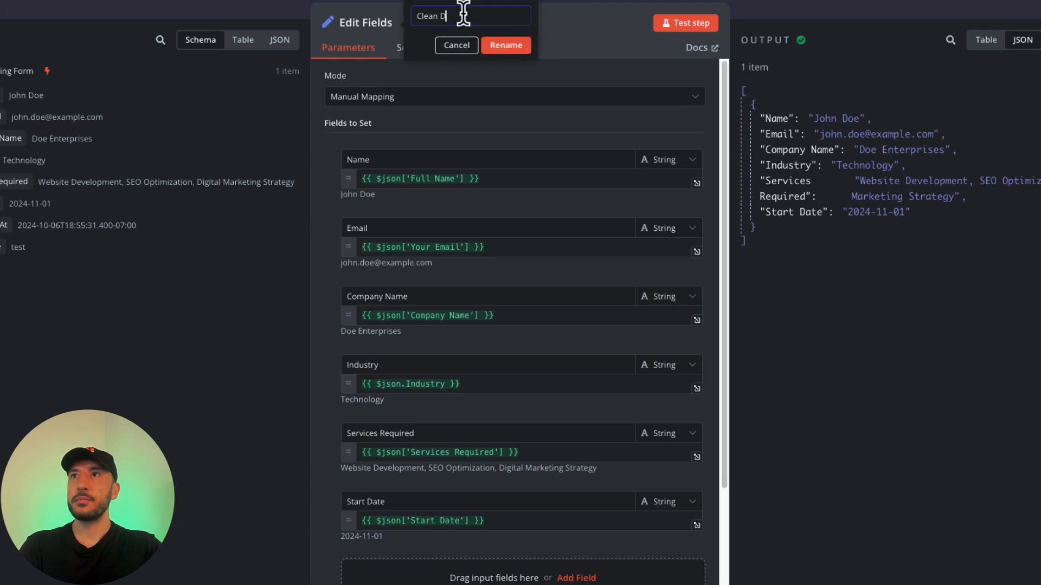
{"action": "type", "text": "ata"}
{"action": "left_click", "coordinate": [506, 45]}
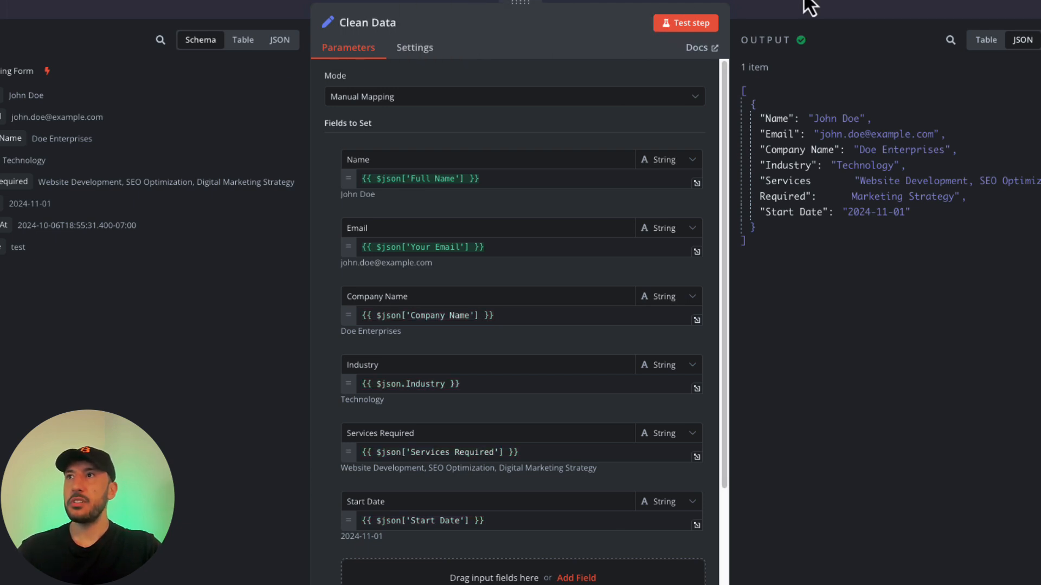
{"action": "left_click", "coordinate": [777, 4]}
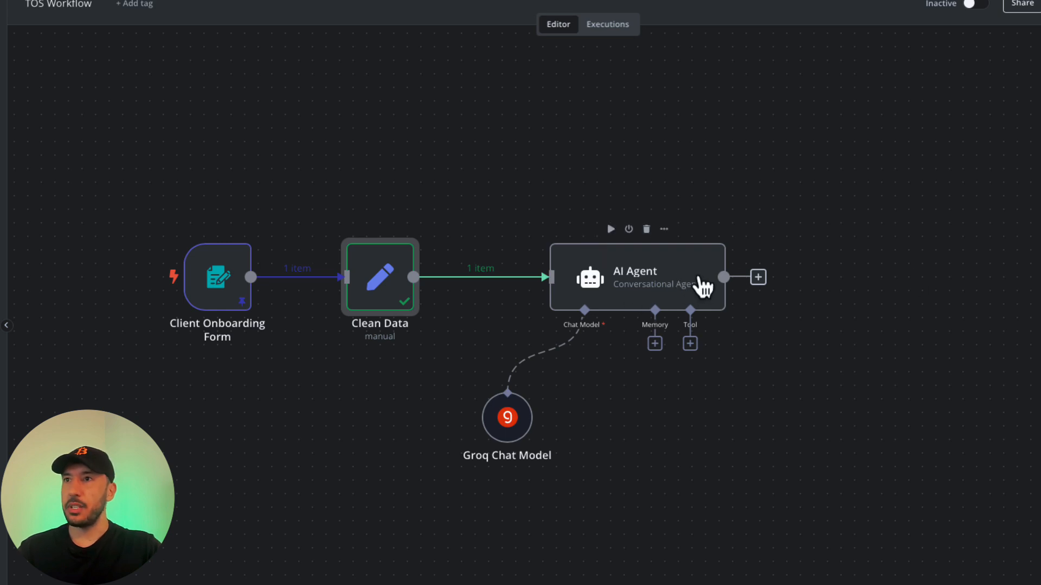
Test the AI Agent to produce the 'Warm Welcome to AI Workshop!' email and check it in Table and Schema views.
{"action": "double_click", "coordinate": [651, 280]}
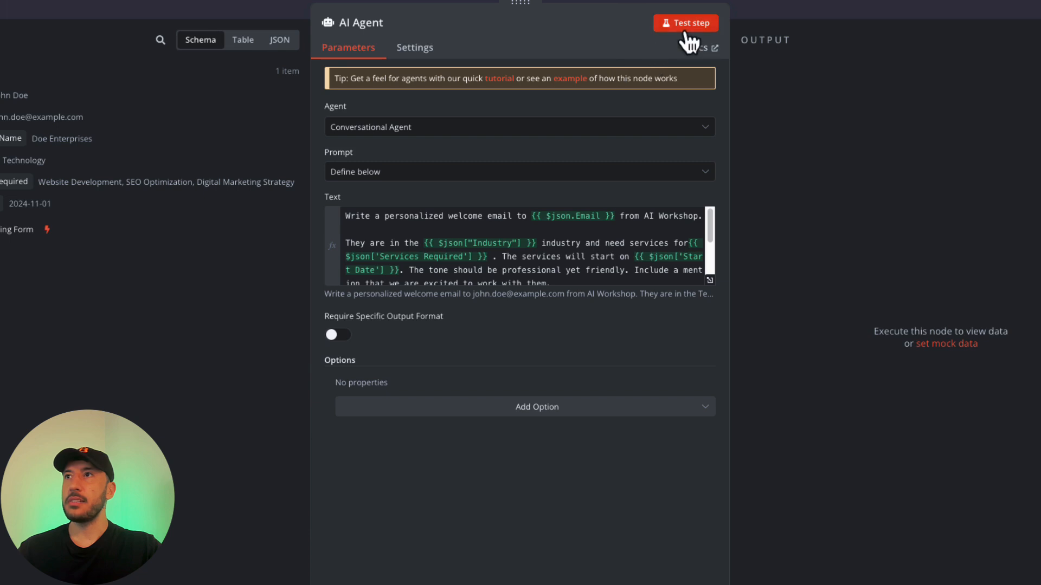
{"action": "left_click", "coordinate": [686, 29]}
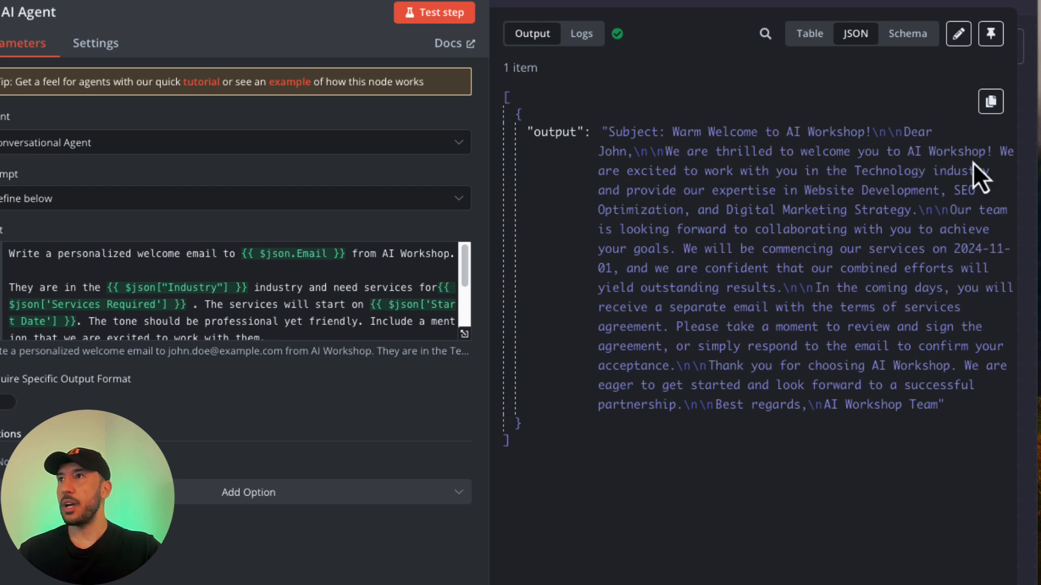
{"action": "left_click", "coordinate": [818, 39]}
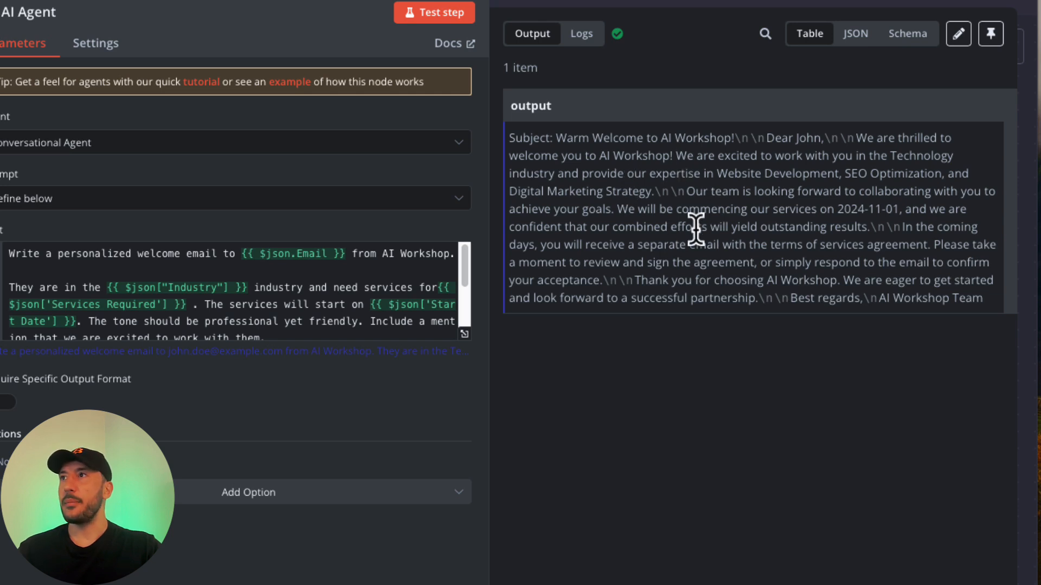
{"action": "left_click", "coordinate": [903, 43]}
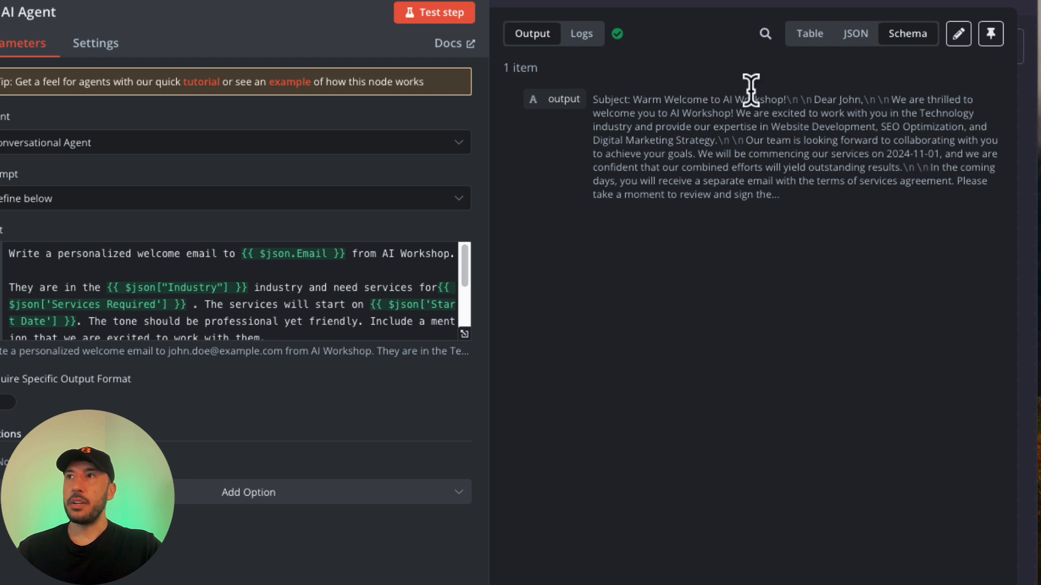
{"action": "left_click", "coordinate": [617, 2]}
Shift the AI Agent node slightly left on the canvas.
{"action": "mouse_move", "coordinate": [434, 327]}
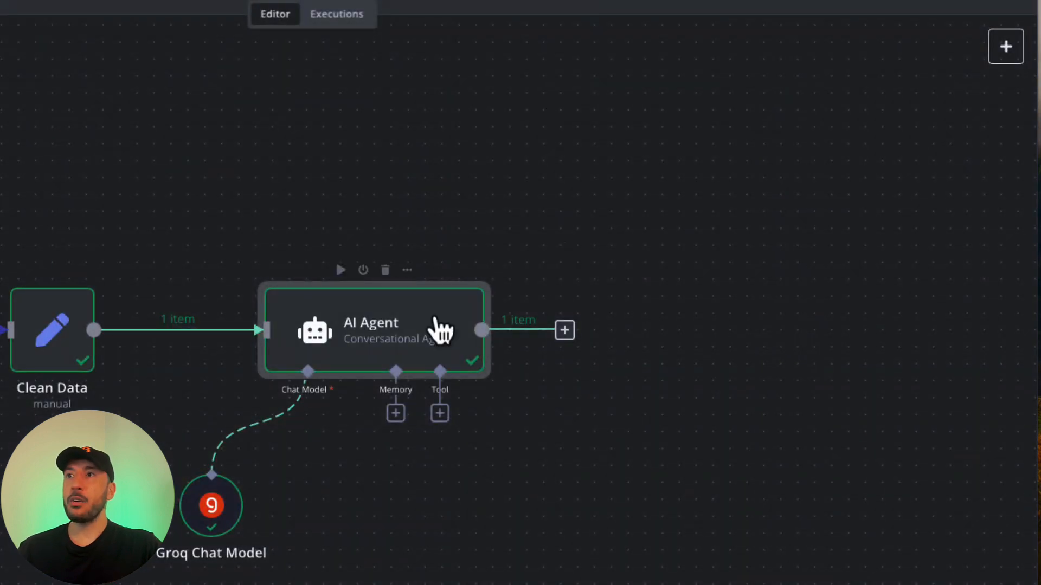
{"action": "double_click", "coordinate": [399, 335]}
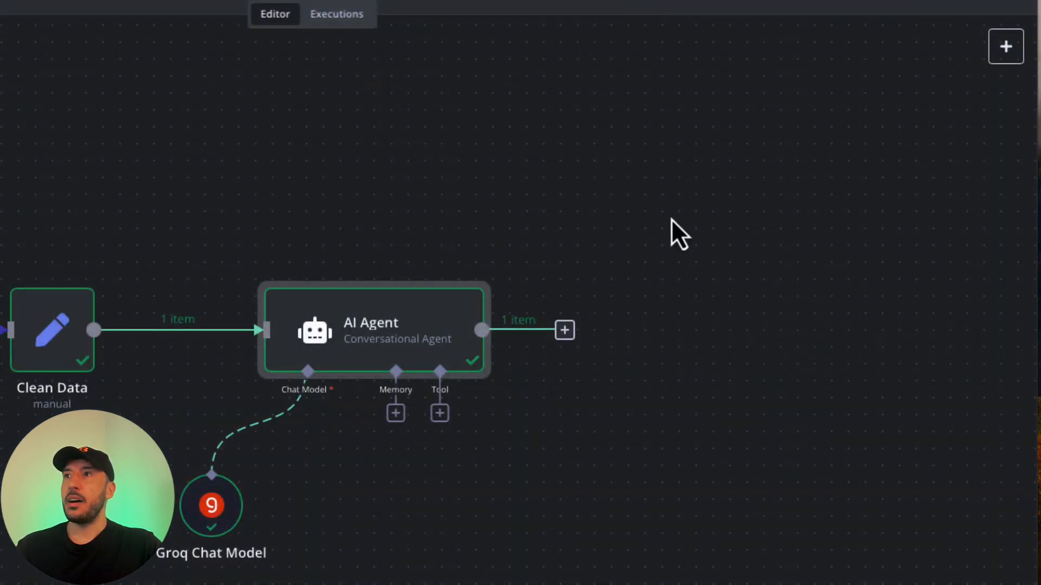
{"action": "left_click_drag", "start_coordinate": [408, 339], "coordinate": [391, 340]}
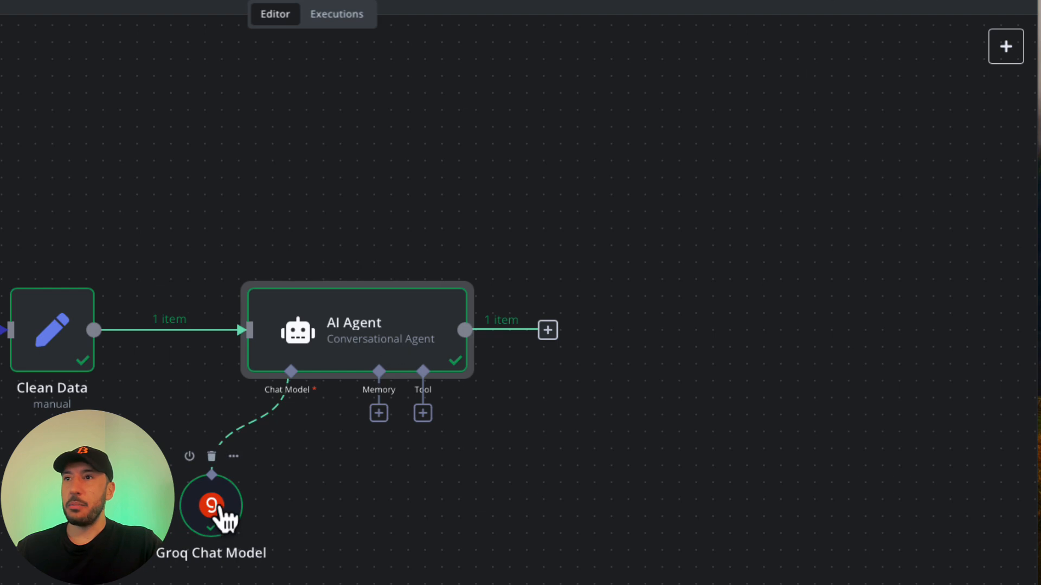
Nudge the Groq Chat Model up, then browse the AI nodes after the AI Agent to the 15 OpenAI actions.
{"action": "left_click_drag", "start_coordinate": [220, 515], "coordinate": [225, 499]}
{"action": "left_click", "coordinate": [554, 332]}
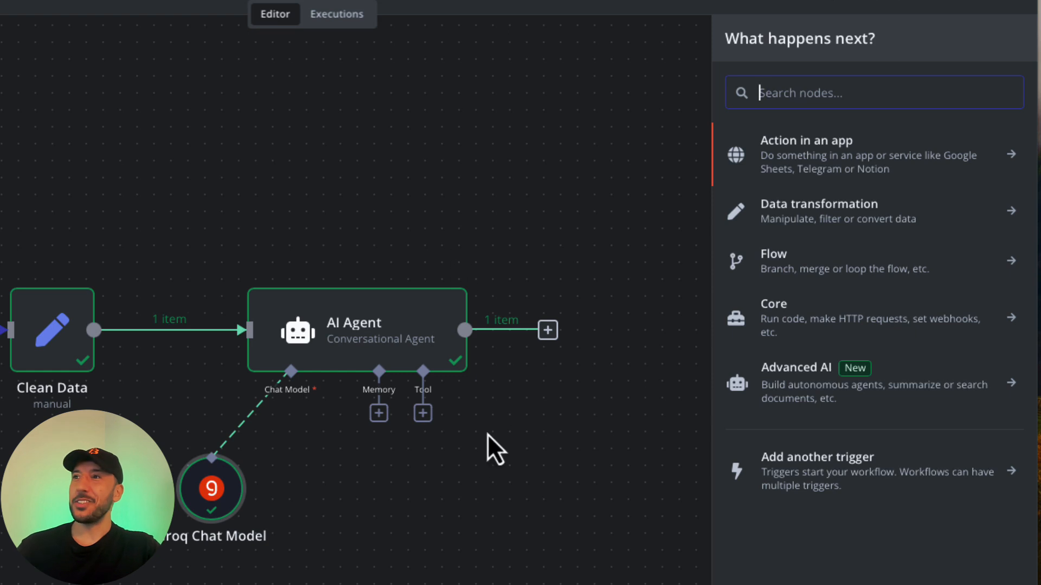
{"action": "left_click", "coordinate": [809, 408]}
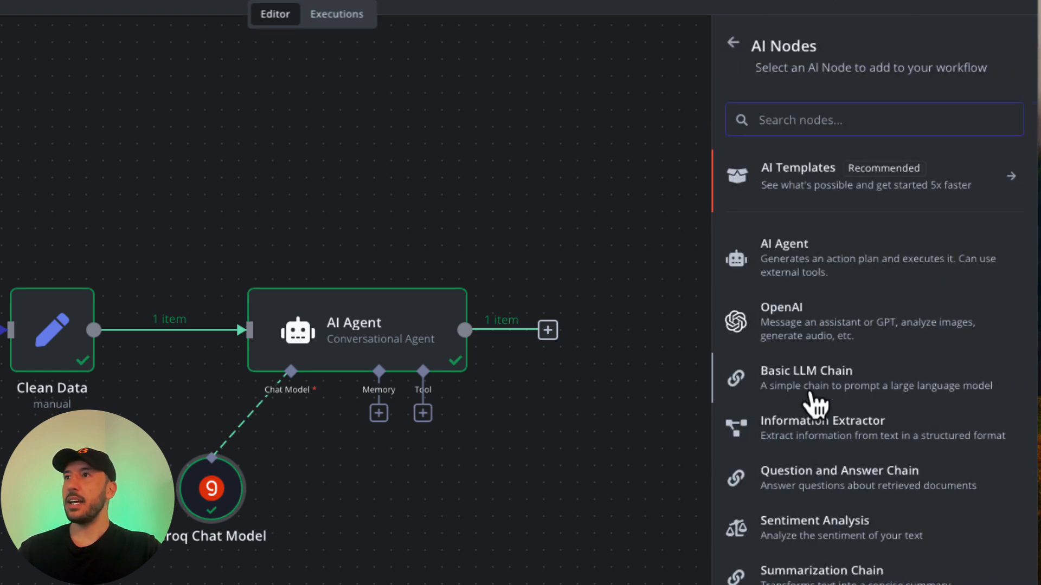
{"action": "left_click", "coordinate": [808, 328]}
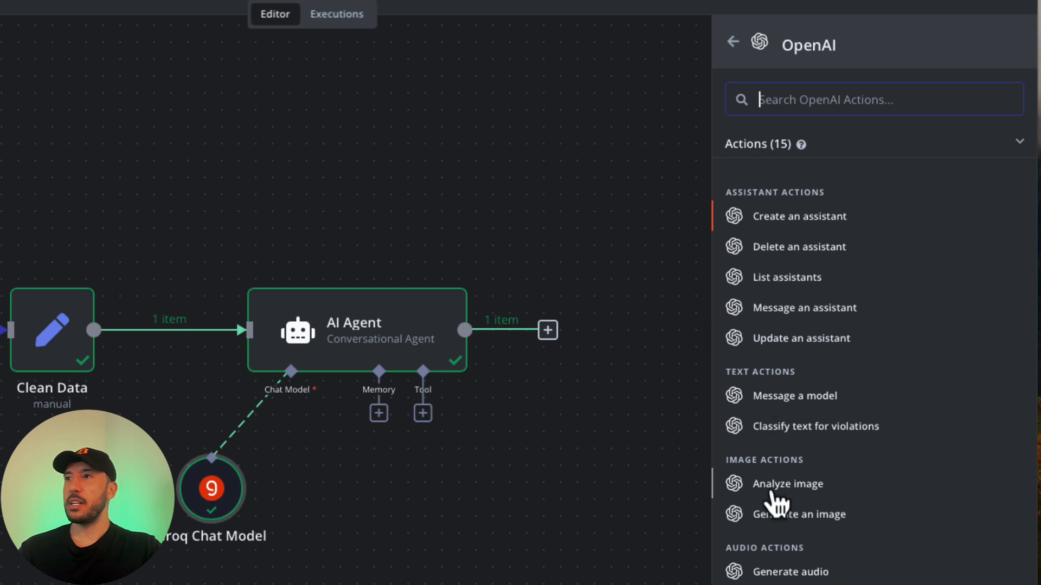
{"action": "scroll", "coordinate": [796, 431], "scroll_direction": "down", "scroll_amount": 1}
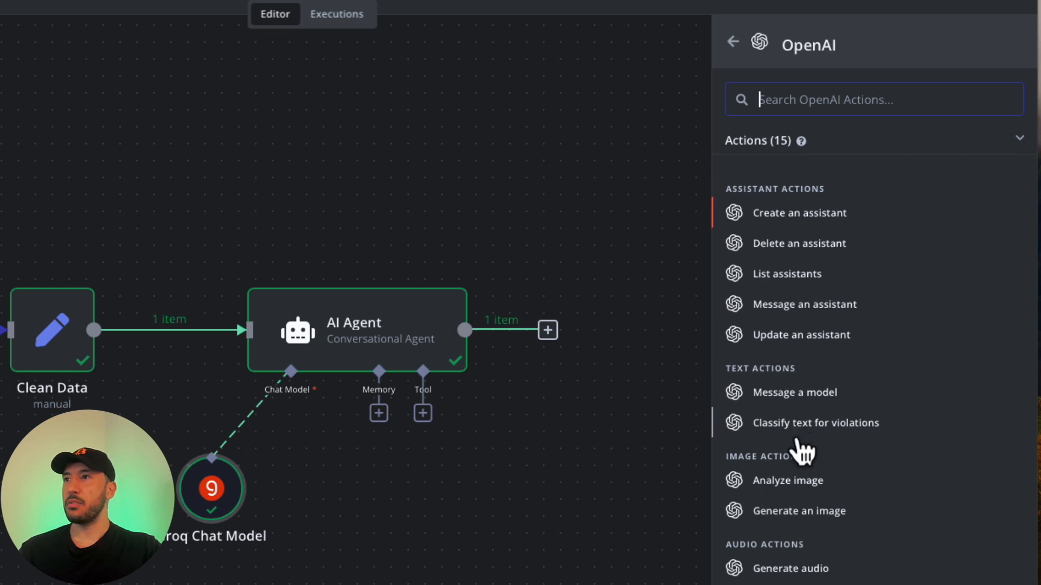
Add an OpenAI 'Message a model' step with Resource Text and model GPT-4O-MINI.
{"action": "left_click", "coordinate": [794, 399]}
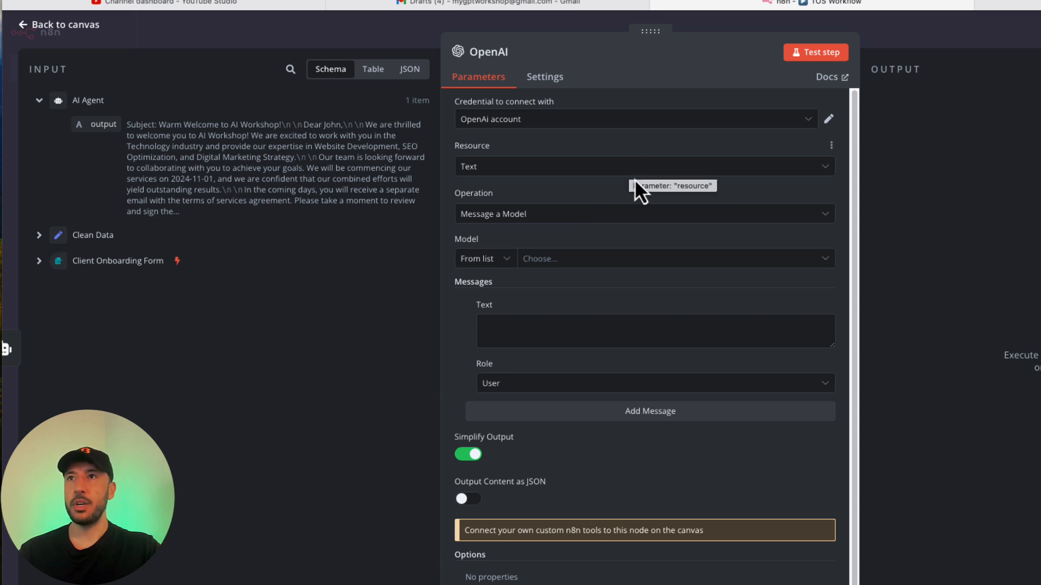
{"action": "left_click", "coordinate": [565, 174]}
{"action": "left_click", "coordinate": [580, 150]}
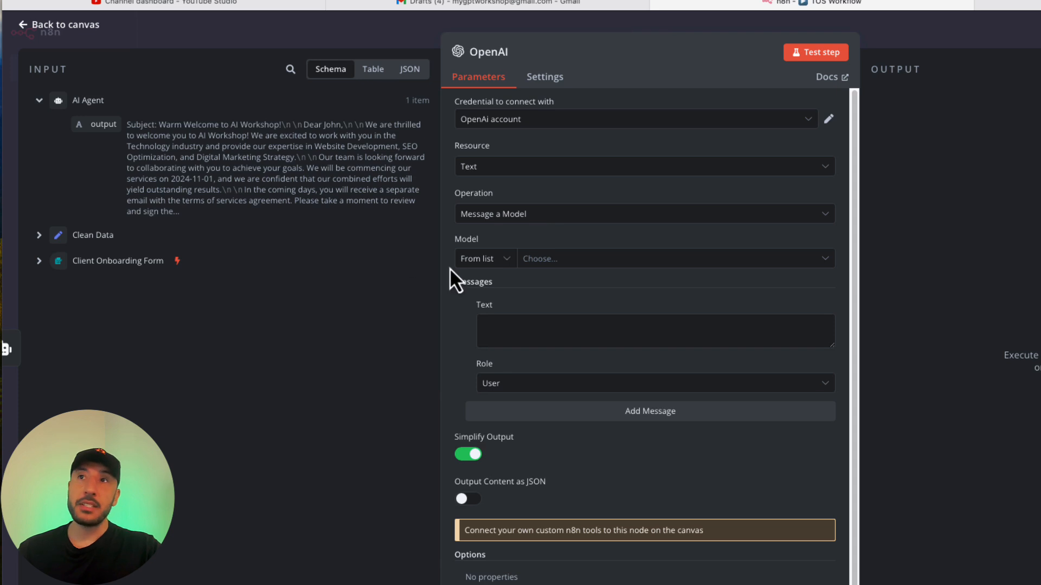
{"action": "left_click", "coordinate": [656, 262]}
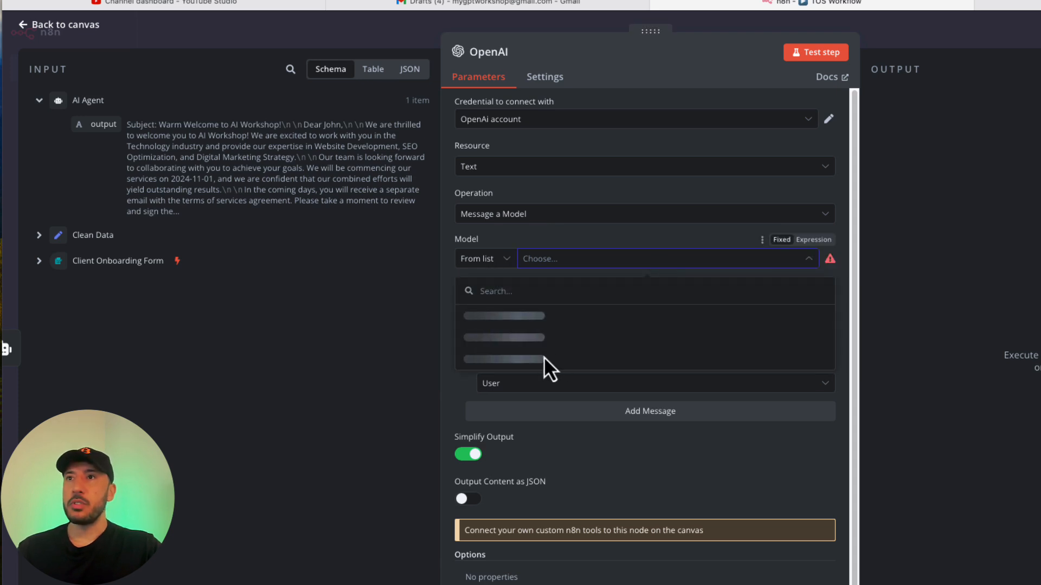
{"action": "scroll", "coordinate": [542, 352], "scroll_direction": "down", "scroll_amount": 5}
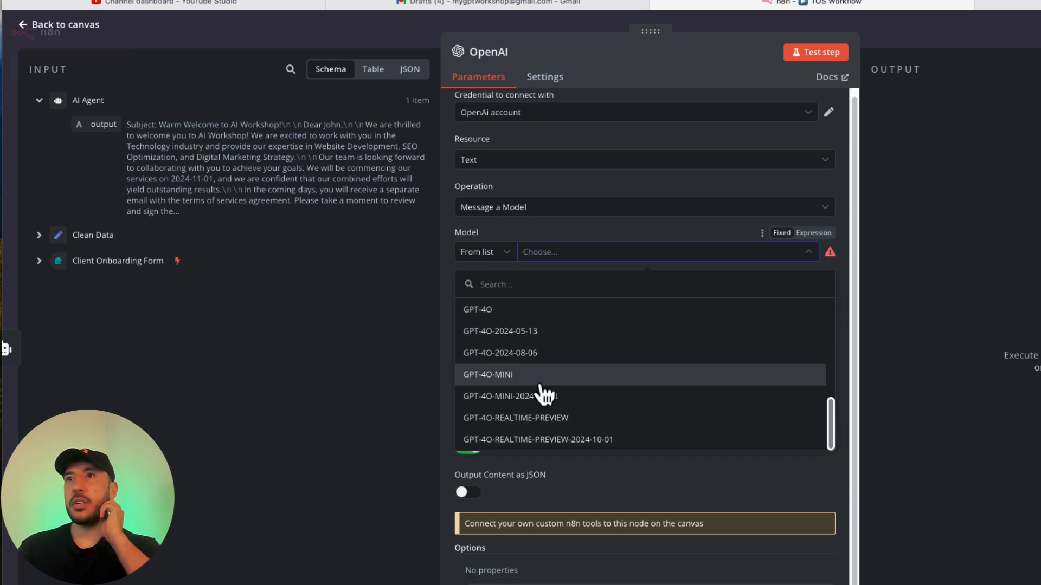
{"action": "left_click", "coordinate": [536, 379]}
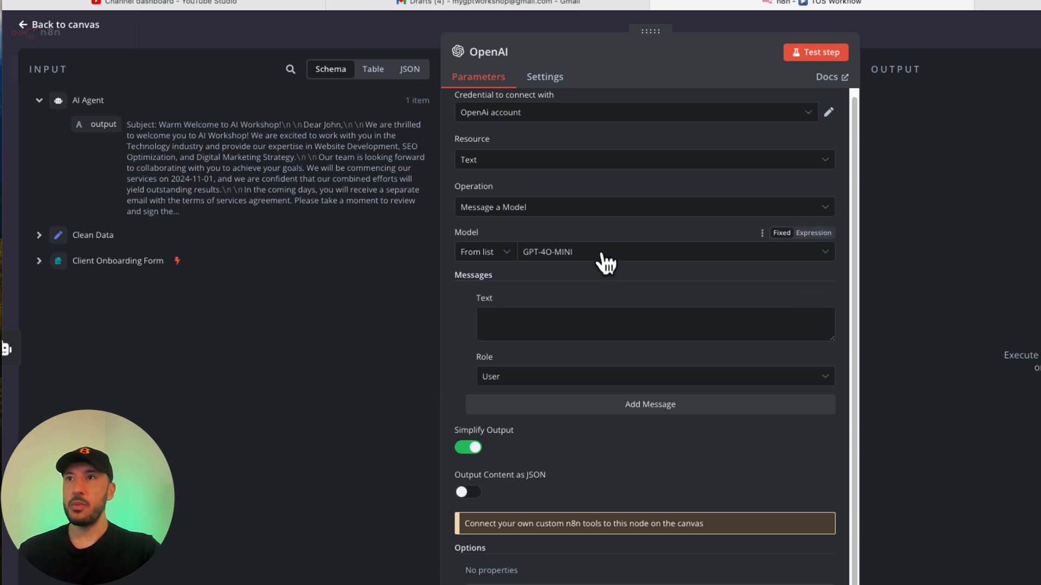
Enlarge the message Text box and show the incoming agent output as JSON.
{"action": "left_click", "coordinate": [548, 326]}
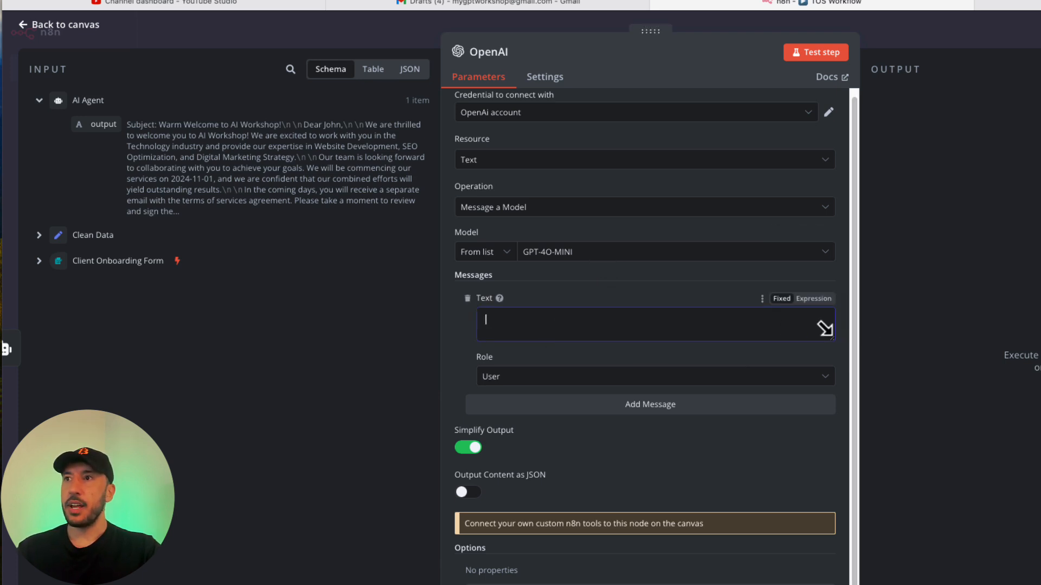
{"action": "left_click_drag", "start_coordinate": [832, 340], "coordinate": [835, 409]}
{"action": "left_click", "coordinate": [142, 145]}
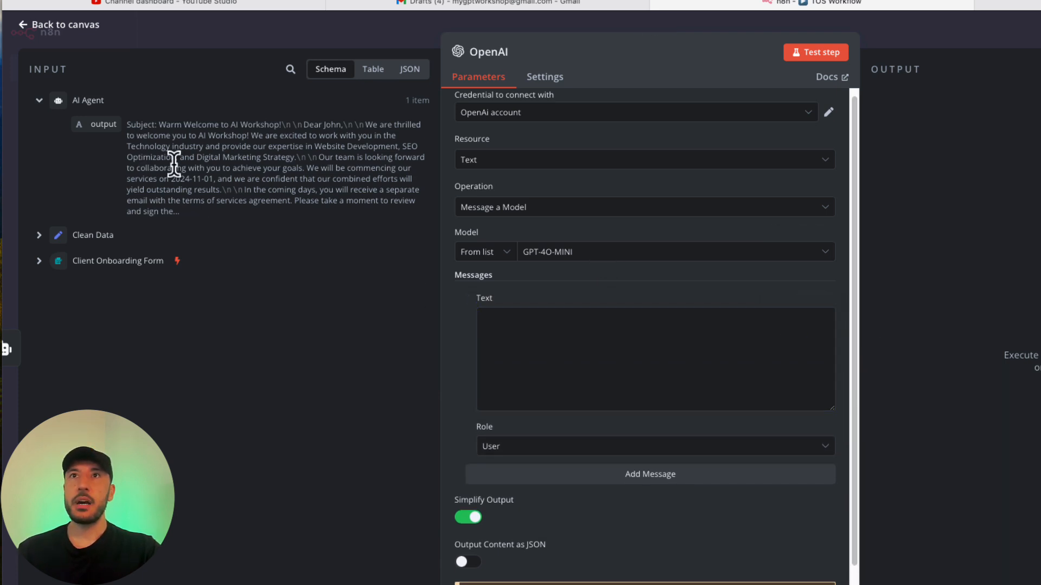
{"action": "left_click", "coordinate": [409, 72]}
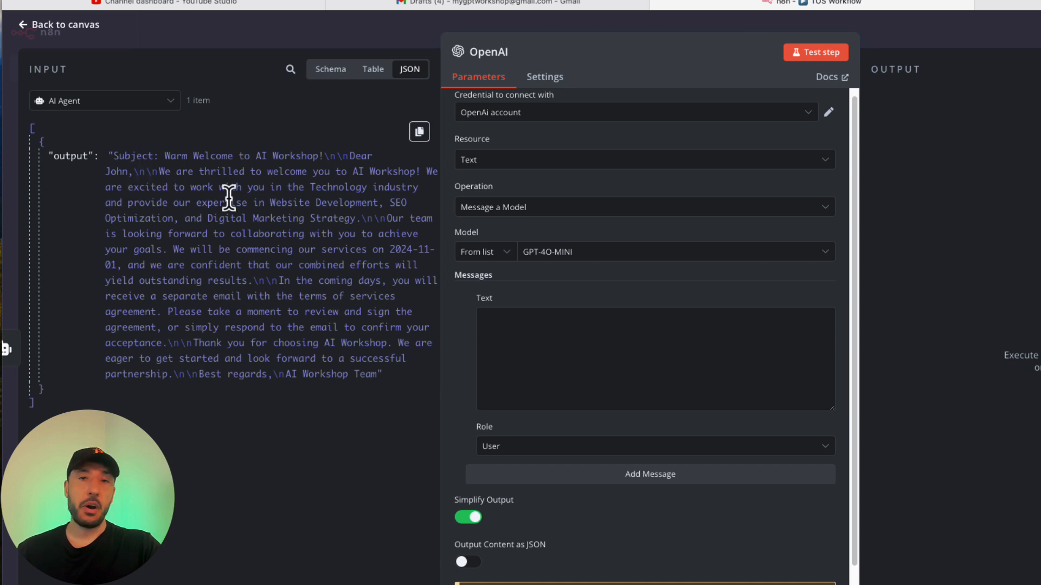
Paste the Subject/Body parsing prompt into the first message and set its Role to System.
{"action": "left_click", "coordinate": [680, 341]}
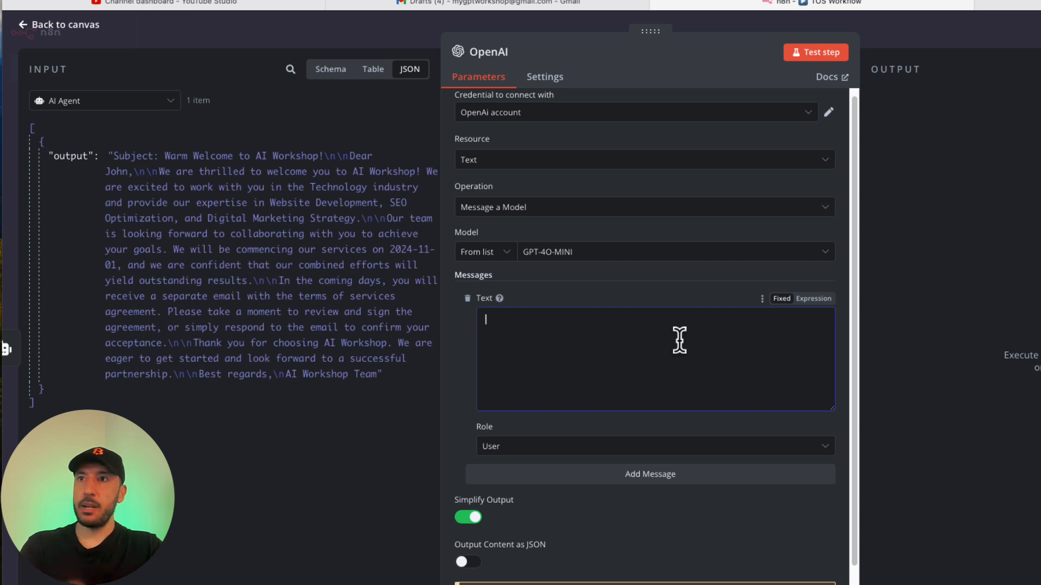
{"action": "type", "text": "Parse the JSON 'ouput' and output the following parameters separately:  Subject Body"}
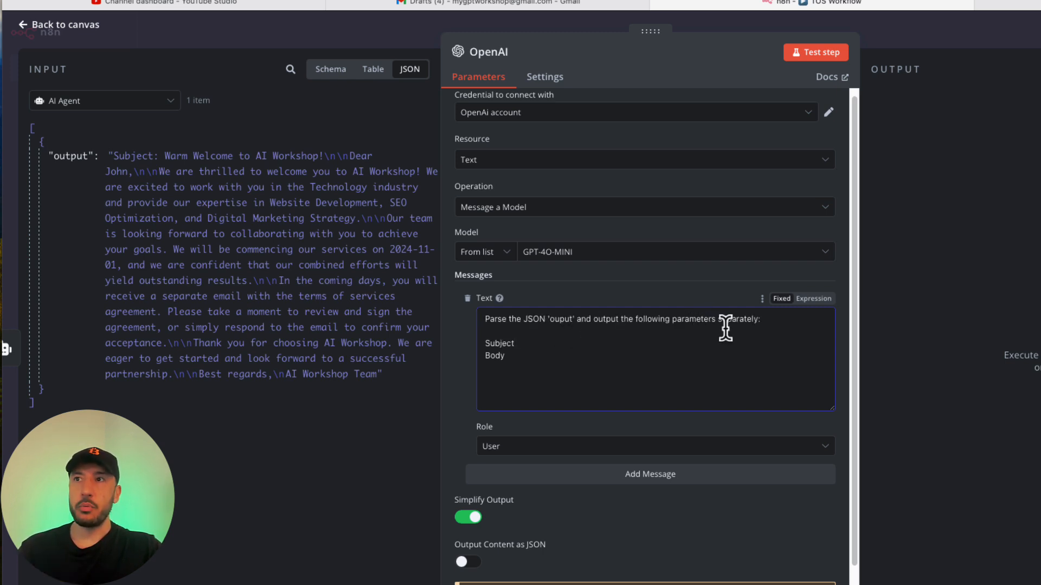
{"action": "left_click", "coordinate": [515, 343]}
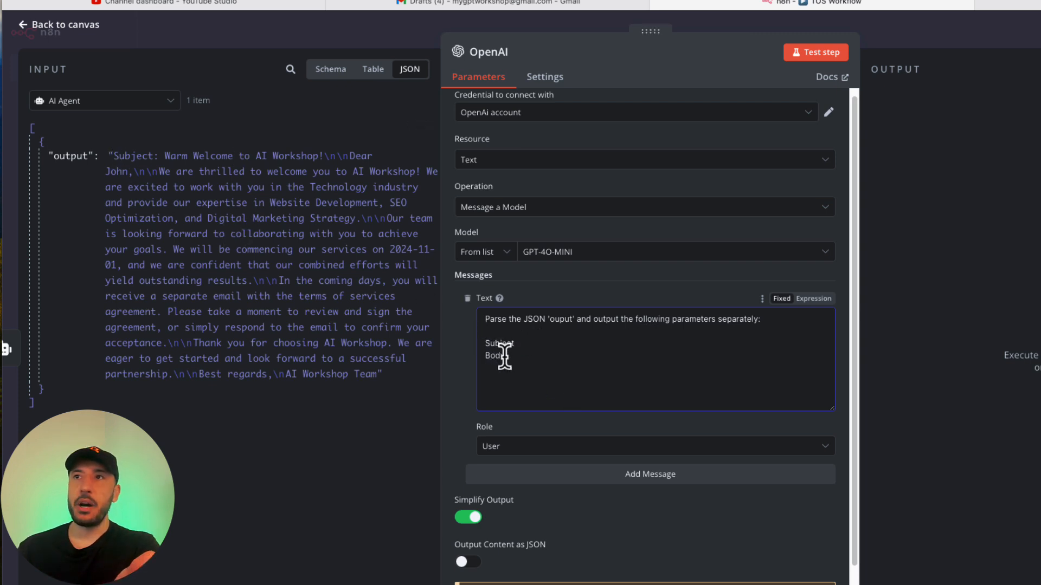
{"action": "left_click", "coordinate": [573, 452]}
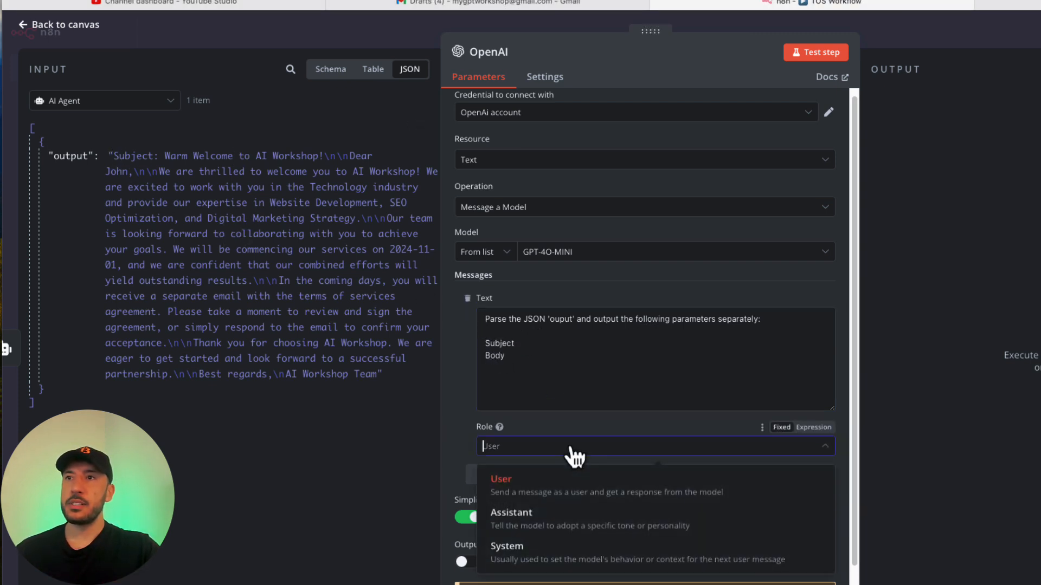
{"action": "left_click", "coordinate": [542, 564]}
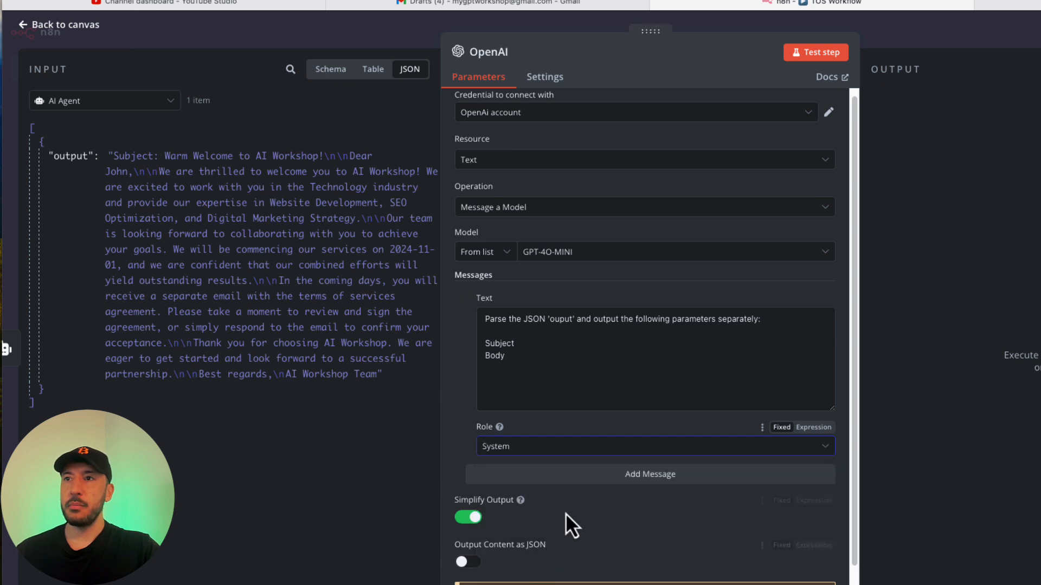
Add a second message filled with the agent's output field, {{ $json.output }}.
{"action": "left_click", "coordinate": [604, 477]}
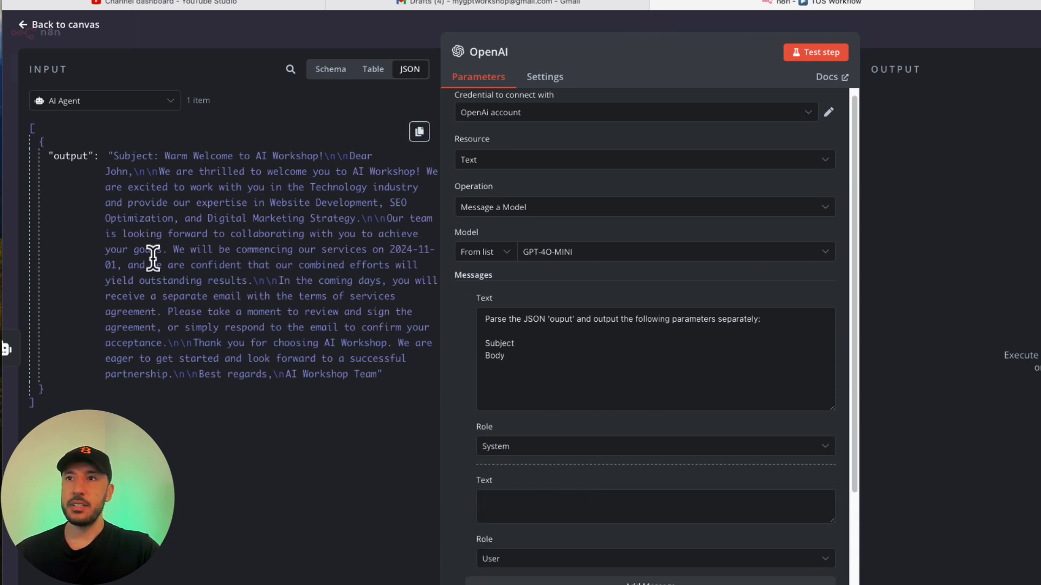
{"action": "scroll", "coordinate": [541, 437], "scroll_direction": "down", "scroll_amount": 3}
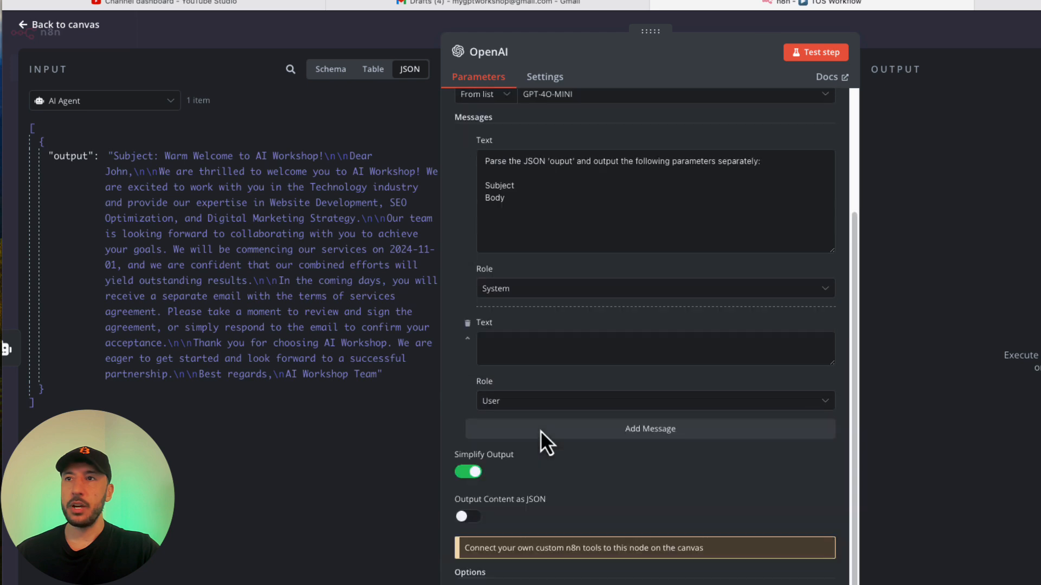
{"action": "left_click", "coordinate": [328, 69]}
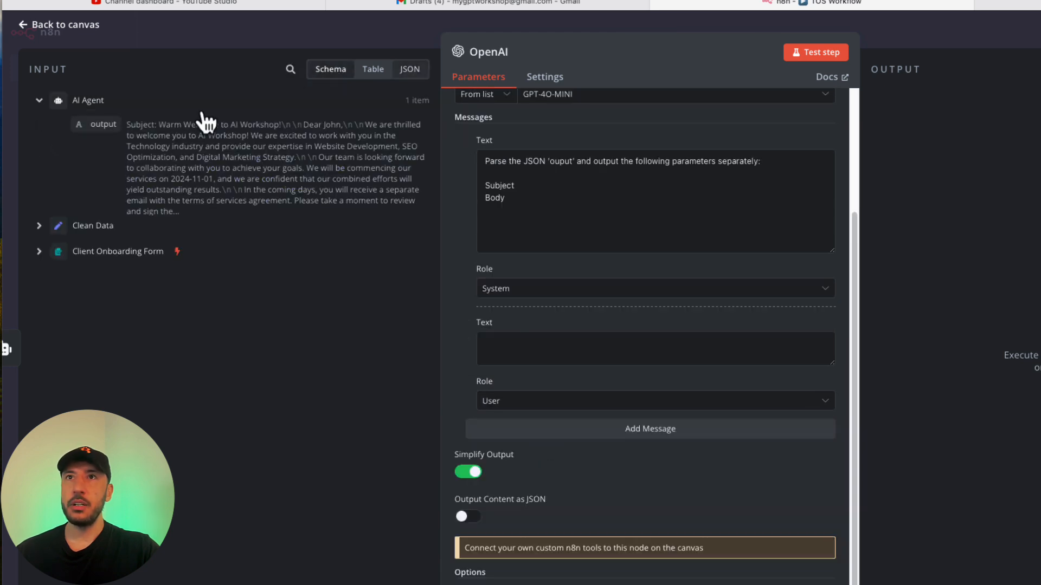
{"action": "left_click_drag", "start_coordinate": [100, 137], "coordinate": [564, 350]}
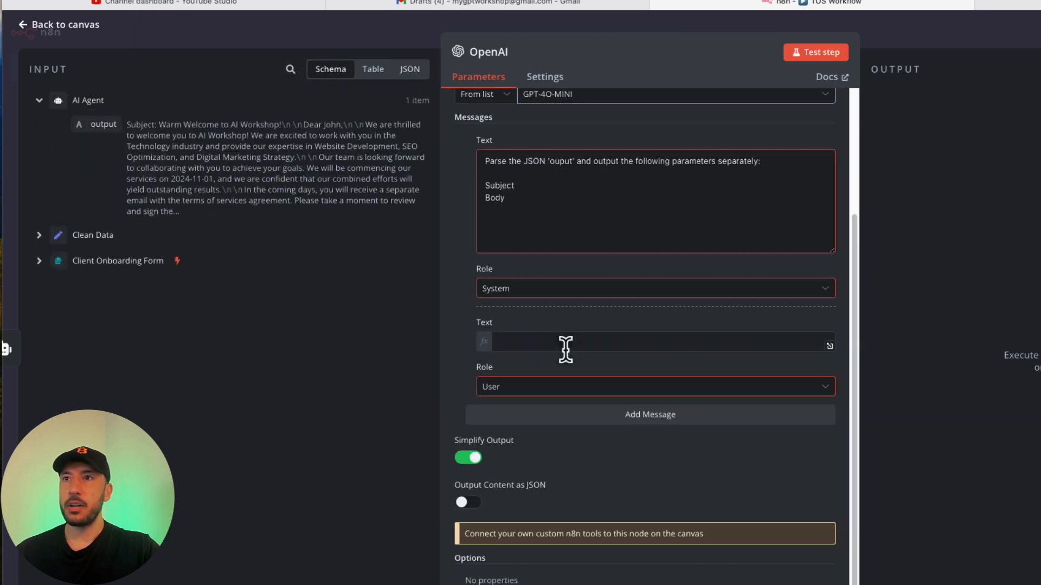
{"action": "left_click", "coordinate": [465, 382]}
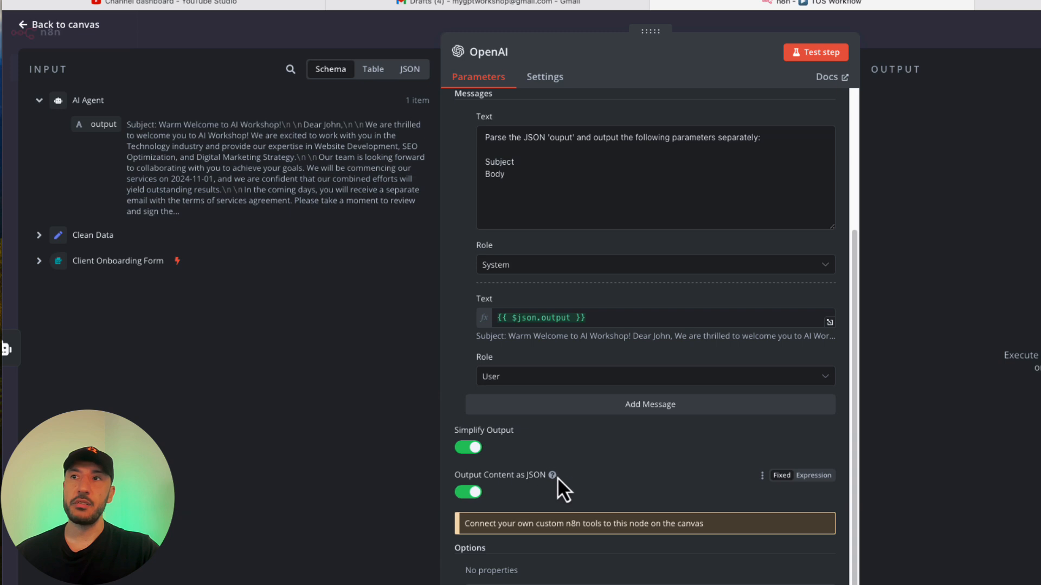
{"action": "mouse_move", "coordinate": [552, 478]}
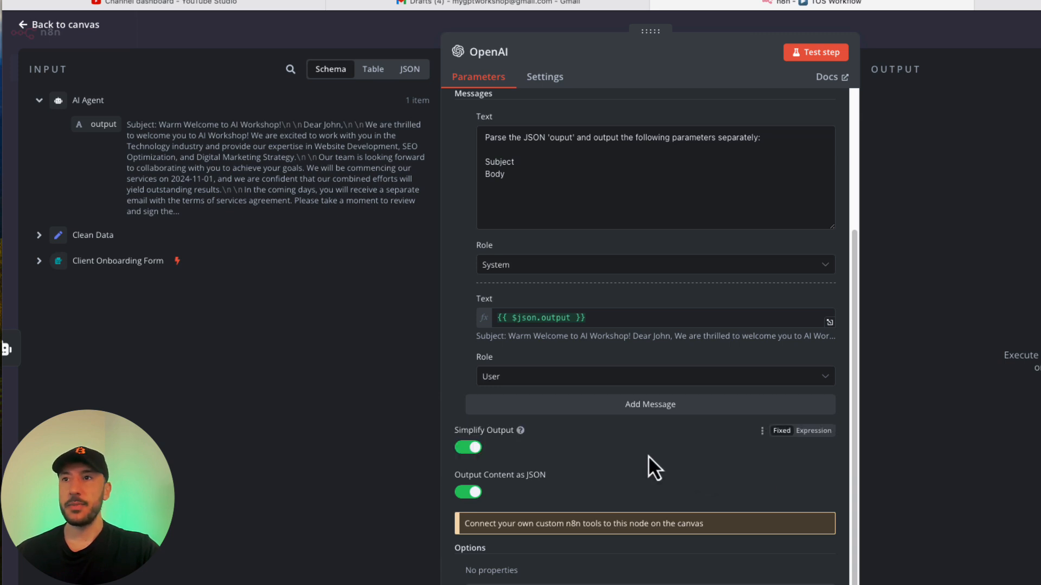
{"action": "scroll", "coordinate": [620, 179], "scroll_direction": "up", "scroll_amount": 3}
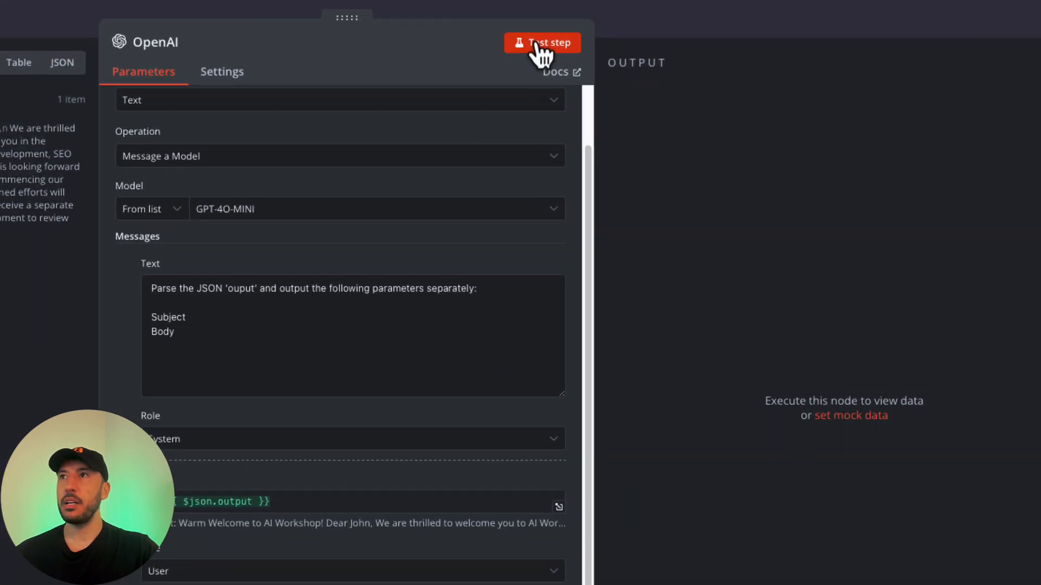
Test the OpenAI step and check its separate Subject and Body in JSON, Table and Schema views.
{"action": "left_click", "coordinate": [535, 43]}
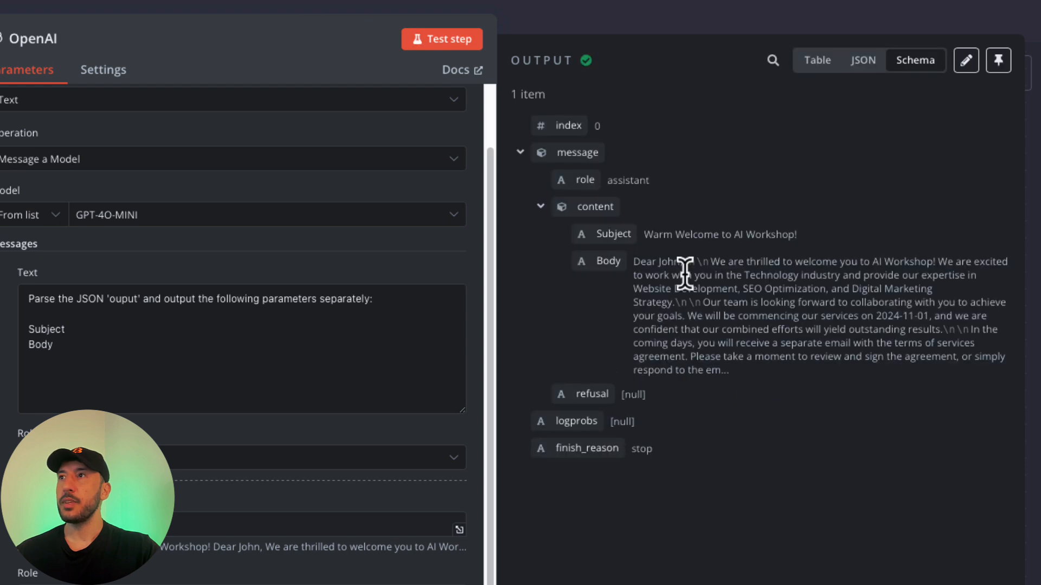
{"action": "left_click", "coordinate": [868, 59]}
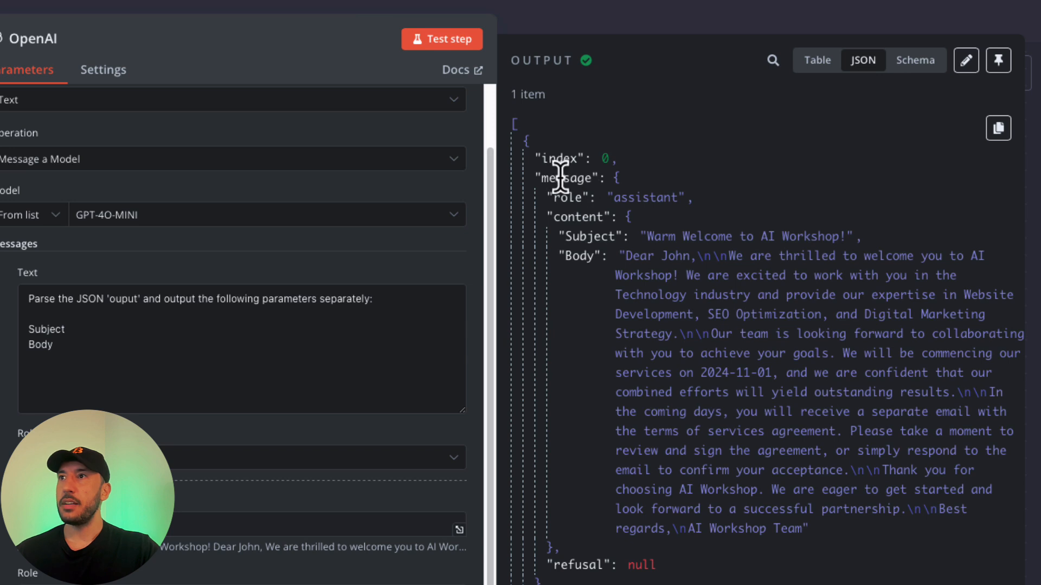
{"action": "double_click", "coordinate": [568, 239]}
{"action": "left_click", "coordinate": [581, 250]}
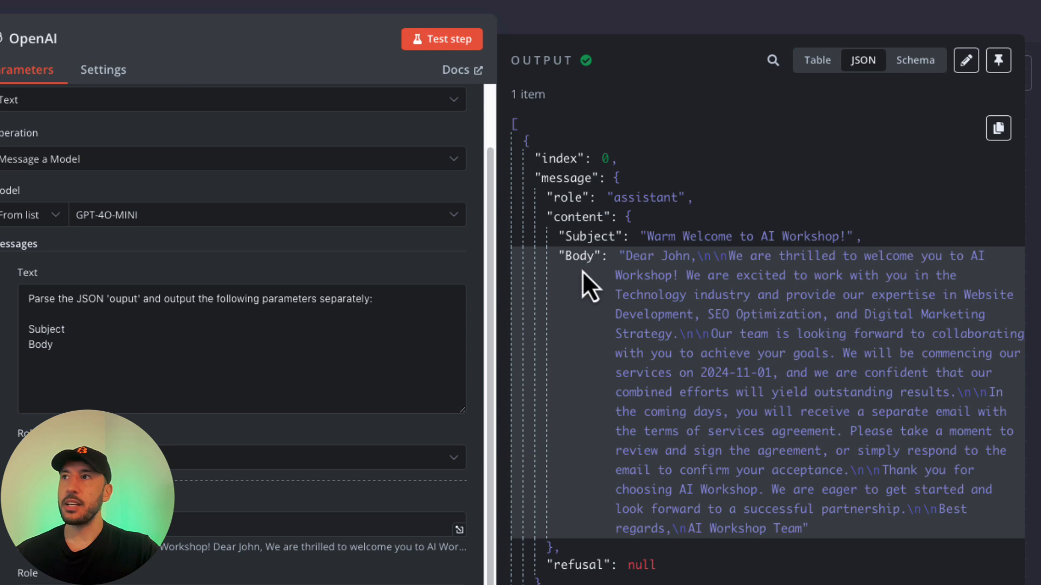
{"action": "left_click", "coordinate": [816, 61]}
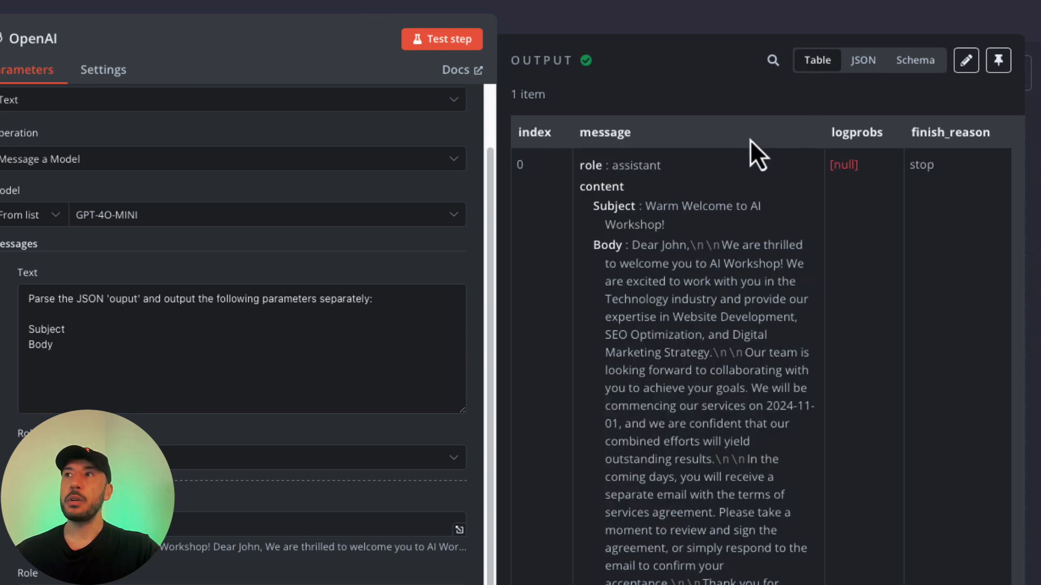
{"action": "left_click", "coordinate": [916, 61]}
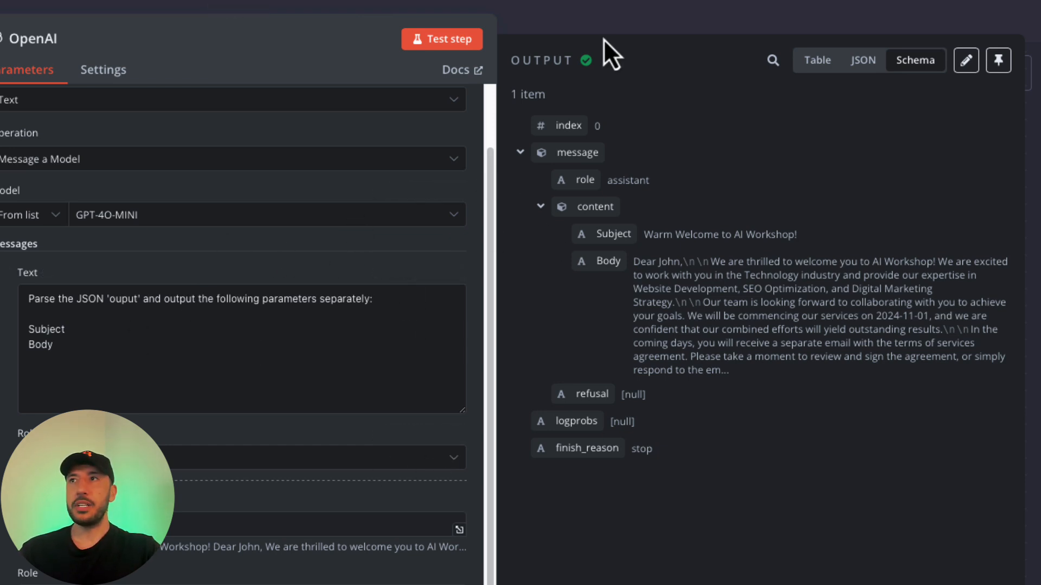
{"action": "left_click", "coordinate": [519, 29]}
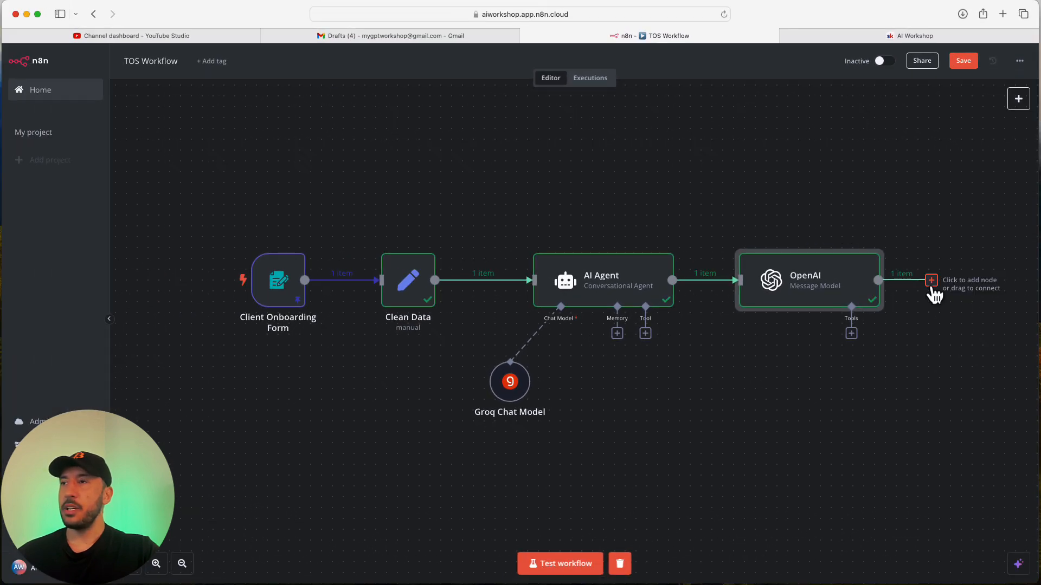
Add a Gmail 'Create a draft' step after the OpenAI node, found by searching 'gmil'.
{"action": "left_click", "coordinate": [931, 280]}
{"action": "type", "text": "gmil"}
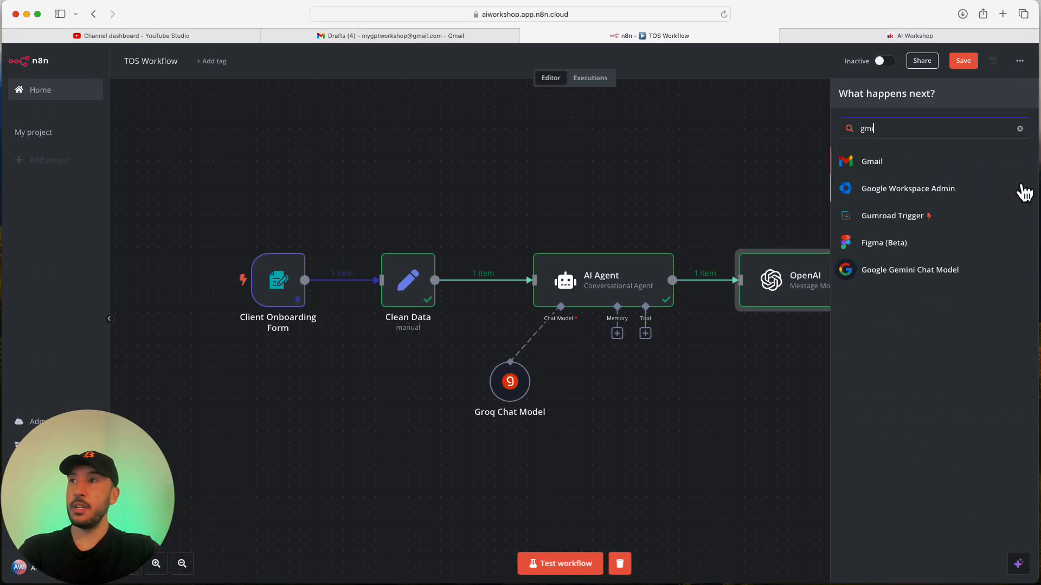
{"action": "left_click", "coordinate": [886, 168]}
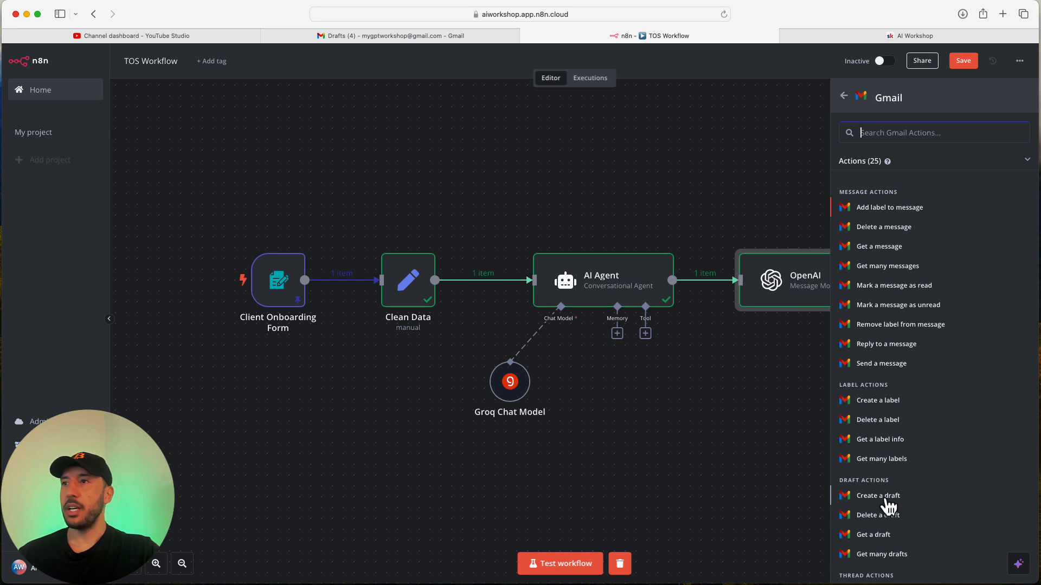
{"action": "left_click", "coordinate": [886, 498]}
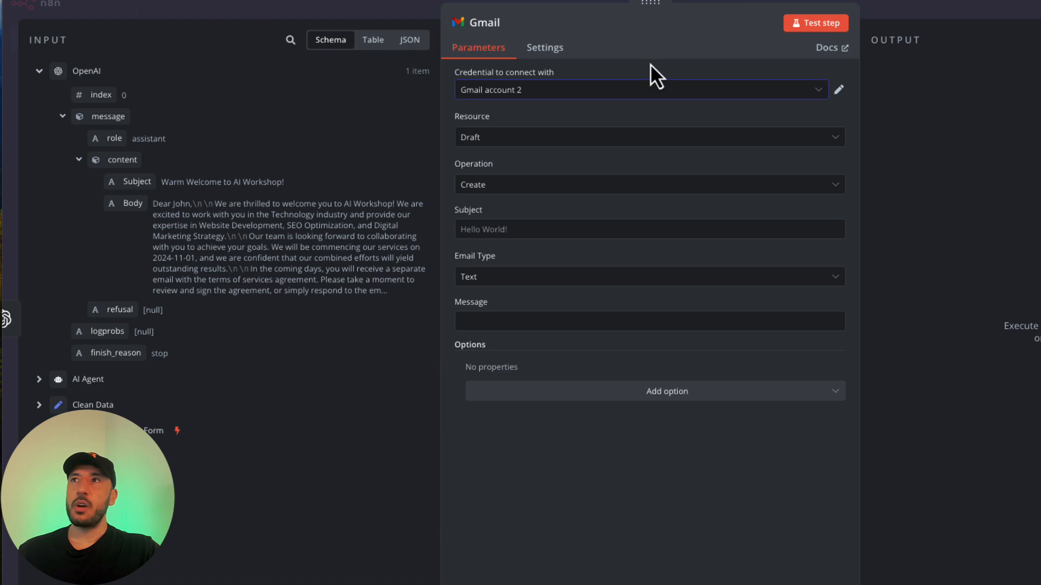
Keep Resource Draft, map the AI Subject into the Subject field, and keep Email Type Text.
{"action": "left_click", "coordinate": [525, 142]}
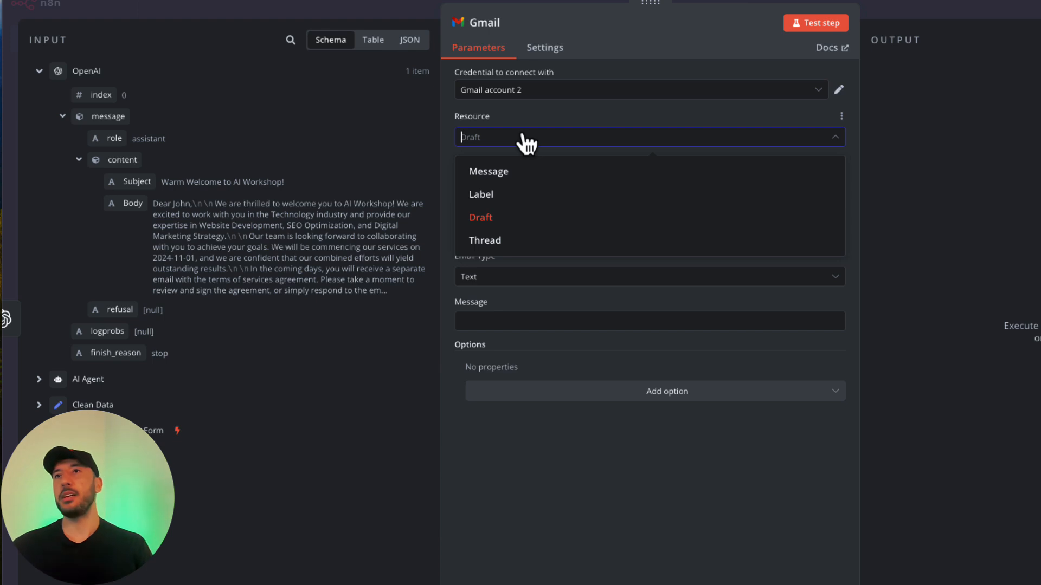
{"action": "left_click", "coordinate": [698, 51]}
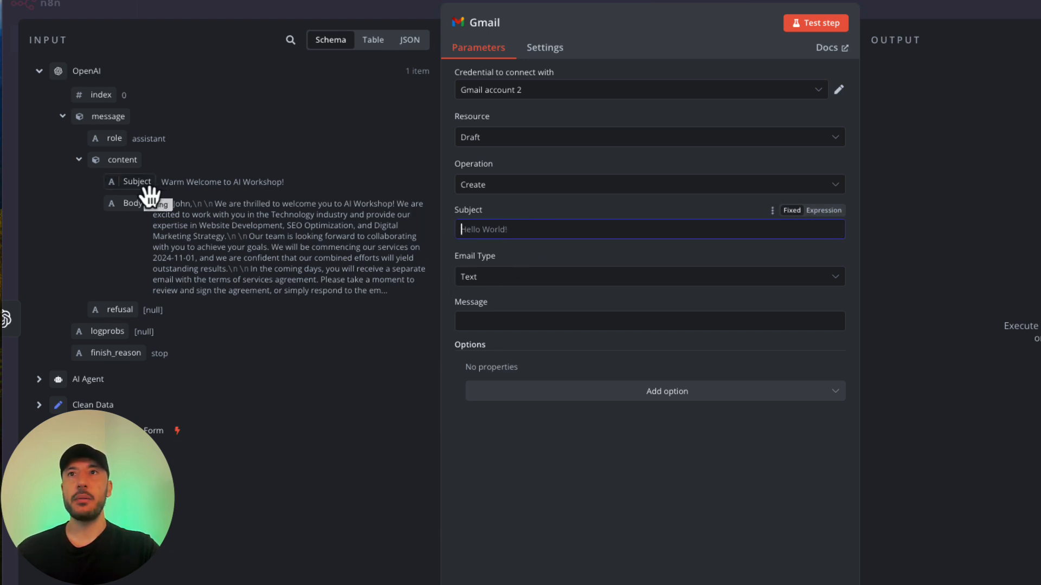
{"action": "left_click_drag", "start_coordinate": [140, 193], "coordinate": [471, 226]}
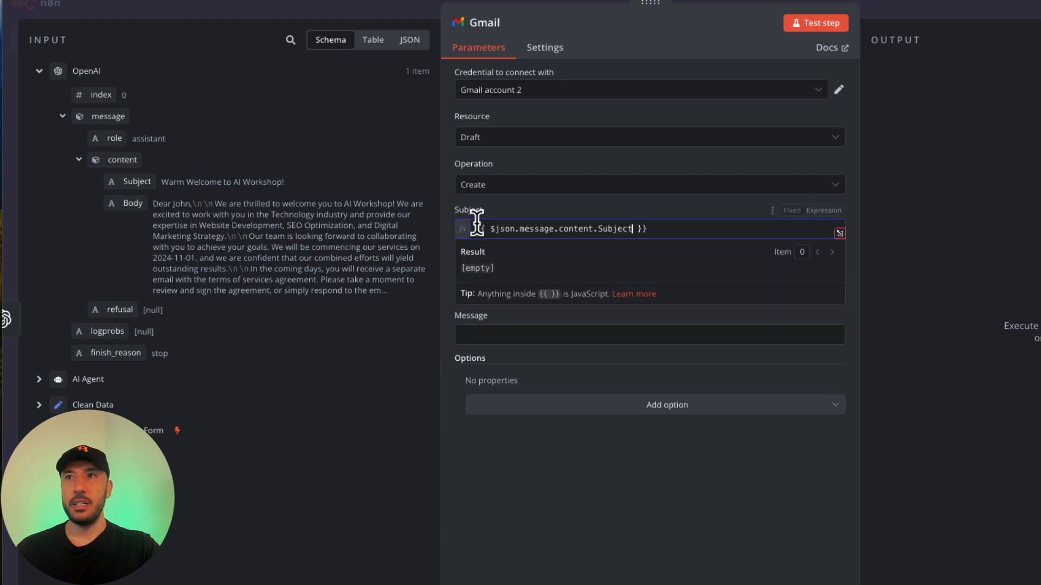
{"action": "left_click", "coordinate": [539, 291]}
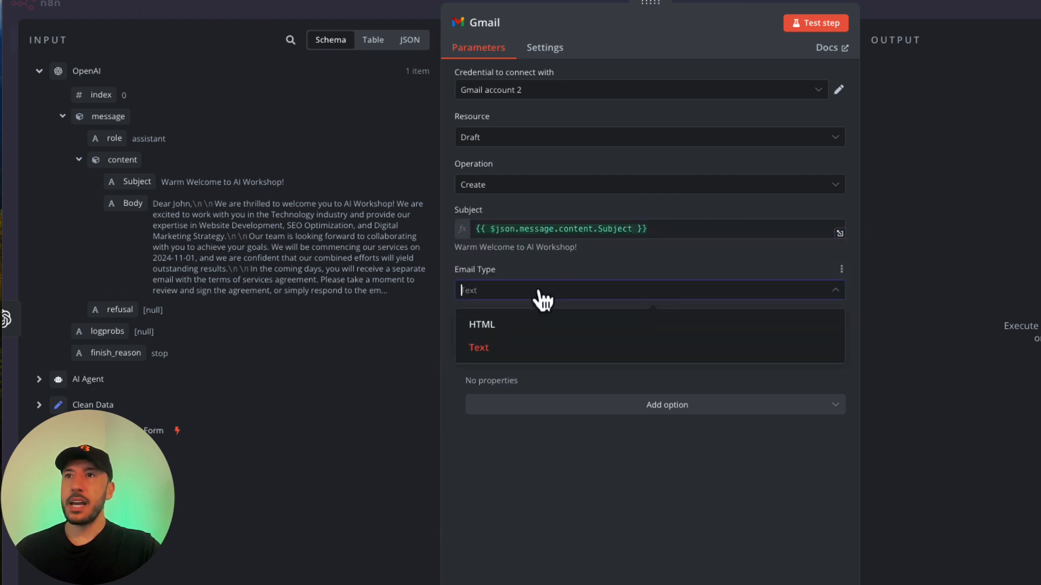
{"action": "left_click", "coordinate": [538, 294]}
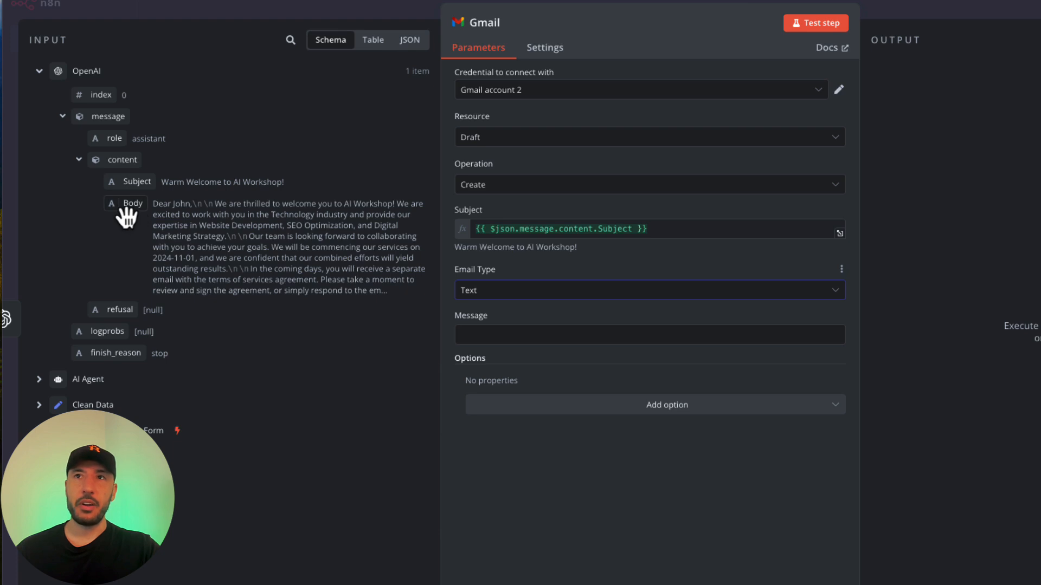
Map the AI Body into the Message field and review the resulting message text.
{"action": "left_click_drag", "start_coordinate": [131, 209], "coordinate": [525, 327]}
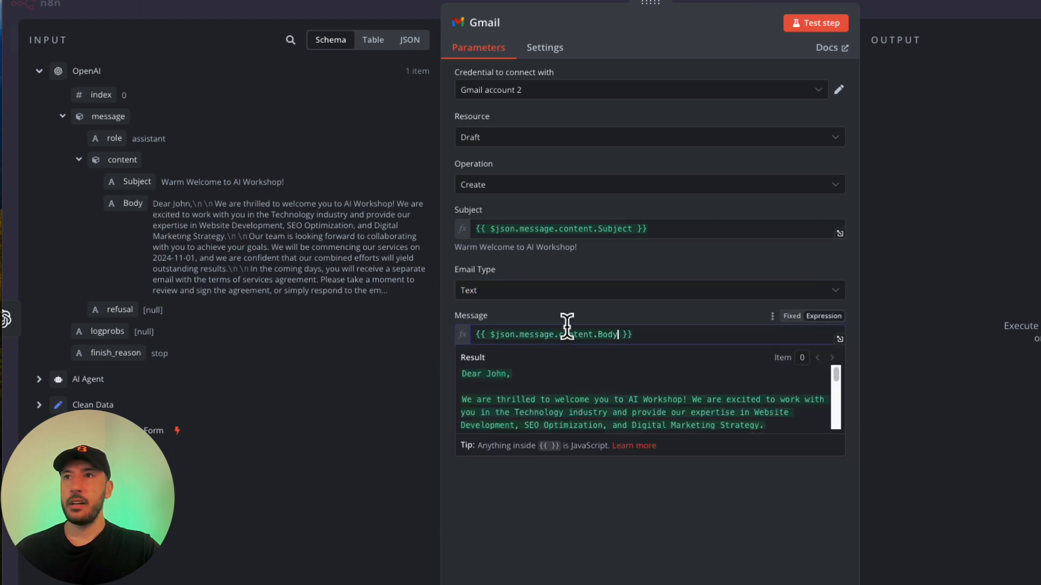
{"action": "left_click", "coordinate": [623, 307]}
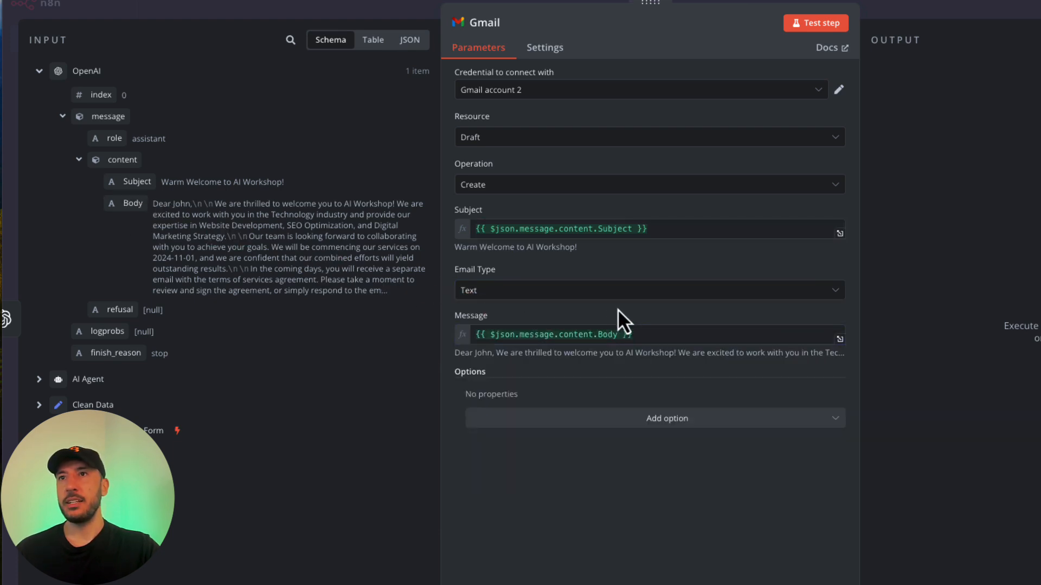
{"action": "left_click", "coordinate": [555, 326]}
{"action": "scroll", "coordinate": [554, 404], "scroll_direction": "down", "scroll_amount": 3}
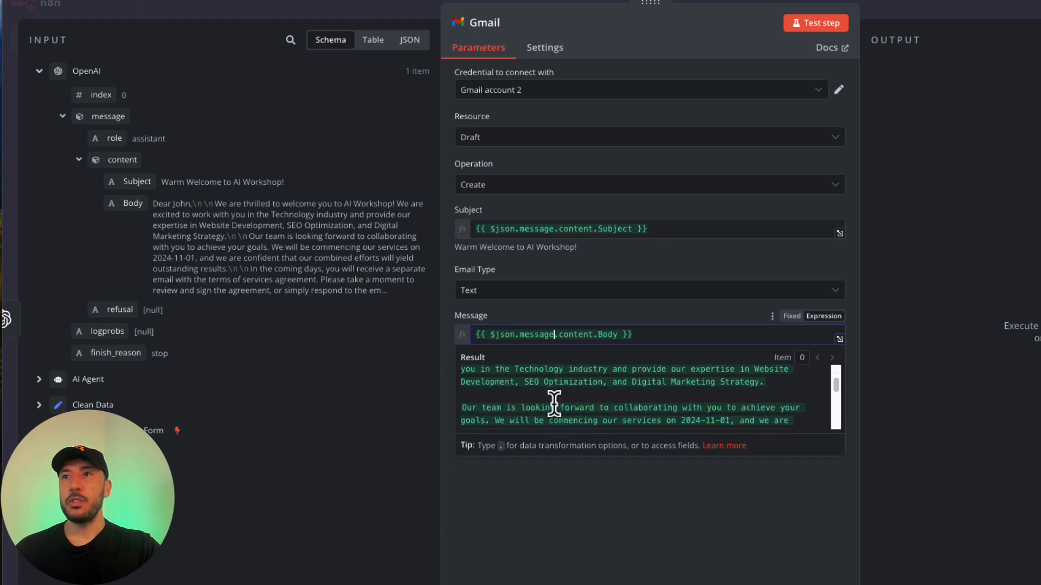
{"action": "scroll", "coordinate": [554, 404], "scroll_direction": "down", "scroll_amount": 2}
{"action": "scroll", "coordinate": [553, 404], "scroll_direction": "up", "scroll_amount": 2}
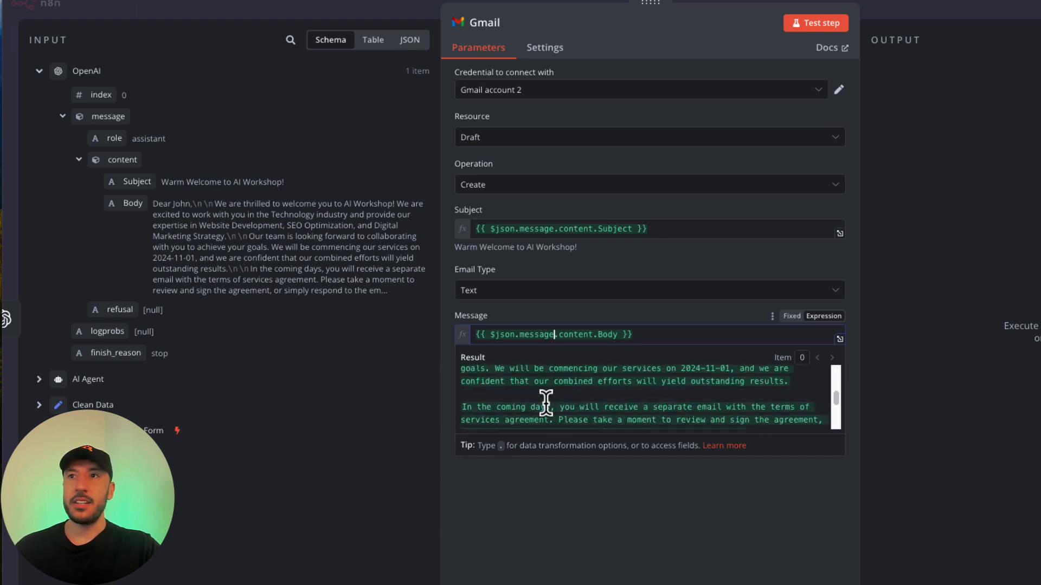
{"action": "scroll", "coordinate": [547, 404], "scroll_direction": "up", "scroll_amount": 3}
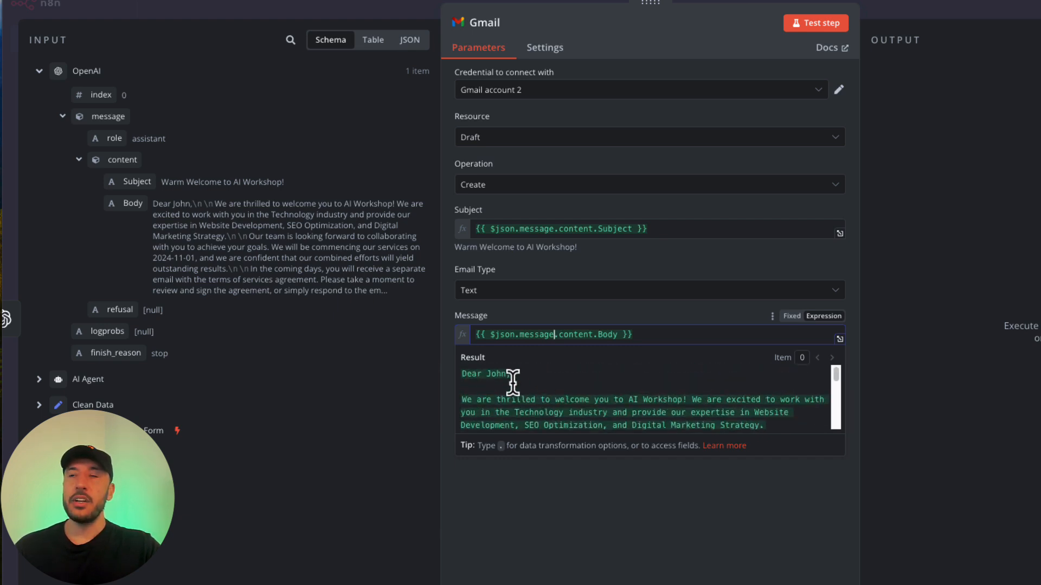
{"action": "scroll", "coordinate": [524, 380], "scroll_direction": "down", "scroll_amount": 5}
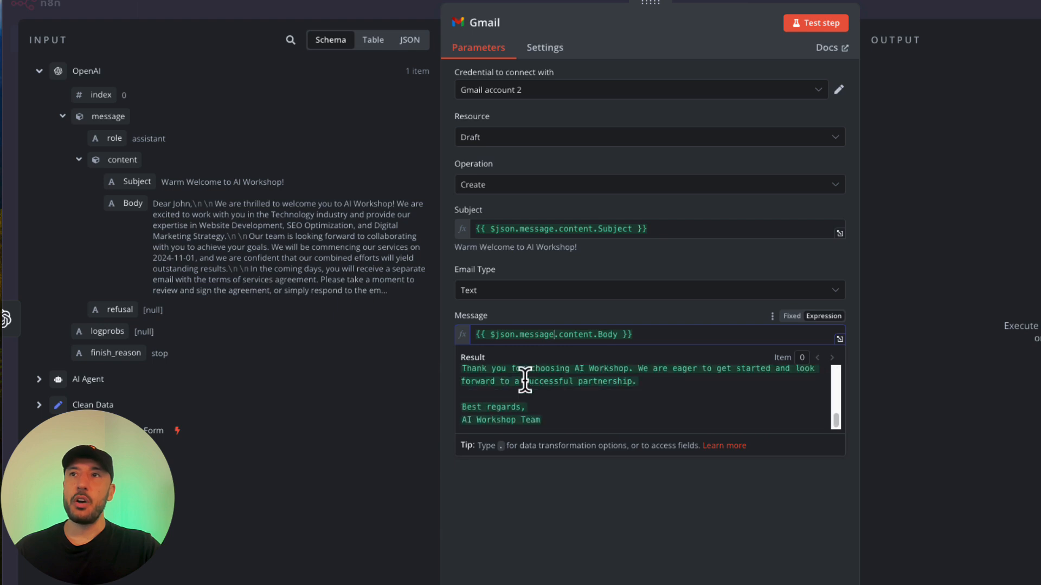
{"action": "scroll", "coordinate": [524, 380], "scroll_direction": "up", "scroll_amount": 1}
{"action": "left_click", "coordinate": [685, 264]}
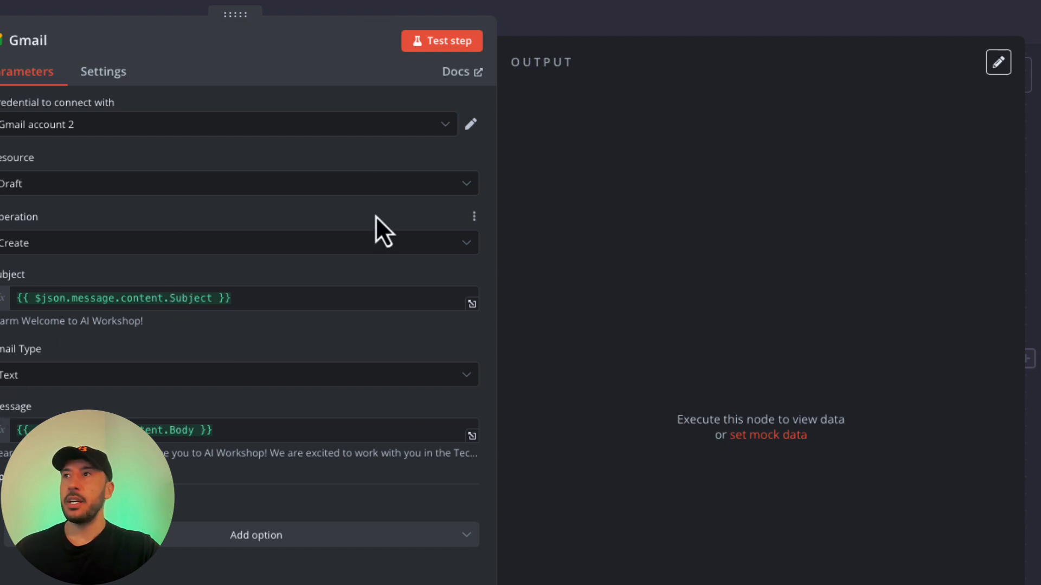
Test the Gmail step to create the DRAFT email, then fit the whole workflow into view.
{"action": "left_click", "coordinate": [438, 41]}
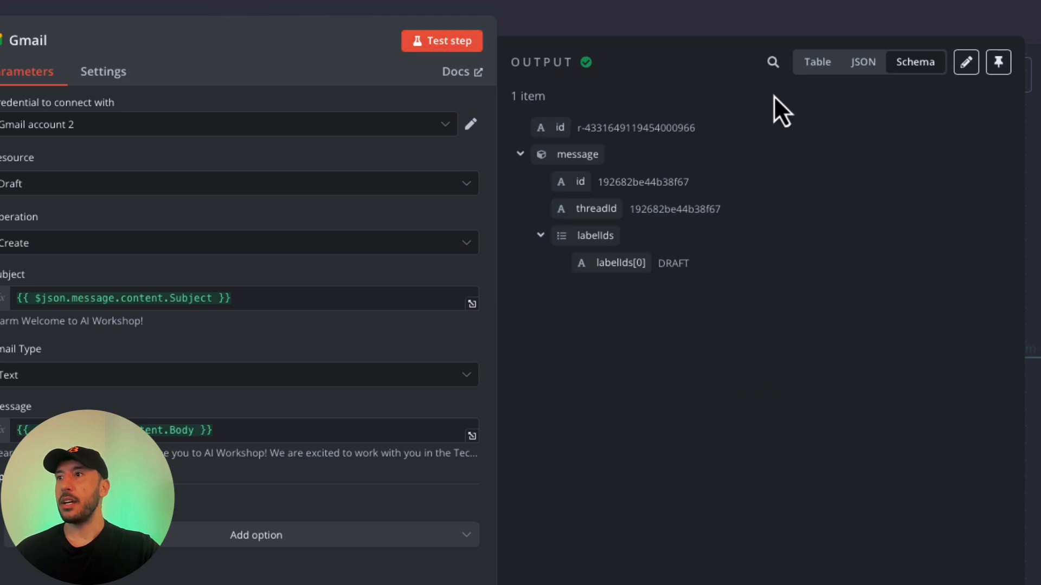
{"action": "left_click", "coordinate": [619, 21]}
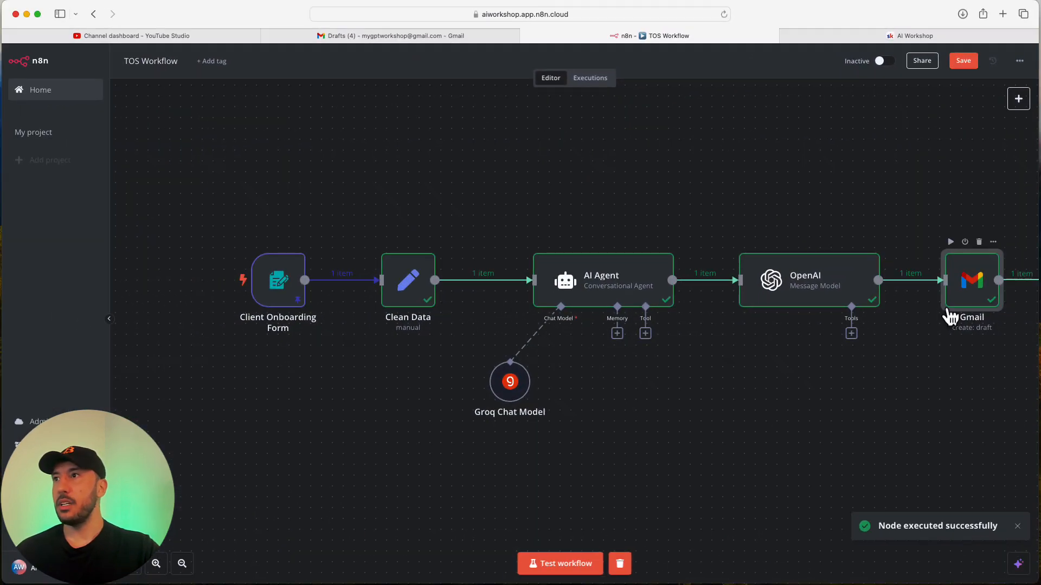
{"action": "left_click", "coordinate": [134, 569]}
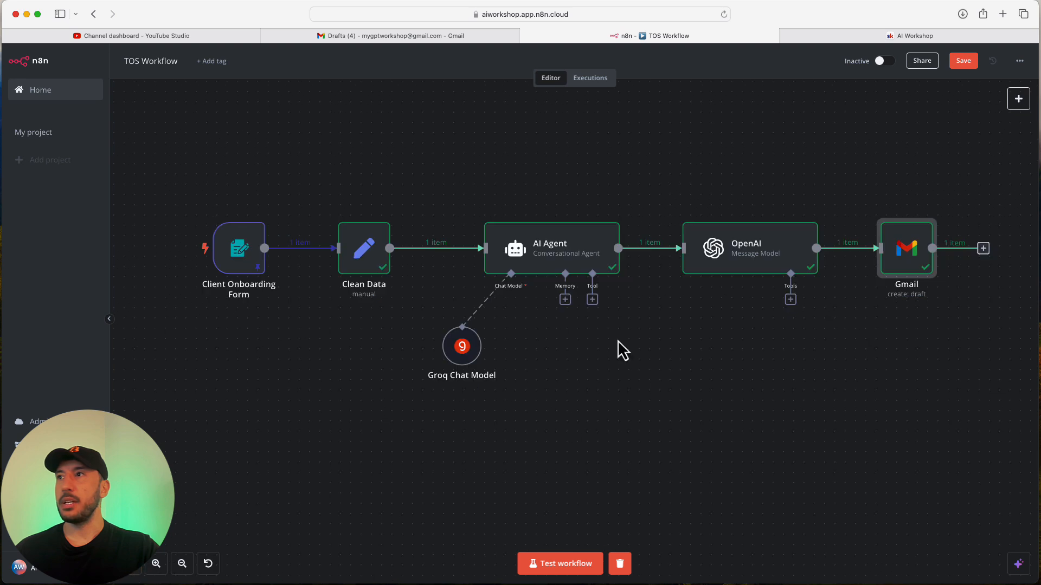
In Gmail Drafts, close the open compose windows and delete the four old drafts.
{"action": "left_click", "coordinate": [362, 34]}
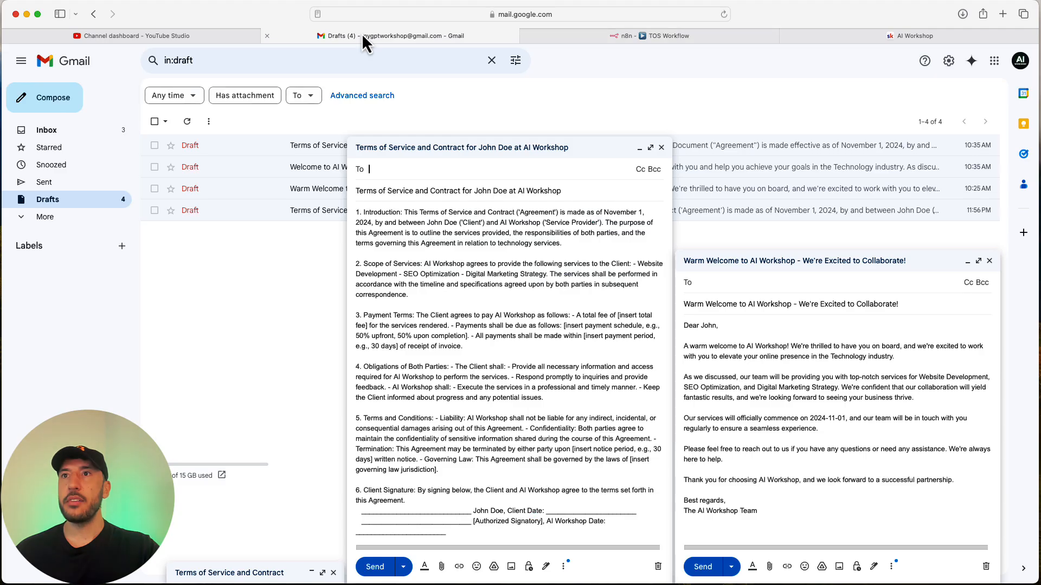
{"action": "left_click", "coordinate": [662, 147]}
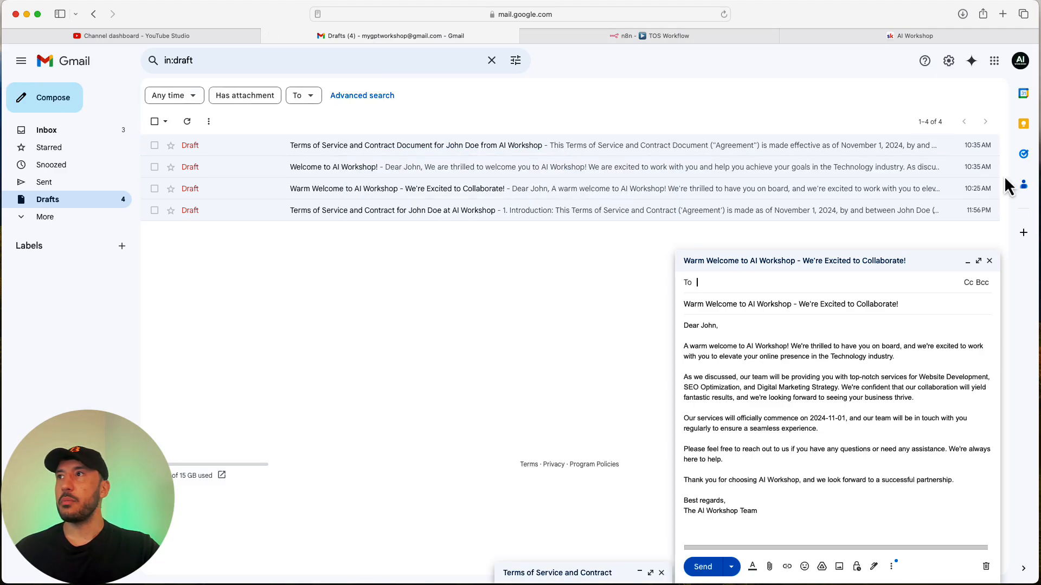
{"action": "left_click", "coordinate": [989, 261]}
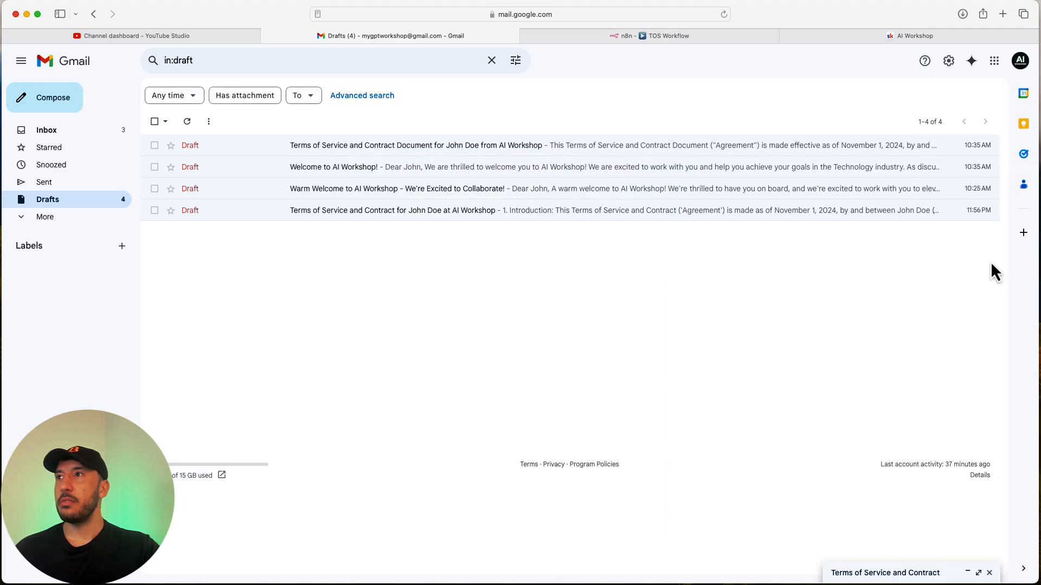
{"action": "left_click", "coordinate": [944, 212]}
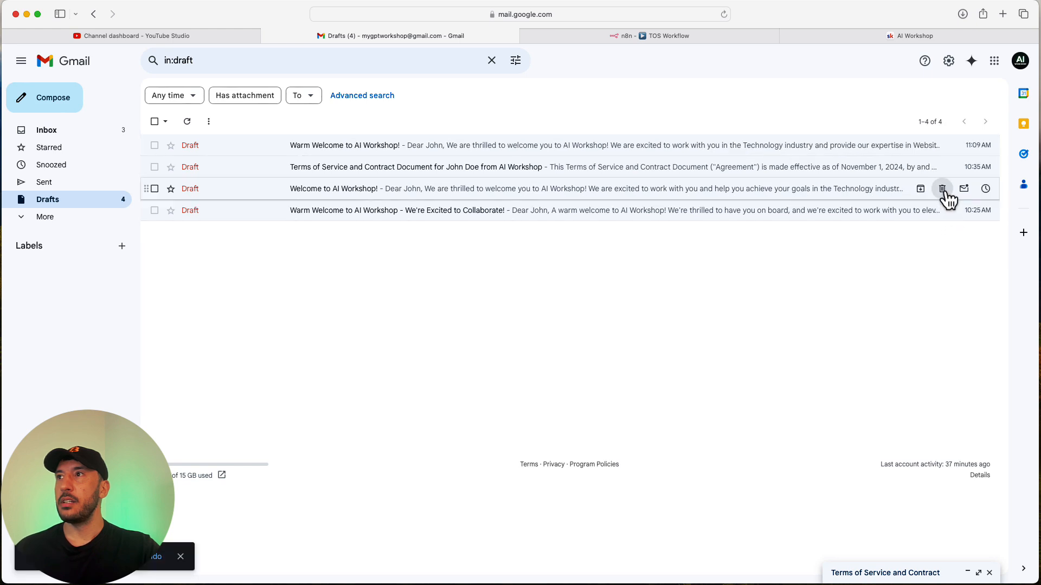
{"action": "left_click", "coordinate": [942, 189]}
{"action": "left_click", "coordinate": [942, 167]}
{"action": "left_click", "coordinate": [942, 167]}
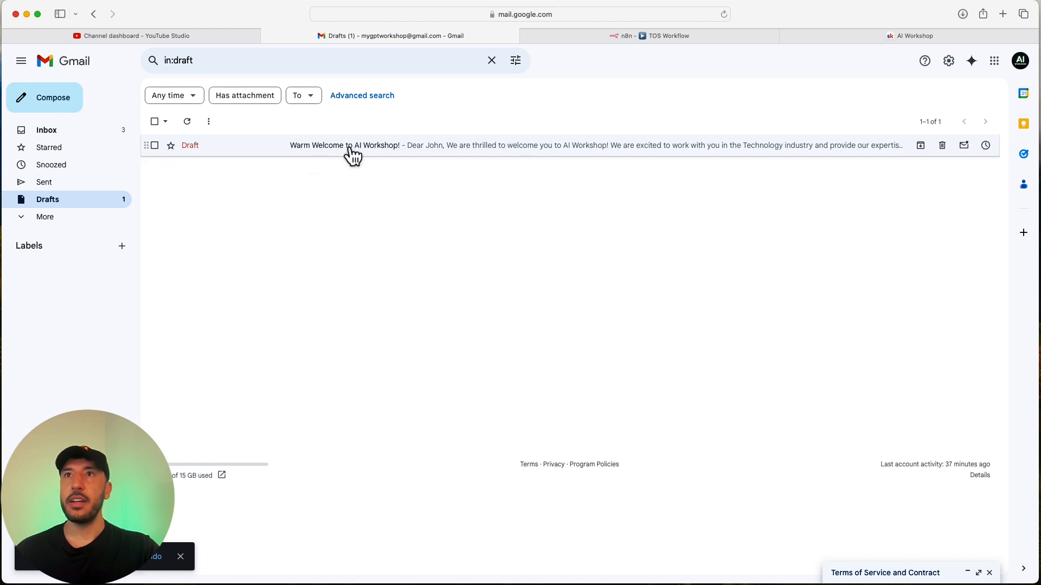
Review the new 'Warm Welcome to AI Workshop!' draft at full screen, then dock it again.
{"action": "left_click", "coordinate": [307, 151]}
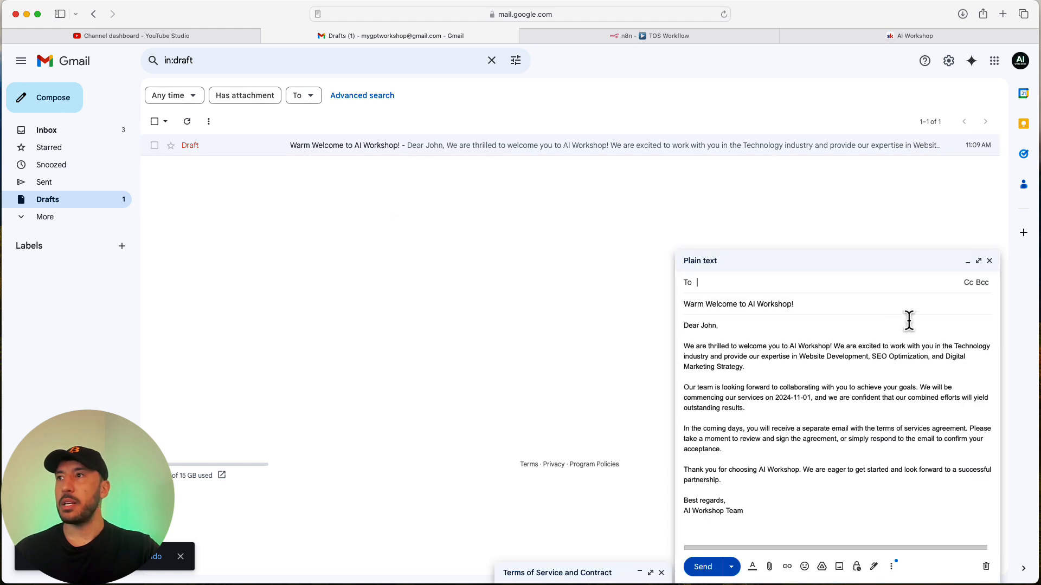
{"action": "left_click", "coordinate": [979, 261]}
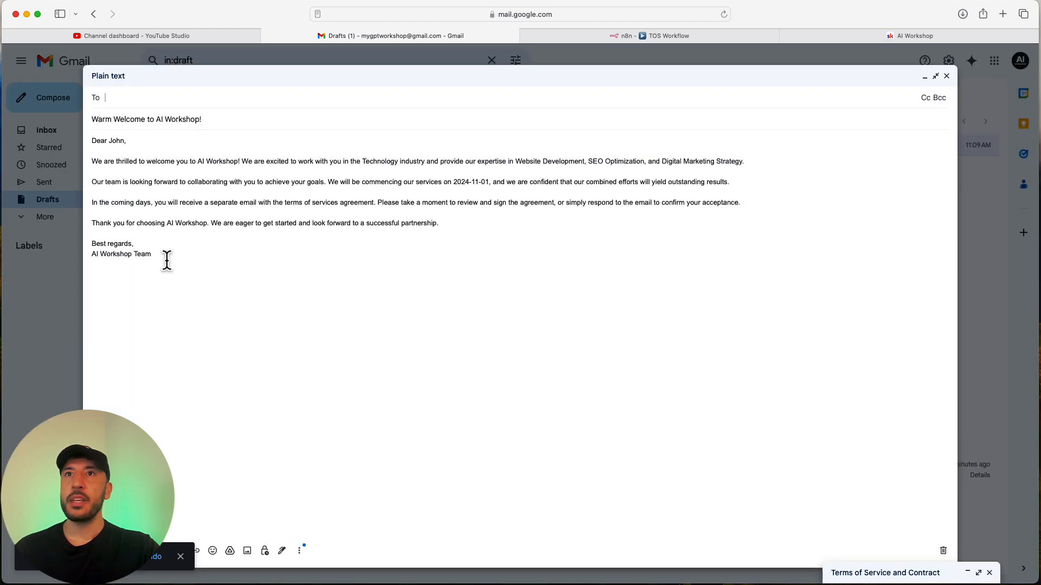
{"action": "left_click", "coordinate": [974, 162]}
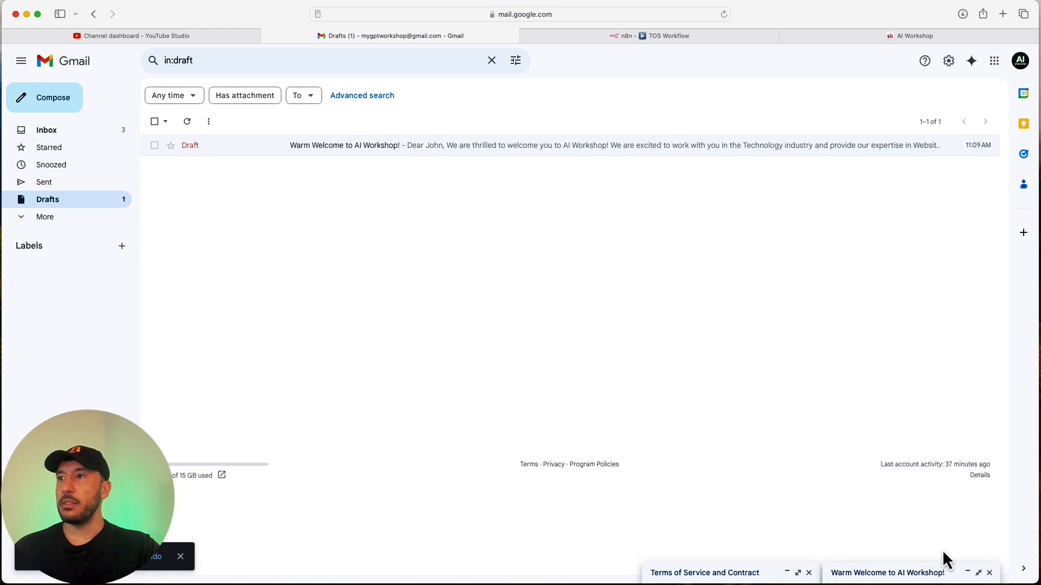
{"action": "left_click", "coordinate": [883, 571]}
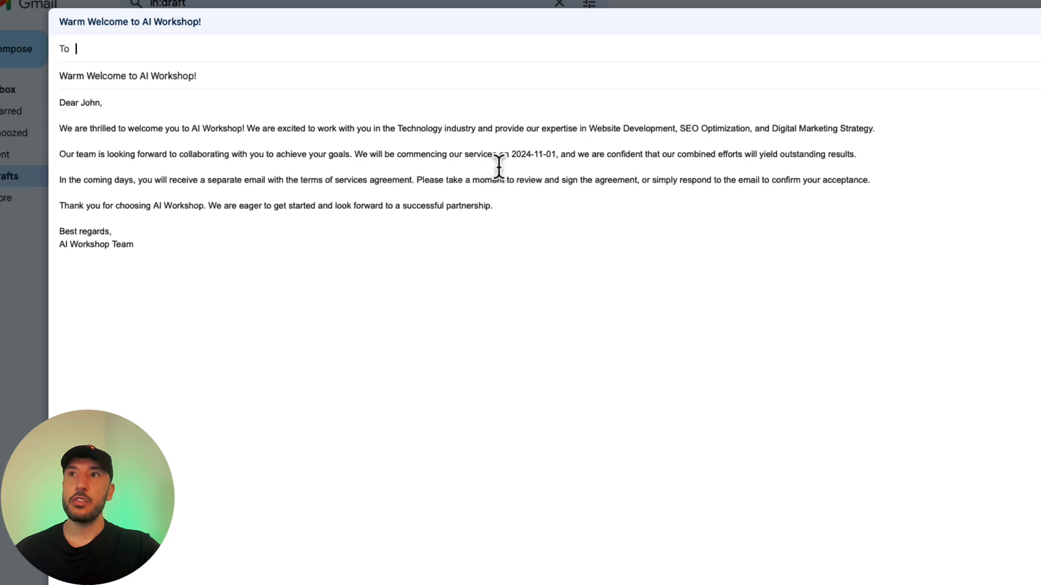
{"action": "left_click_drag", "start_coordinate": [556, 157], "coordinate": [497, 158]}
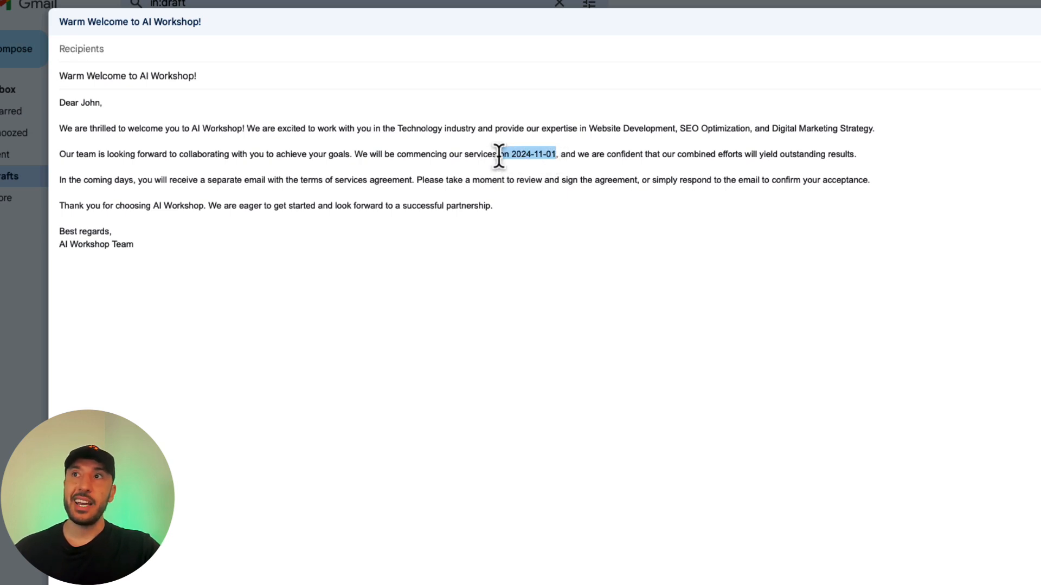
{"action": "left_click", "coordinate": [508, 157]}
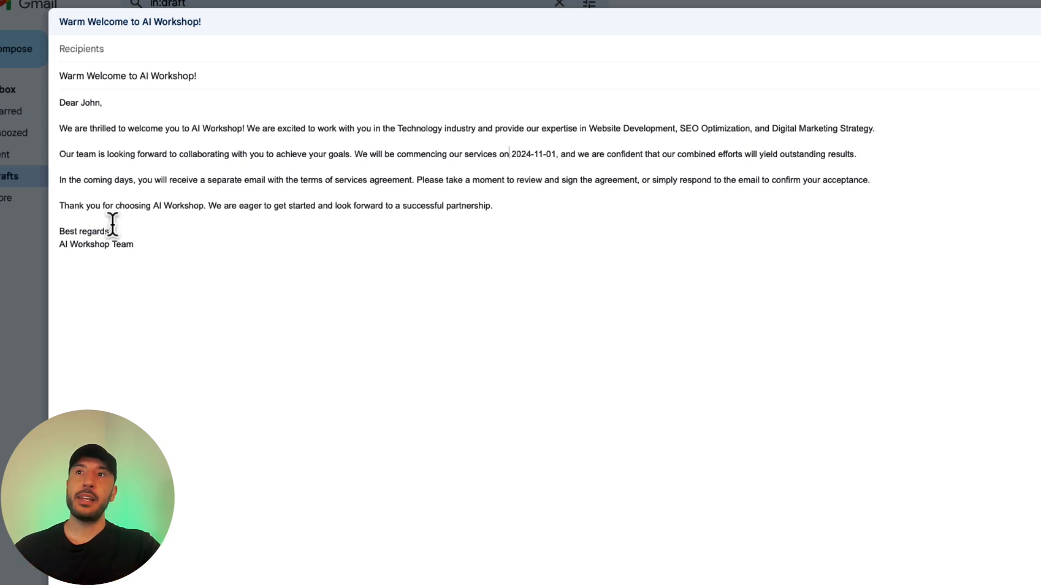
{"action": "left_click", "coordinate": [24, 350]}
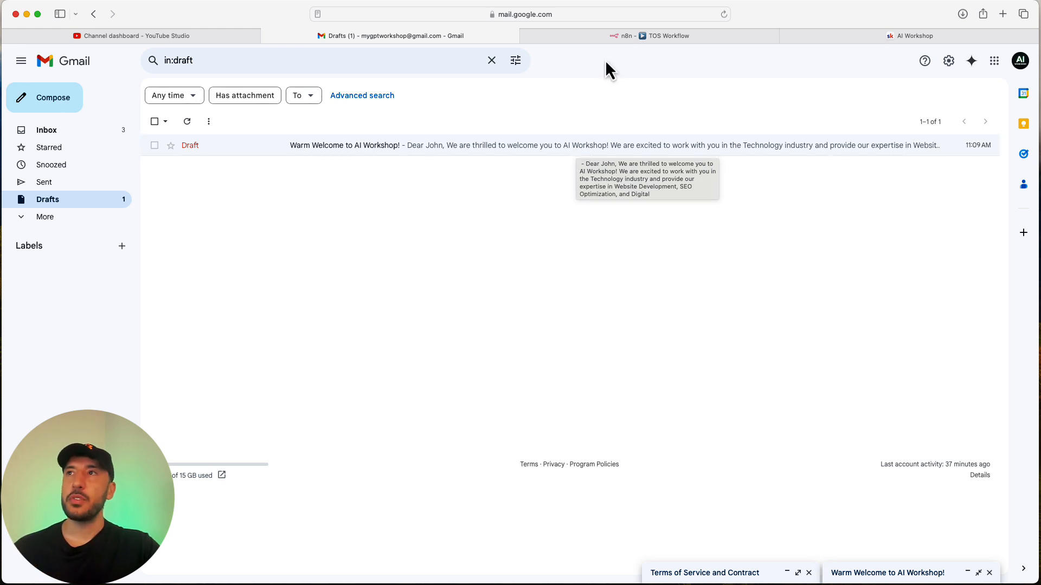
Back in n8n, line up the AI Agent, OpenAI and Gmail nodes on the canvas.
{"action": "left_click", "coordinate": [675, 37]}
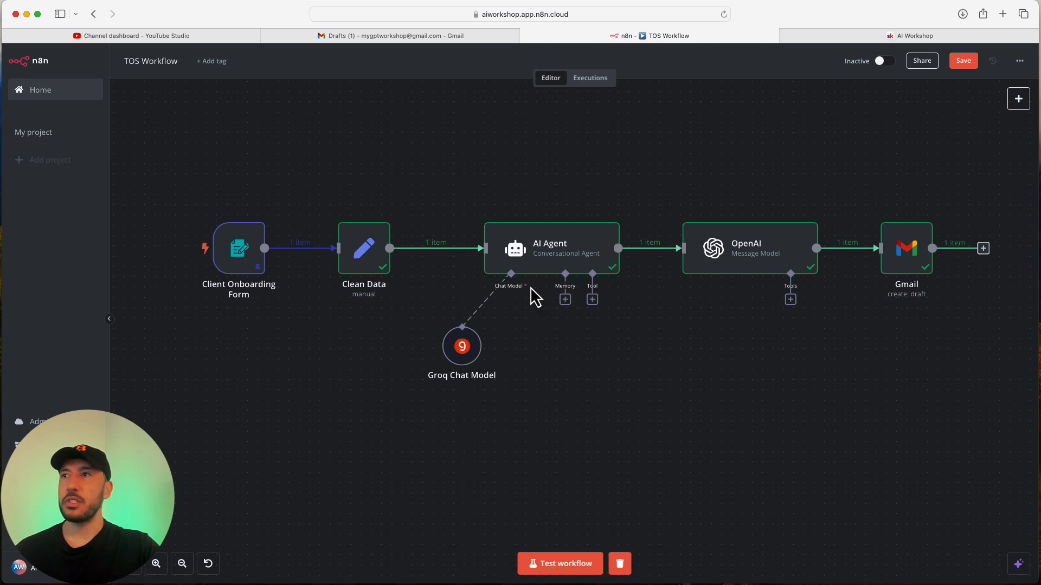
{"action": "left_click_drag", "start_coordinate": [537, 269], "coordinate": [558, 186]}
{"action": "left_click_drag", "start_coordinate": [472, 344], "coordinate": [506, 250]}
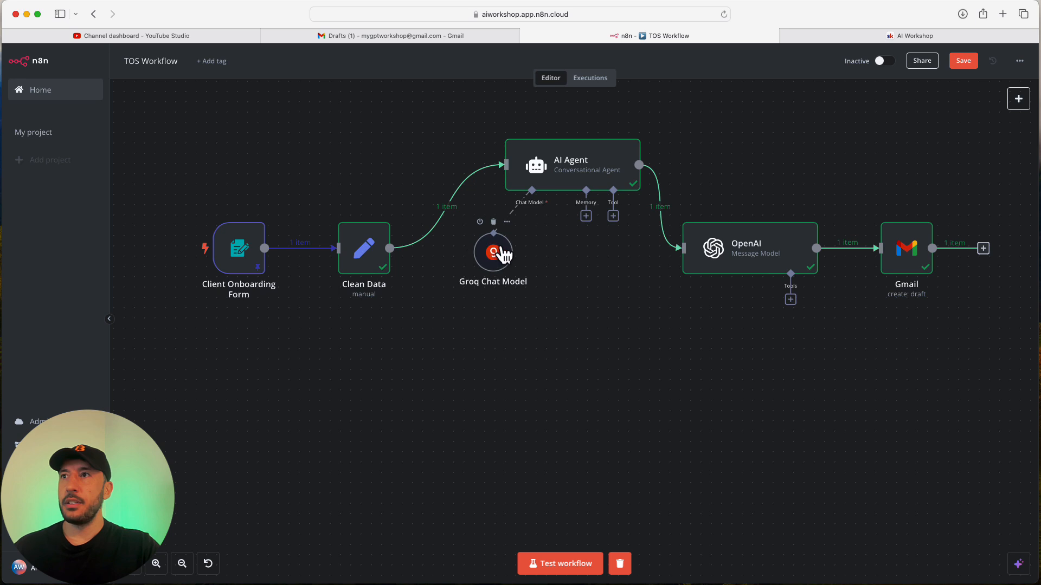
{"action": "left_click_drag", "start_coordinate": [735, 262], "coordinate": [758, 219]}
{"action": "left_click_drag", "start_coordinate": [898, 235], "coordinate": [909, 194]}
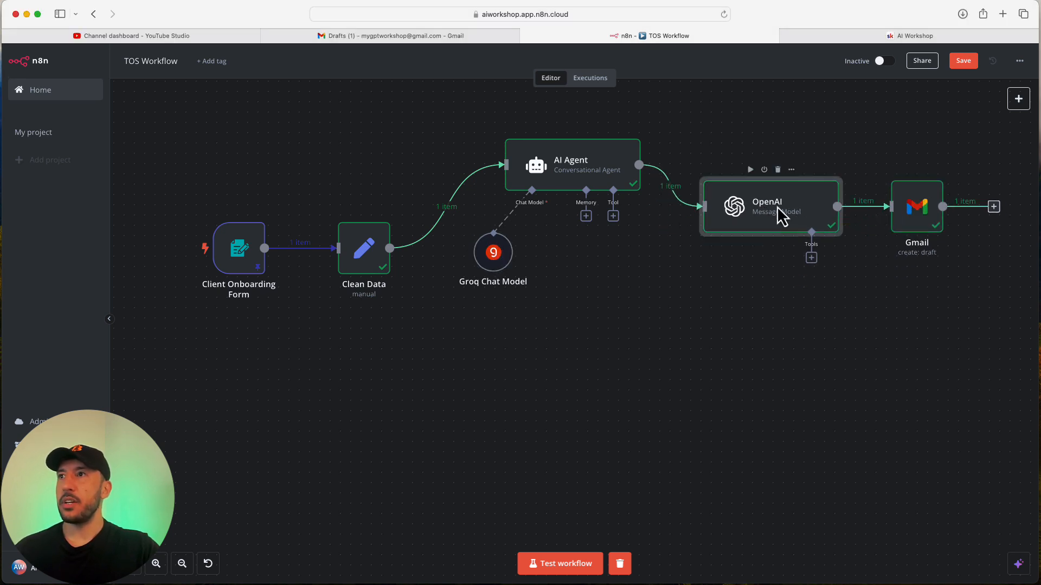
Rename the OpenAI node to 'Welcome Client'.
{"action": "double_click", "coordinate": [781, 216]}
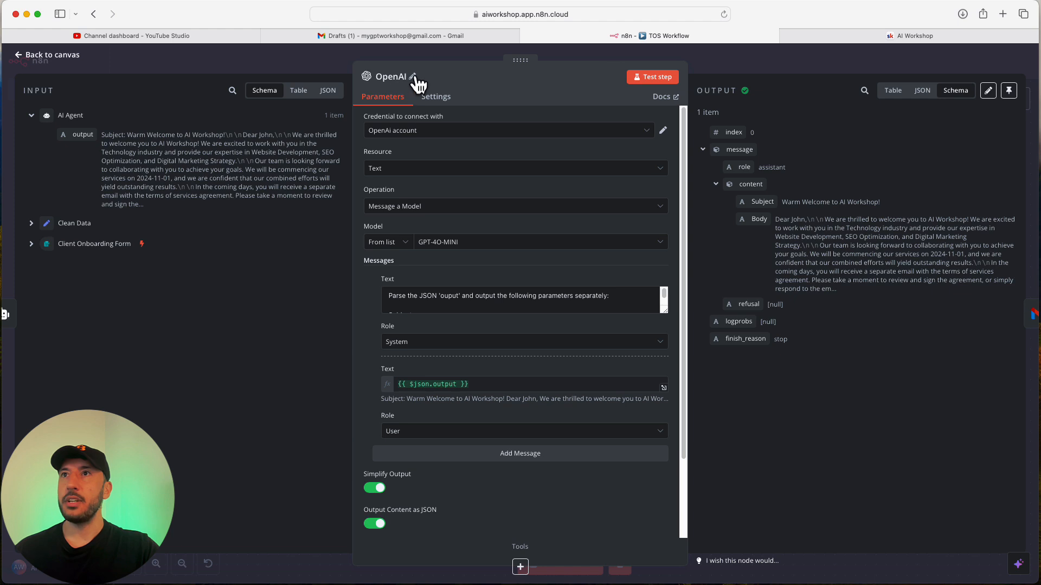
{"action": "left_click", "coordinate": [412, 76]}
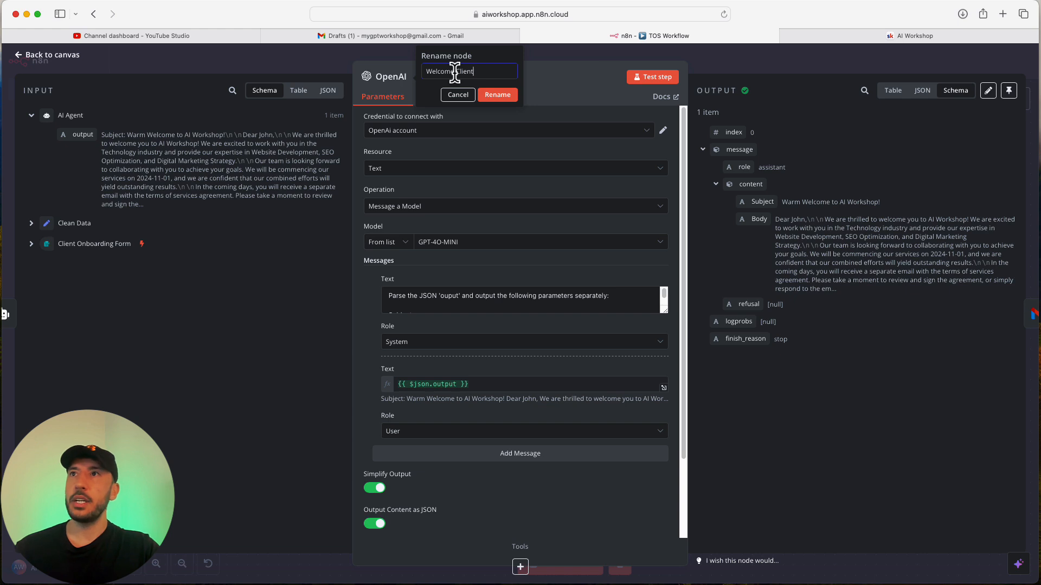
{"action": "left_click", "coordinate": [490, 96]}
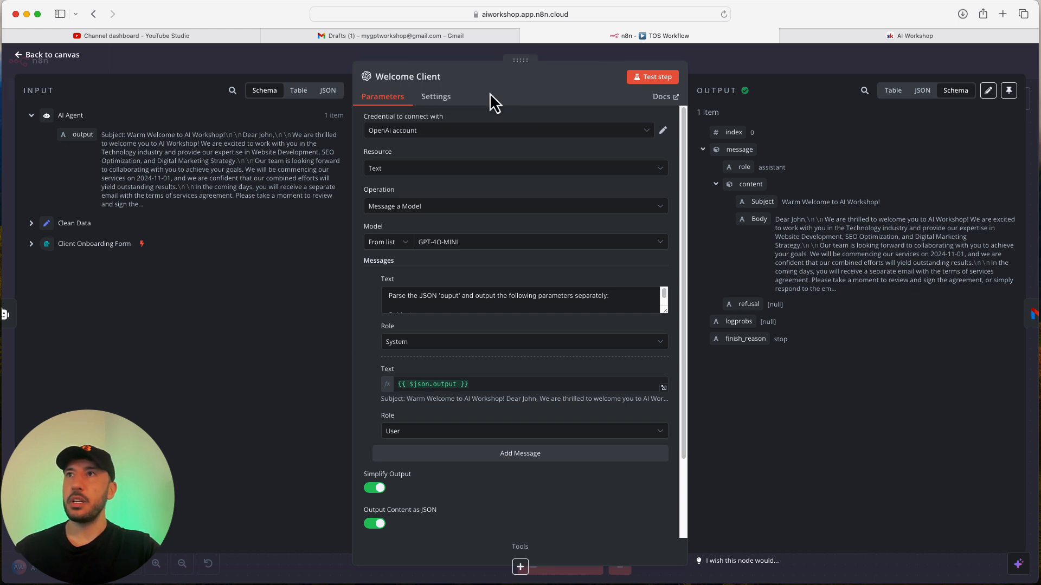
{"action": "left_click", "coordinate": [773, 67]}
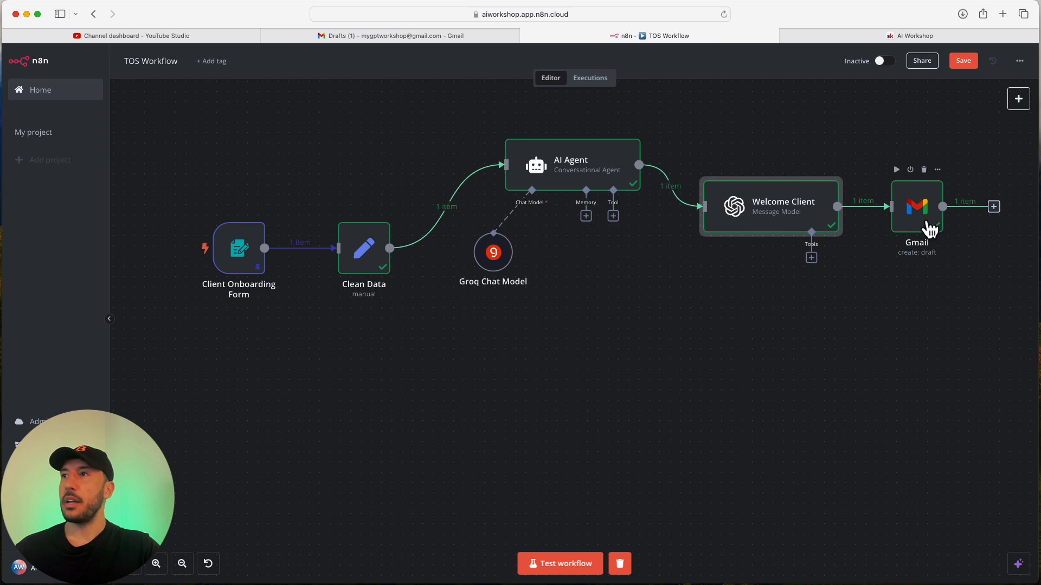
Rename the Gmail node to 'Welcome Client Email'.
{"action": "double_click", "coordinate": [937, 235]}
{"action": "left_click", "coordinate": [389, 79]}
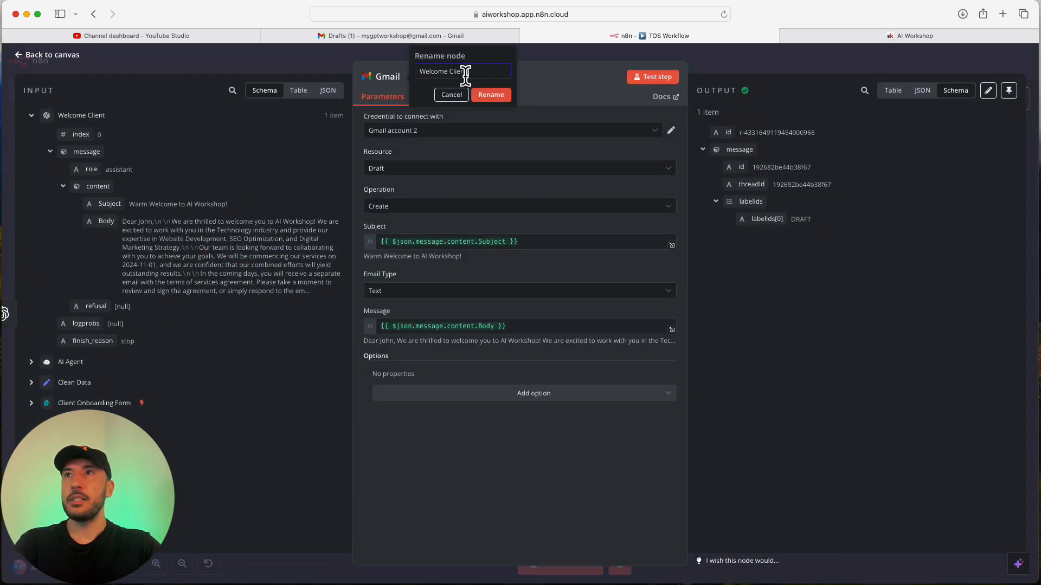
{"action": "type", "text": "Welcome Client Email"}
{"action": "key", "text": "Return"}
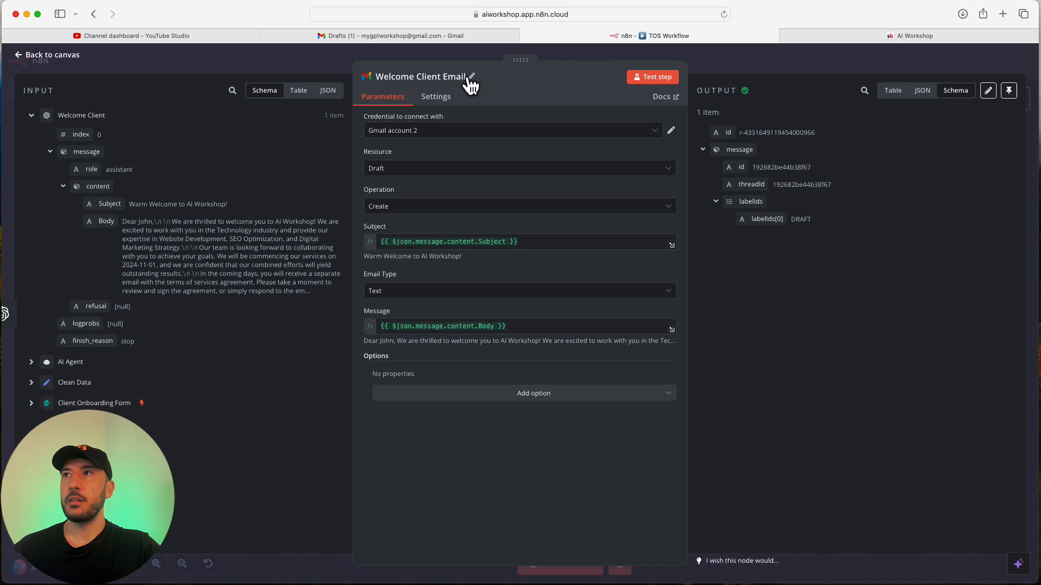
{"action": "left_click", "coordinate": [776, 70]}
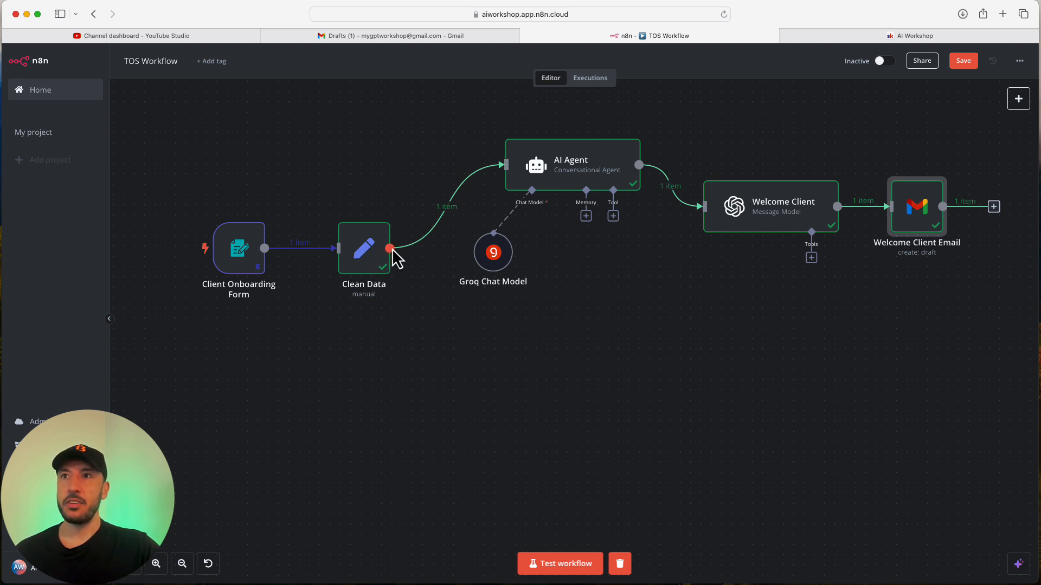
Add an AI Agent node after Clean Data and delete its chat message trigger.
{"action": "left_click_drag", "start_coordinate": [391, 250], "coordinate": [551, 400]}
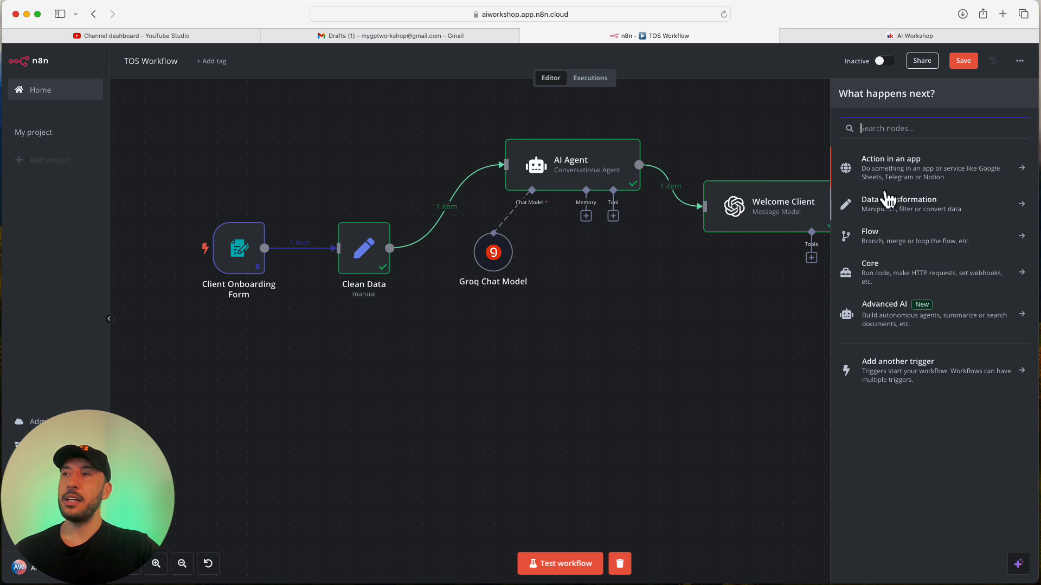
{"action": "left_click", "coordinate": [904, 318]}
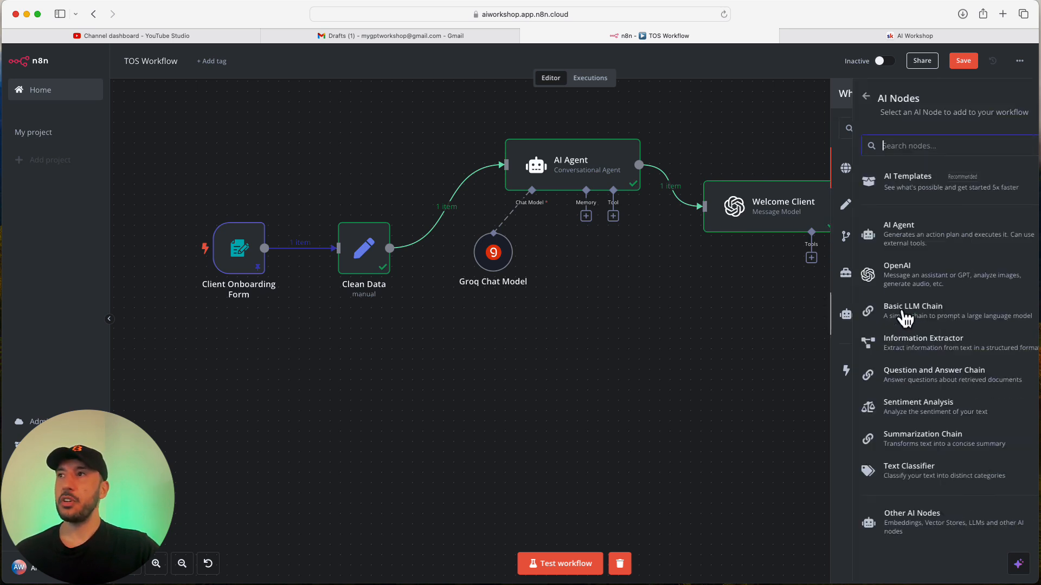
{"action": "left_click", "coordinate": [904, 244]}
{"action": "left_click", "coordinate": [763, 56]}
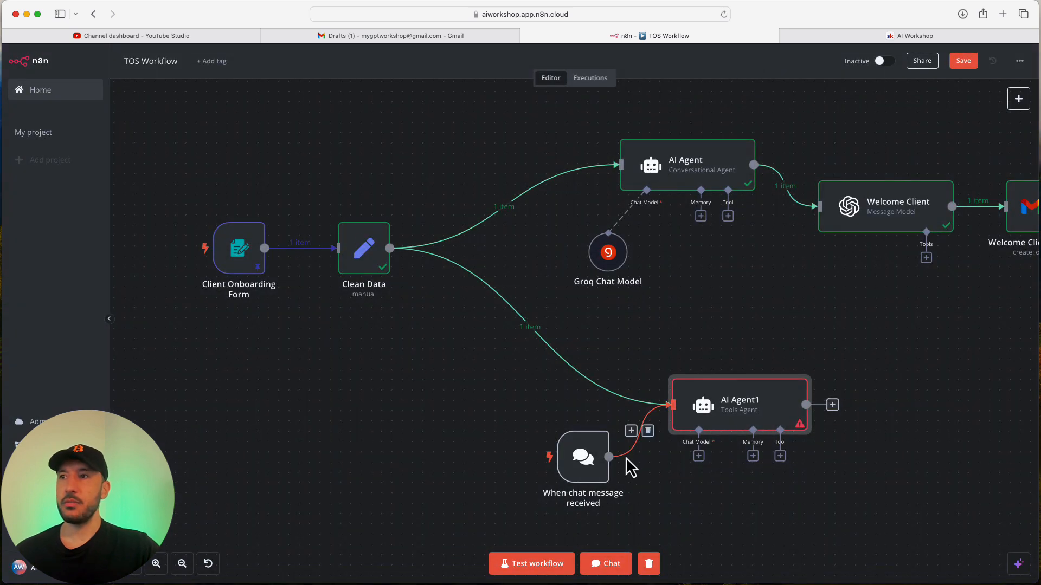
{"action": "left_click", "coordinate": [648, 431]}
{"action": "left_click", "coordinate": [590, 419]}
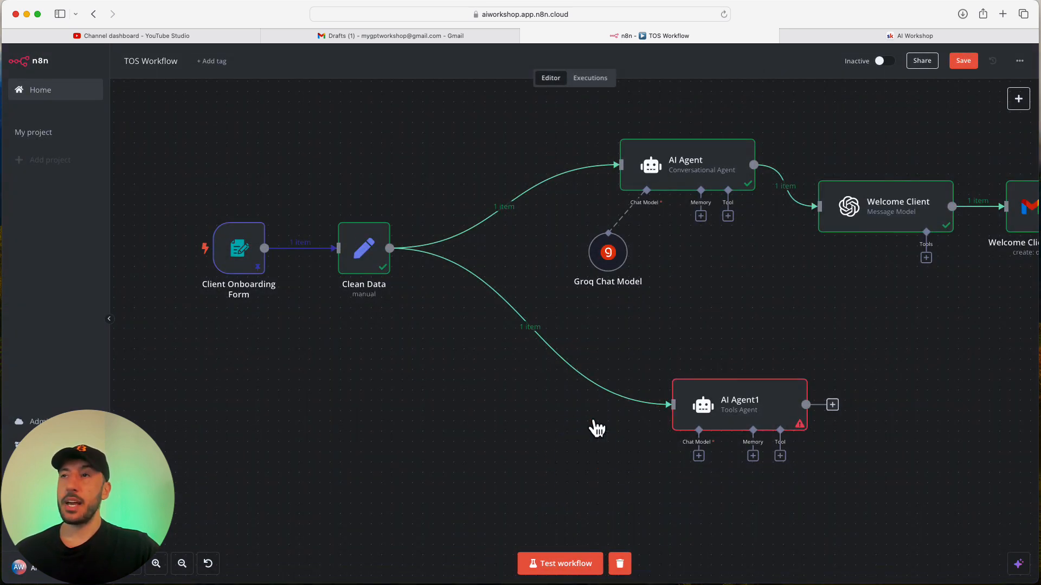
{"action": "left_click_drag", "start_coordinate": [705, 429], "coordinate": [643, 356]}
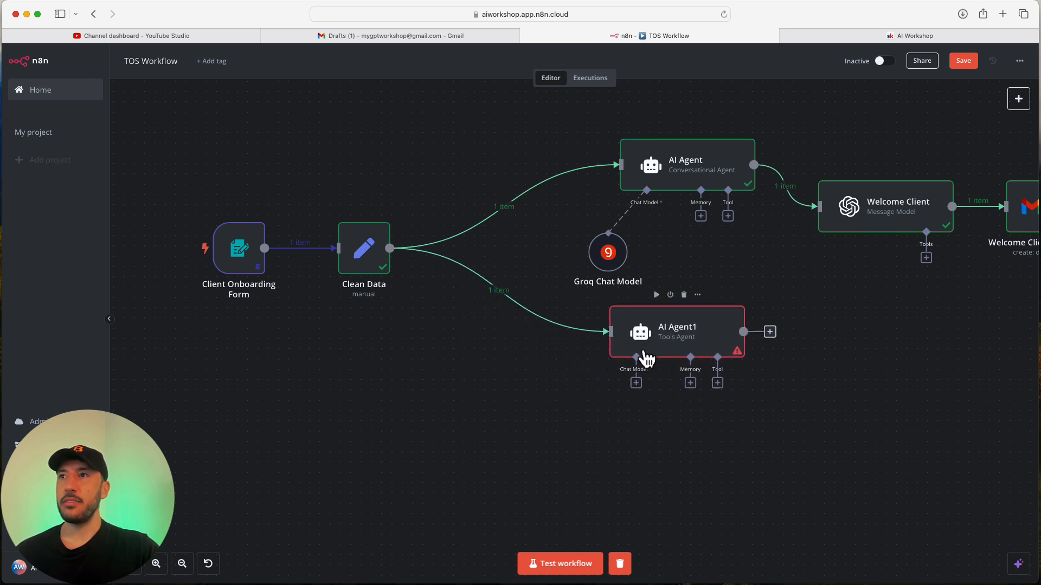
Attach an OpenAI Chat Model using gpt-4o-mini to AI Agent1 and tidy node positions.
{"action": "left_click", "coordinate": [636, 384]}
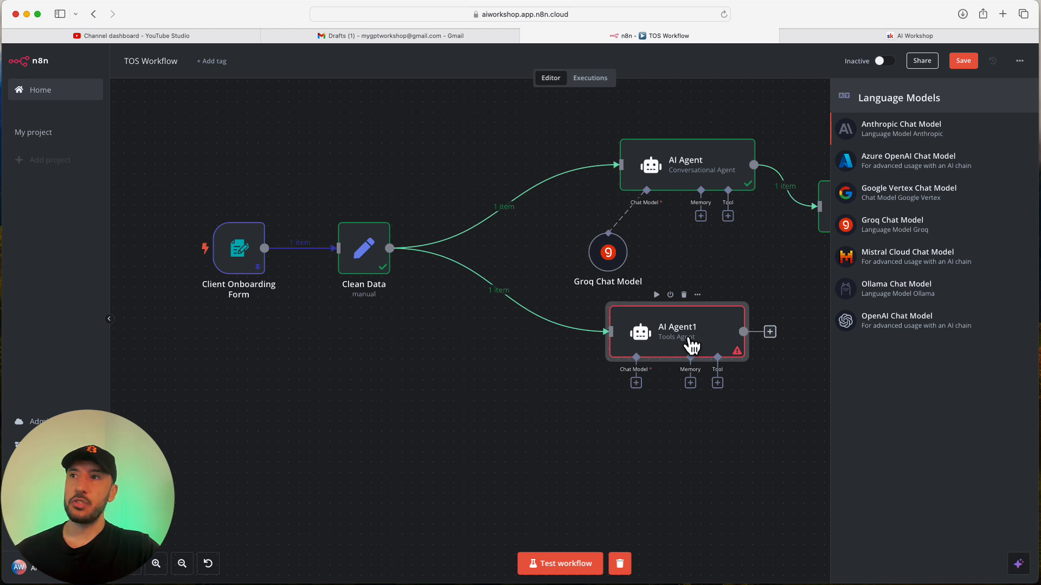
{"action": "left_click", "coordinate": [934, 325]}
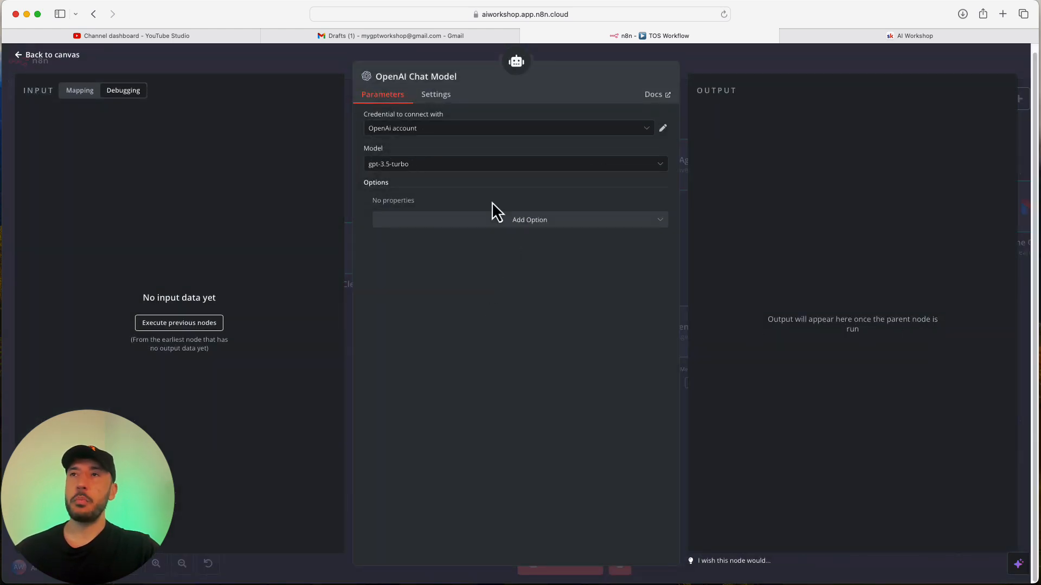
{"action": "left_click", "coordinate": [449, 168]}
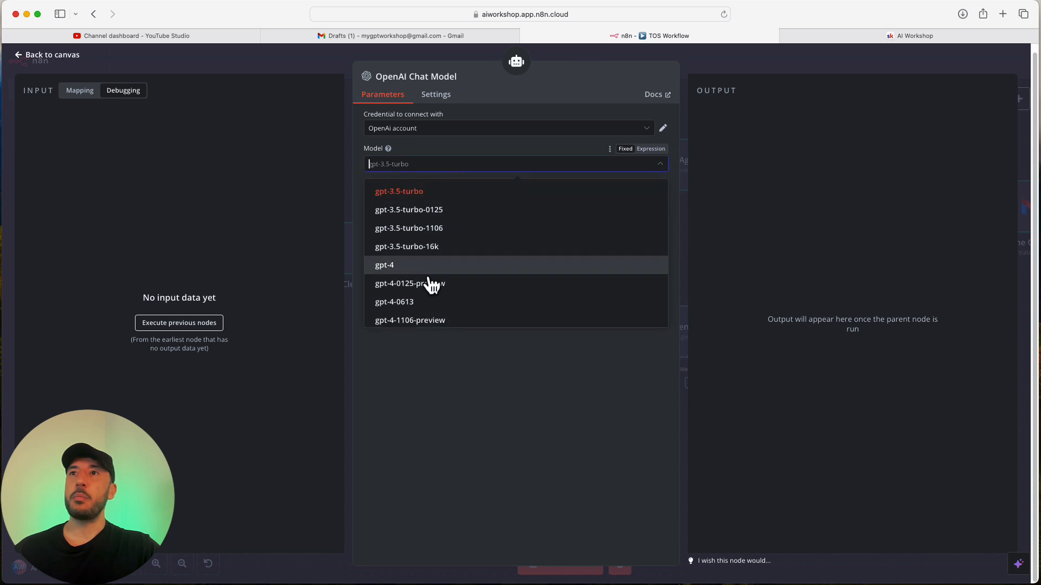
{"action": "scroll", "coordinate": [430, 283], "scroll_direction": "down", "scroll_amount": 3}
{"action": "left_click", "coordinate": [431, 284]}
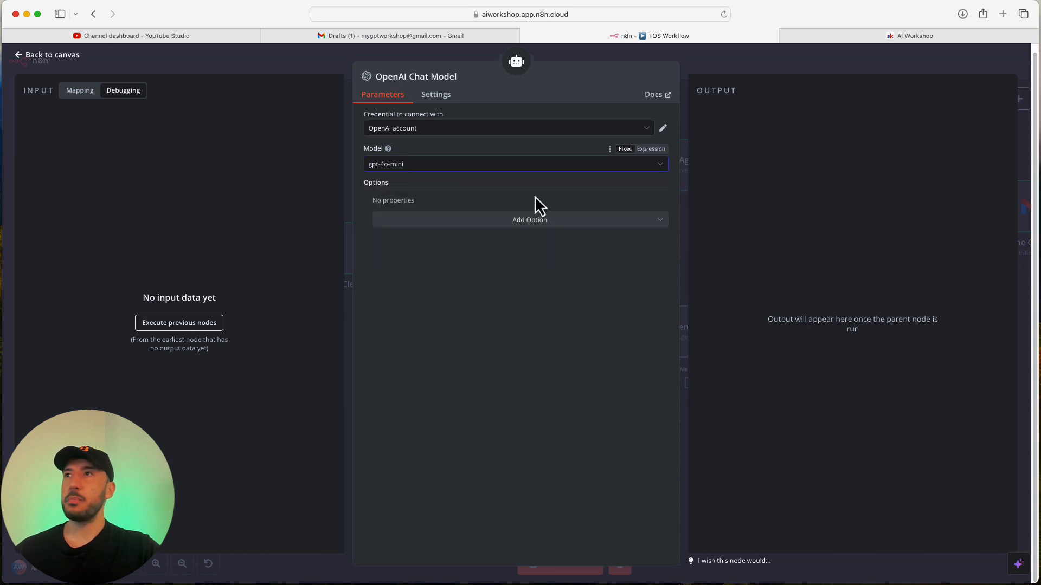
{"action": "left_click", "coordinate": [759, 70]}
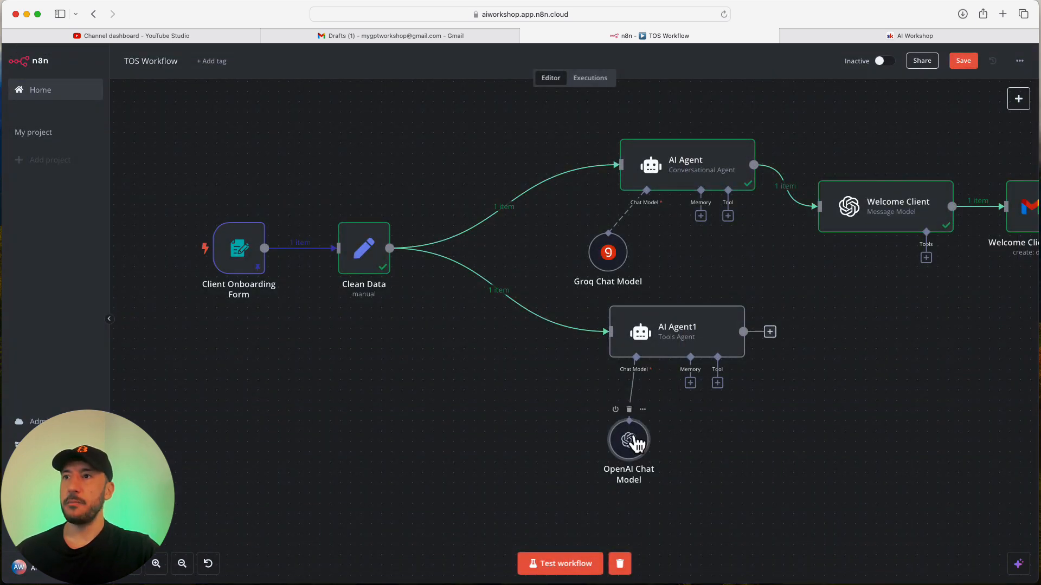
{"action": "left_click_drag", "start_coordinate": [632, 443], "coordinate": [590, 413]}
{"action": "left_click_drag", "start_coordinate": [616, 271], "coordinate": [608, 247]}
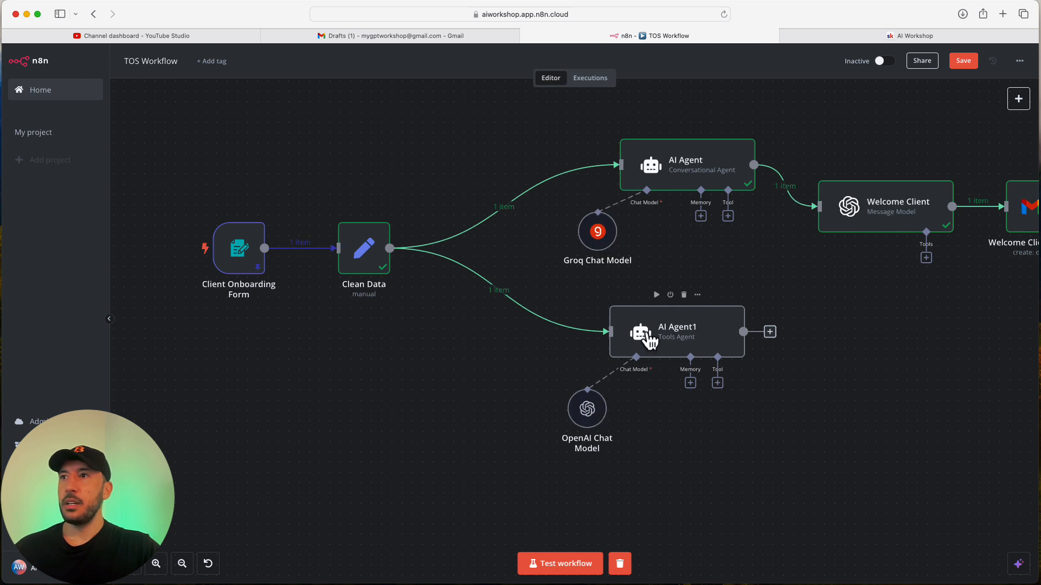
{"action": "left_click_drag", "start_coordinate": [641, 333], "coordinate": [631, 321]}
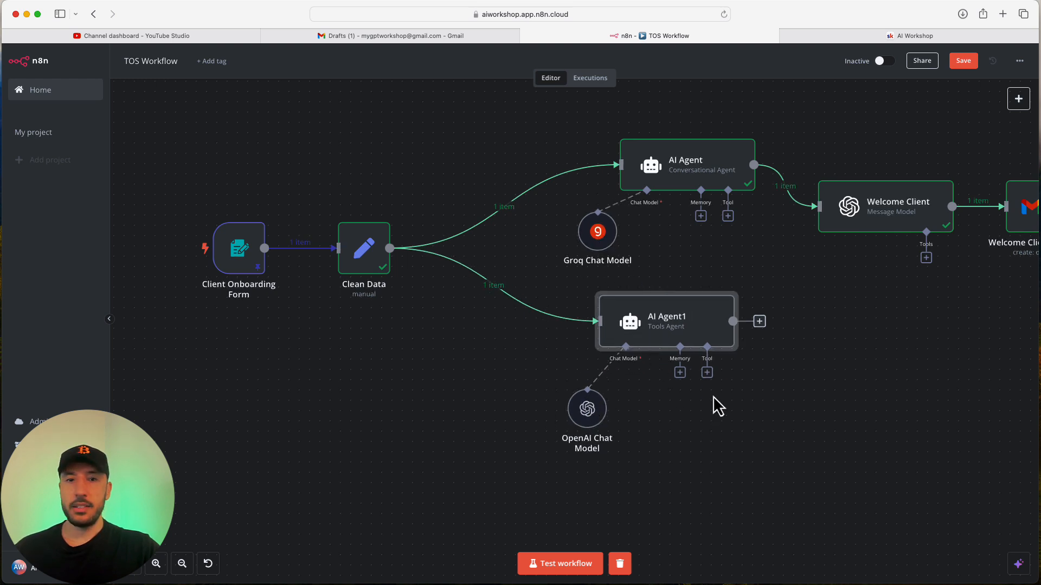
Make AI Agent1 a Conversational Agent with its prompt defined below.
{"action": "double_click", "coordinate": [666, 320]}
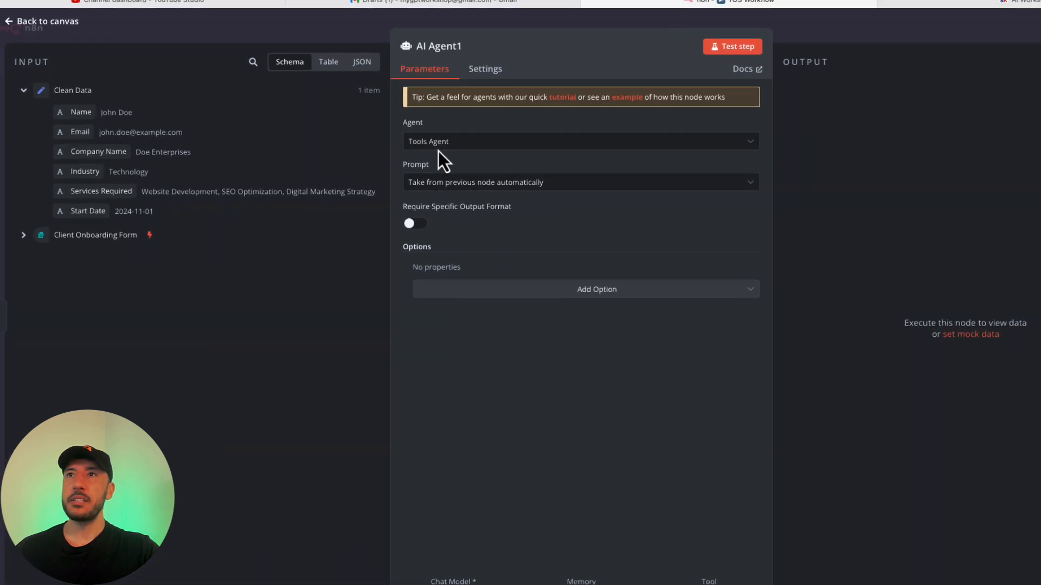
{"action": "left_click", "coordinate": [400, 162]}
{"action": "left_click", "coordinate": [495, 222]}
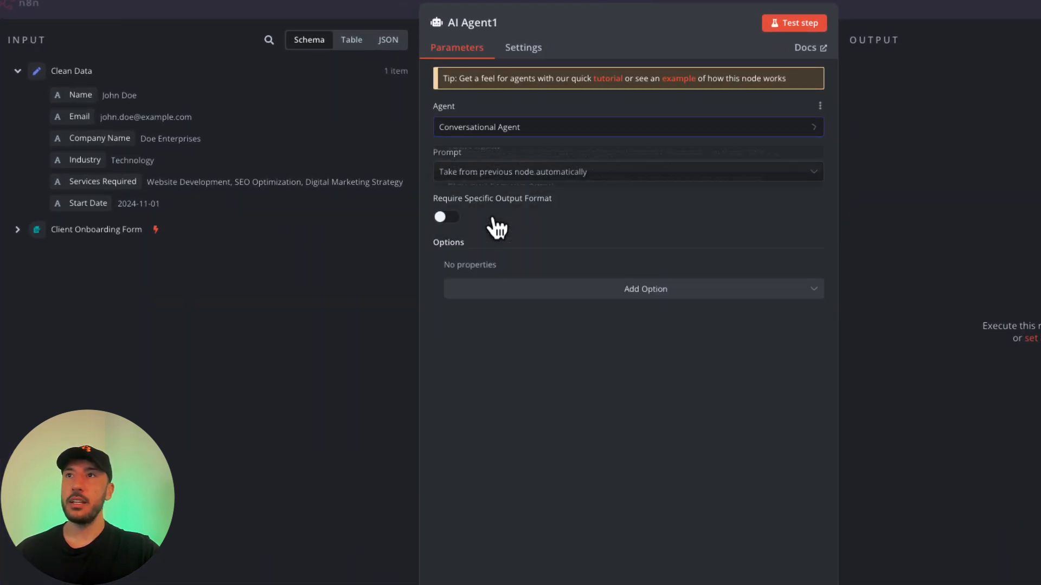
{"action": "left_click", "coordinate": [516, 172]}
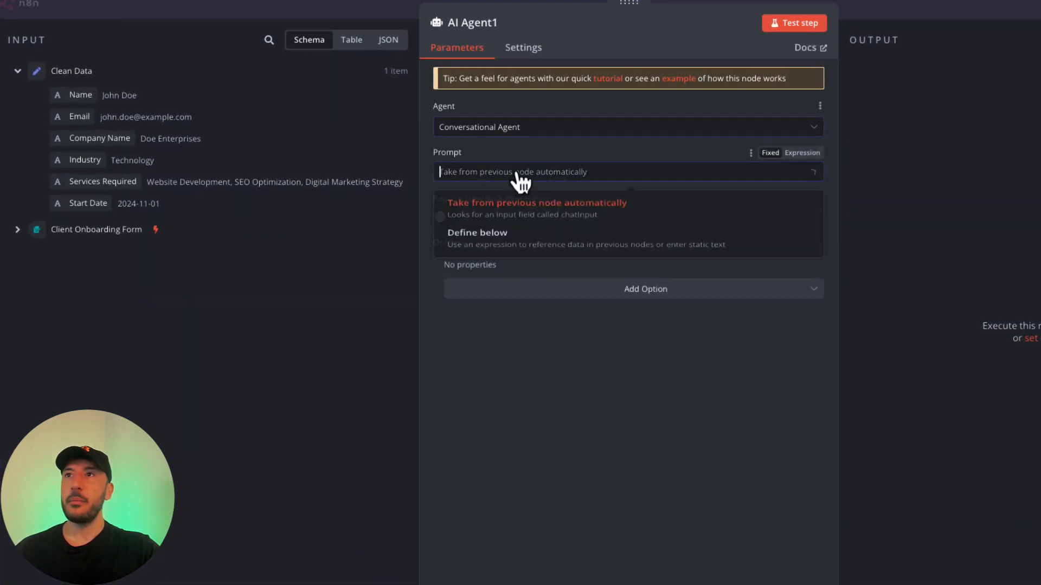
{"action": "left_click", "coordinate": [494, 237]}
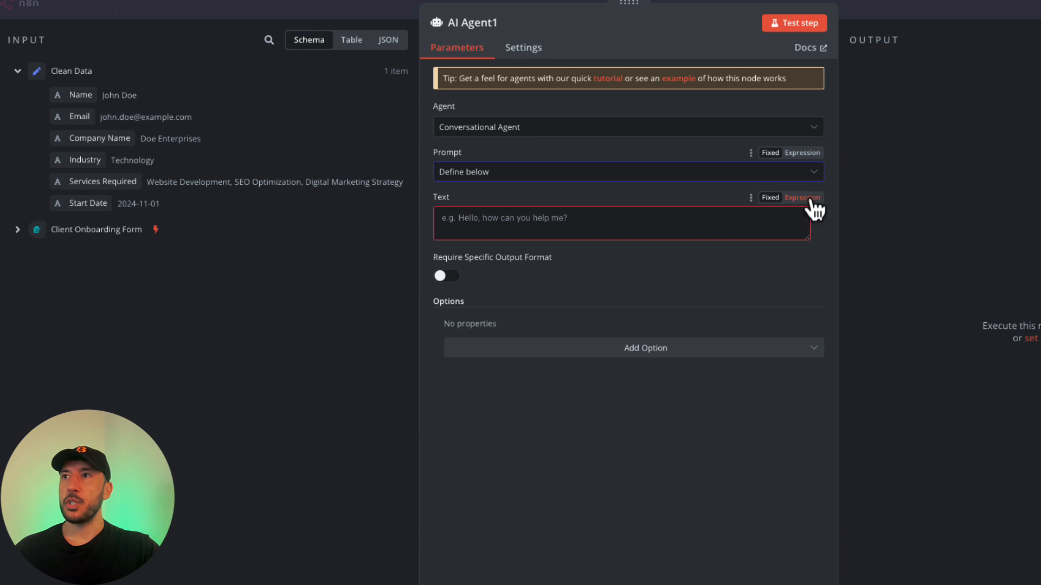
Paste the Terms of Service prompt as an expression and insert the client's Name field.
{"action": "left_click", "coordinate": [802, 197]}
{"action": "left_click", "coordinate": [813, 218]}
{"action": "left_click", "coordinate": [434, 243]}
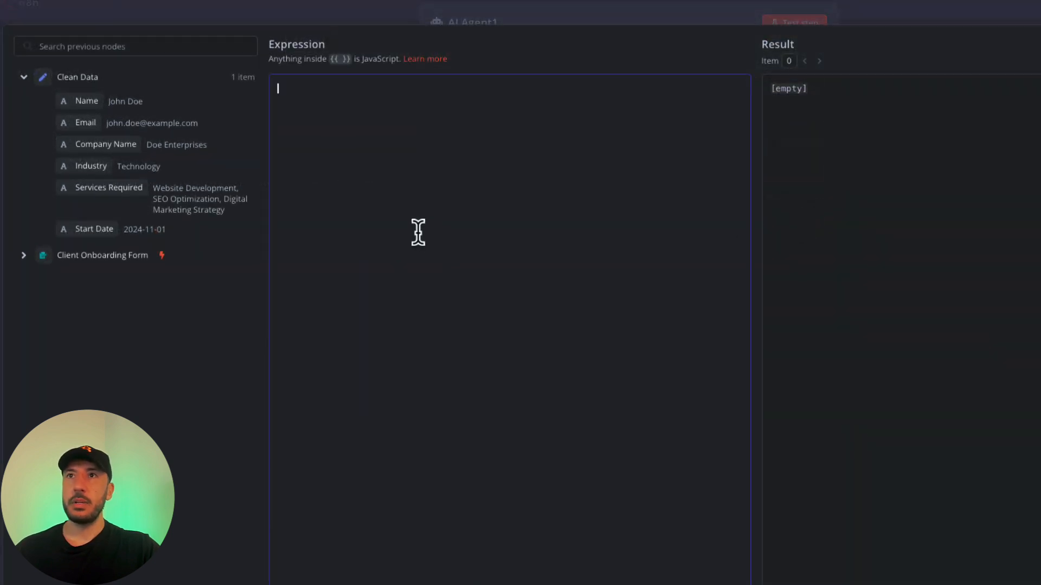
{"action": "type", "text": "Please generate a Terms of Service and Contract document for  from AI Workshop. The client operates in the {{ $json[\"Industry\"] }} industry and requires services such as {{ $json['Services Required'] }} starting from {{ $json['Start Date'] }}. The contract should include:  1. An introduction outlining the purpose of the contract. 2. The scope of services. 3. Payment terms. 4. Obligations of both parties. 5. Terms and conditions, including liability clauses. 6. A section for client signature."}
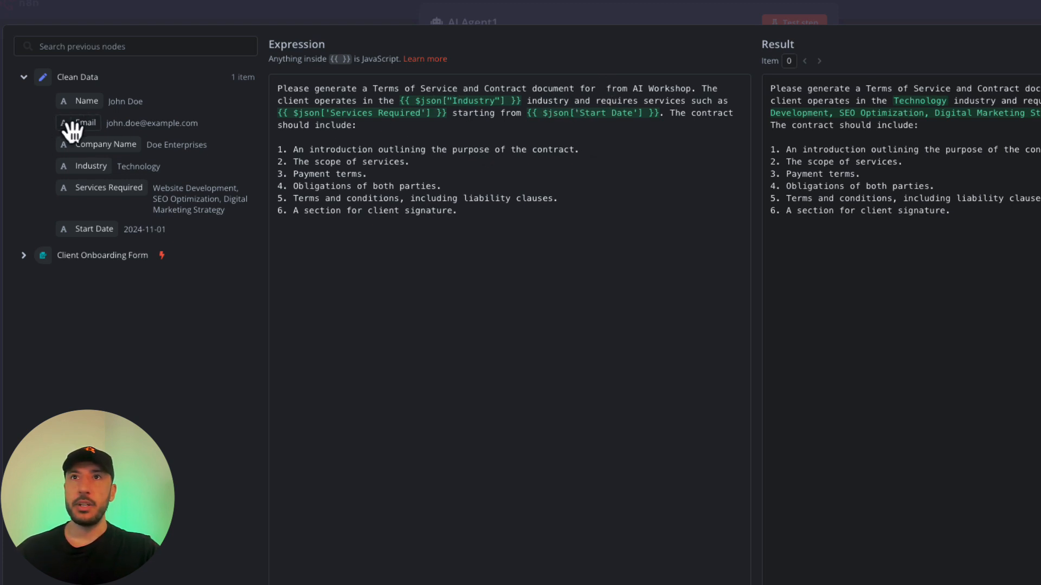
{"action": "left_click_drag", "start_coordinate": [91, 108], "coordinate": [608, 100]}
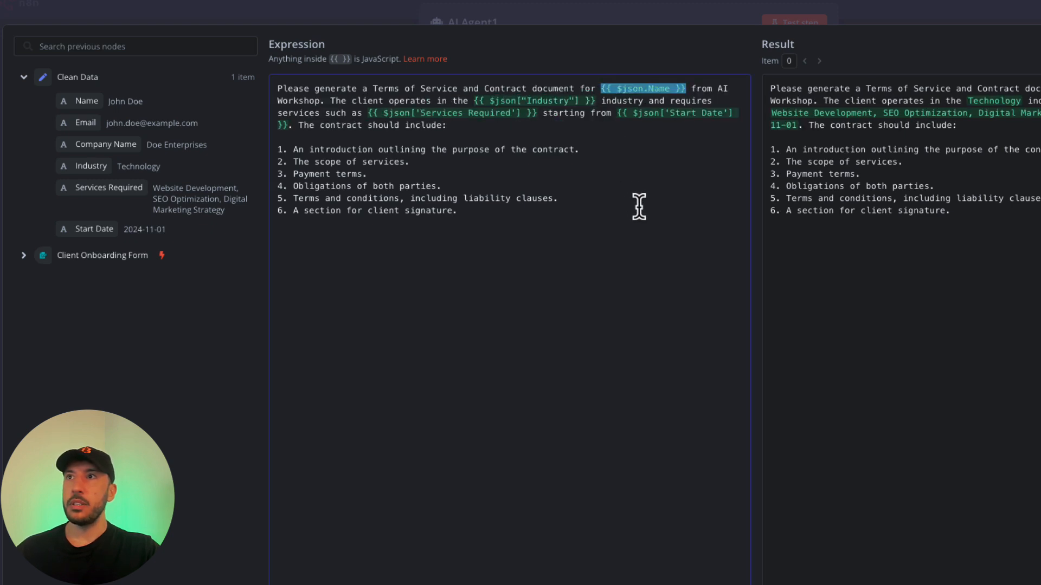
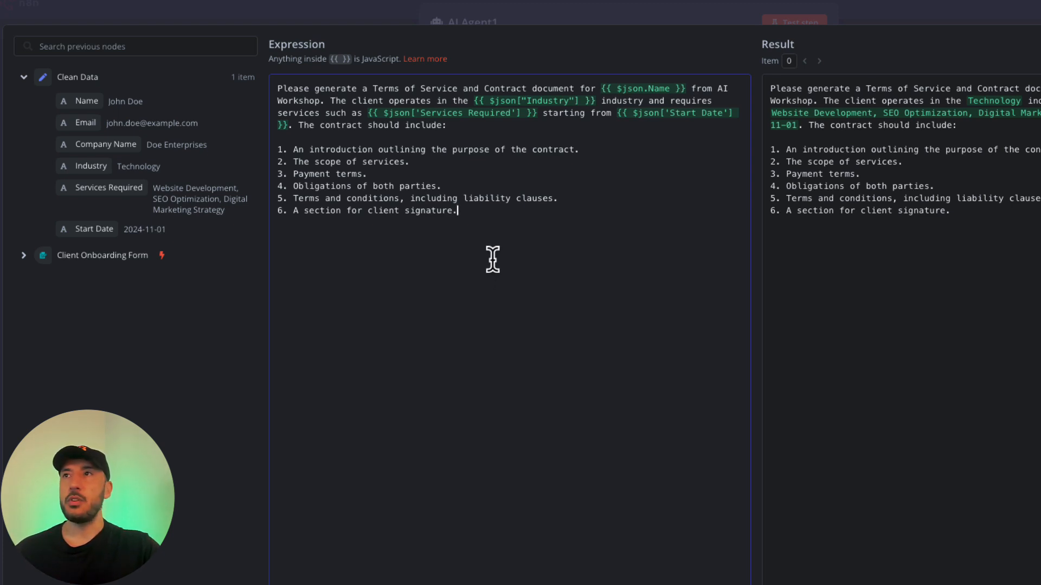
Add an empty line after item 6 of the Terms of Service prompt and review the list.
{"action": "key", "text": "Return"}
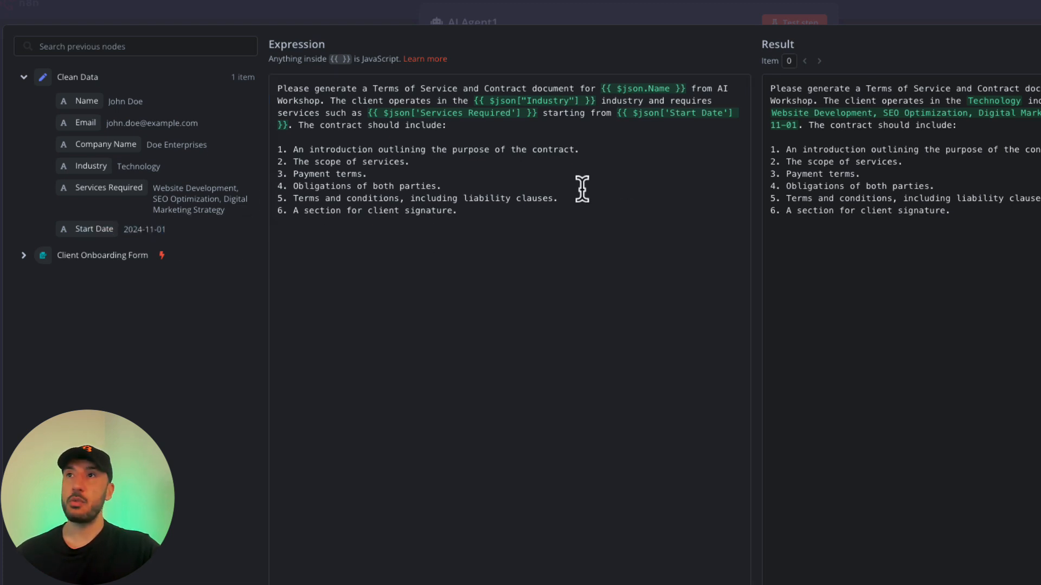
{"action": "left_click", "coordinate": [597, 151]}
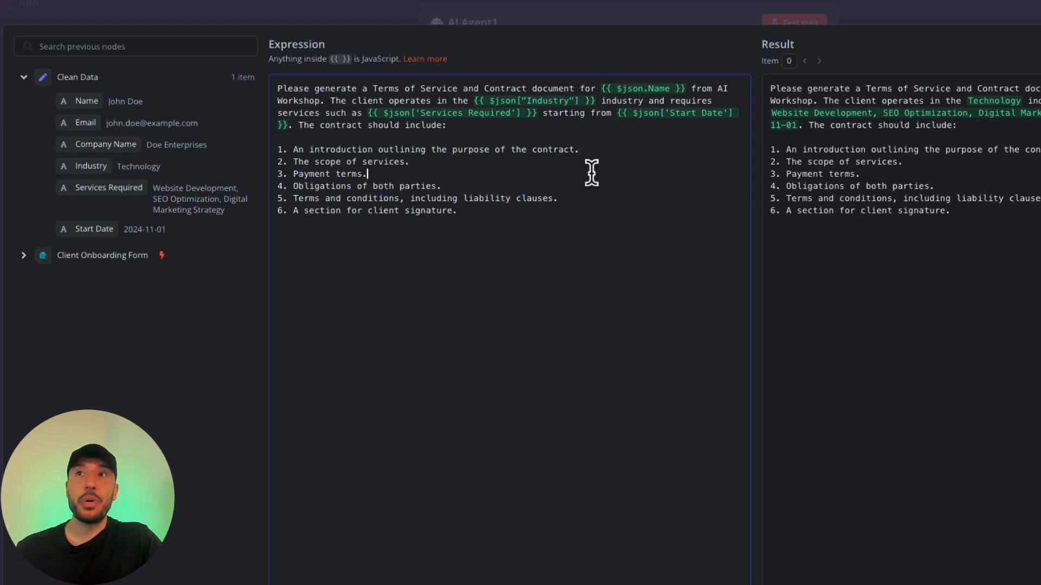
{"action": "left_click", "coordinate": [365, 253]}
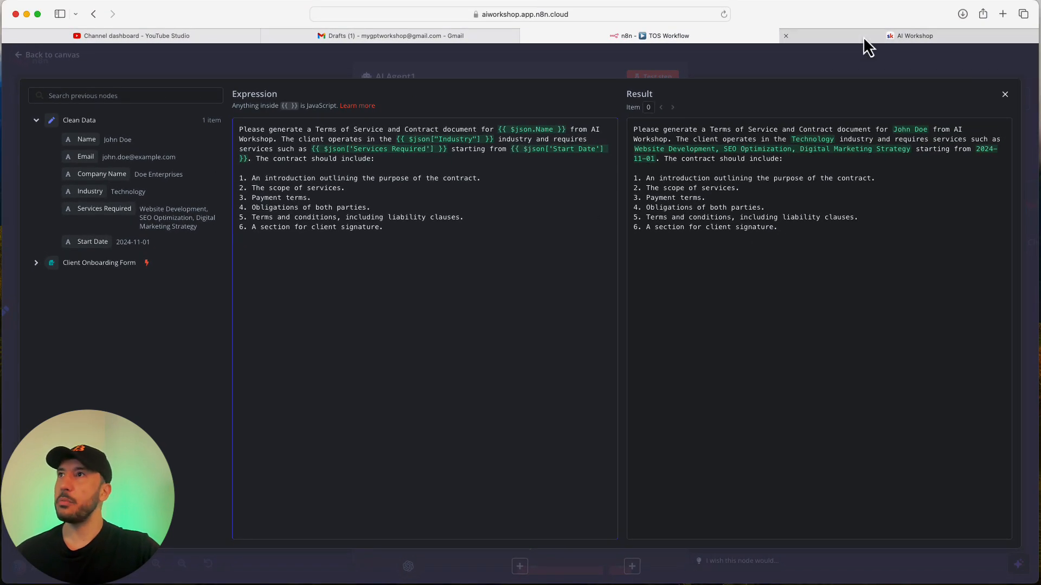
Open the N8N Sidekick GPT post in the AI Workshop feed and follow its link to Nova.
{"action": "left_click", "coordinate": [863, 33]}
{"action": "scroll", "coordinate": [362, 295], "scroll_direction": "up", "scroll_amount": 4}
{"action": "scroll", "coordinate": [362, 295], "scroll_direction": "down", "scroll_amount": 6}
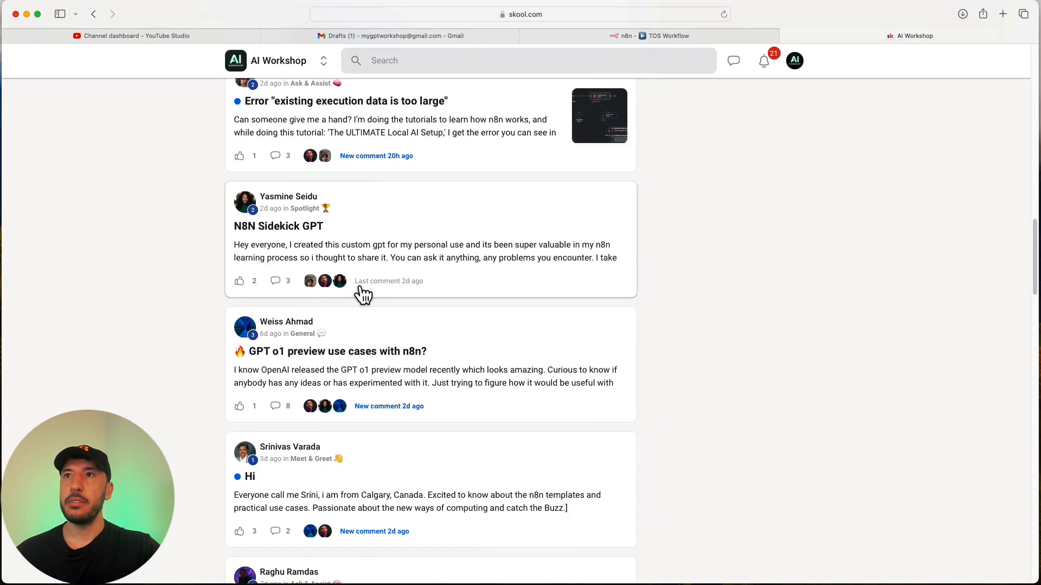
{"action": "scroll", "coordinate": [362, 294], "scroll_direction": "up", "scroll_amount": 1}
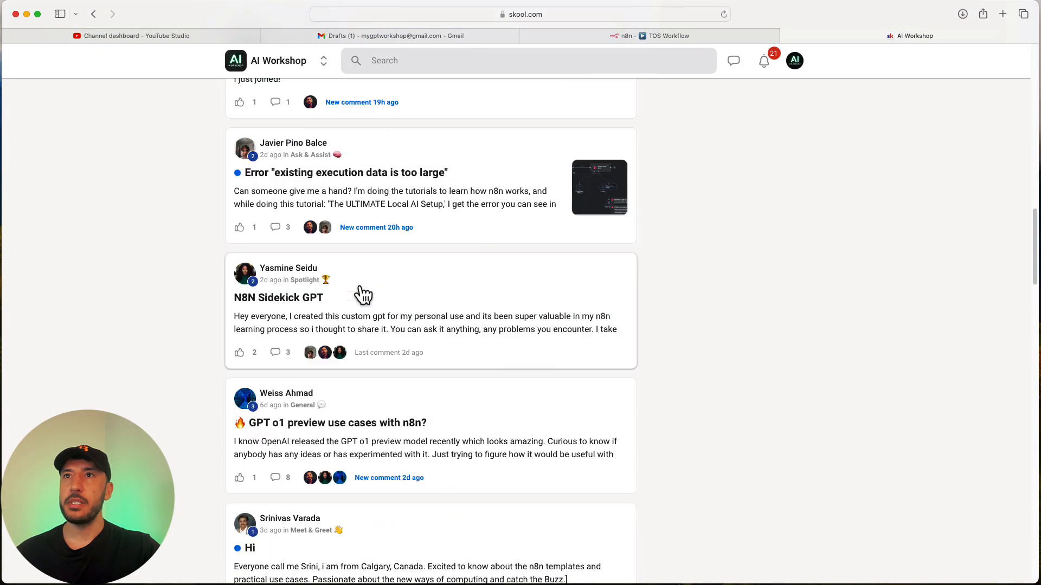
{"action": "left_click", "coordinate": [382, 312]}
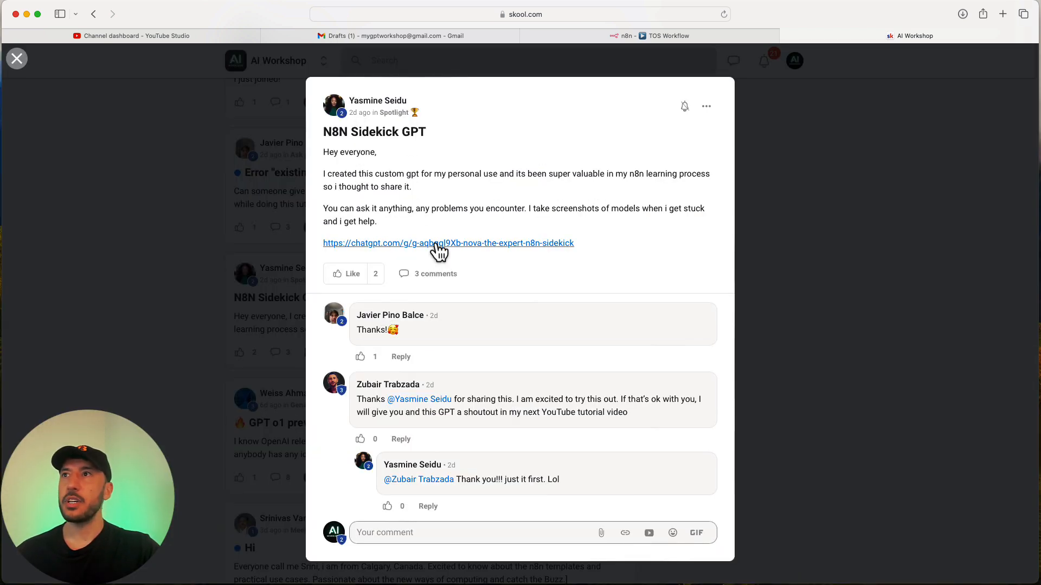
{"action": "left_click", "coordinate": [583, 37]}
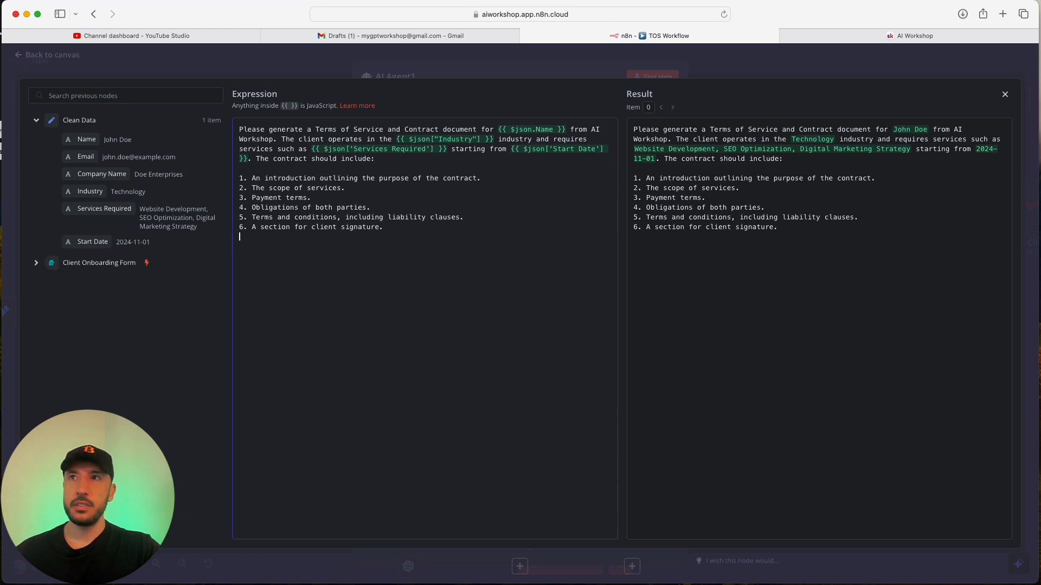
{"action": "left_click_drag", "start_coordinate": [1040, 102], "coordinate": [17, 41]}
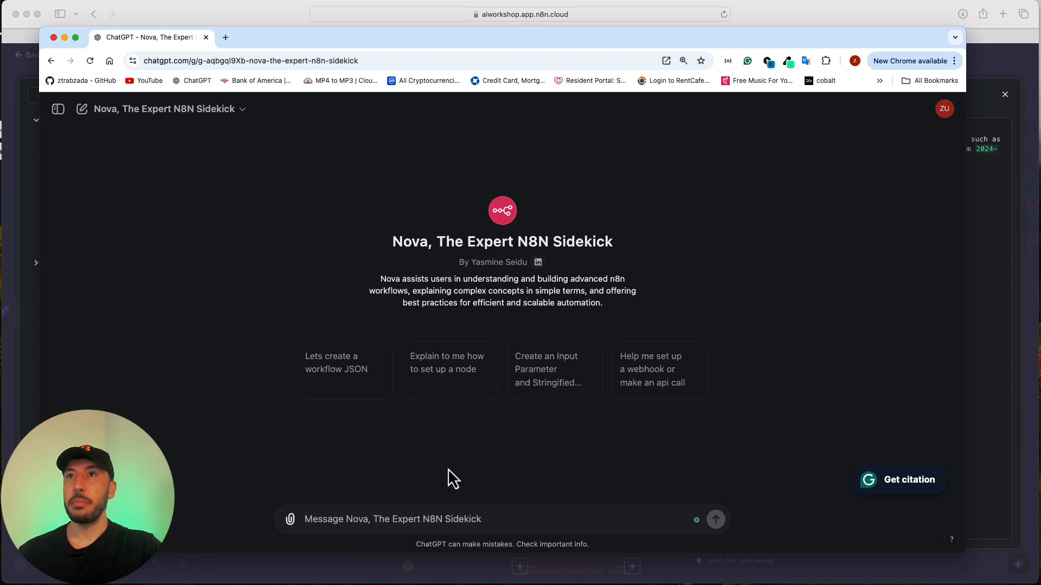
Ask Nova to generate a prompt for creating a terms of service agreement for an n8n AI Agent node.
{"action": "left_click", "coordinate": [415, 510]}
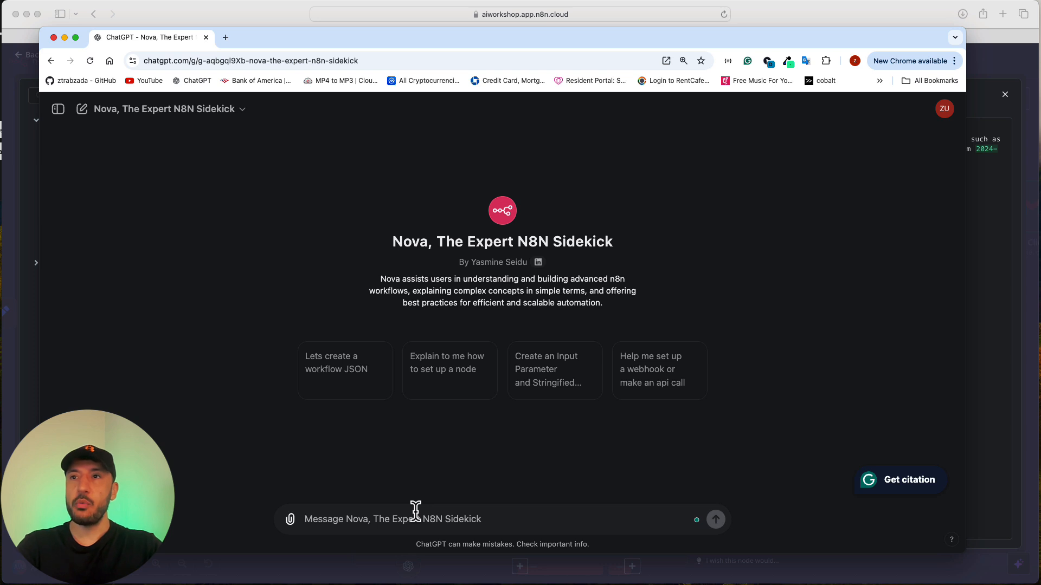
{"action": "type", "text": "Generate"}
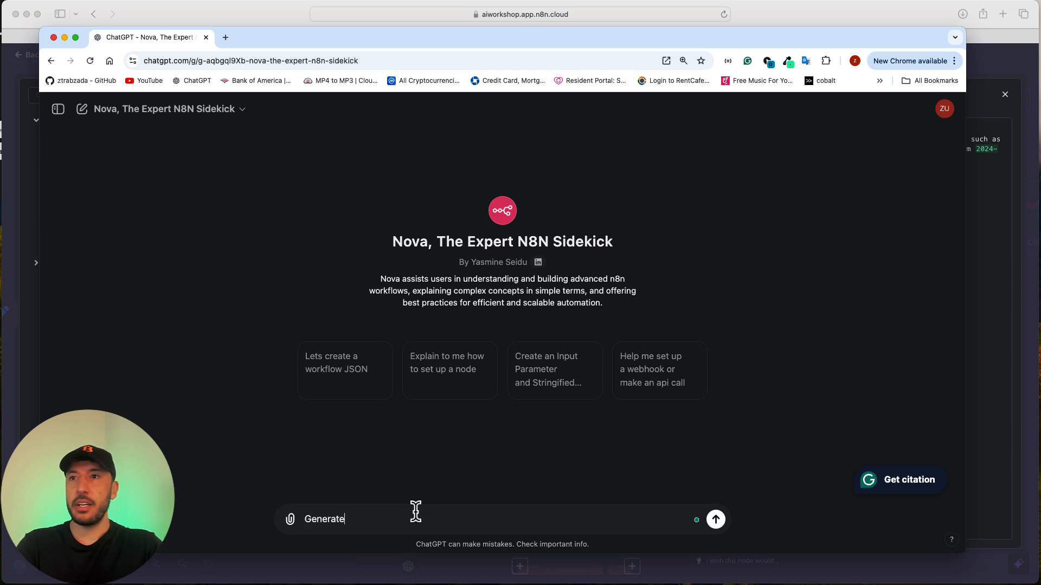
{"action": "type", "text": " a pro"}
{"action": "type", "text": "mpt for creating terms of service agreement for an n8n AI Agent node"}
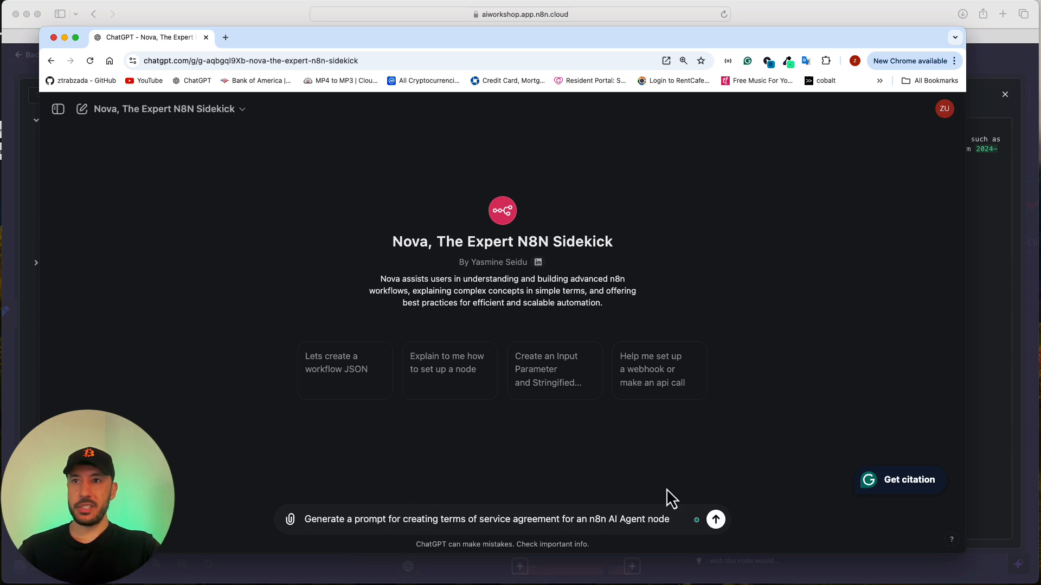
{"action": "right_click", "coordinate": [666, 491]}
{"action": "left_click", "coordinate": [337, 513]}
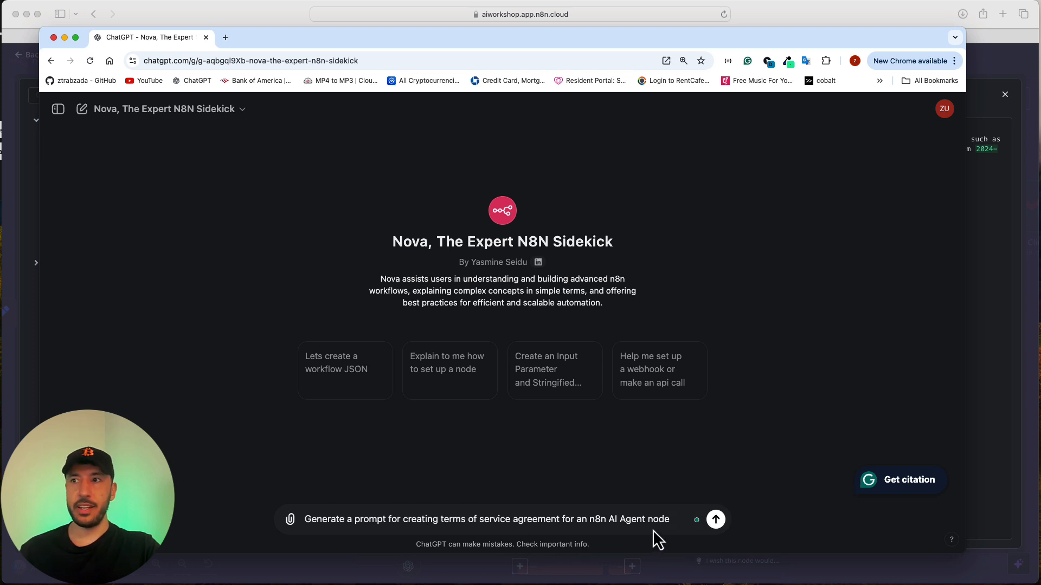
{"action": "key", "text": "Return"}
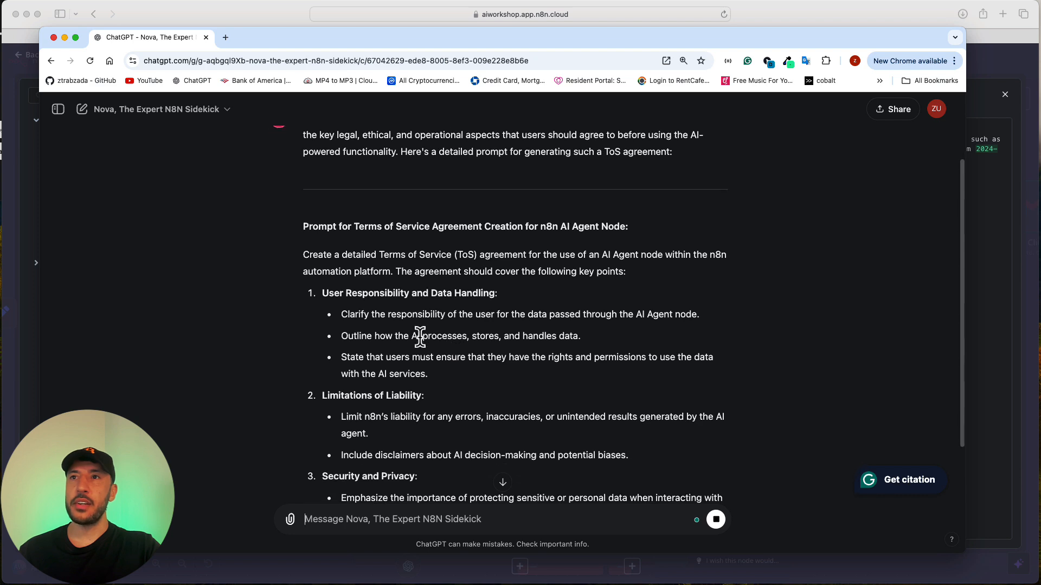
Read through Nova's ten-section Terms of Service prompt, then go back to the n8n prompt editor.
{"action": "scroll", "coordinate": [407, 302], "scroll_direction": "up", "scroll_amount": 3}
{"action": "scroll", "coordinate": [406, 302], "scroll_direction": "down", "scroll_amount": 5}
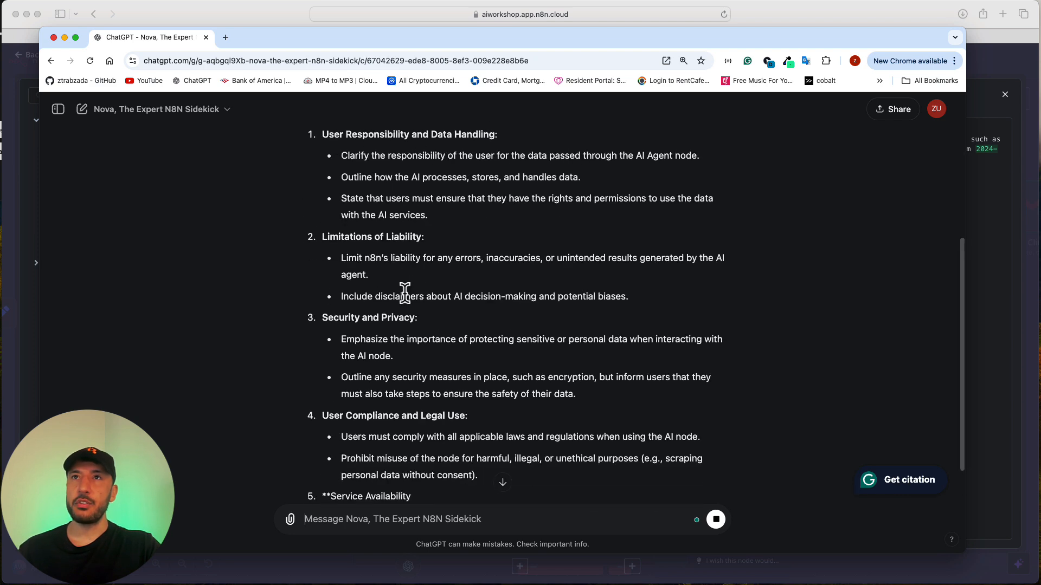
{"action": "scroll", "coordinate": [408, 295], "scroll_direction": "down", "scroll_amount": 2}
{"action": "scroll", "coordinate": [409, 287], "scroll_direction": "up", "scroll_amount": 4}
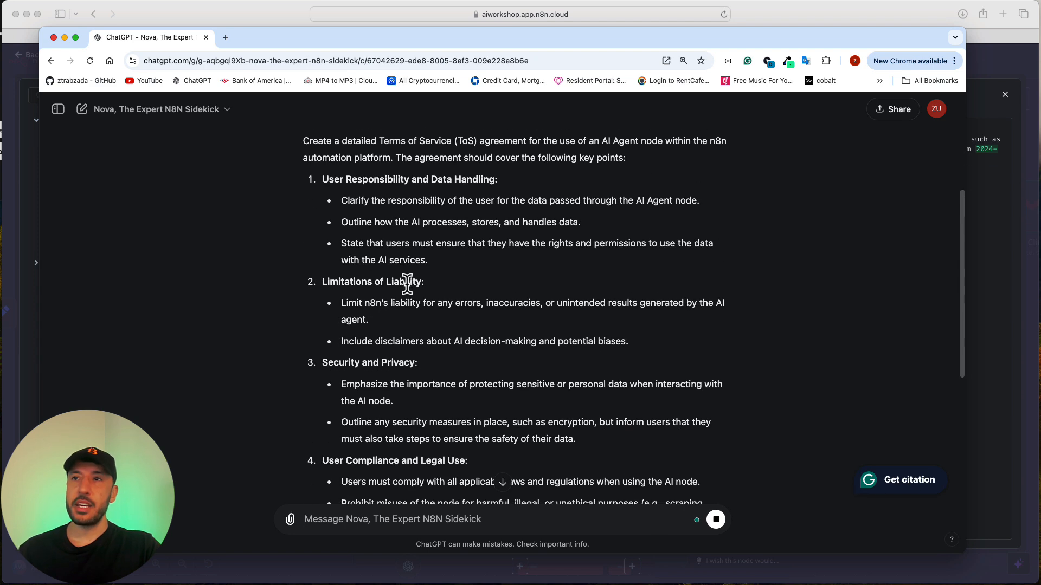
{"action": "scroll", "coordinate": [408, 284], "scroll_direction": "down", "scroll_amount": 4}
{"action": "scroll", "coordinate": [407, 287], "scroll_direction": "down", "scroll_amount": 3}
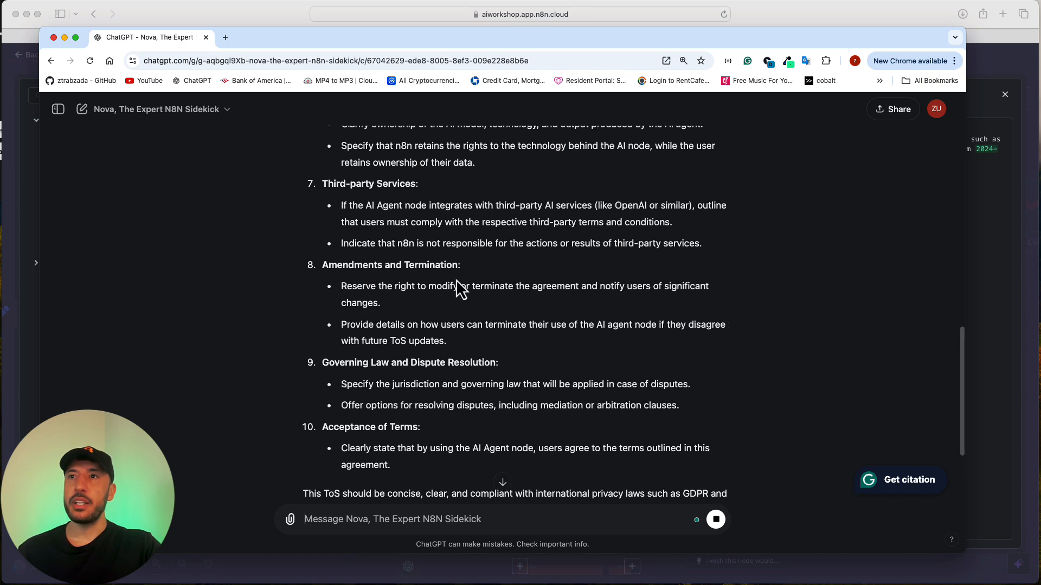
{"action": "scroll", "coordinate": [432, 288], "scroll_direction": "up", "scroll_amount": 10}
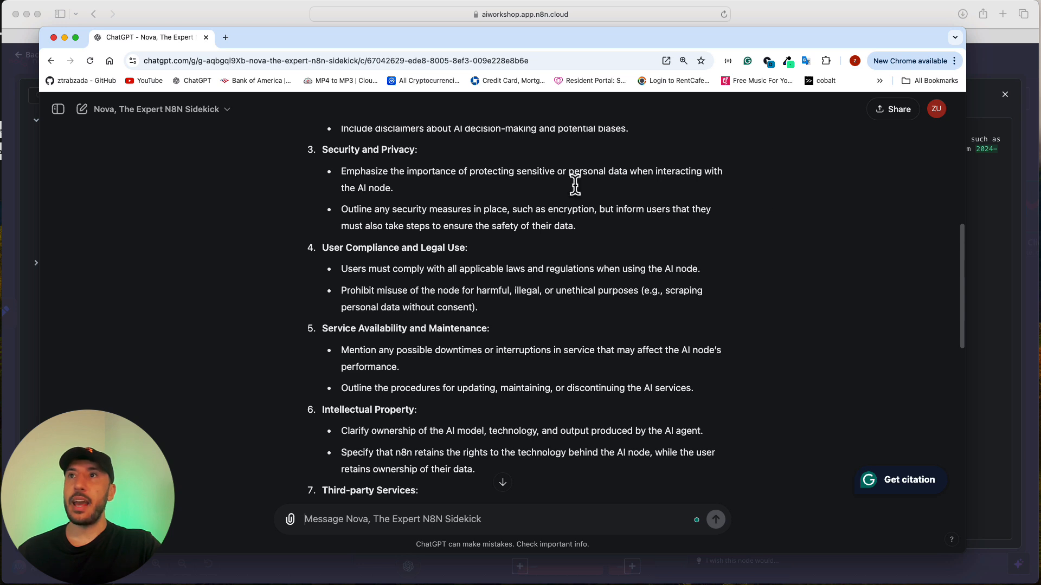
{"action": "left_click", "coordinate": [988, 134]}
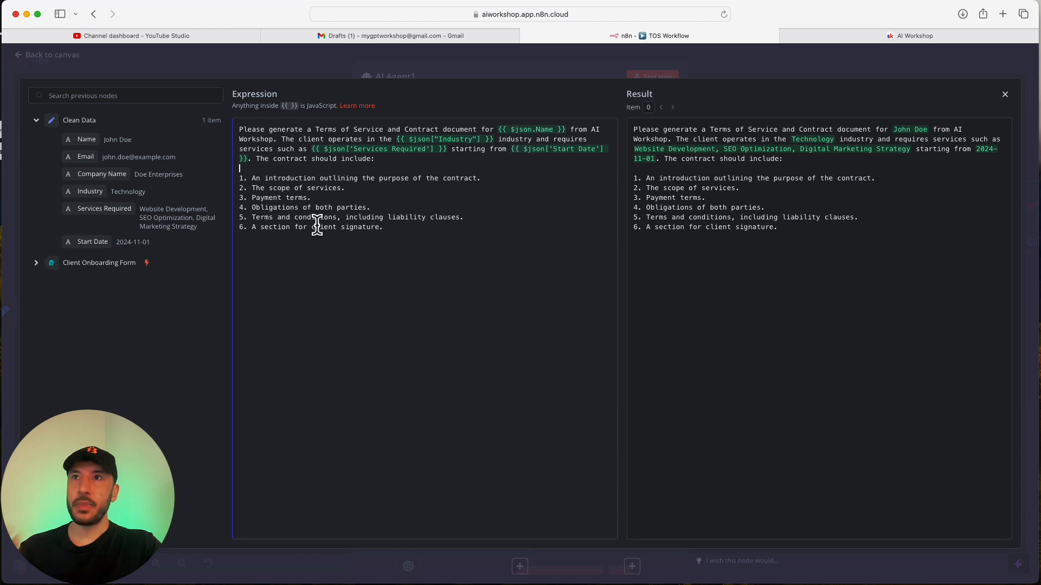
Review the contract's required sections in the prompt and close the expression editor.
{"action": "left_click_drag", "start_coordinate": [442, 253], "coordinate": [278, 161]}
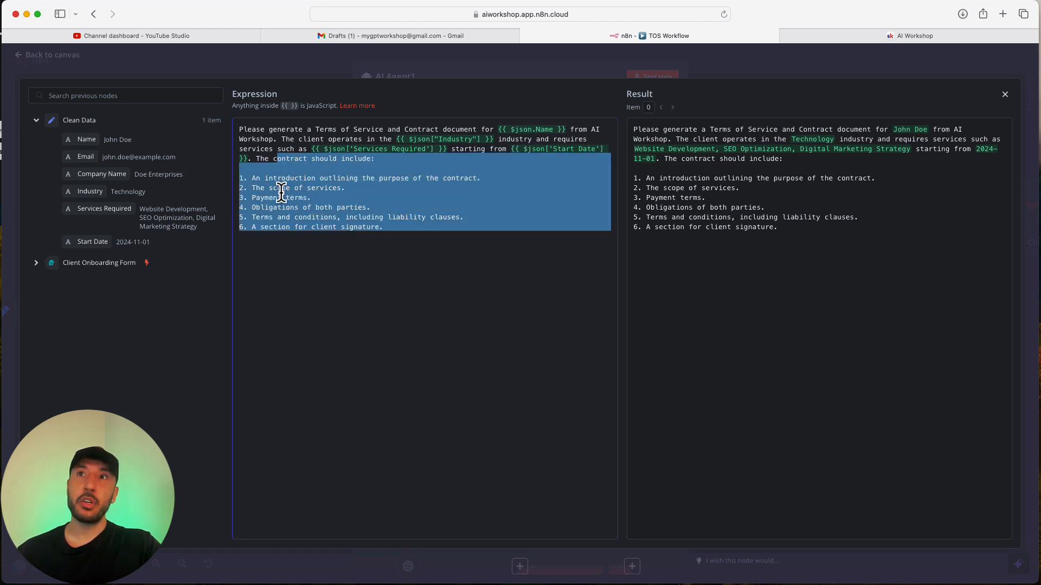
{"action": "left_click", "coordinate": [281, 193]}
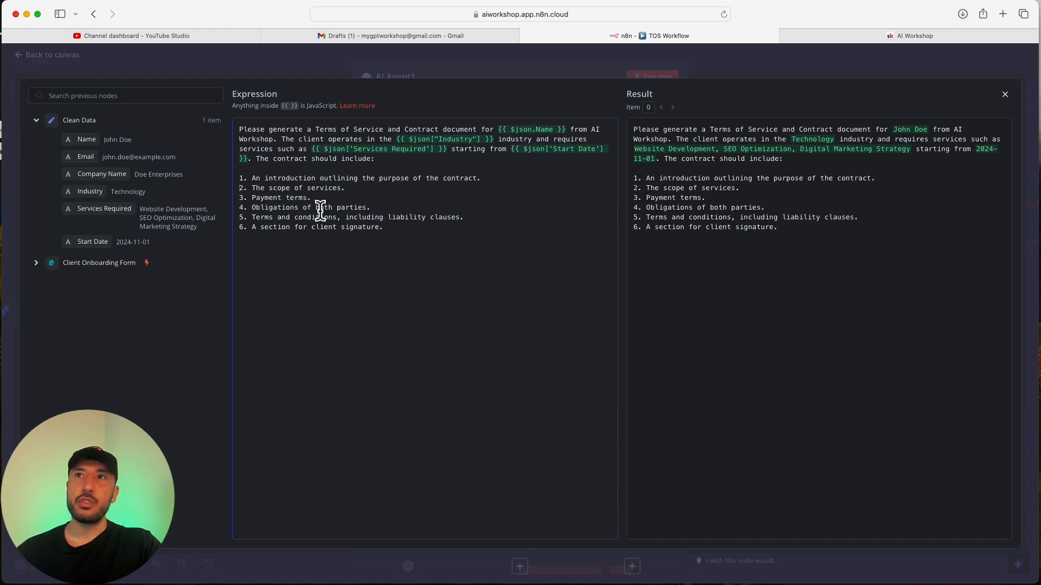
{"action": "double_click", "coordinate": [293, 205]}
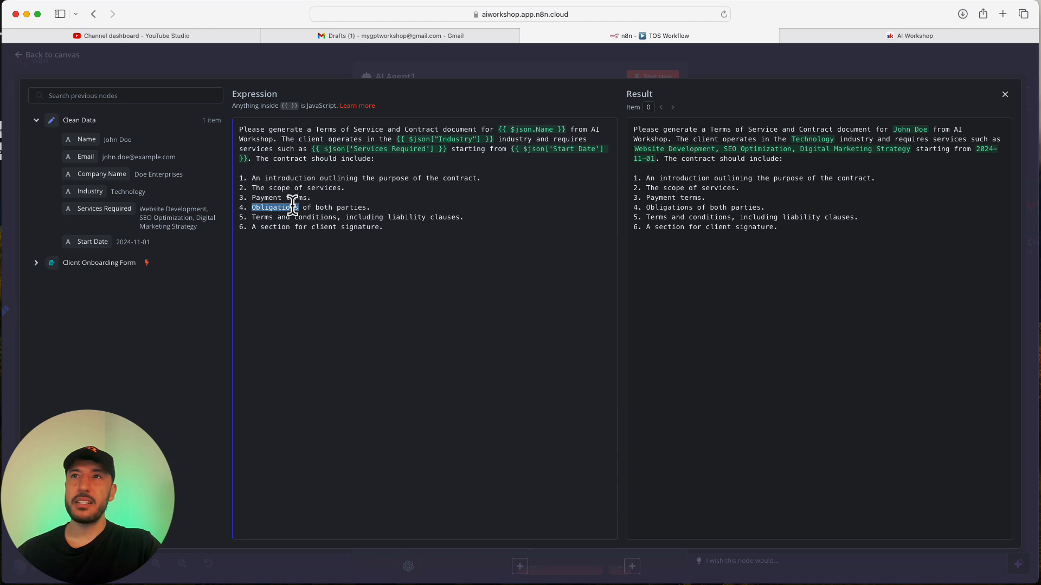
{"action": "left_click", "coordinate": [293, 209]}
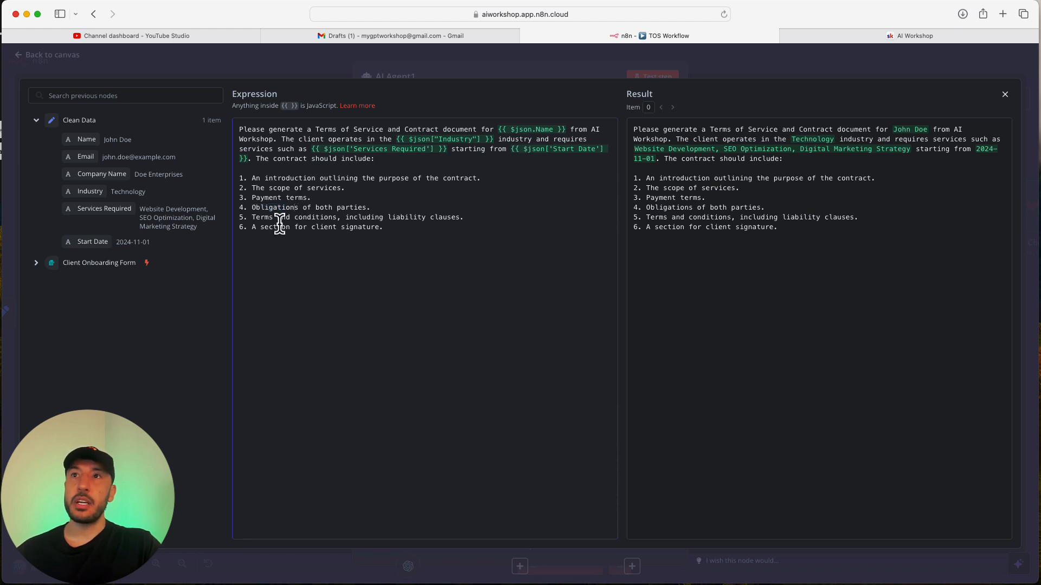
{"action": "left_click", "coordinate": [277, 218]}
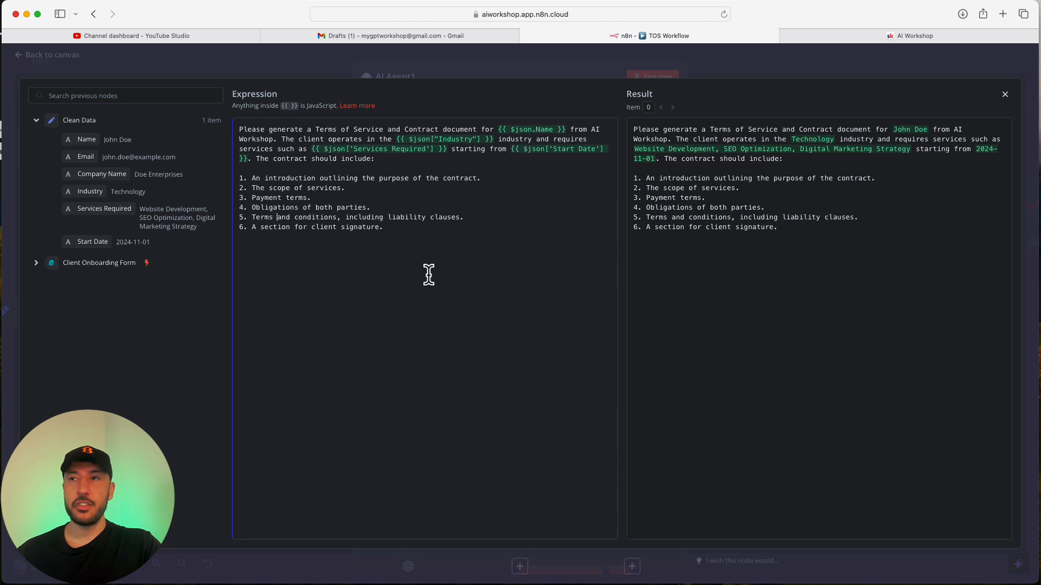
{"action": "left_click", "coordinate": [588, 72]}
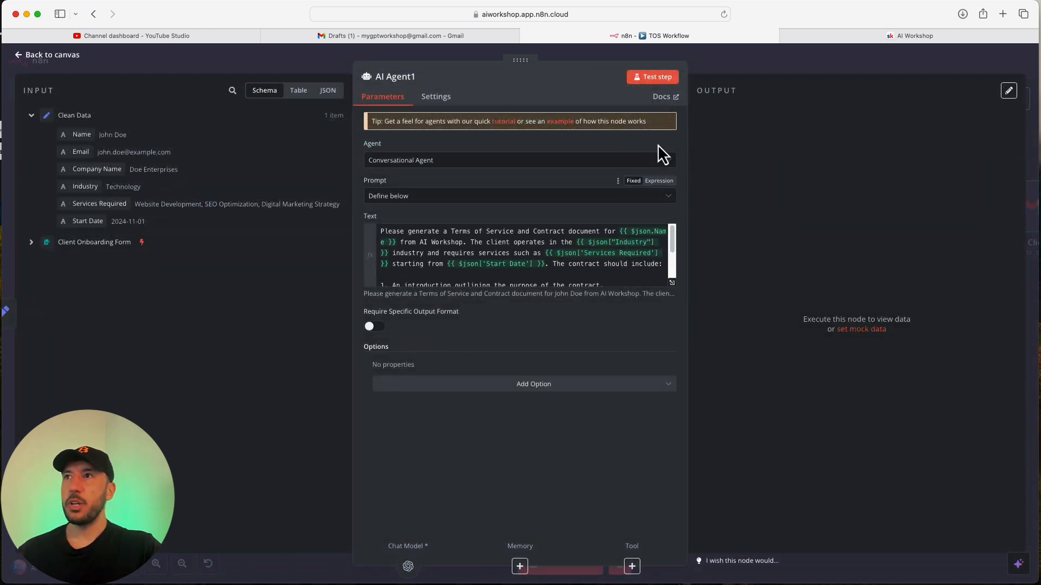
Run AI Agent1 and inspect the generated Terms of Service contract as JSON.
{"action": "left_click", "coordinate": [670, 82]}
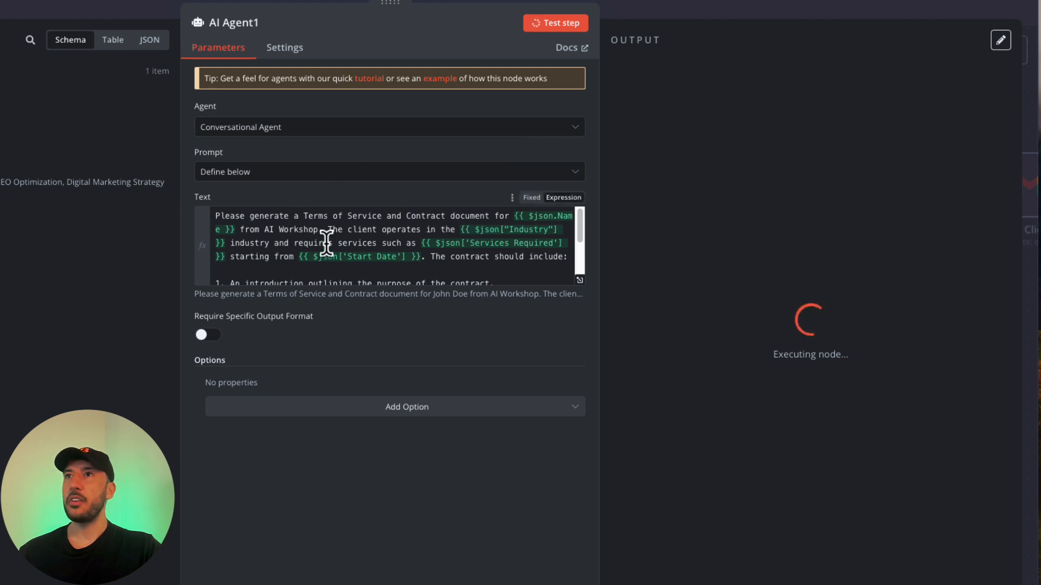
{"action": "left_click", "coordinate": [662, 18]}
{"action": "mouse_move", "coordinate": [575, 287]}
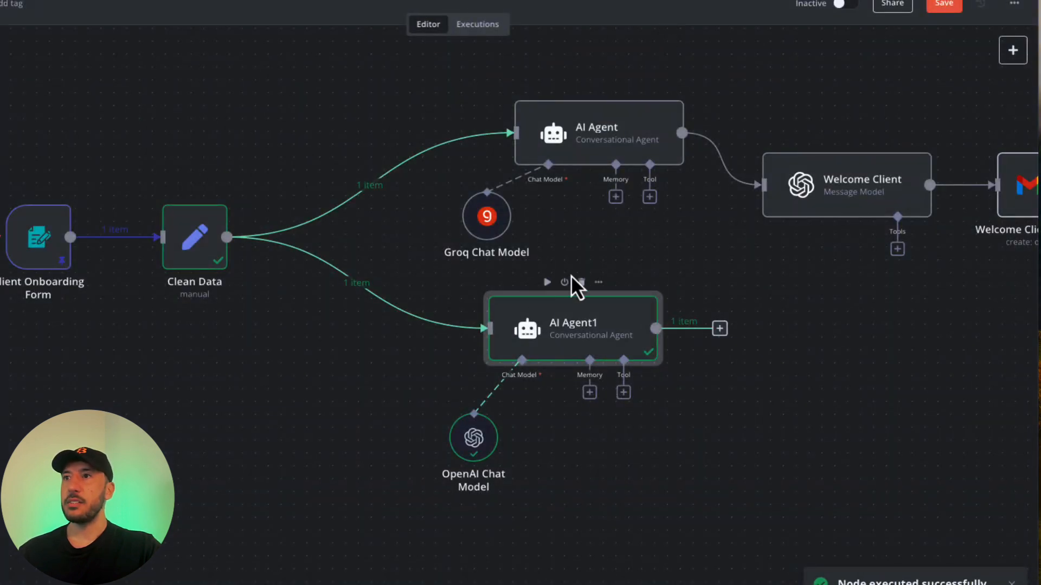
{"action": "double_click", "coordinate": [545, 327]}
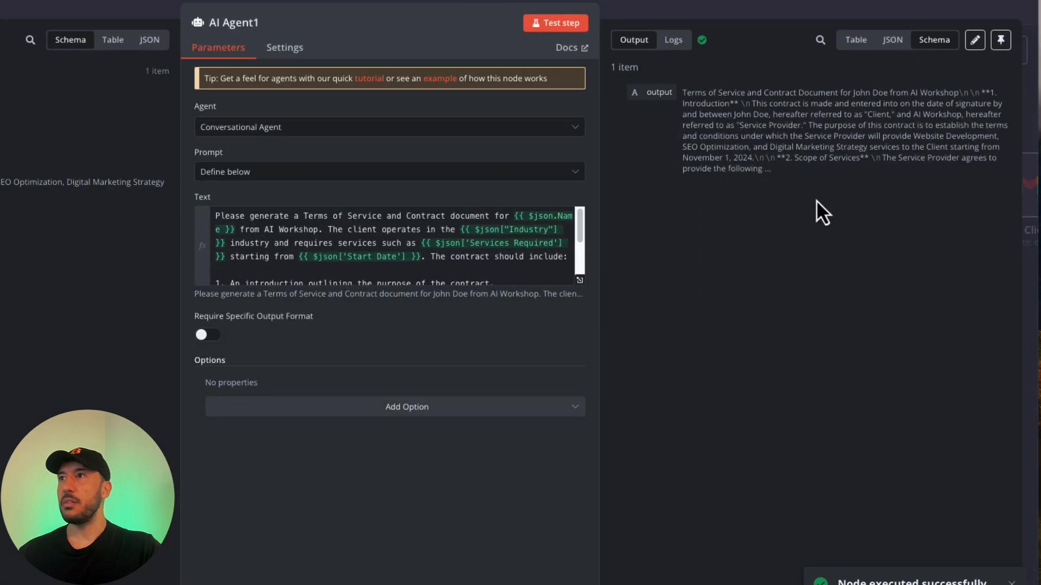
{"action": "left_click", "coordinate": [893, 40]}
{"action": "scroll", "coordinate": [791, 244], "scroll_direction": "down", "scroll_amount": 10}
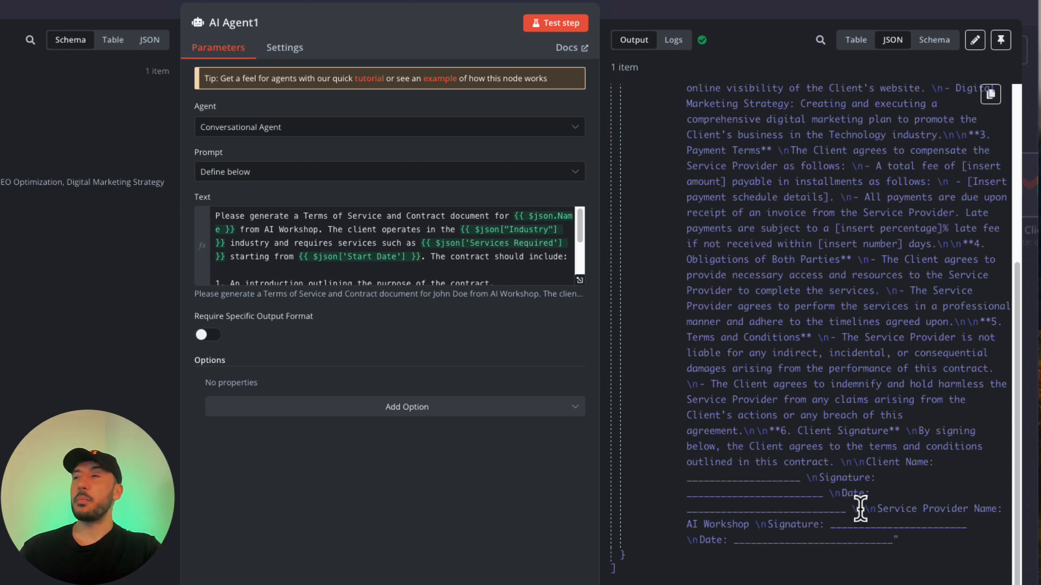
{"action": "scroll", "coordinate": [752, 268], "scroll_direction": "up", "scroll_amount": 5}
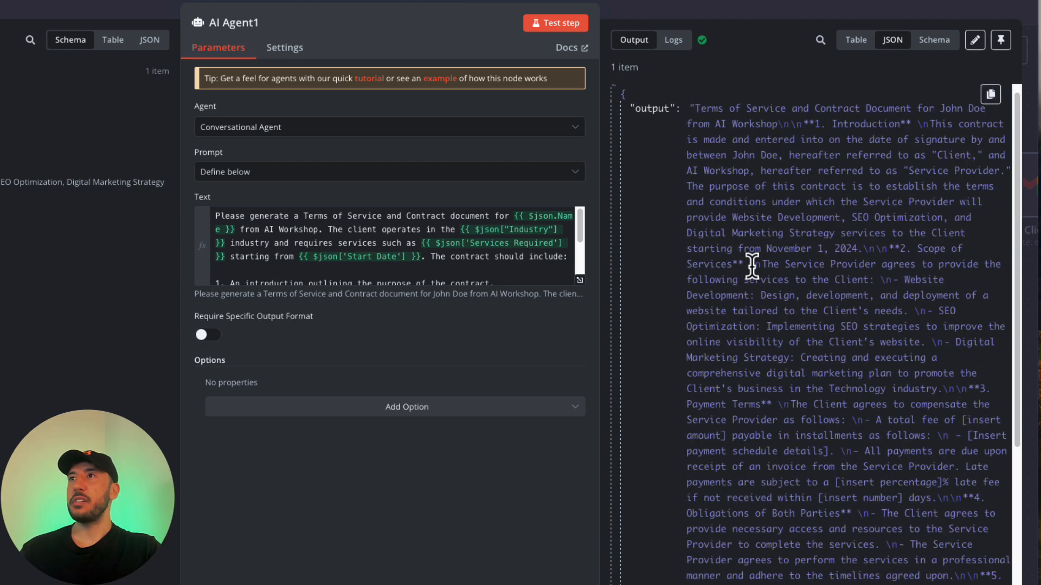
{"action": "left_click", "coordinate": [631, 15]}
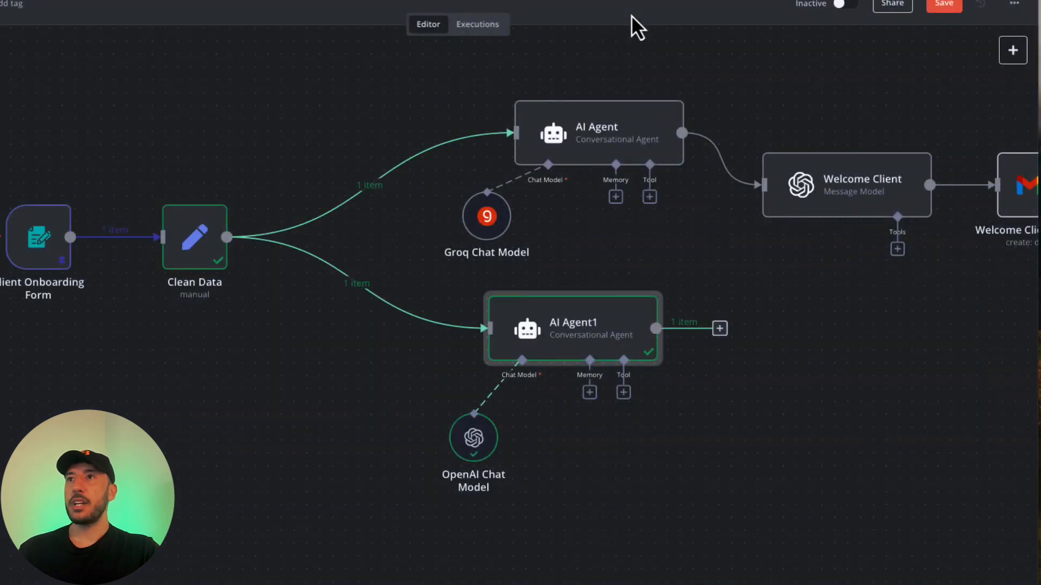
Reopen AI Agent1 to review the contract output again, then close it.
{"action": "double_click", "coordinate": [560, 336]}
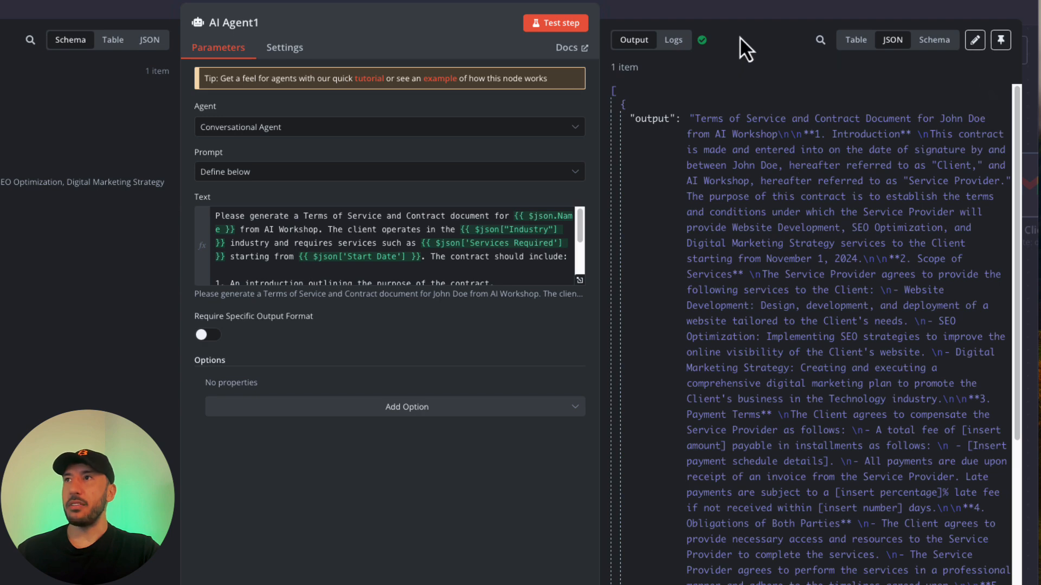
{"action": "scroll", "coordinate": [761, 233], "scroll_direction": "down", "scroll_amount": 5}
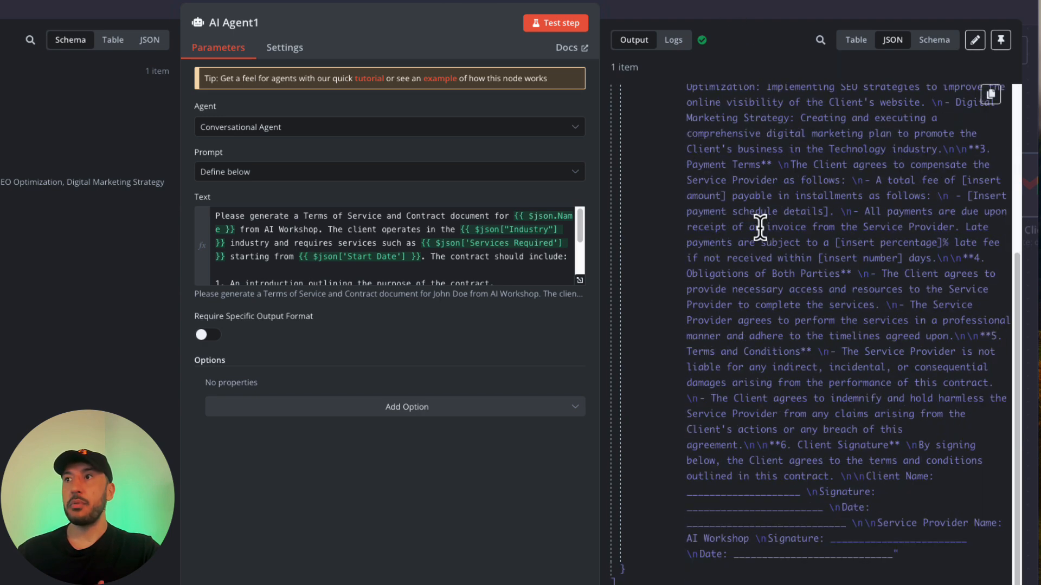
{"action": "scroll", "coordinate": [761, 369], "scroll_direction": "up", "scroll_amount": 1}
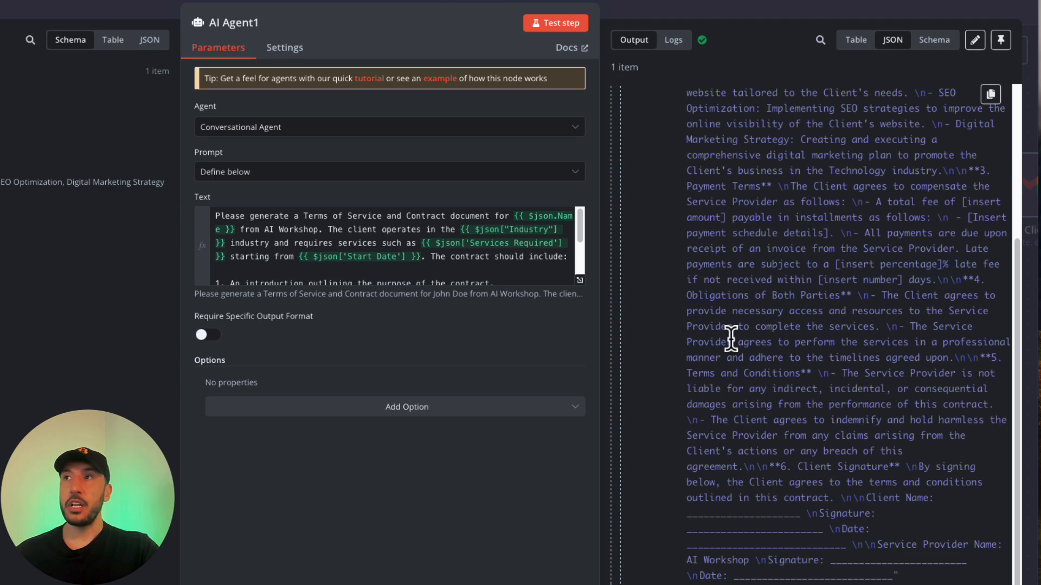
{"action": "left_click", "coordinate": [753, 12]}
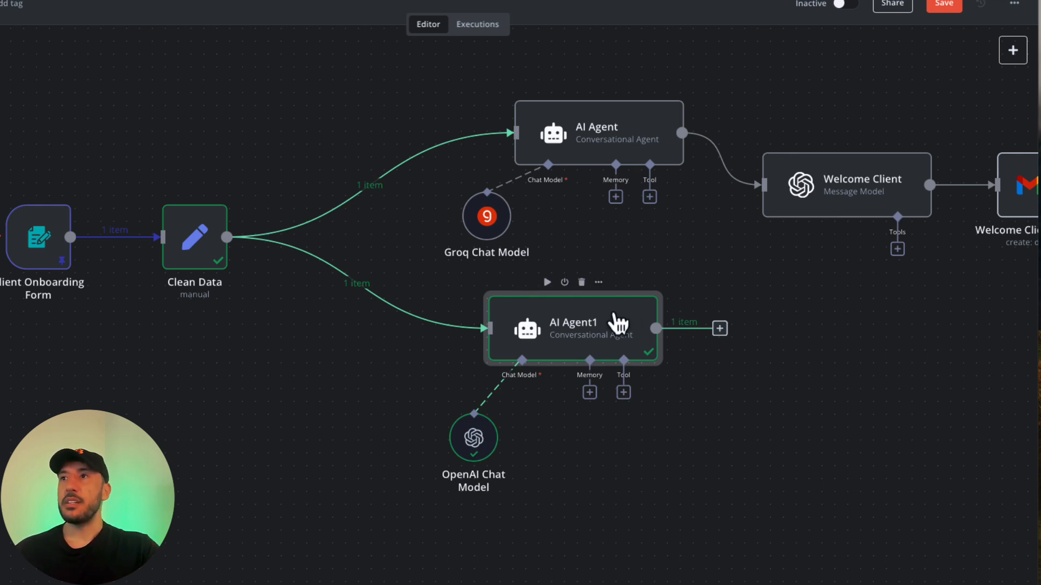
Shift AI Agent1 and its chat model left, duplicate Welcome Client, and connect AI Agent1 to Welcome Client1.
{"action": "left_click_drag", "start_coordinate": [609, 315], "coordinate": [518, 314]}
{"action": "left_click_drag", "start_coordinate": [475, 451], "coordinate": [385, 450]}
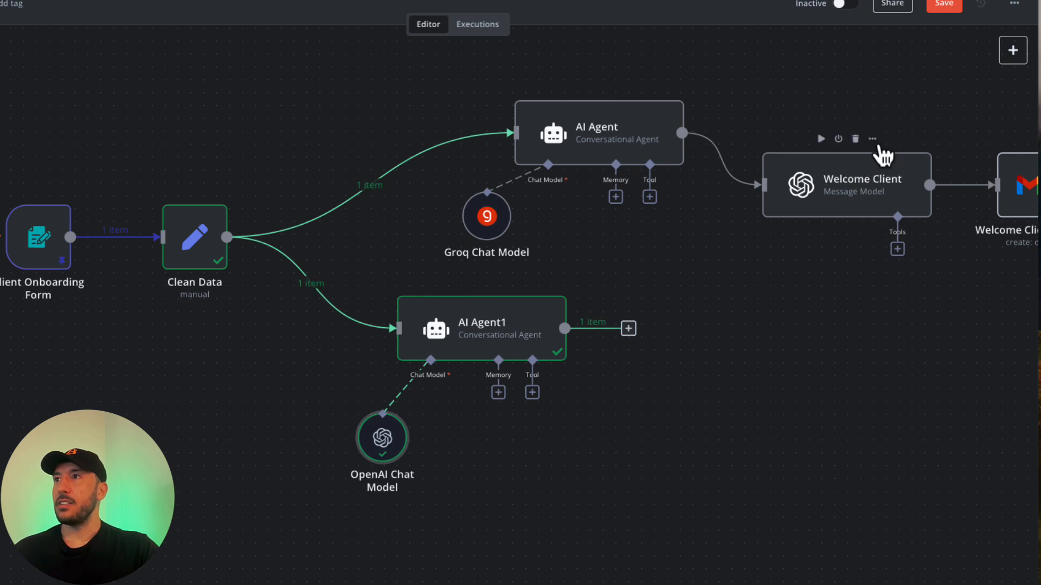
{"action": "left_click", "coordinate": [874, 141]}
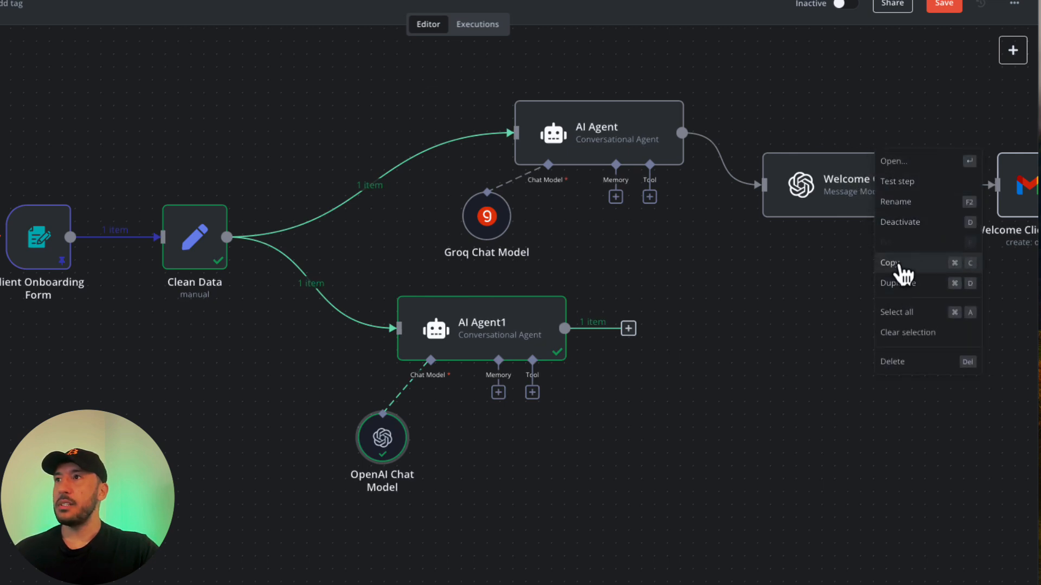
{"action": "left_click", "coordinate": [897, 282]}
{"action": "left_click_drag", "start_coordinate": [692, 476], "coordinate": [803, 310]}
{"action": "left_click_drag", "start_coordinate": [629, 328], "coordinate": [732, 343]}
Rename the Welcome Client1 node to TOS Contract.
{"action": "double_click", "coordinate": [731, 343]}
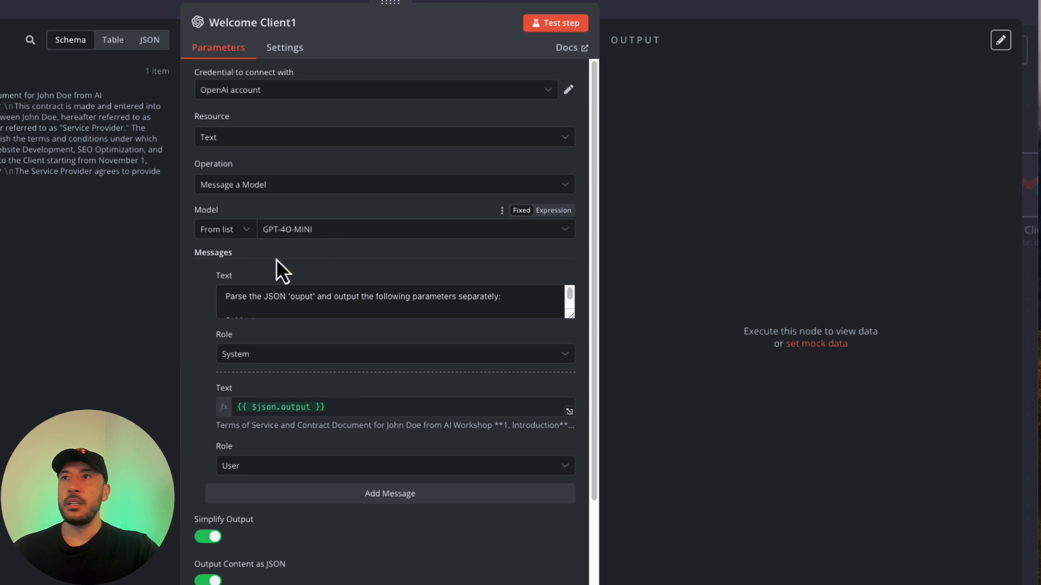
{"action": "scroll", "coordinate": [410, 299], "scroll_direction": "down", "scroll_amount": 2}
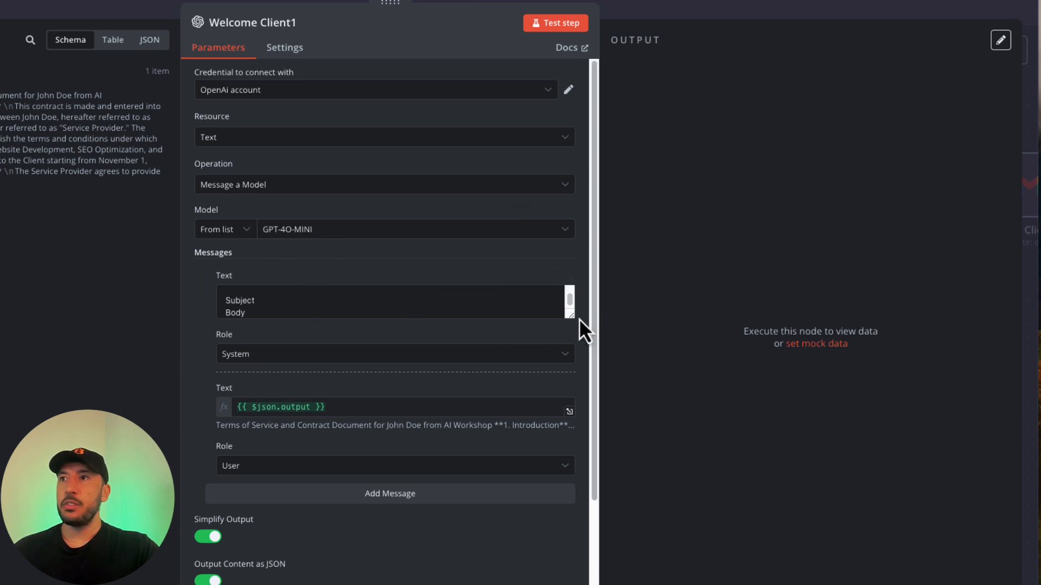
{"action": "left_click_drag", "start_coordinate": [564, 314], "coordinate": [576, 387]}
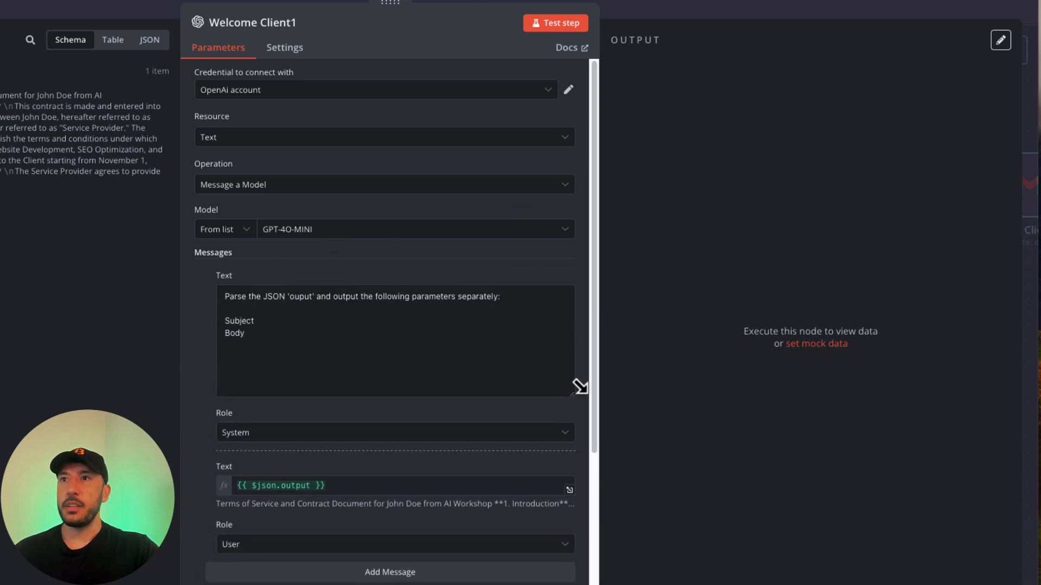
{"action": "left_click", "coordinate": [290, 24]}
{"action": "double_click", "coordinate": [390, 16]}
{"action": "key", "text": "ctrl+a"}
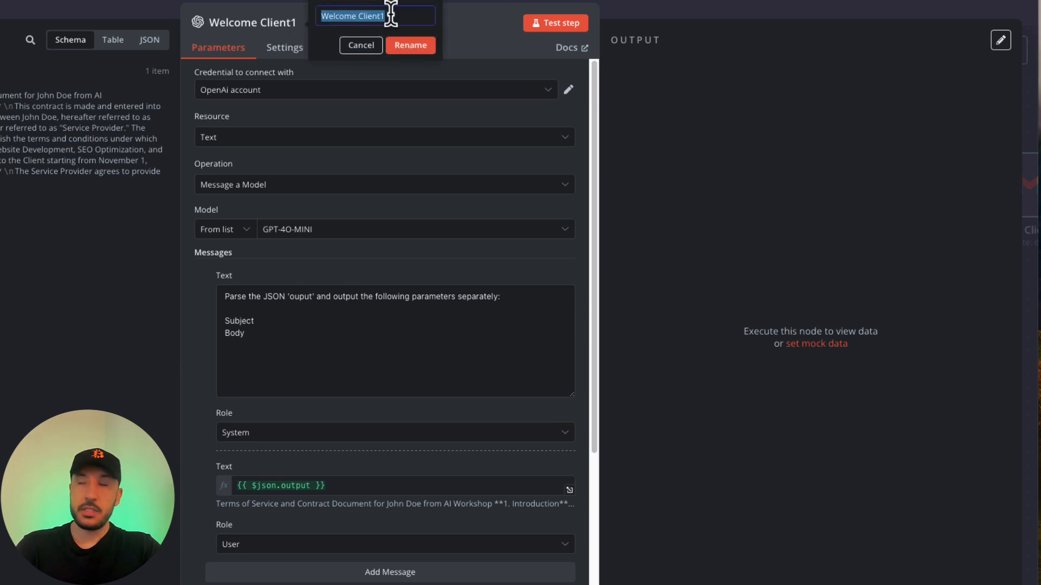
{"action": "type", "text": "TOS Contract"}
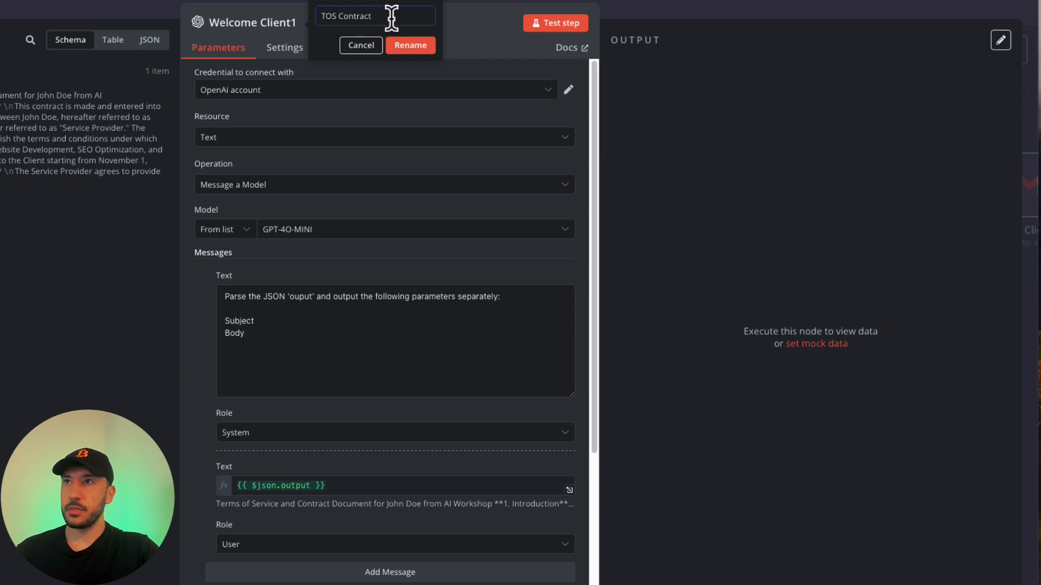
{"action": "left_click", "coordinate": [410, 46]}
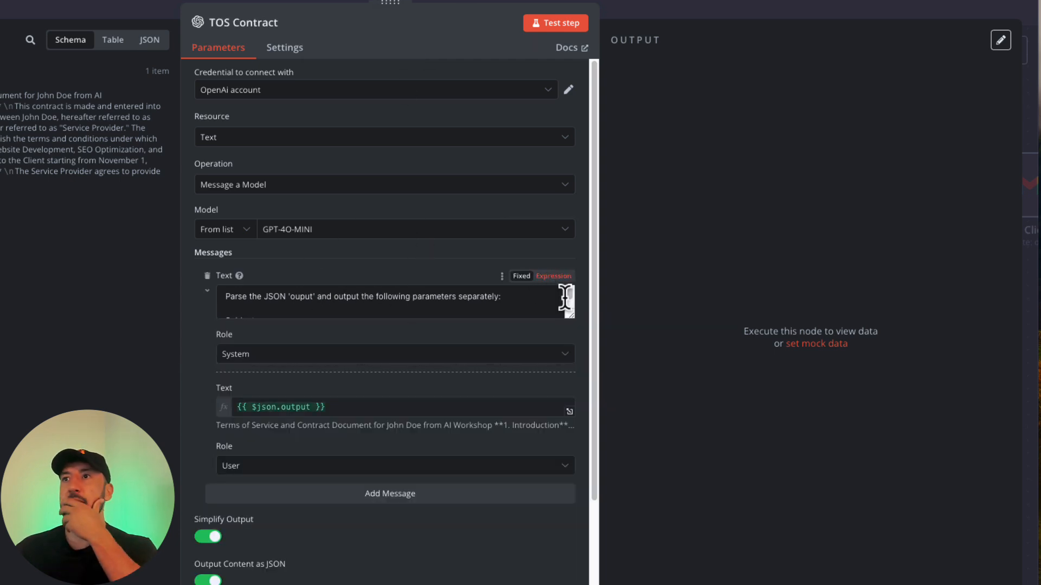
Move the output message above the system prompt, delete its expression, and make it Fixed text.
{"action": "double_click", "coordinate": [573, 319]}
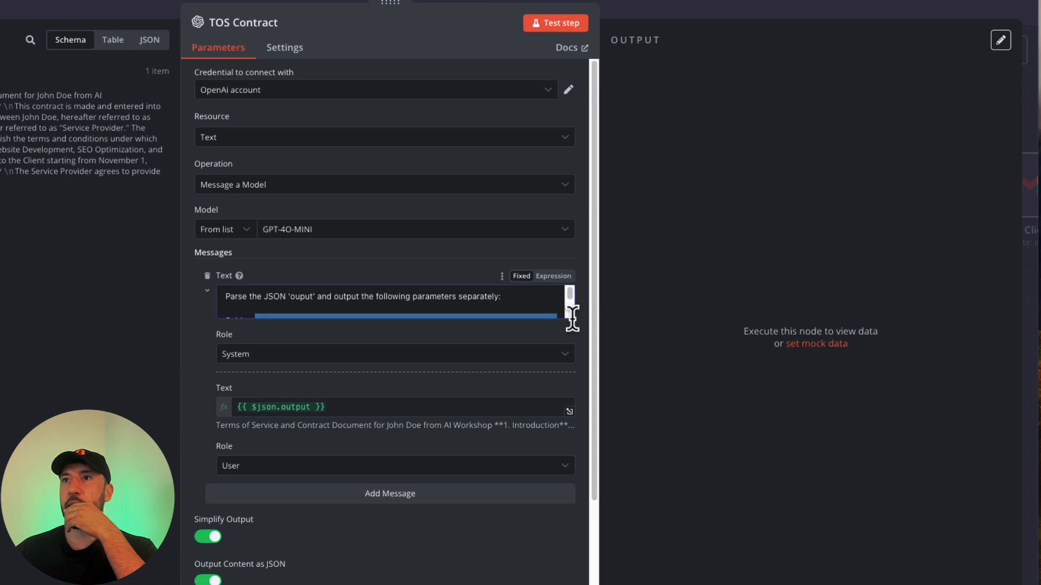
{"action": "left_click_drag", "start_coordinate": [573, 318], "coordinate": [587, 401]}
{"action": "left_click", "coordinate": [495, 365]}
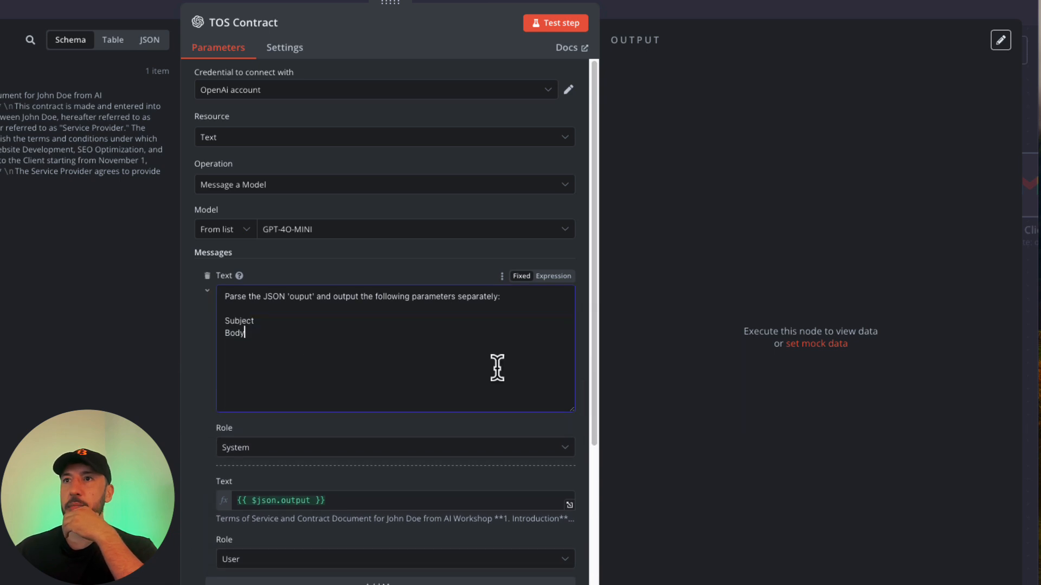
{"action": "left_click_drag", "start_coordinate": [495, 365], "coordinate": [207, 307]}
{"action": "left_click", "coordinate": [206, 293]}
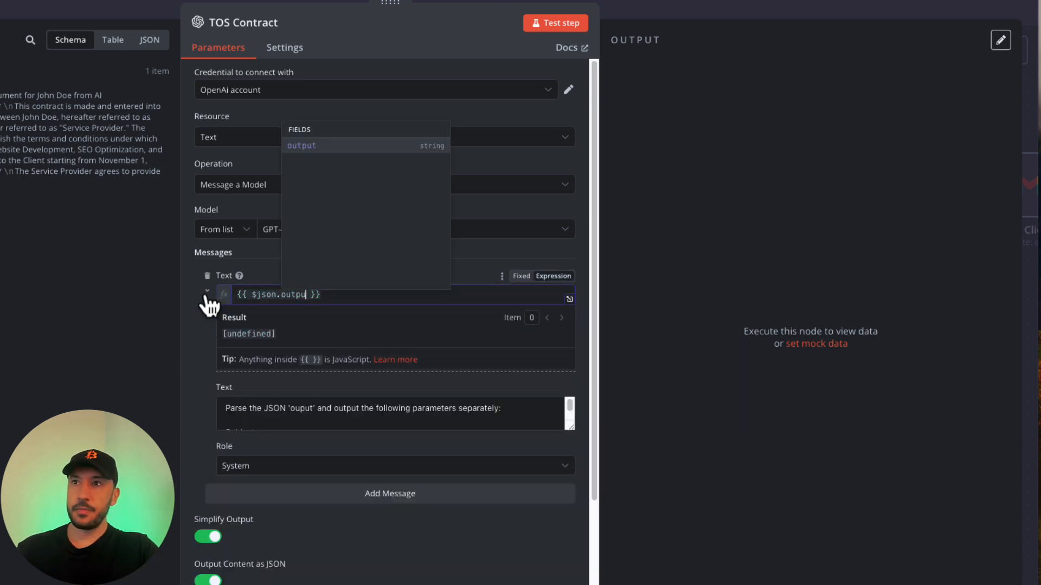
{"action": "type", "text": "t"}
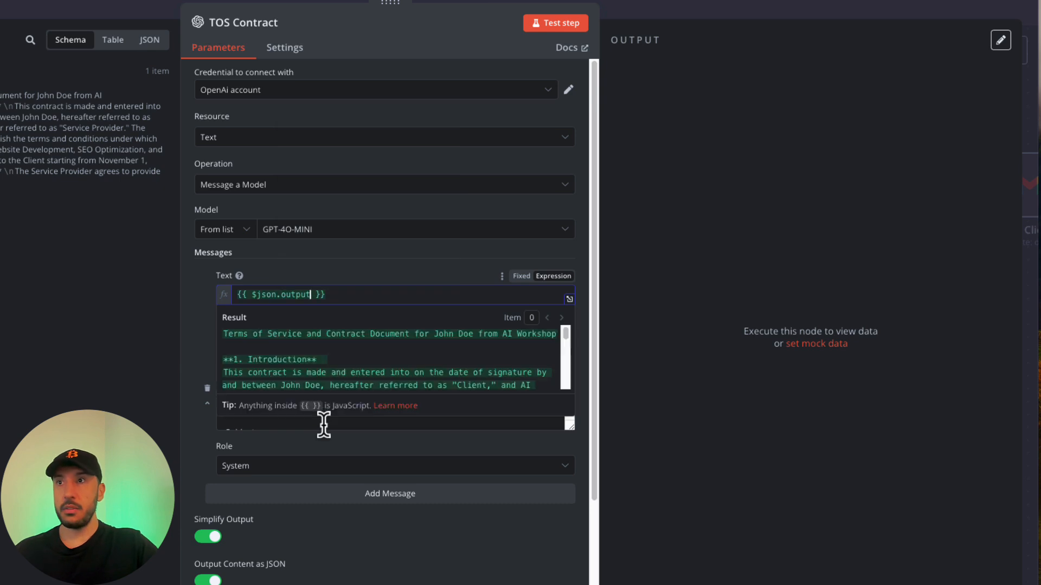
{"action": "left_click", "coordinate": [391, 274]}
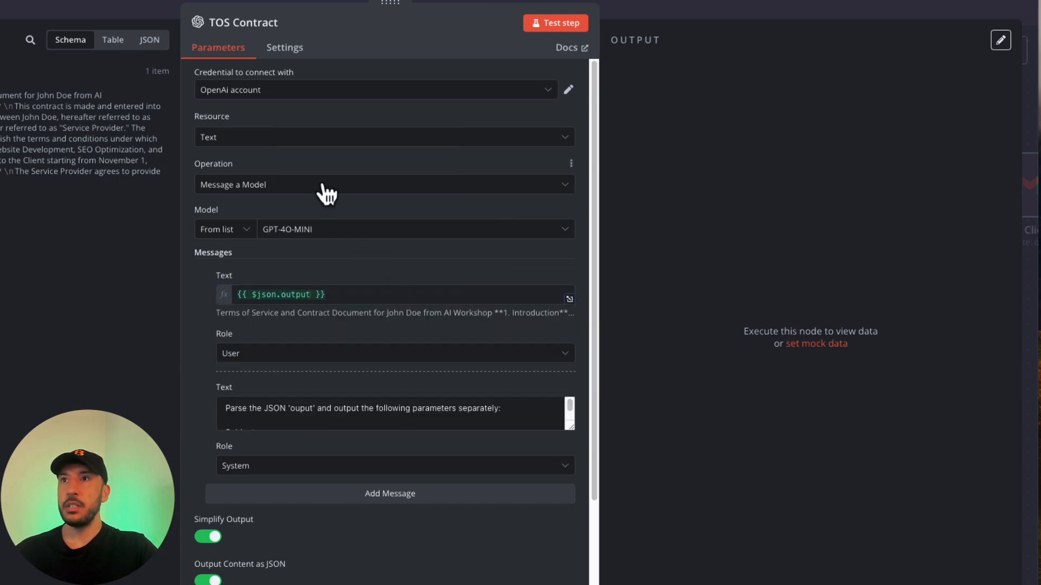
{"action": "left_click", "coordinate": [373, 295]}
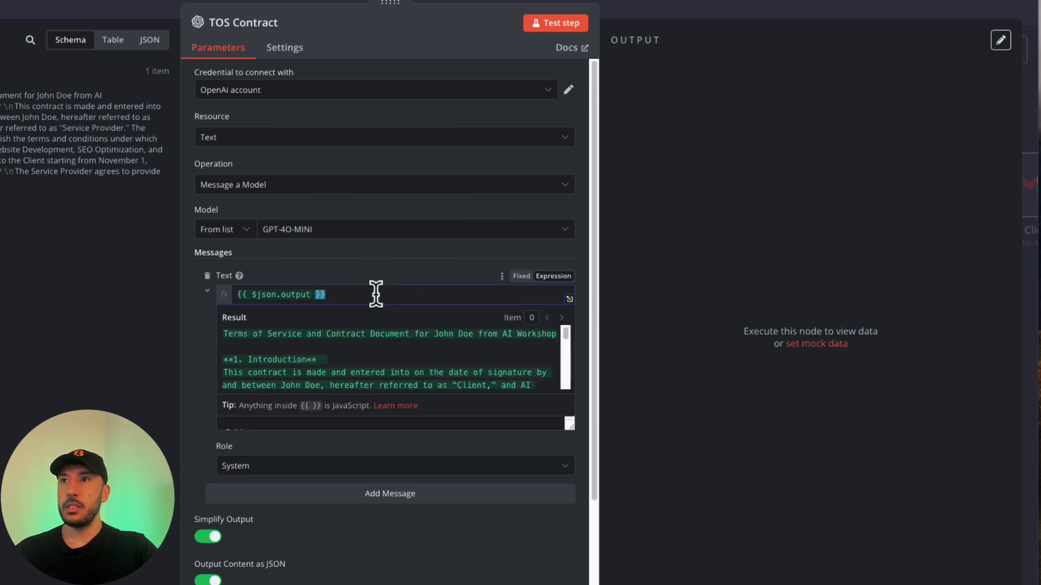
{"action": "key", "text": "ctrl+a"}
{"action": "key", "text": "BackSpace"}
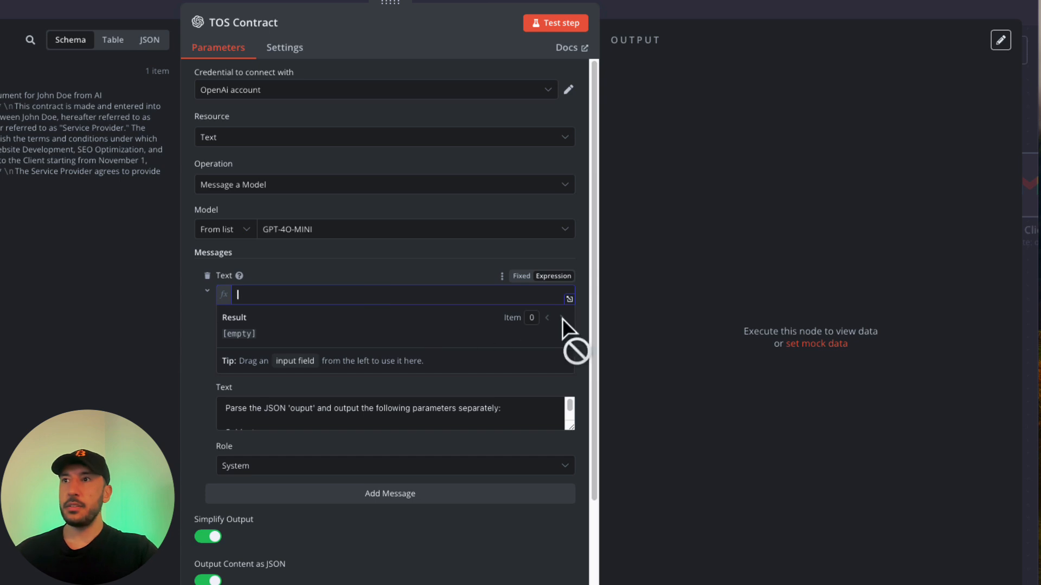
{"action": "left_click", "coordinate": [521, 280]}
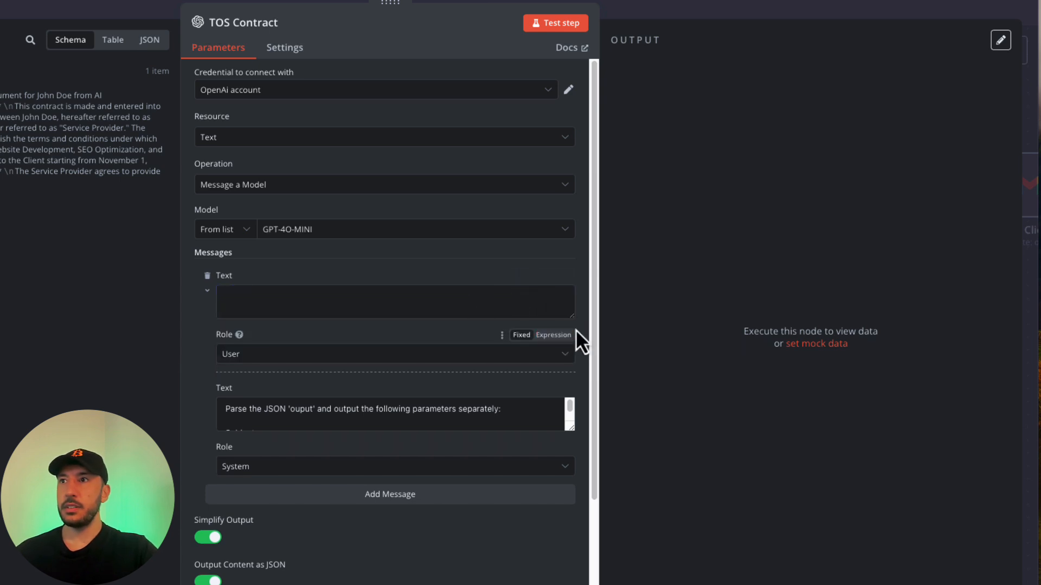
Paste the Title/Body parsing prompt into the empty message and add a blank line after 'parameters:'.
{"action": "left_click_drag", "start_coordinate": [563, 308], "coordinate": [601, 434]}
{"action": "left_click", "coordinate": [291, 332]}
{"action": "type", "text": "Parse the JSON 'output' and return the following:  Parse the JSON 'output' and return the following parameters: - Title: Extract only the \"title\" field. - Body: Combine all other fields into a single text block and format it like an official contract (e.g., NDA or Terms of Service)."}
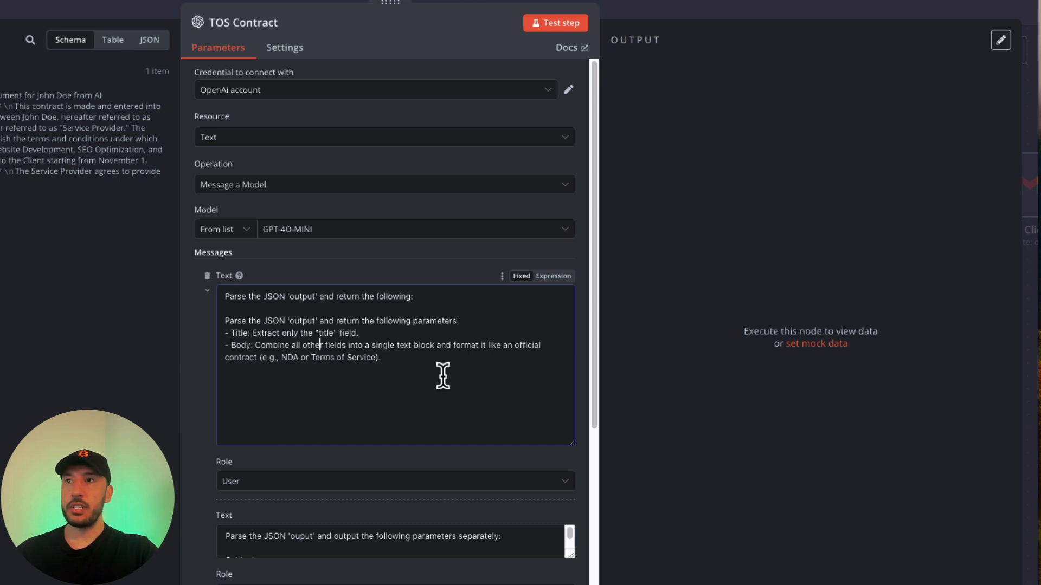
{"action": "left_click", "coordinate": [469, 321]}
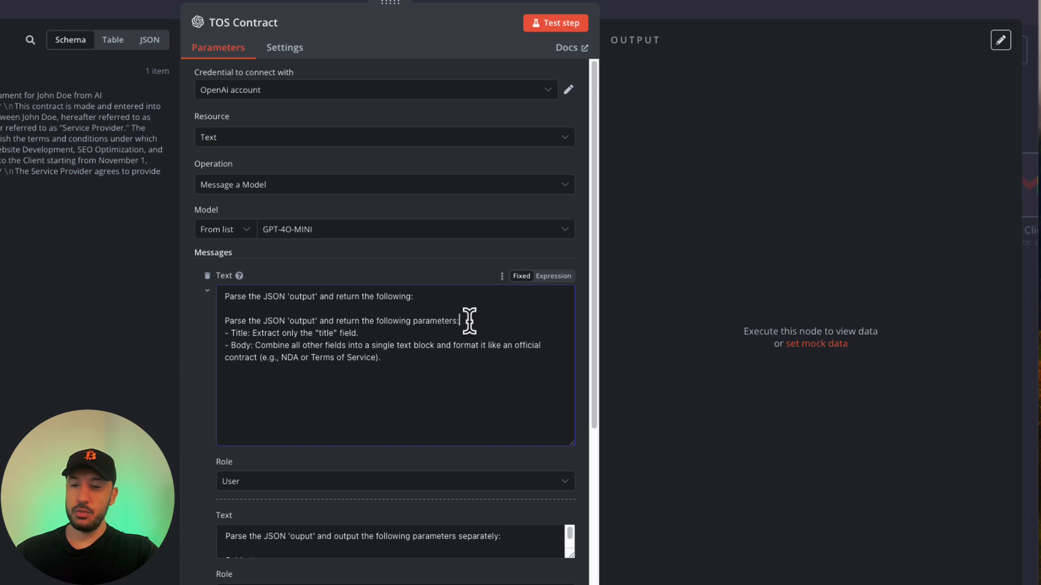
{"action": "key", "text": "Return"}
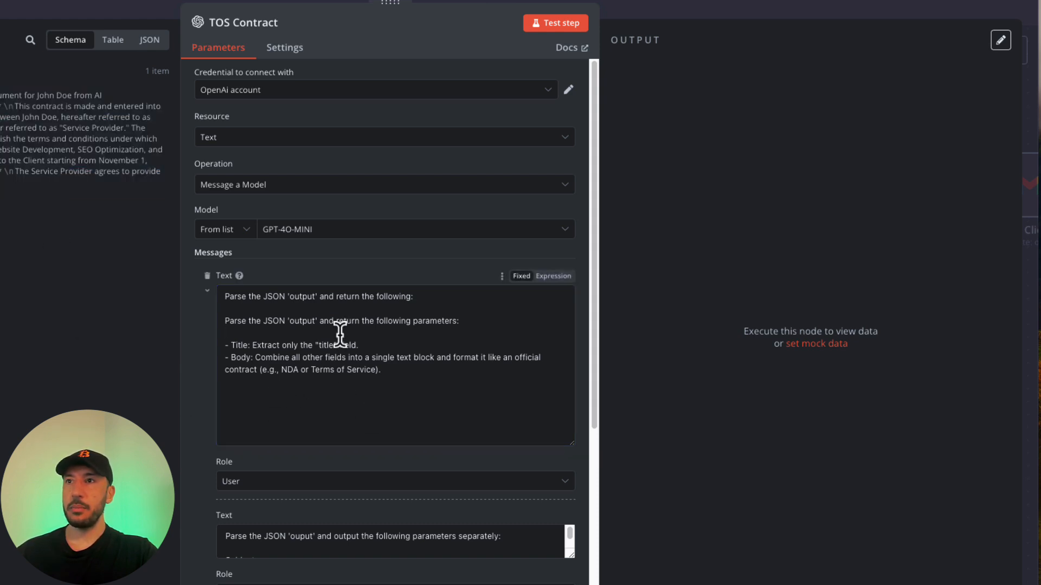
{"action": "left_click", "coordinate": [311, 370]}
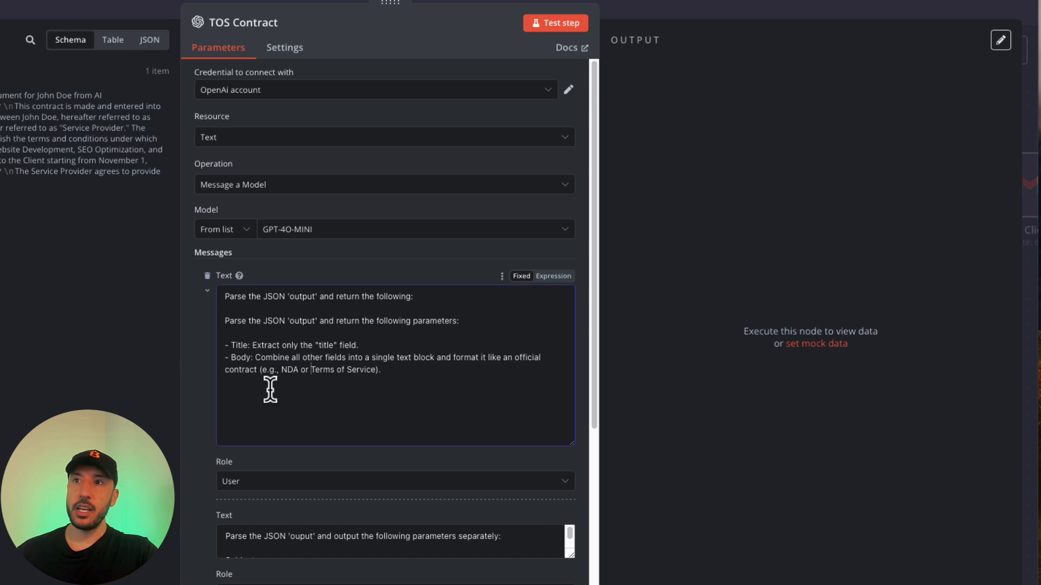
{"action": "left_click", "coordinate": [292, 382]}
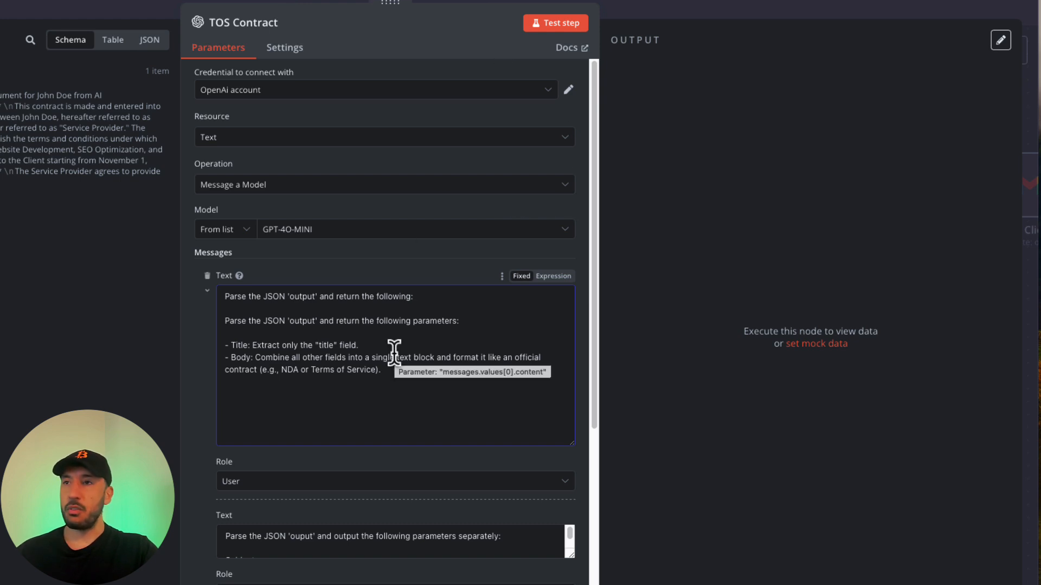
{"action": "left_click", "coordinate": [392, 371]}
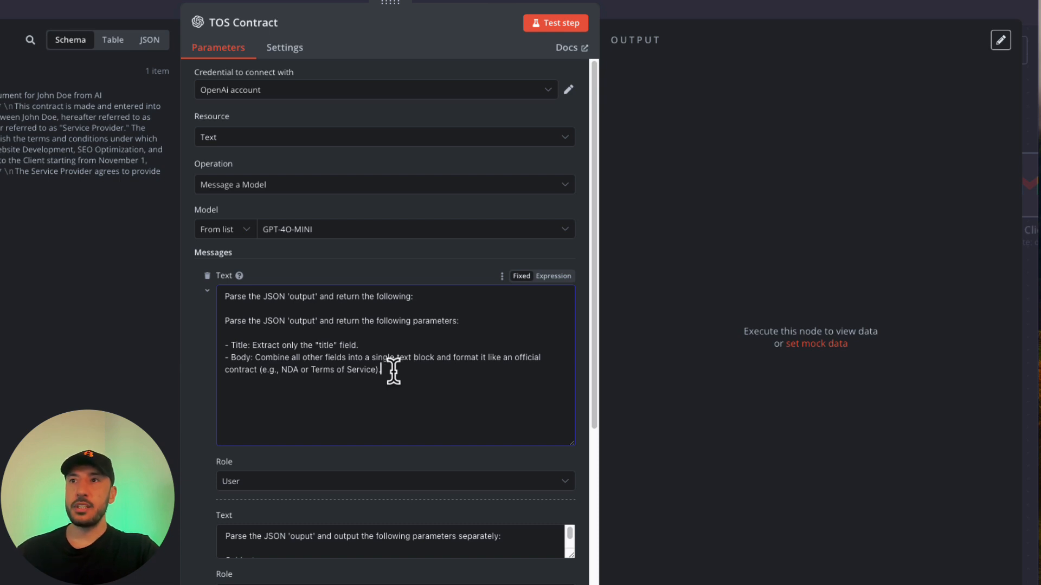
{"action": "left_click_drag", "start_coordinate": [393, 371], "coordinate": [305, 372]}
{"action": "left_click", "coordinate": [397, 377]}
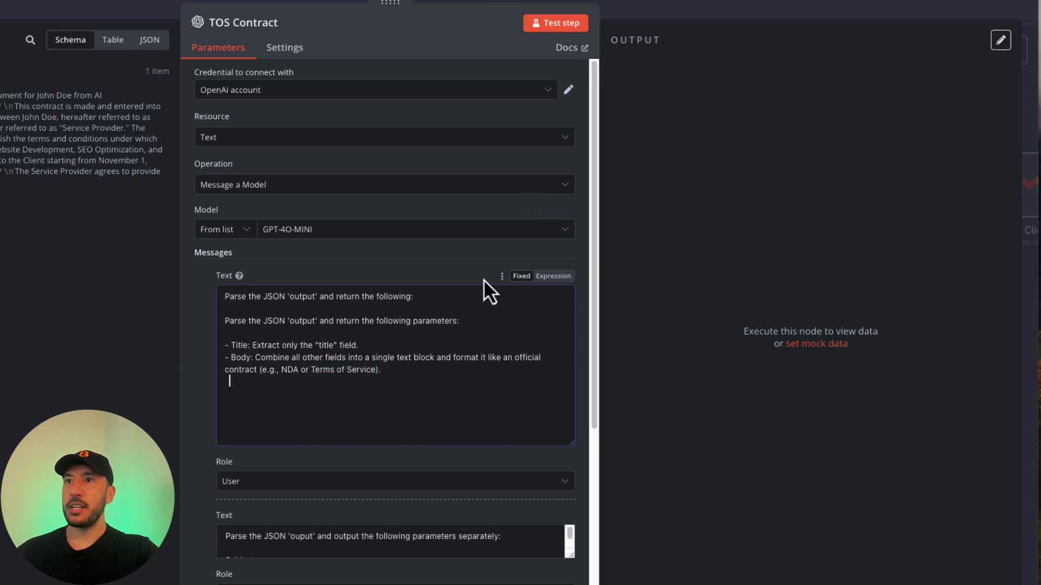
Set the first message's role to System and make the second a User message carrying the agent's output.
{"action": "scroll", "coordinate": [313, 400], "scroll_direction": "down", "scroll_amount": 5}
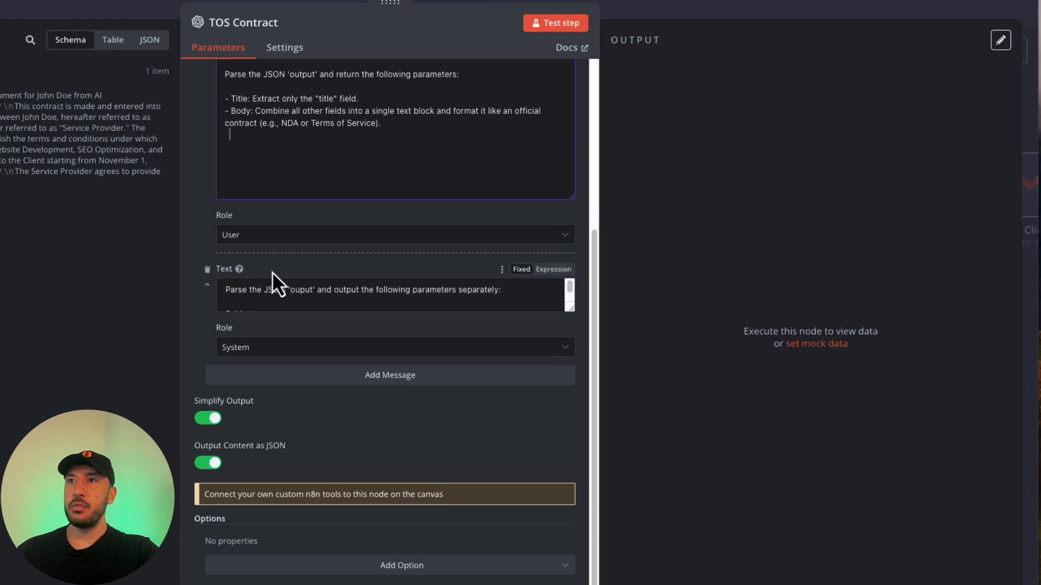
{"action": "scroll", "coordinate": [290, 287], "scroll_direction": "down", "scroll_amount": 1}
{"action": "scroll", "coordinate": [295, 293], "scroll_direction": "up", "scroll_amount": 1}
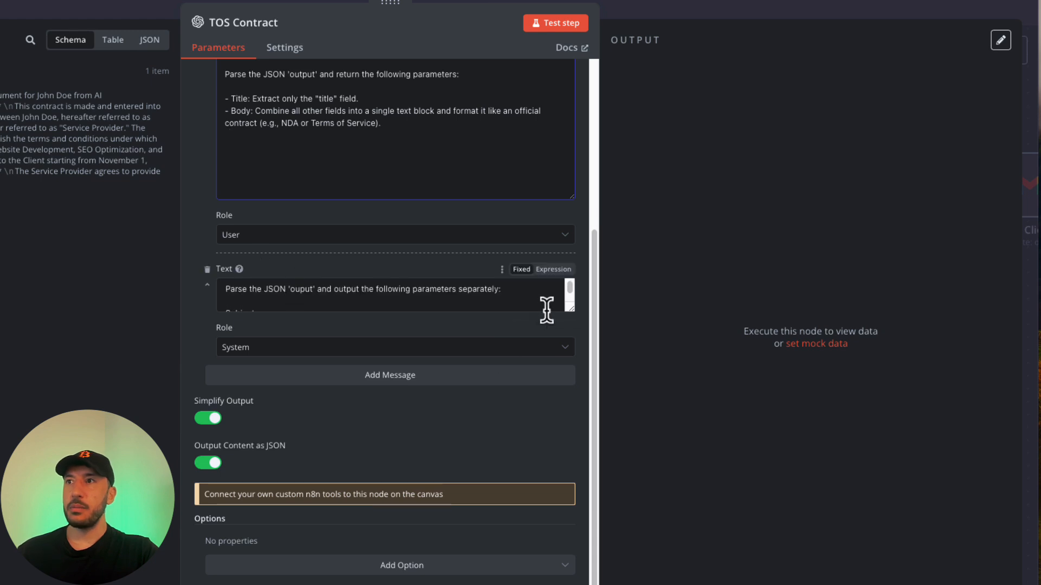
{"action": "left_click_drag", "start_coordinate": [571, 308], "coordinate": [593, 411]}
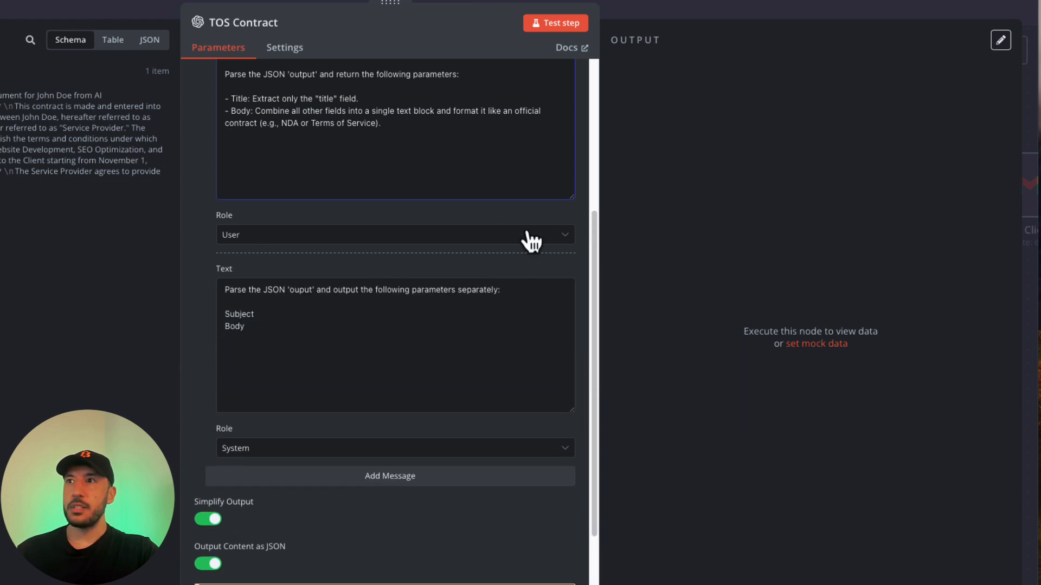
{"action": "scroll", "coordinate": [530, 242], "scroll_direction": "up", "scroll_amount": 2}
{"action": "left_click", "coordinate": [563, 333]}
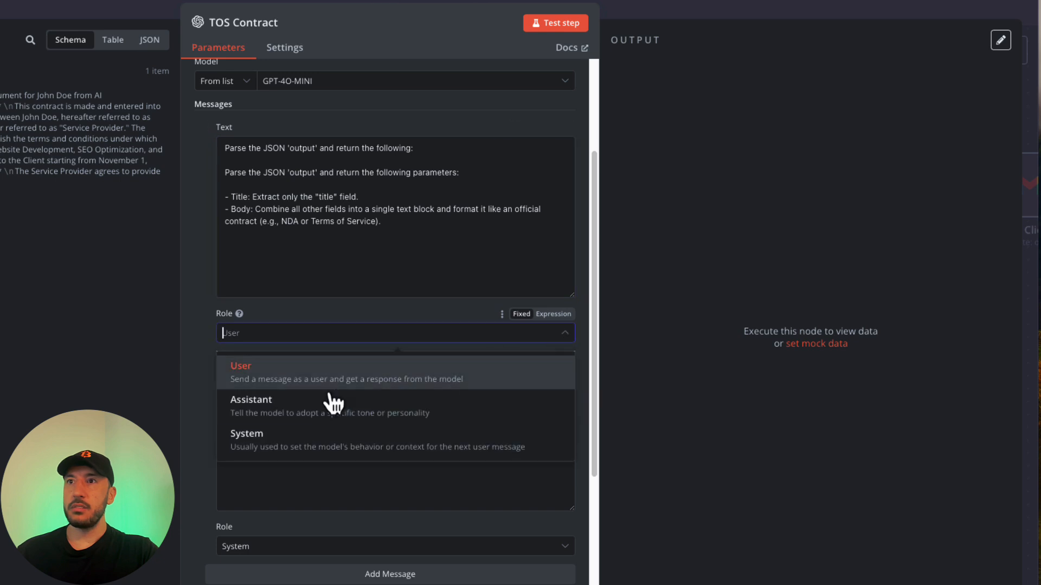
{"action": "left_click", "coordinate": [267, 441]}
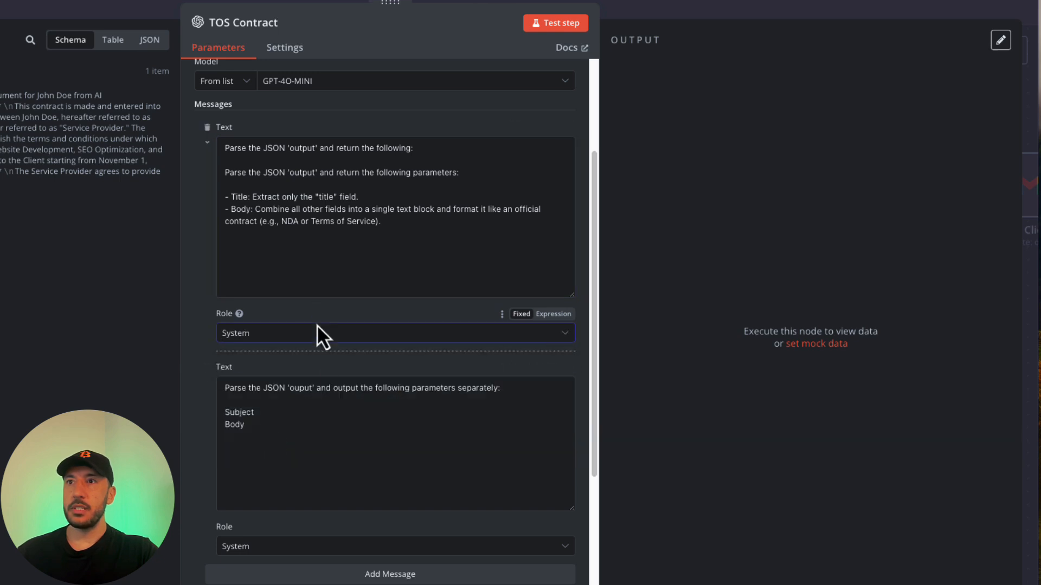
{"action": "scroll", "coordinate": [320, 347], "scroll_direction": "down", "scroll_amount": 2}
{"action": "left_click_drag", "start_coordinate": [316, 360], "coordinate": [314, 296]}
{"action": "key", "text": "BackSpace"}
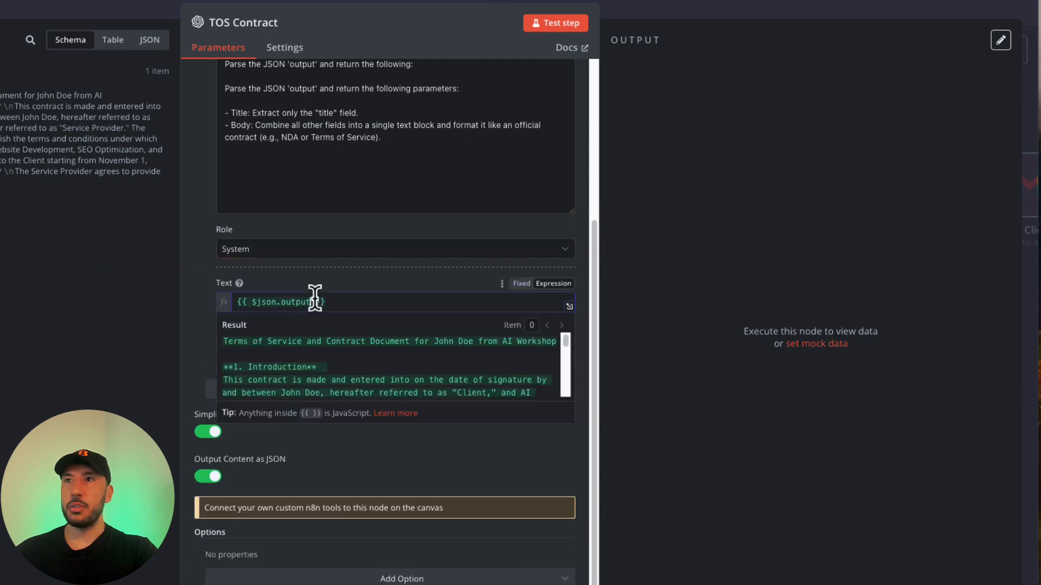
{"action": "left_click", "coordinate": [192, 361]}
{"action": "left_click", "coordinate": [290, 362]}
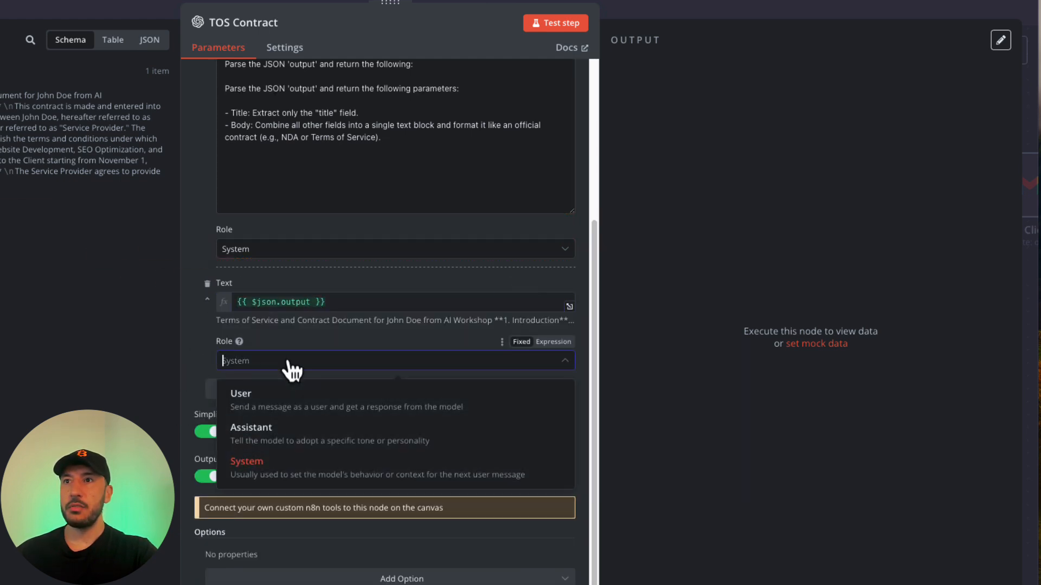
{"action": "left_click", "coordinate": [269, 398]}
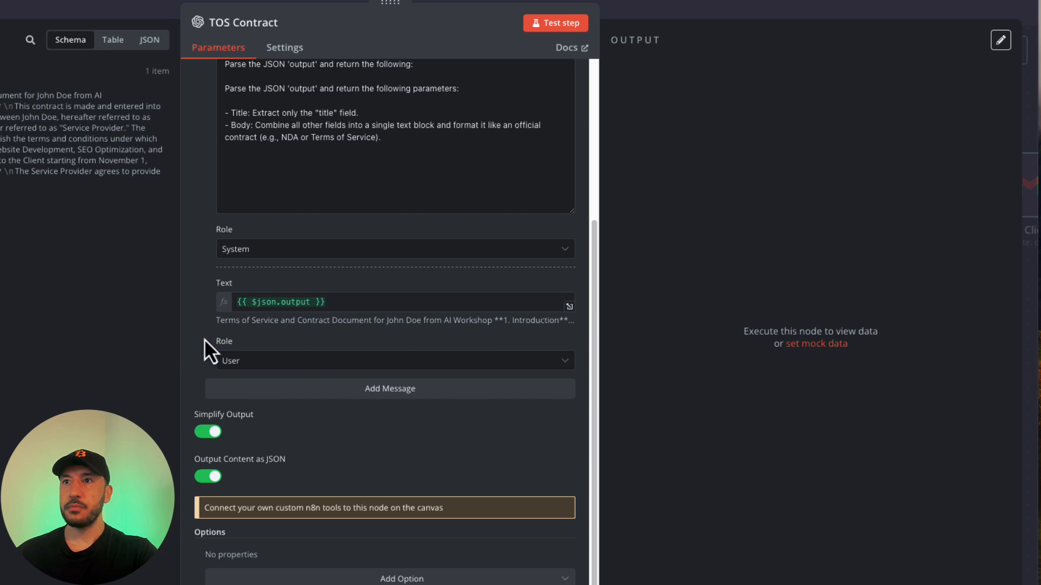
Trim the Body instruction to just 'Body' and test the TOS Contract node.
{"action": "scroll", "coordinate": [297, 470], "scroll_direction": "up", "scroll_amount": 2}
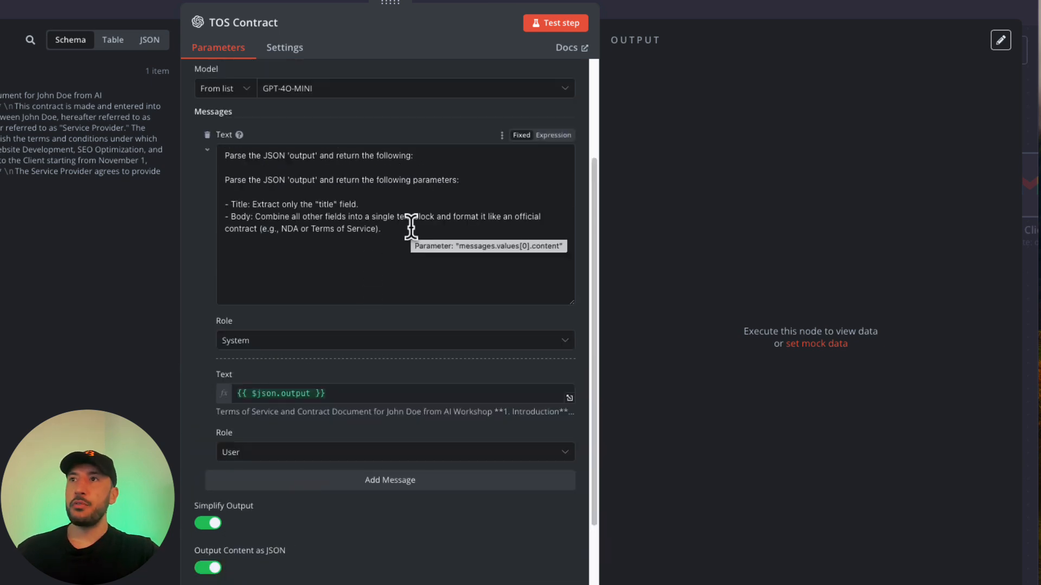
{"action": "left_click_drag", "start_coordinate": [382, 230], "coordinate": [249, 217]}
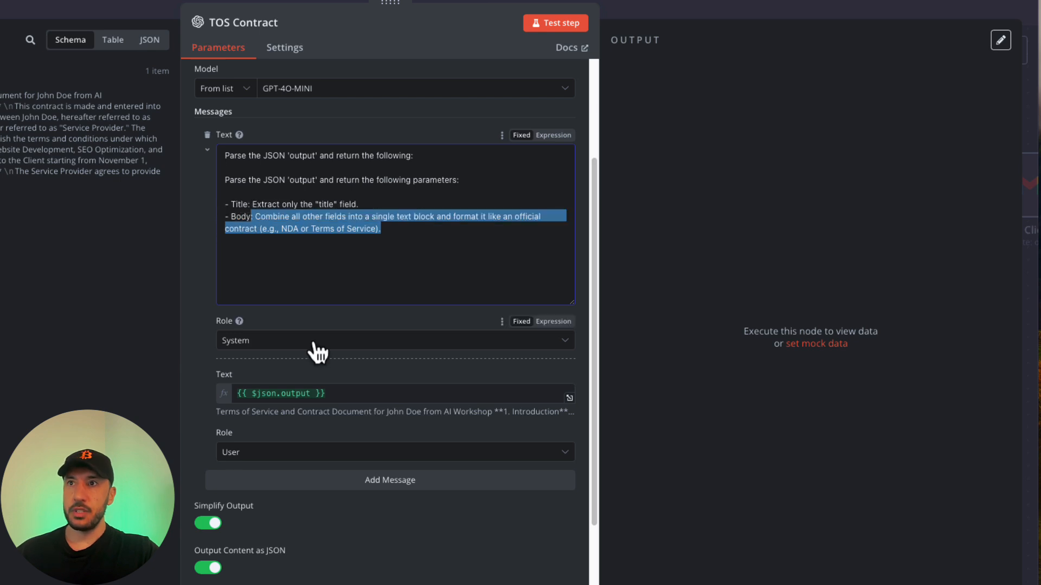
{"action": "key", "text": "Return"}
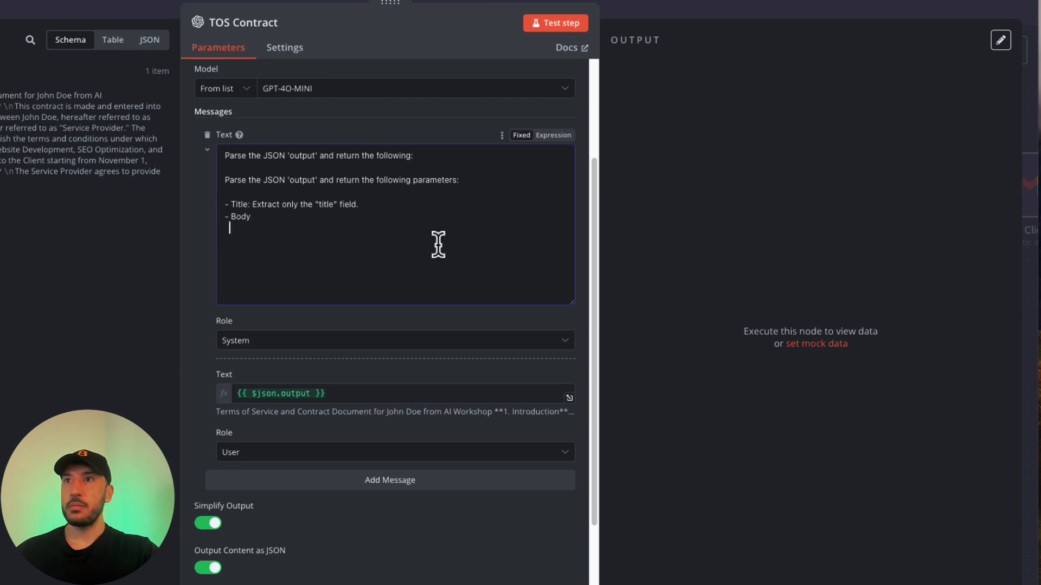
{"action": "left_click", "coordinate": [566, 28]}
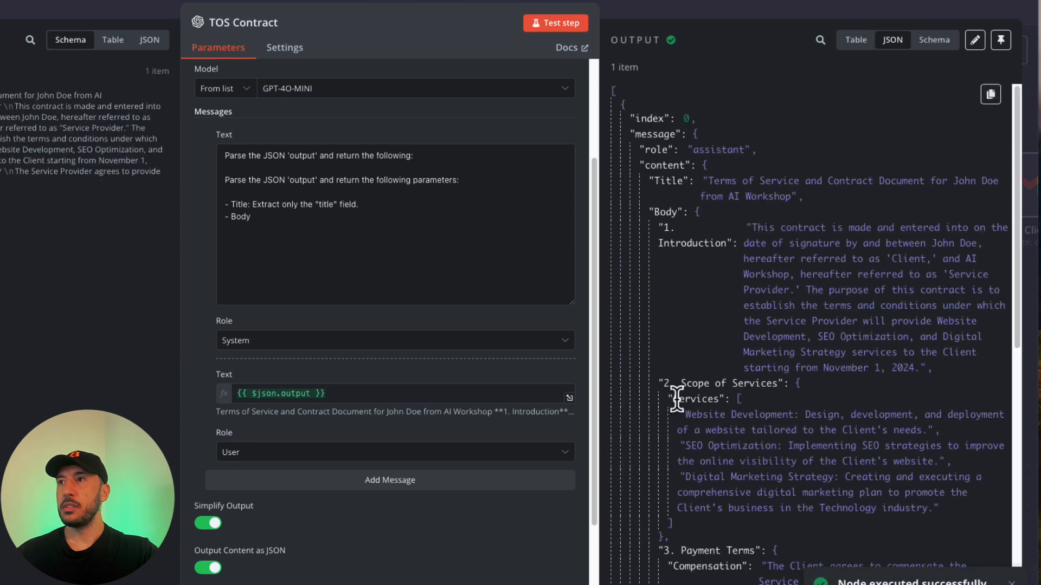
Inspect TOS Contract's Title and nested Body sections in JSON and Schema views.
{"action": "scroll", "coordinate": [664, 261], "scroll_direction": "down", "scroll_amount": 3}
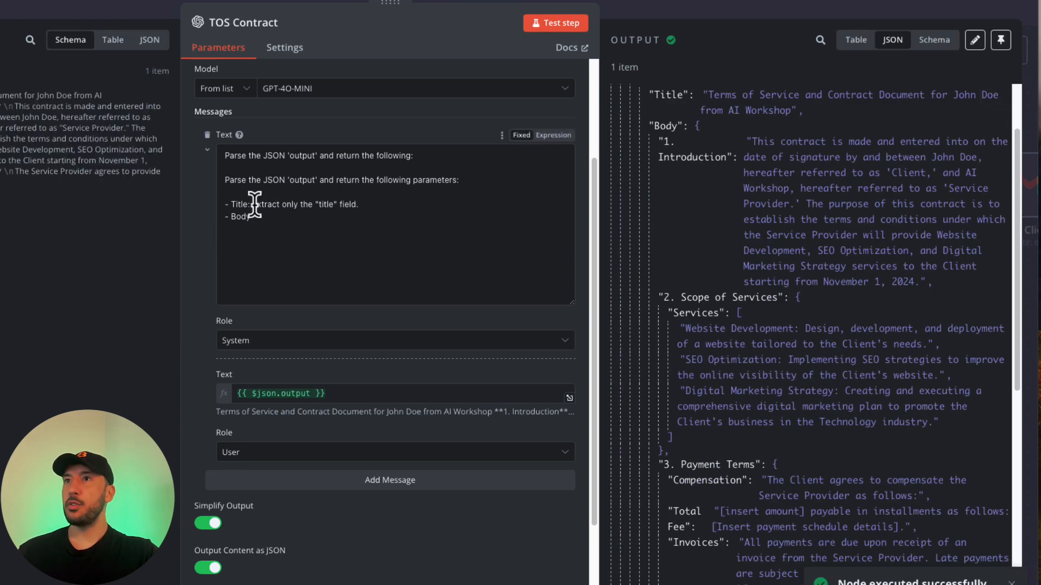
{"action": "scroll", "coordinate": [265, 225], "scroll_direction": "up", "scroll_amount": 1}
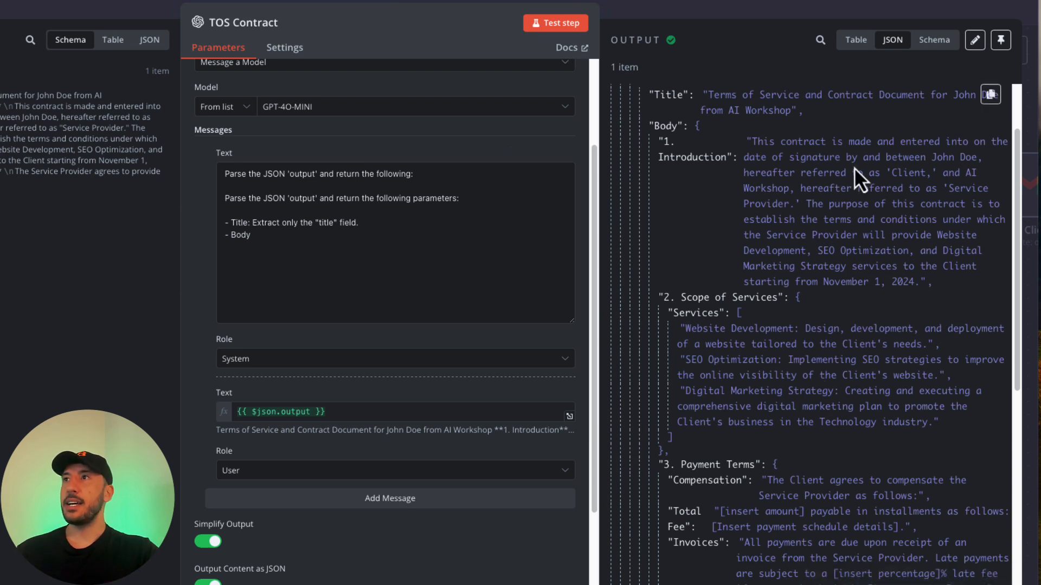
{"action": "left_click", "coordinate": [934, 40]}
{"action": "scroll", "coordinate": [736, 328], "scroll_direction": "down", "scroll_amount": 1}
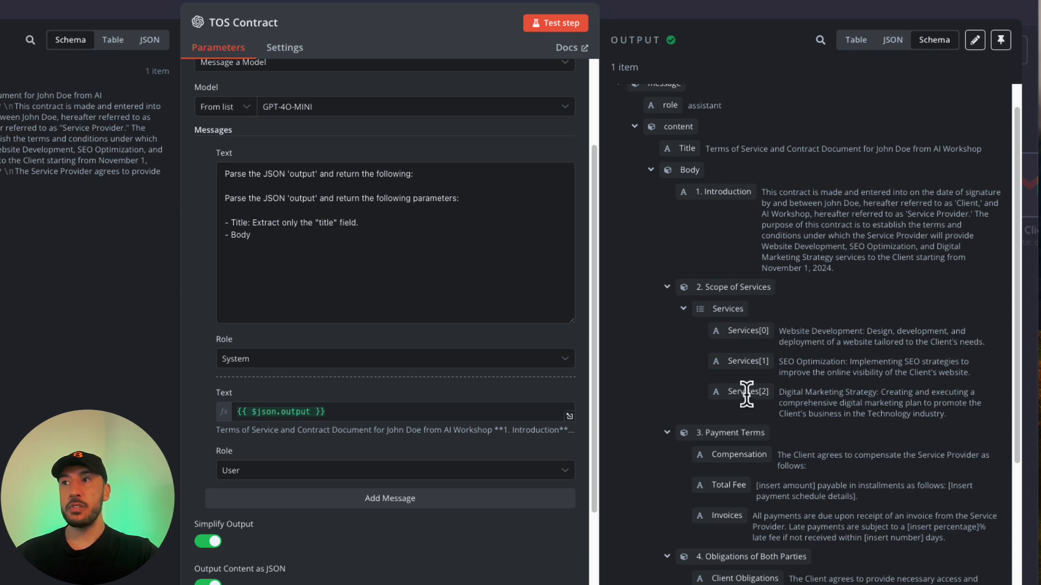
{"action": "scroll", "coordinate": [705, 407], "scroll_direction": "down", "scroll_amount": 3}
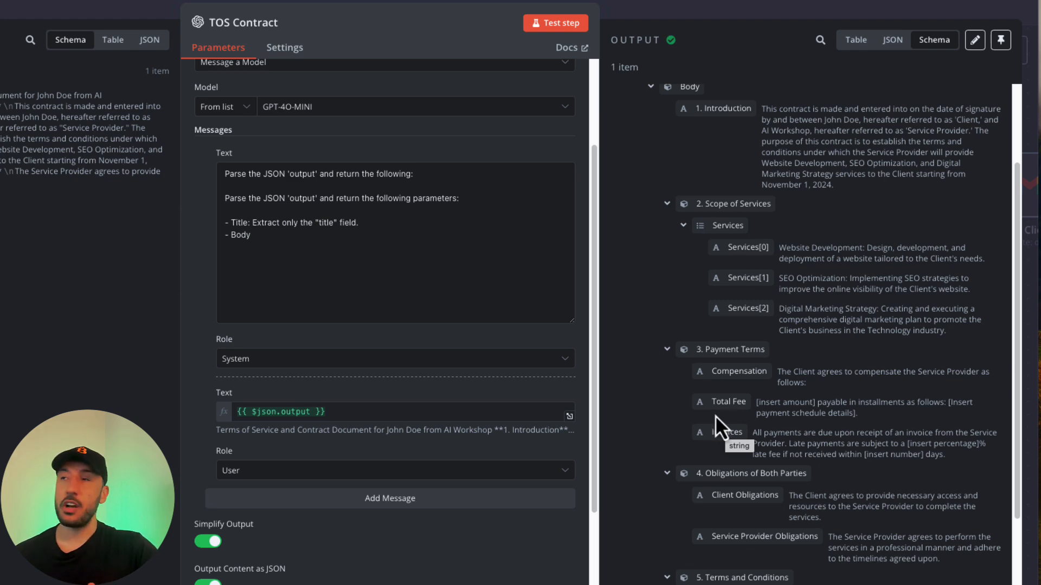
Nudge TOS Contract aside and attach an Edit Fields (Set) node after it from Data transformation.
{"action": "left_click", "coordinate": [718, 3]}
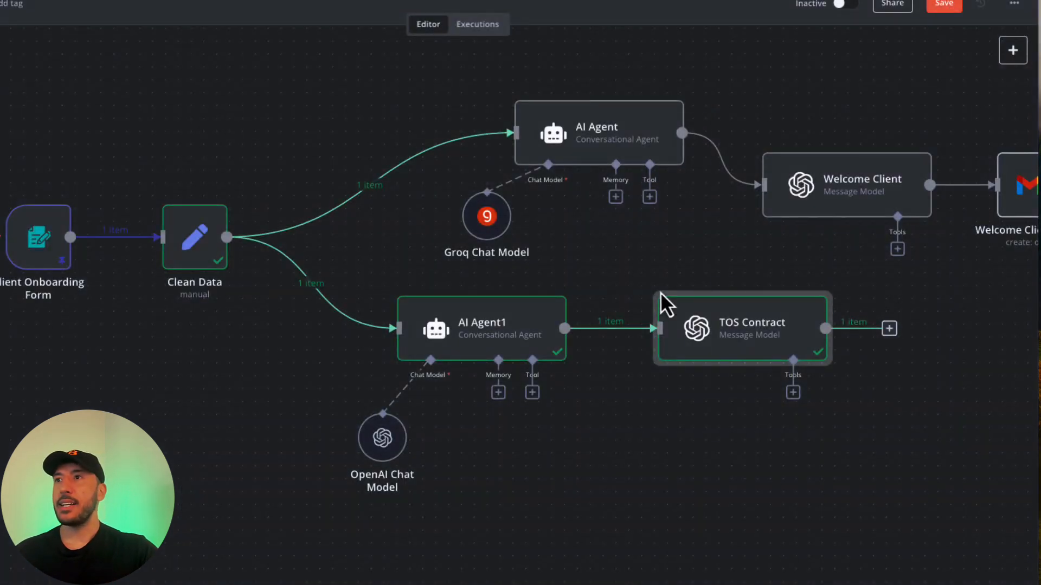
{"action": "left_click_drag", "start_coordinate": [724, 359], "coordinate": [711, 385]}
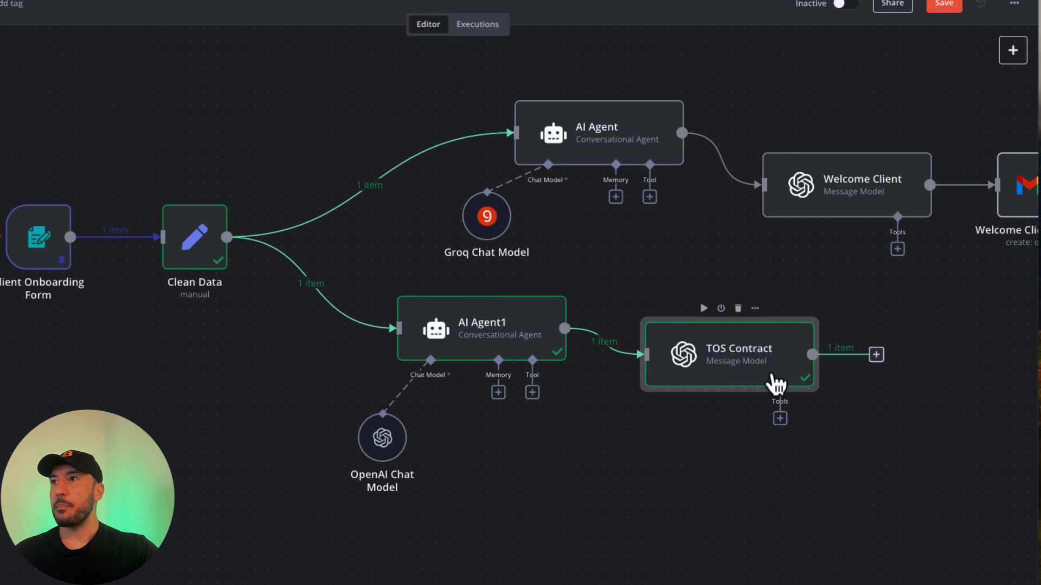
{"action": "left_click", "coordinate": [875, 355]}
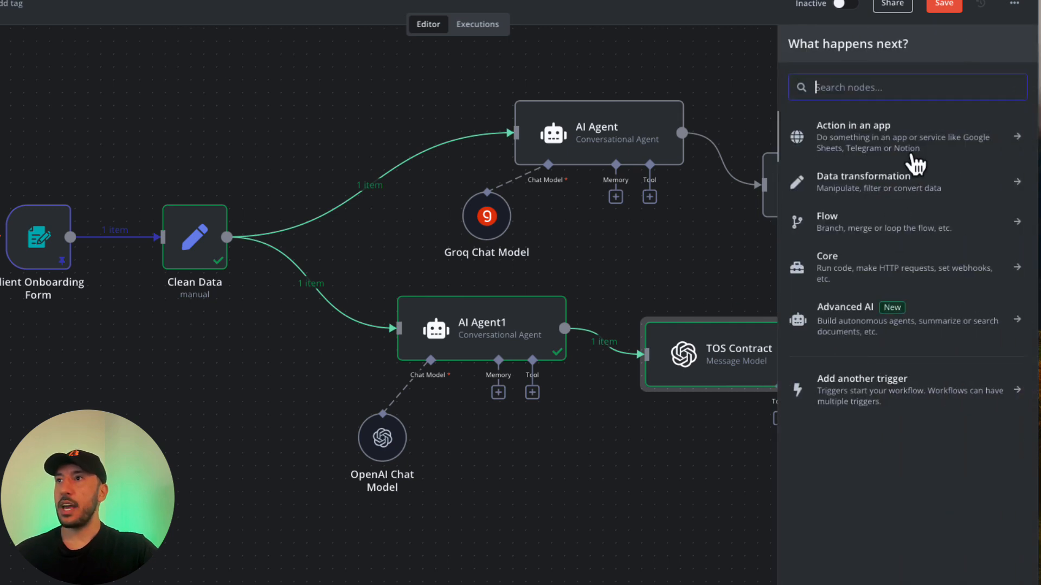
{"action": "type", "text": "e"}
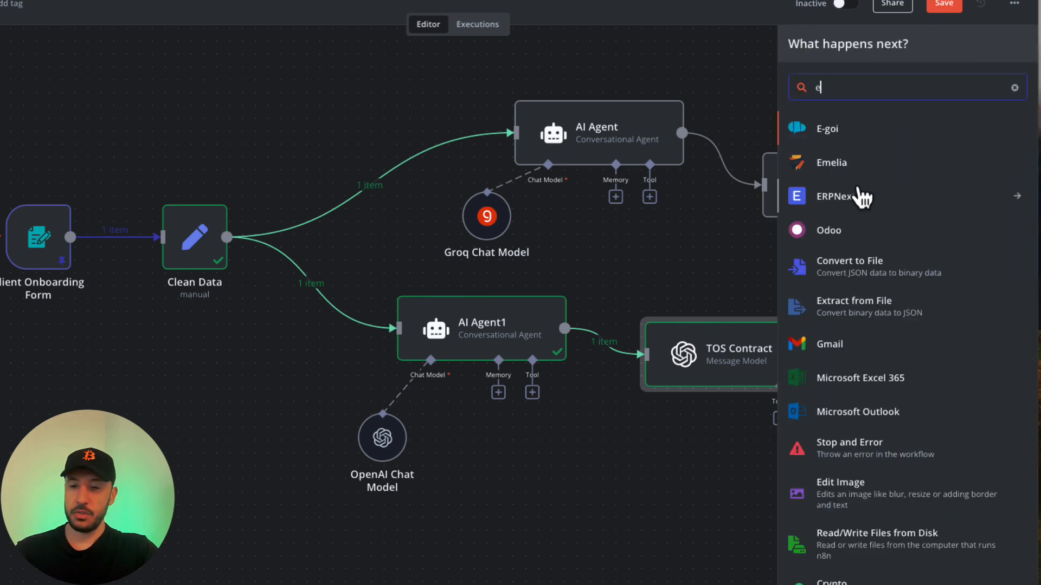
{"action": "key", "text": "BackSpace"}
{"action": "left_click", "coordinate": [863, 180]}
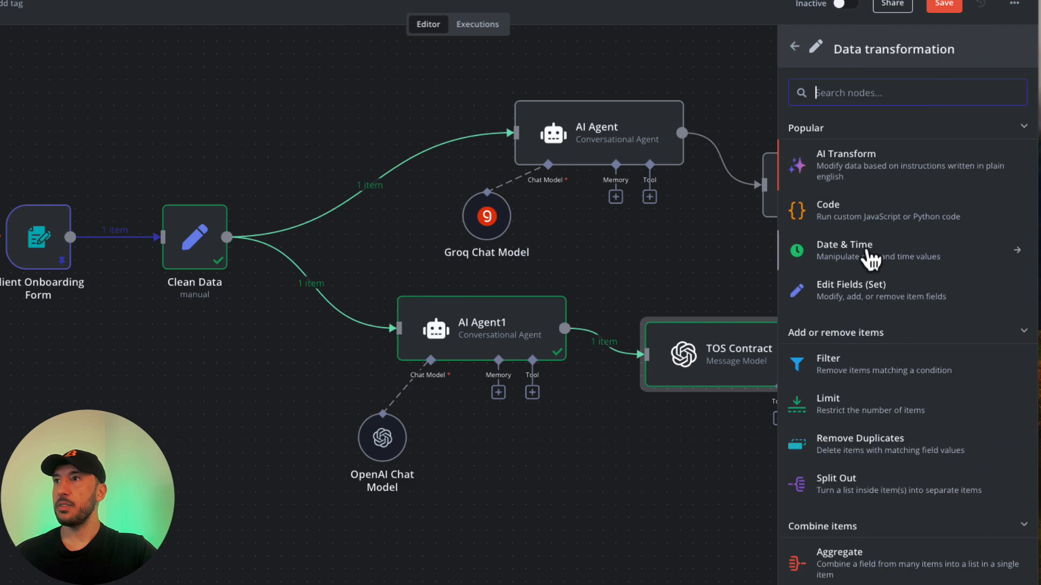
{"action": "left_click", "coordinate": [851, 290]}
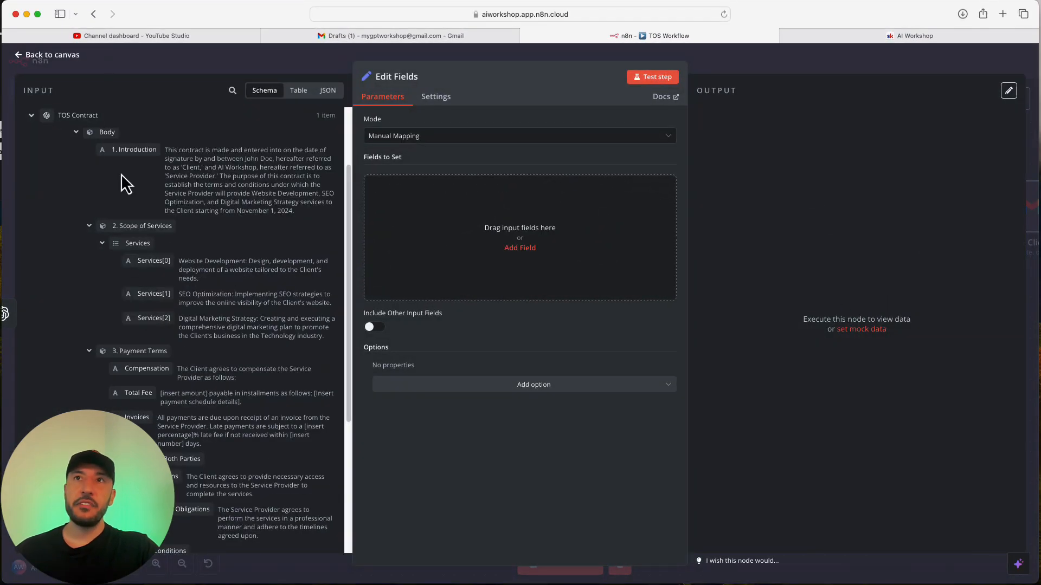
{"action": "scroll", "coordinate": [138, 339], "scroll_direction": "down", "scroll_amount": 5}
{"action": "scroll", "coordinate": [138, 336], "scroll_direction": "up", "scroll_amount": 6}
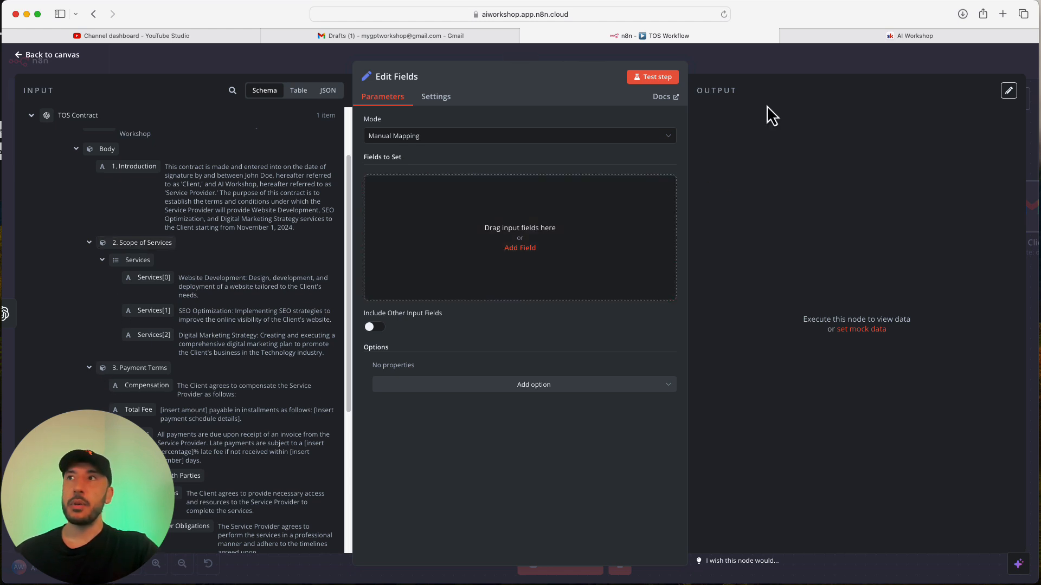
{"action": "left_click", "coordinate": [762, 66]}
Review the contract sections list in AI Agent1's prompt in the full expression editor.
{"action": "double_click", "coordinate": [608, 320]}
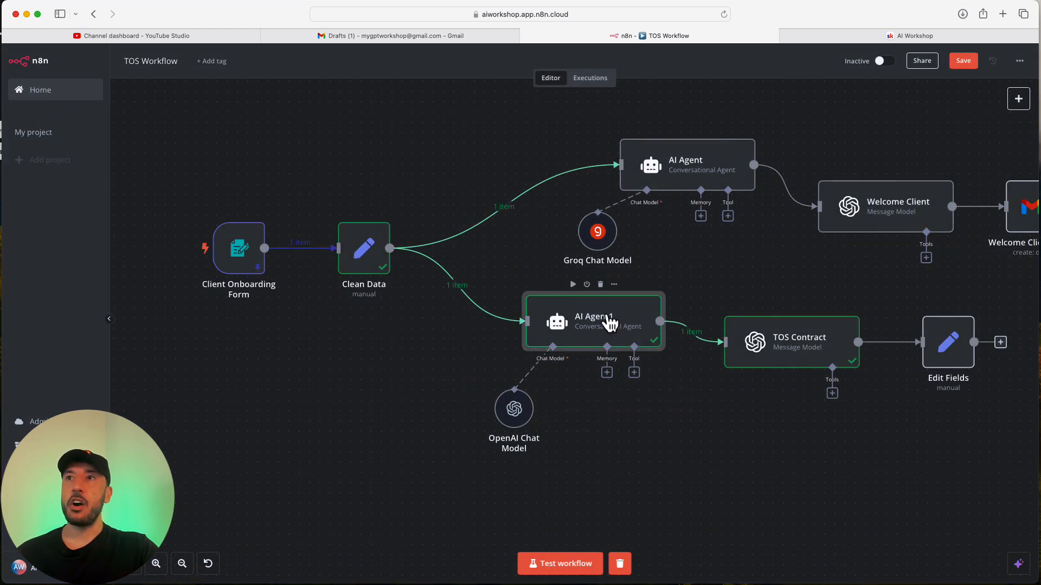
{"action": "left_click", "coordinate": [671, 282]}
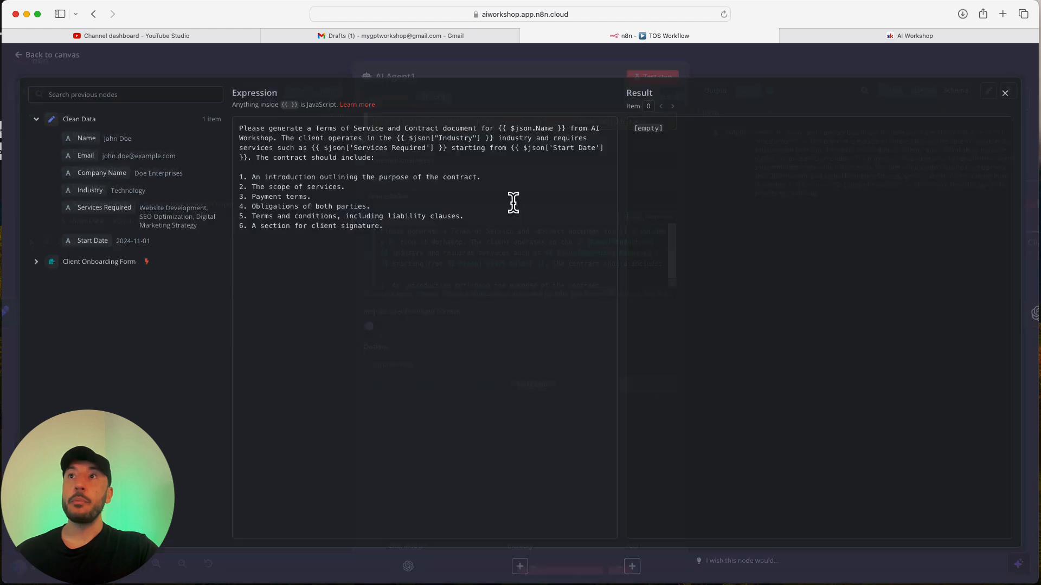
{"action": "left_click_drag", "start_coordinate": [251, 178], "coordinate": [383, 228]}
{"action": "left_click", "coordinate": [378, 251]}
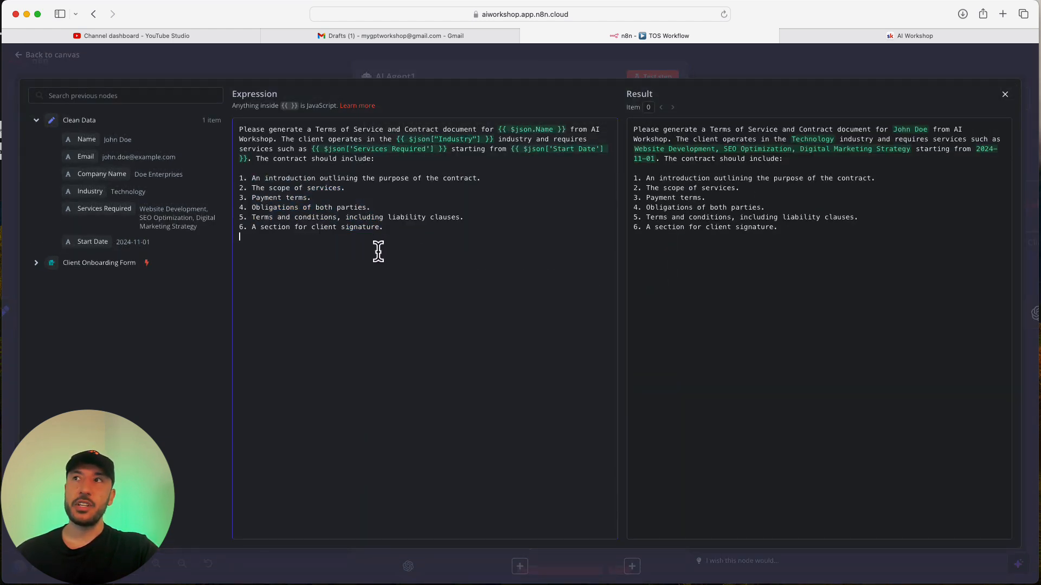
{"action": "left_click", "coordinate": [739, 60]}
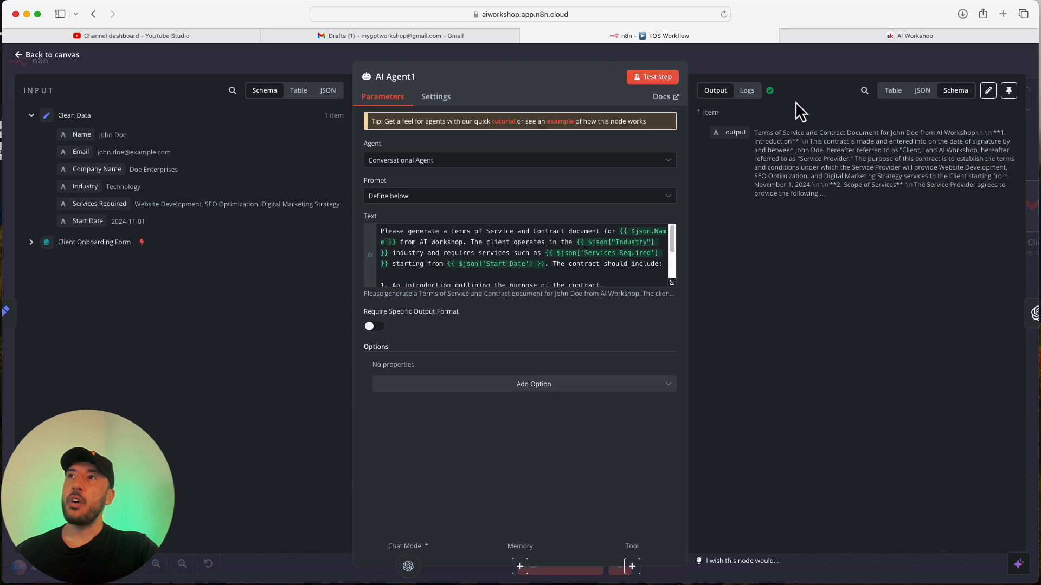
{"action": "left_click", "coordinate": [799, 59]}
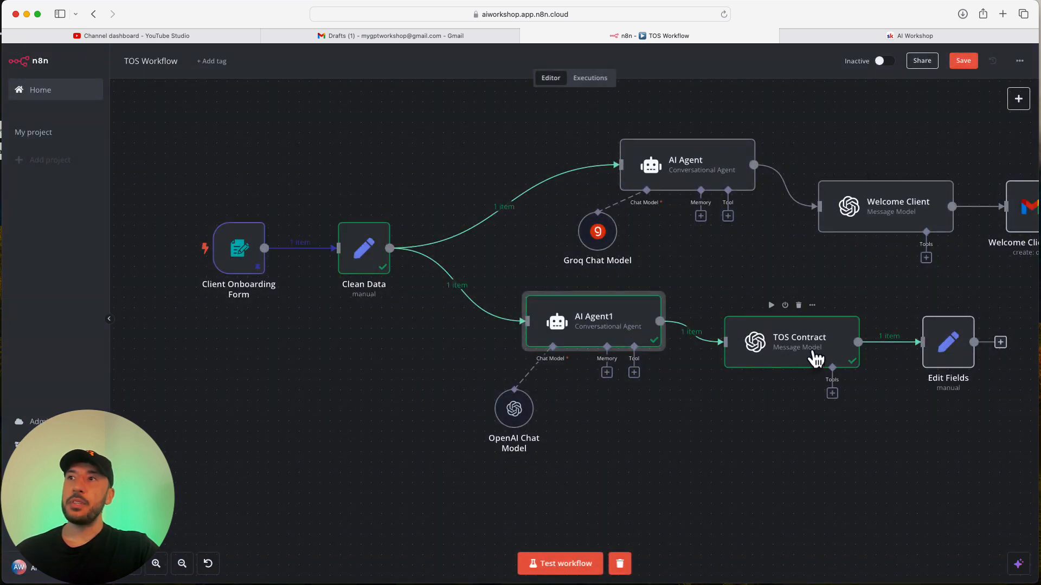
Look over the TOS Contract node's system message settings.
{"action": "double_click", "coordinate": [816, 357]}
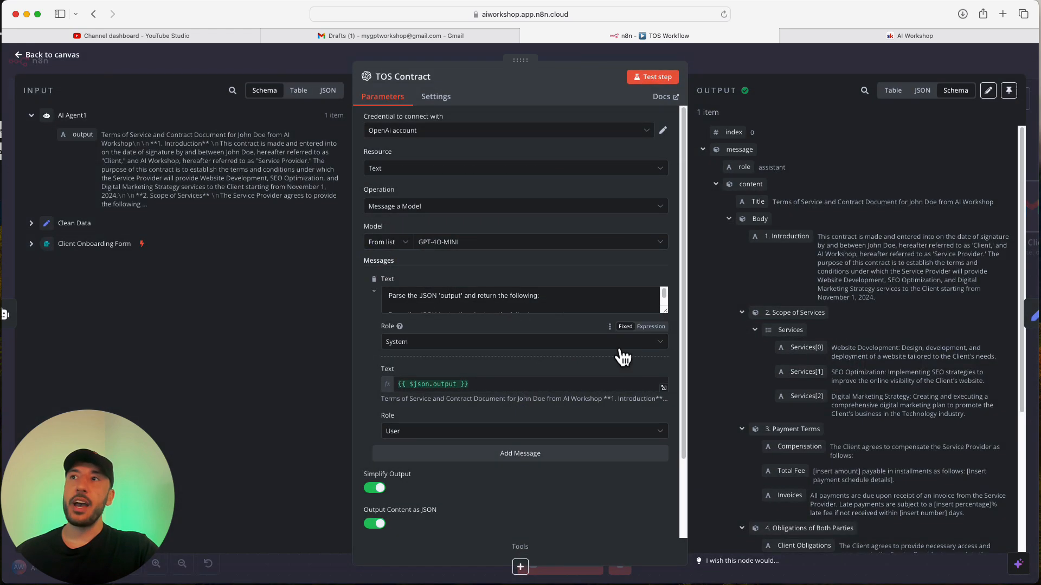
{"action": "scroll", "coordinate": [434, 299], "scroll_direction": "down", "scroll_amount": 5}
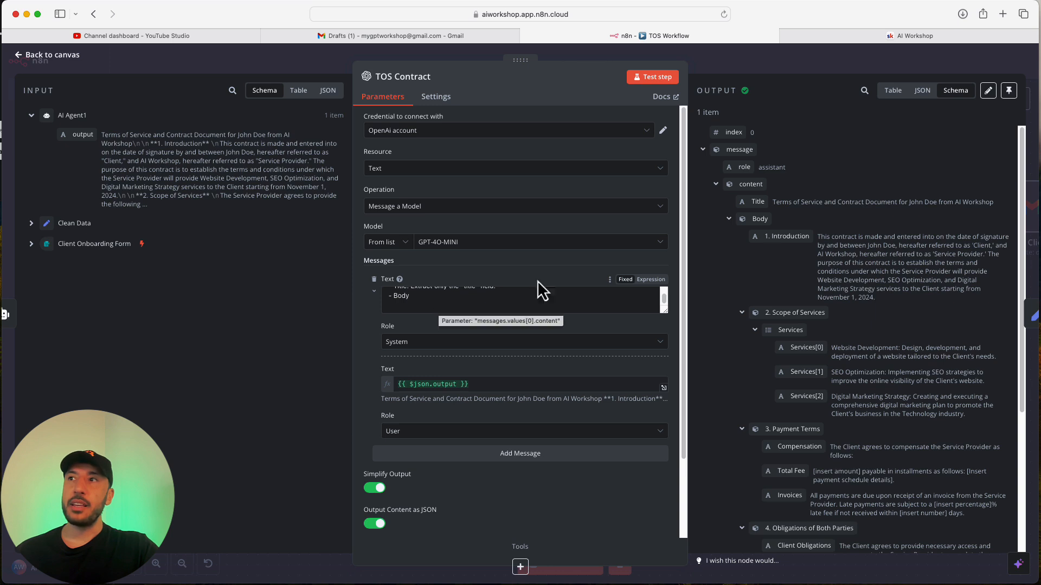
{"action": "left_click", "coordinate": [774, 65]}
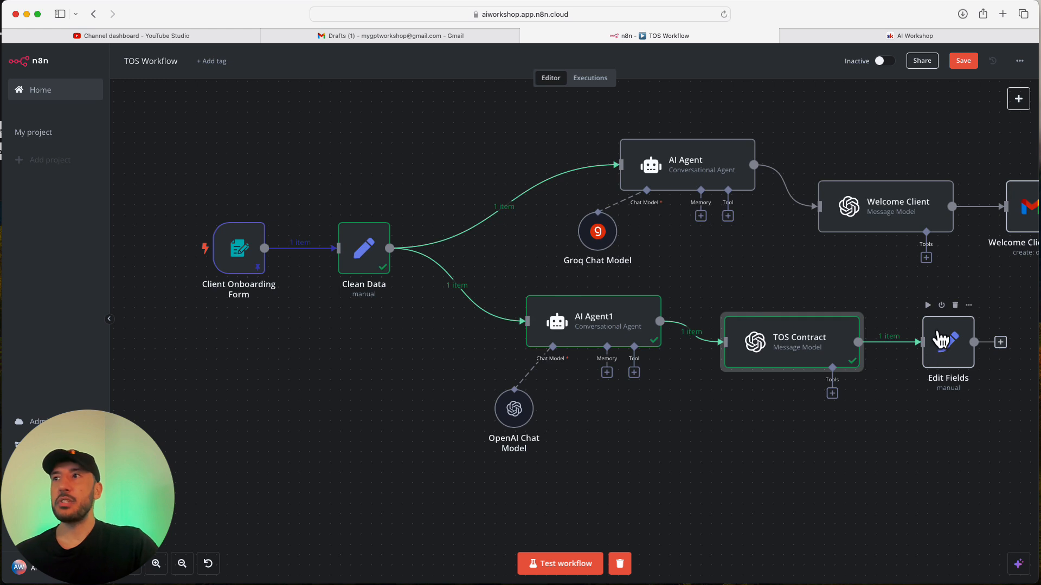
Delete Edit Fields and extend TOS Contract's '- Body' prompt line for one contract-formatted block.
{"action": "left_click", "coordinate": [955, 305]}
{"action": "double_click", "coordinate": [815, 342]}
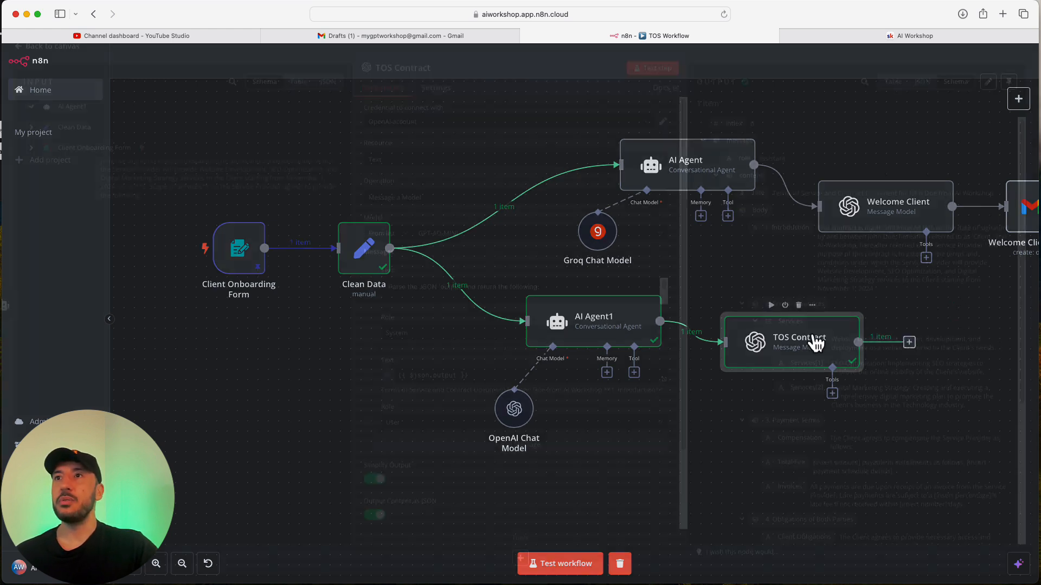
{"action": "scroll", "coordinate": [546, 302], "scroll_direction": "down", "scroll_amount": 3}
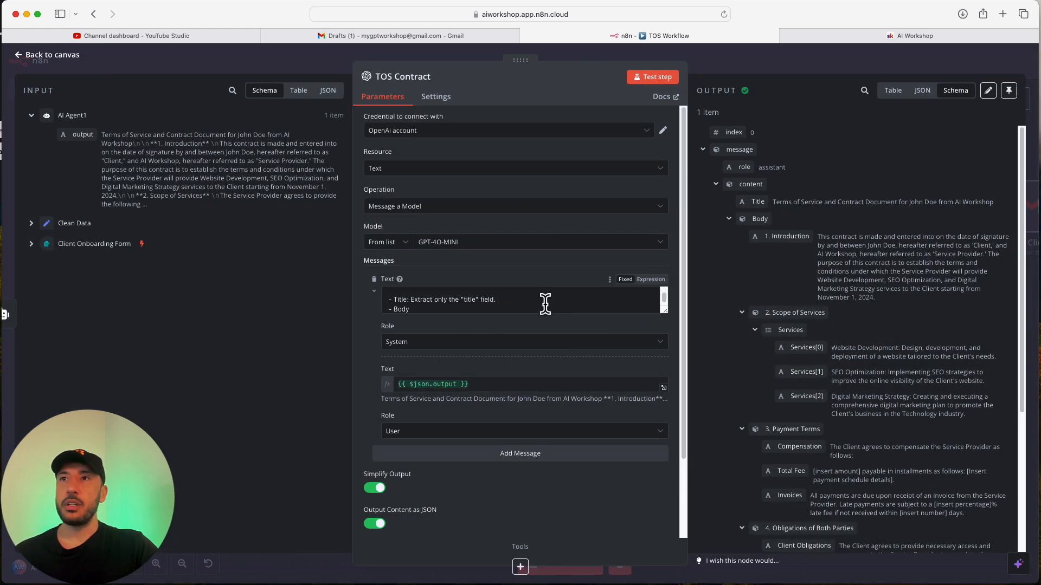
{"action": "left_click", "coordinate": [665, 314]}
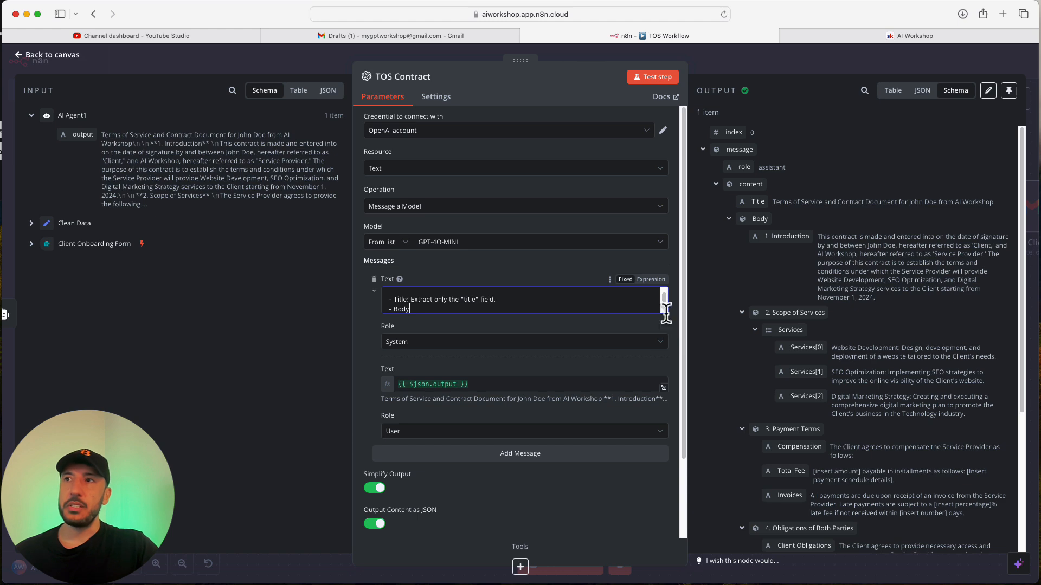
{"action": "left_click_drag", "start_coordinate": [666, 314], "coordinate": [675, 405]}
{"action": "key", "text": "Return"}
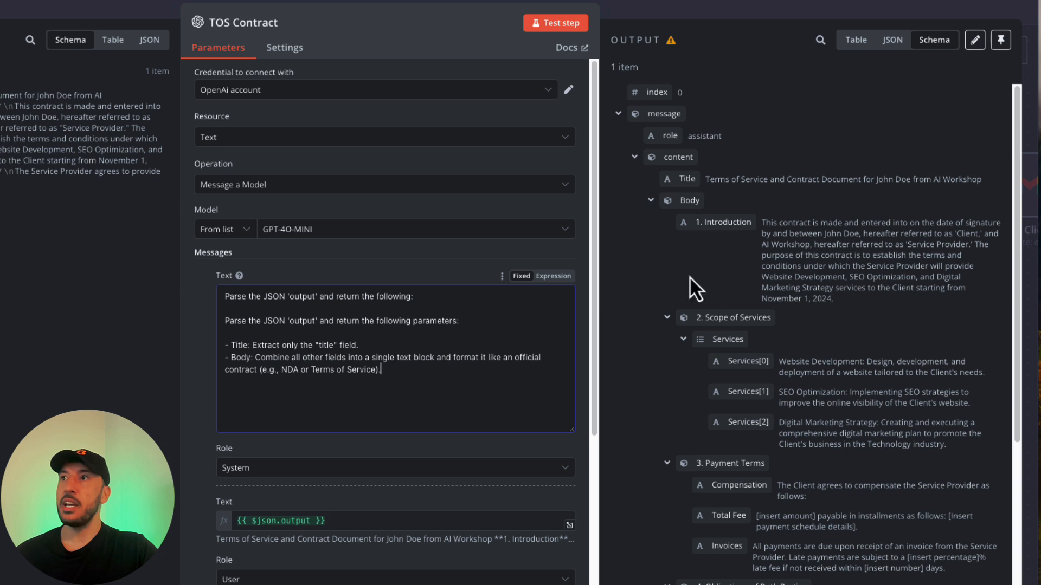
{"action": "scroll", "coordinate": [709, 275], "scroll_direction": "down", "scroll_amount": 1}
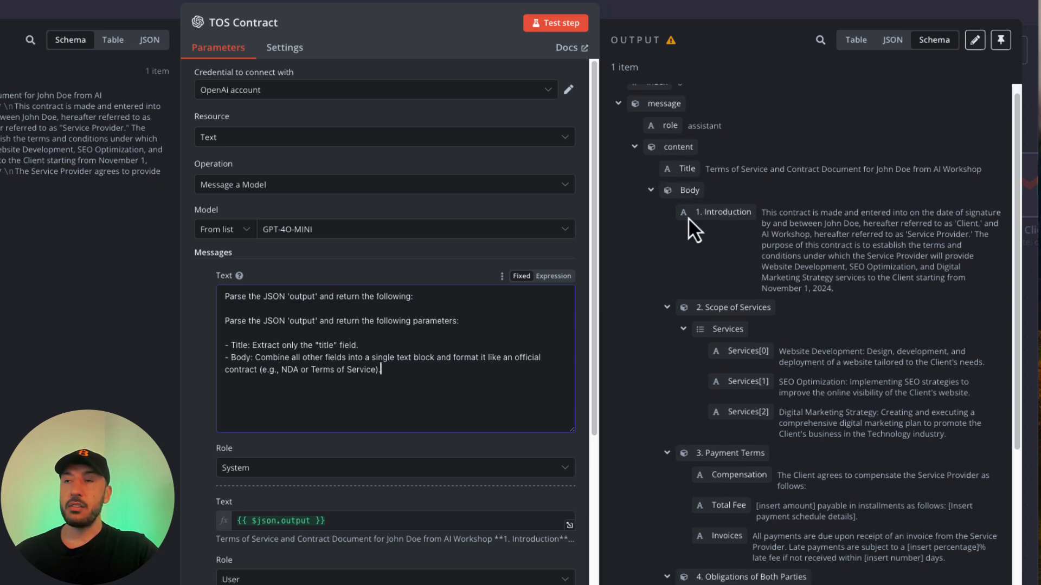
Rerun the TOS Contract step and inspect its Title and Body as JSON output.
{"action": "left_click", "coordinate": [555, 24]}
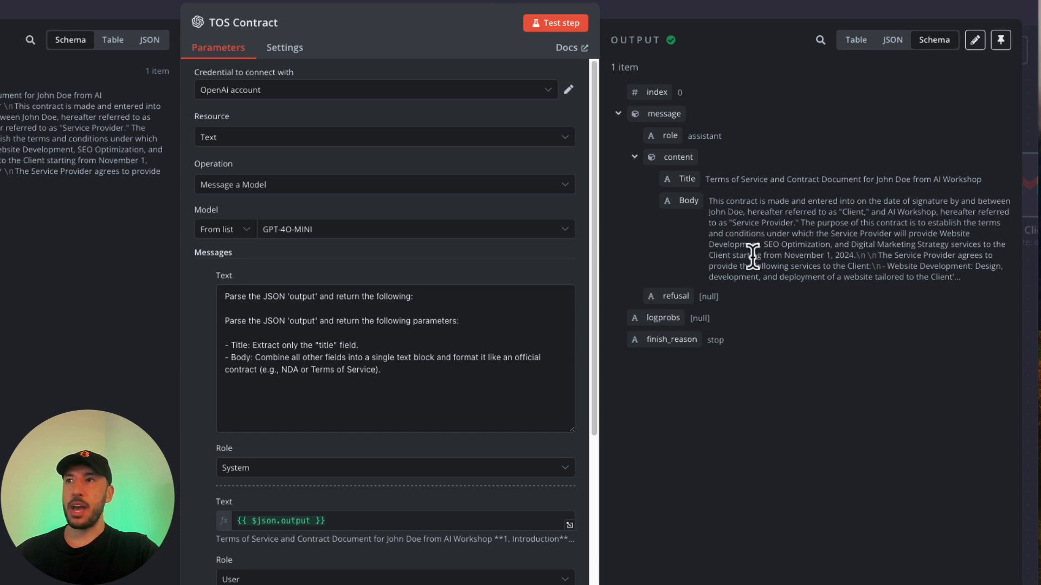
{"action": "left_click", "coordinate": [893, 41]}
{"action": "scroll", "coordinate": [754, 362], "scroll_direction": "down", "scroll_amount": 10}
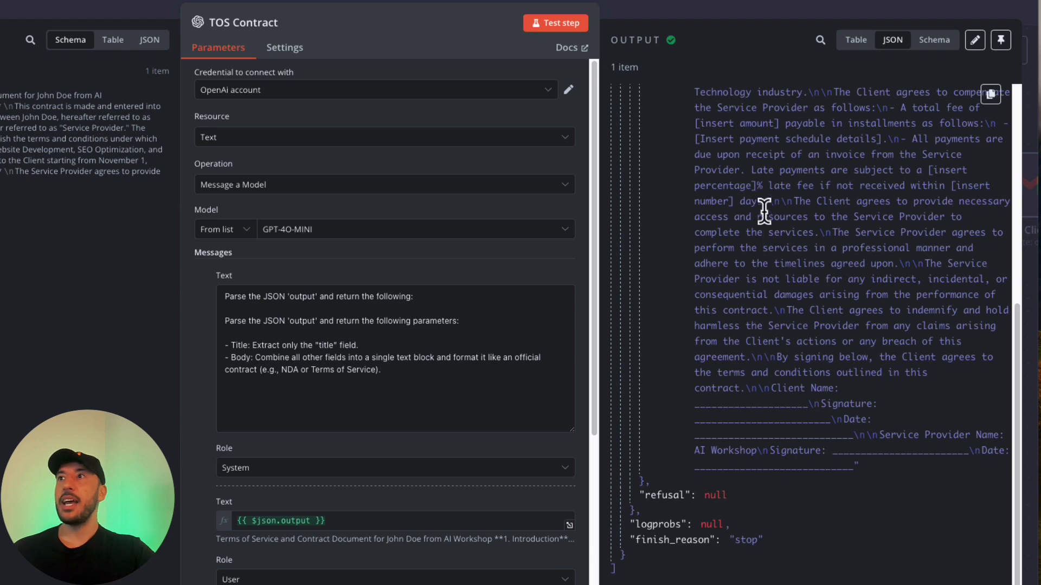
{"action": "scroll", "coordinate": [748, 306], "scroll_direction": "up", "scroll_amount": 10}
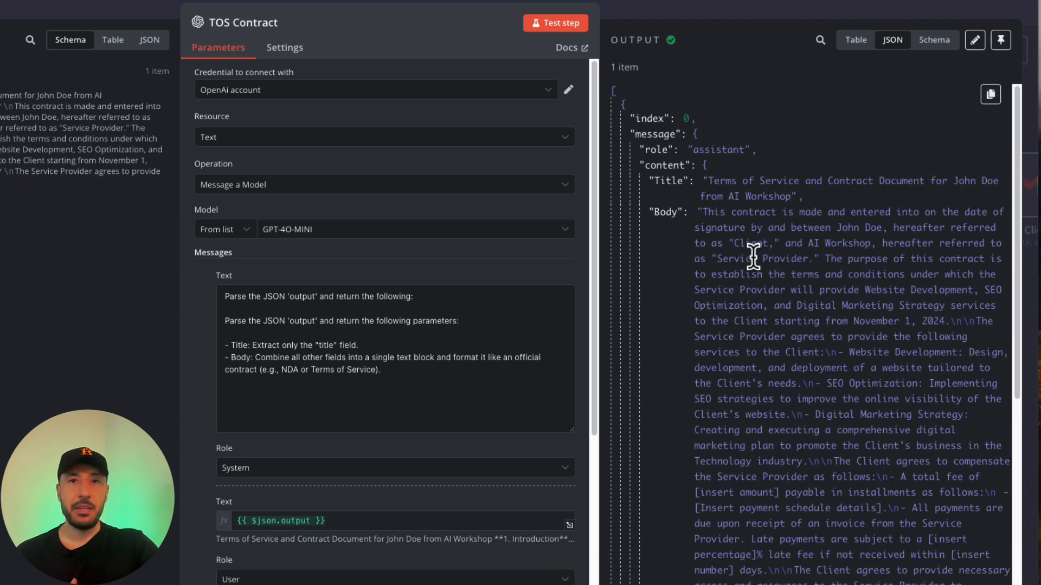
Rearrange AI Agent, Groq Chat Model, Welcome Client and Welcome Client Email into a tidy row.
{"action": "left_click", "coordinate": [747, 2]}
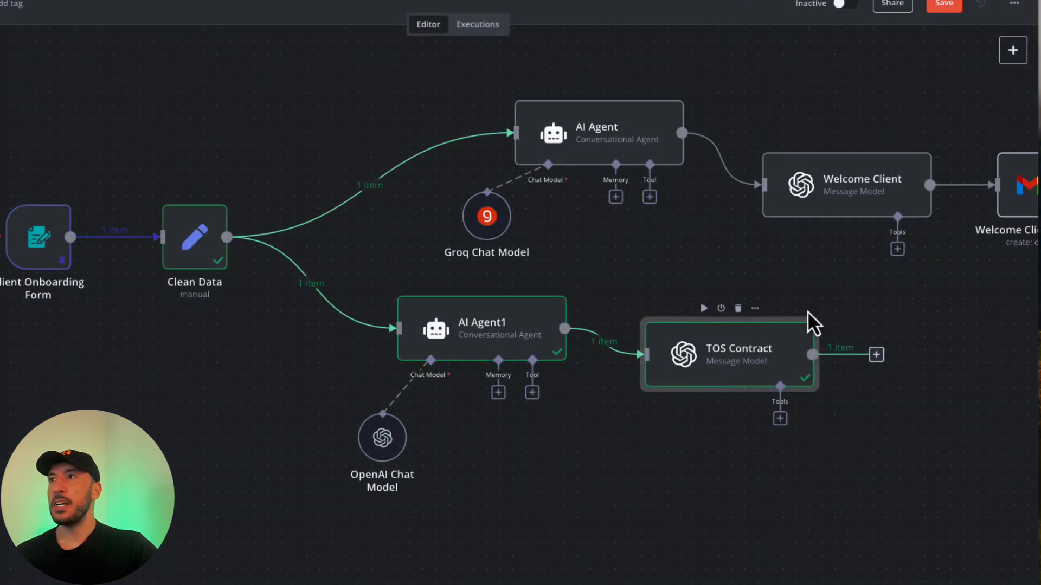
{"action": "left_click_drag", "start_coordinate": [588, 157], "coordinate": [457, 167]}
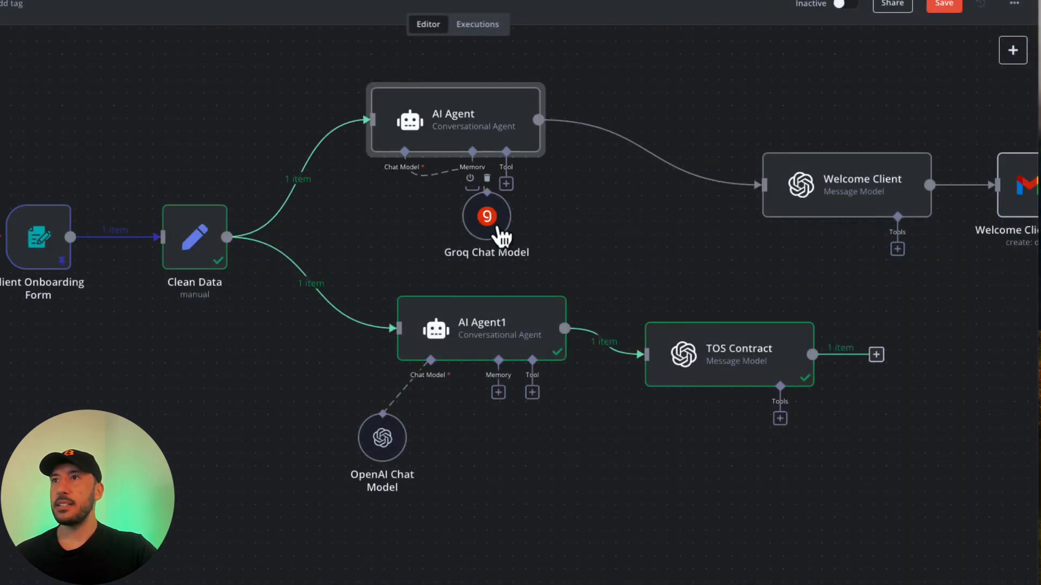
{"action": "left_click_drag", "start_coordinate": [499, 233], "coordinate": [407, 233]}
{"action": "left_click_drag", "start_coordinate": [841, 208], "coordinate": [697, 156]}
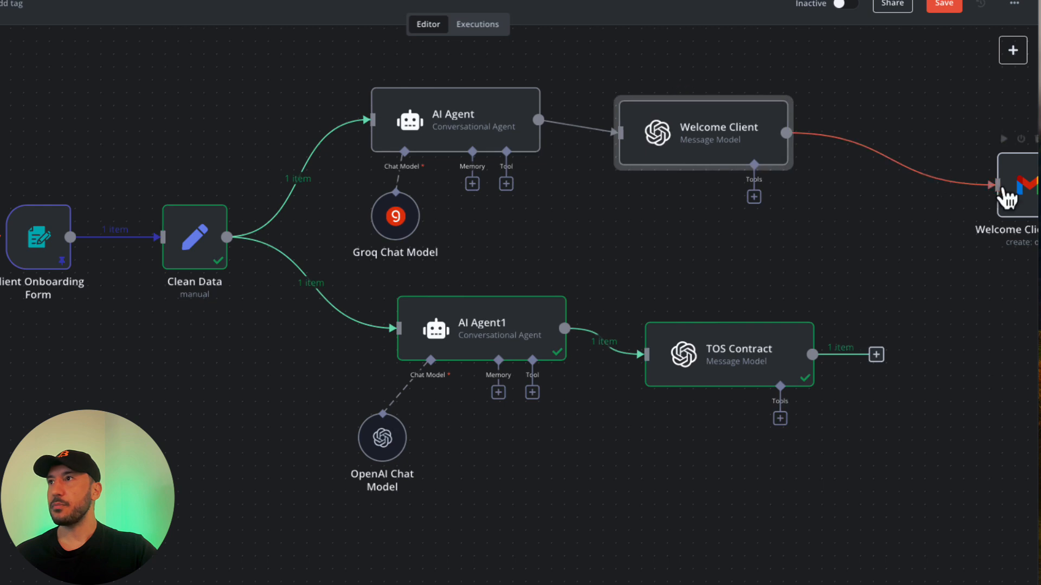
{"action": "left_click_drag", "start_coordinate": [1019, 193], "coordinate": [886, 162]}
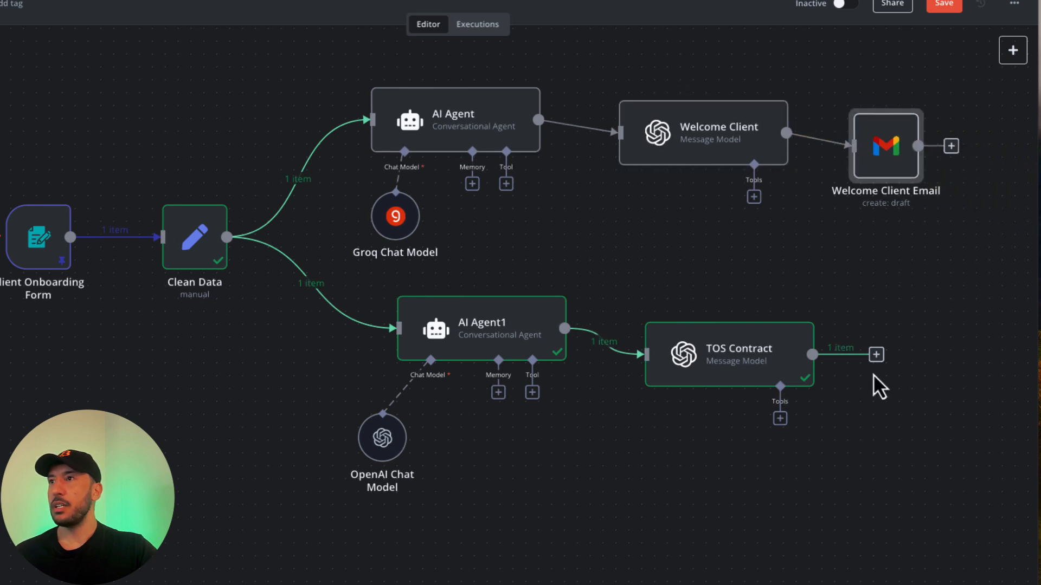
Duplicate Welcome Client Email and connect the copy after TOS Contract, opening its settings.
{"action": "left_click", "coordinate": [913, 101]}
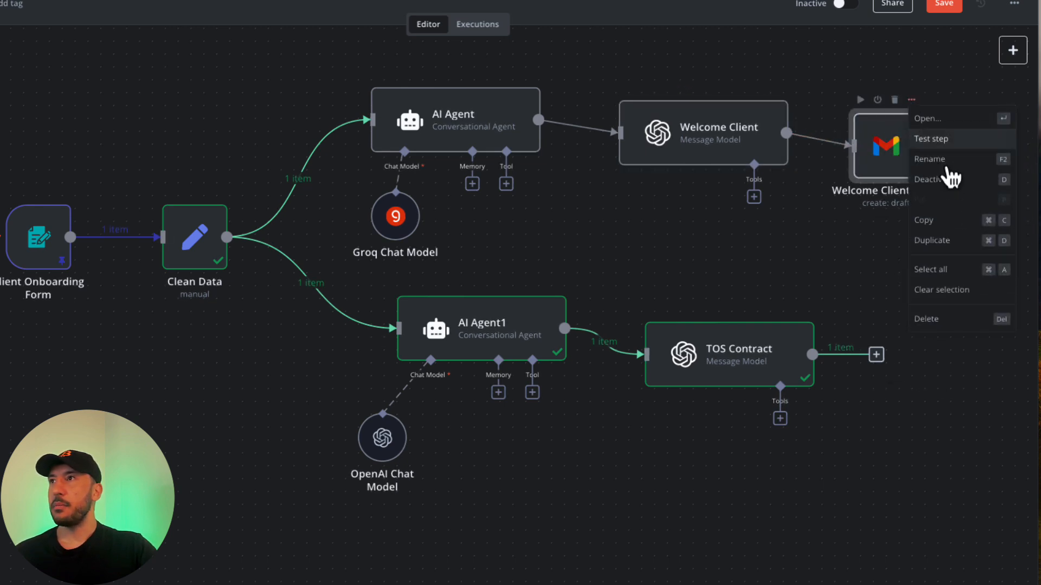
{"action": "left_click", "coordinate": [934, 240]}
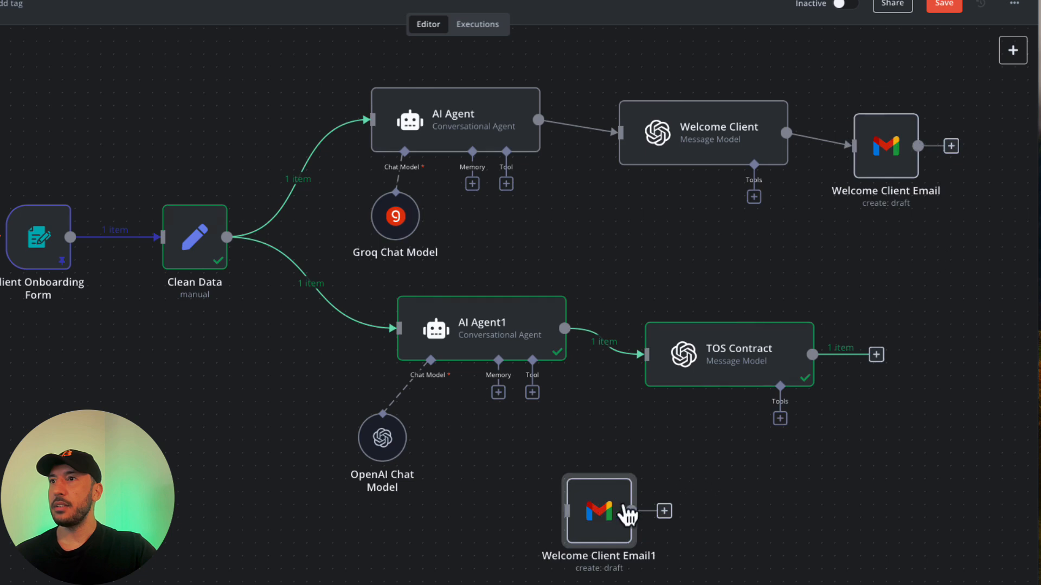
{"action": "left_click_drag", "start_coordinate": [627, 511], "coordinate": [938, 369]}
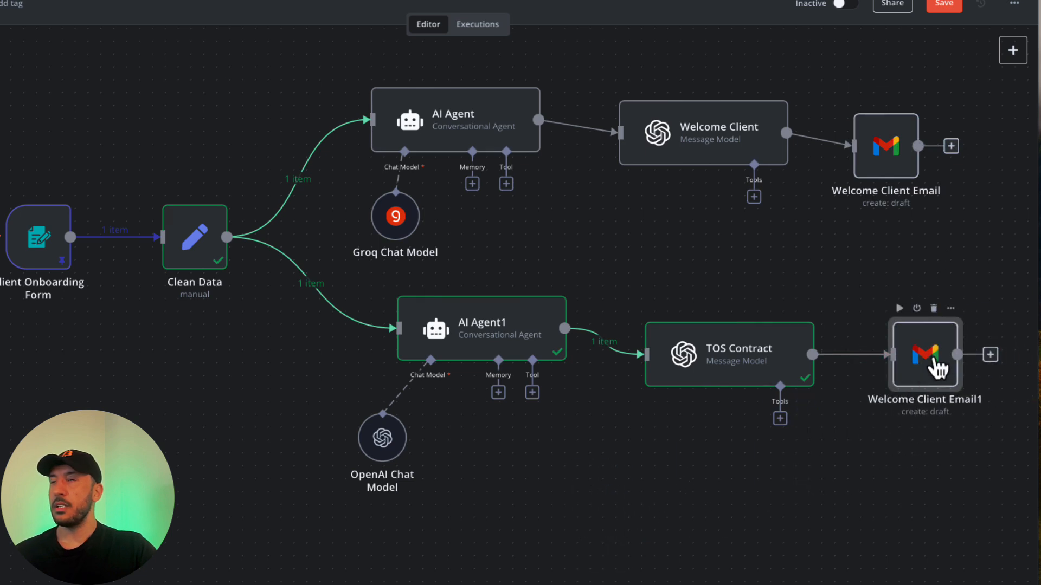
{"action": "double_click", "coordinate": [938, 368]}
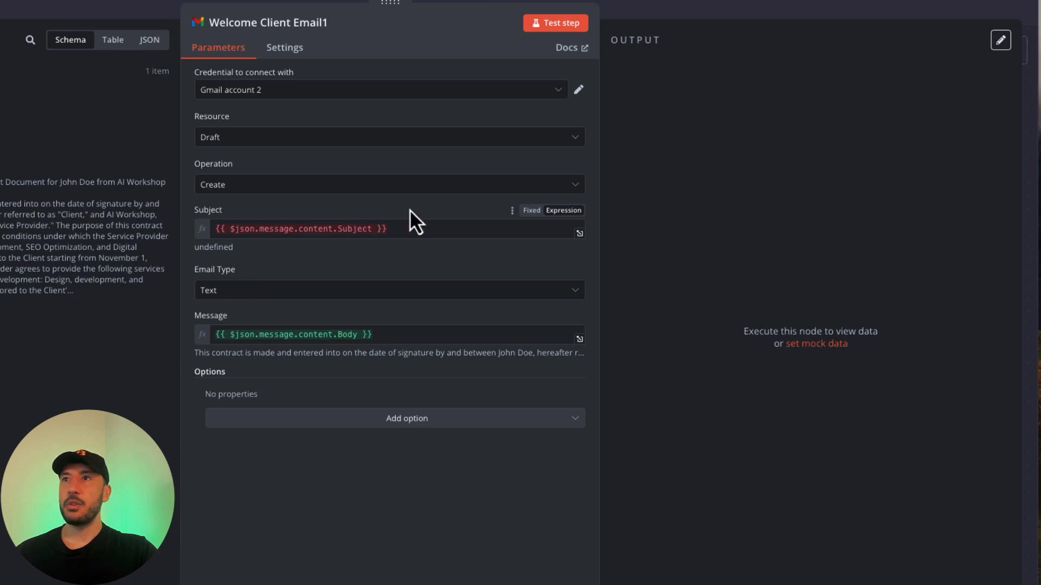
Replace the copied Gmail node's Subject with the contract Title and check Message resolves to Body.
{"action": "left_click", "coordinate": [430, 228]}
{"action": "key", "text": "ctrl+a"}
{"action": "key", "text": "BackSpace"}
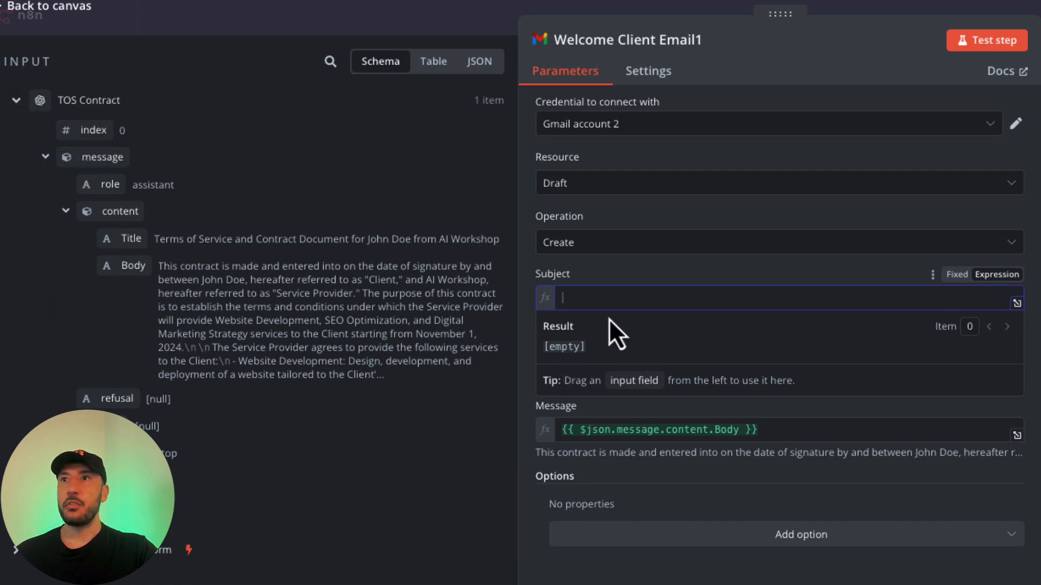
{"action": "left_click_drag", "start_coordinate": [175, 245], "coordinate": [570, 283]}
{"action": "left_click", "coordinate": [803, 272]}
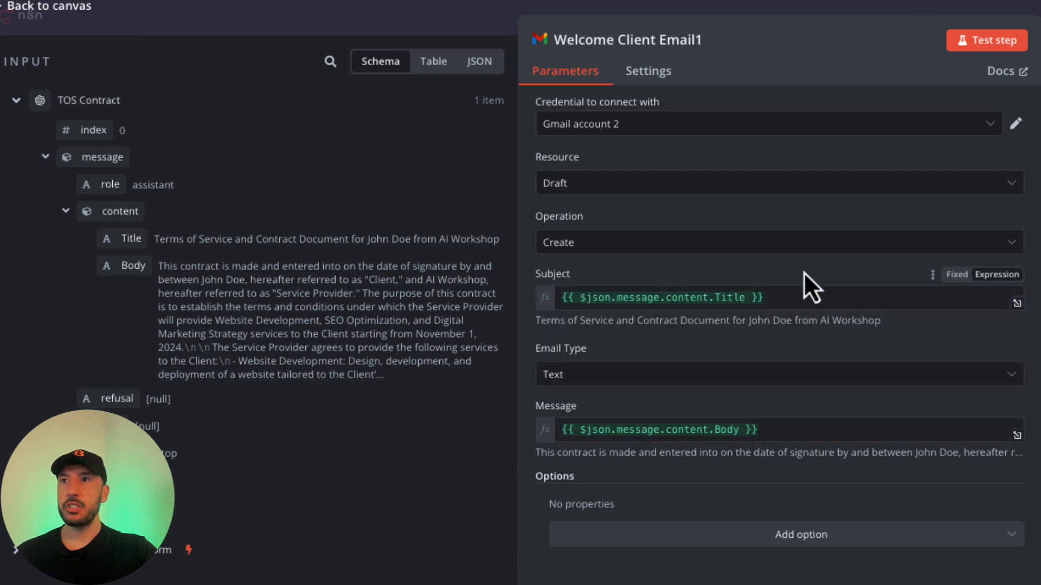
{"action": "left_click", "coordinate": [823, 432]}
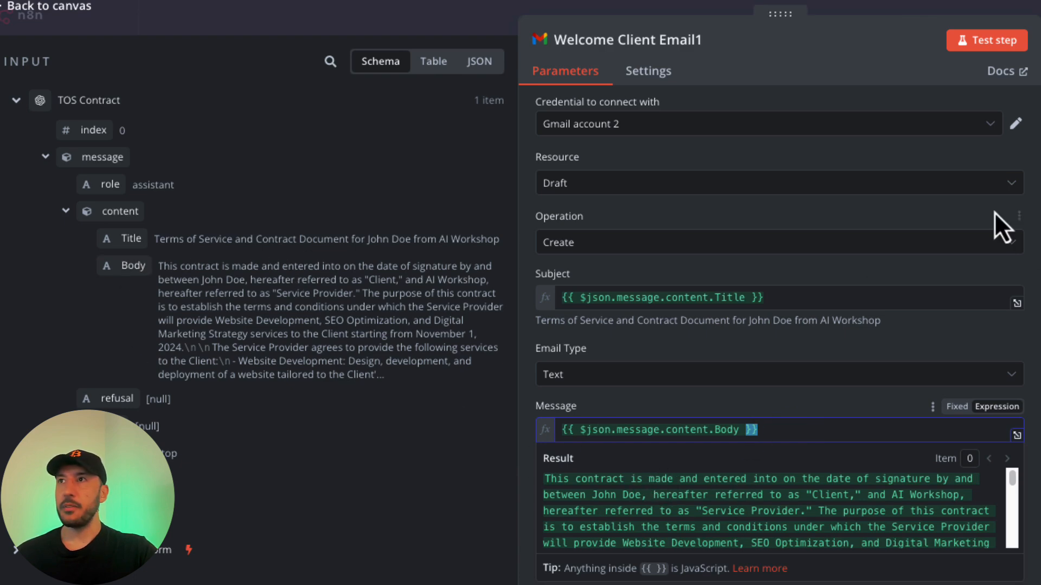
{"action": "left_click", "coordinate": [1030, 213]}
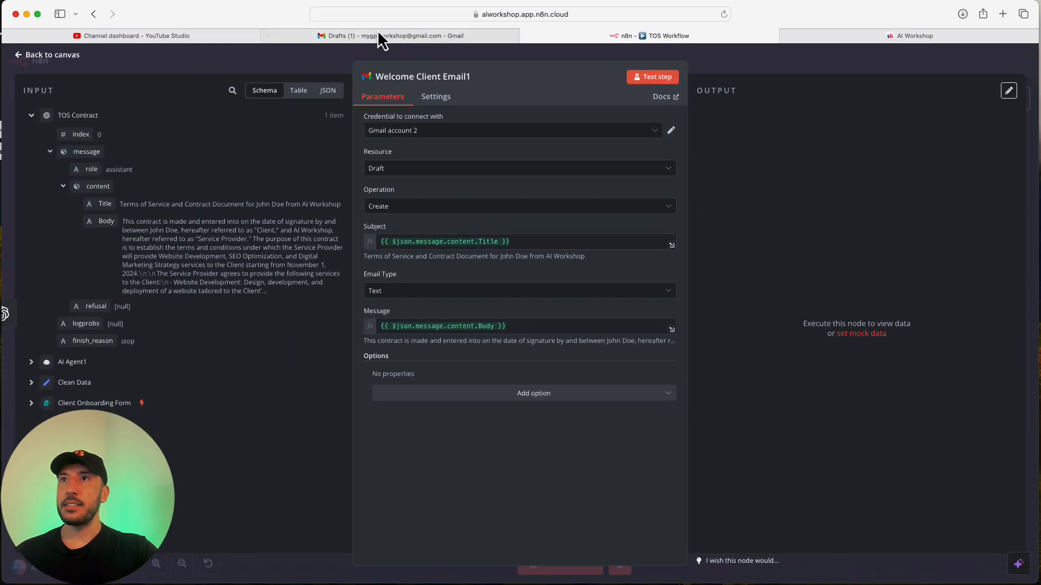
Check the current Gmail drafts, then run Welcome Client Email1 to create the contract draft.
{"action": "left_click", "coordinate": [378, 36]}
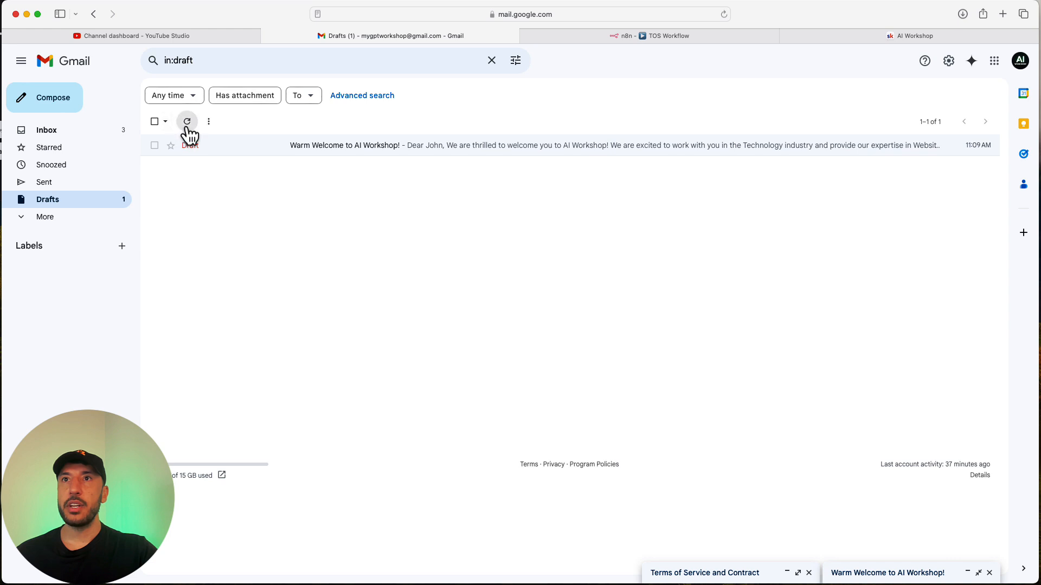
{"action": "left_click", "coordinate": [683, 34]}
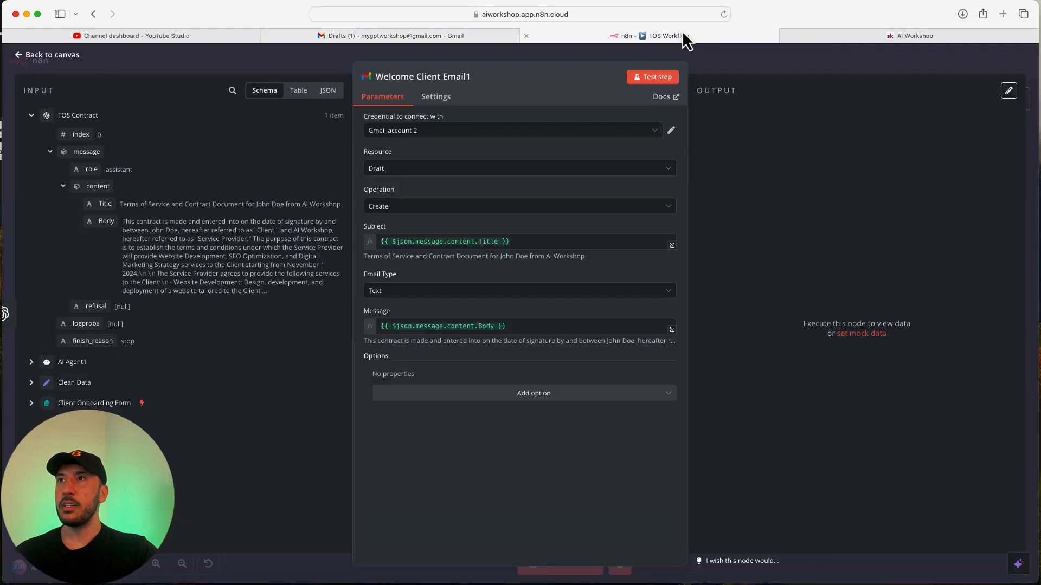
{"action": "left_click", "coordinate": [657, 78]}
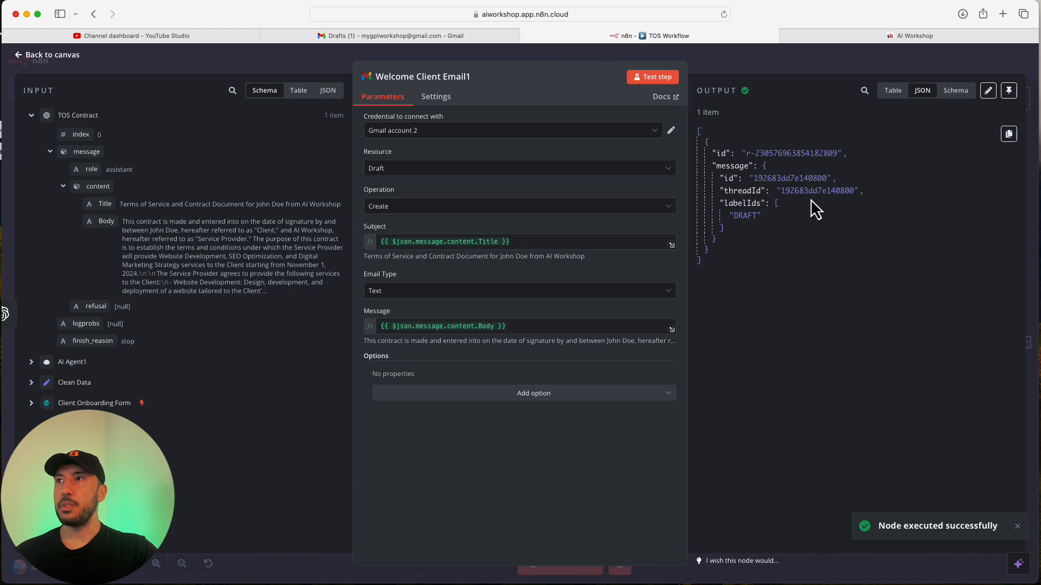
{"action": "left_click", "coordinate": [780, 64]}
Refresh Gmail Drafts and open the new Terms of Service draft to read its body.
{"action": "left_click", "coordinate": [382, 35]}
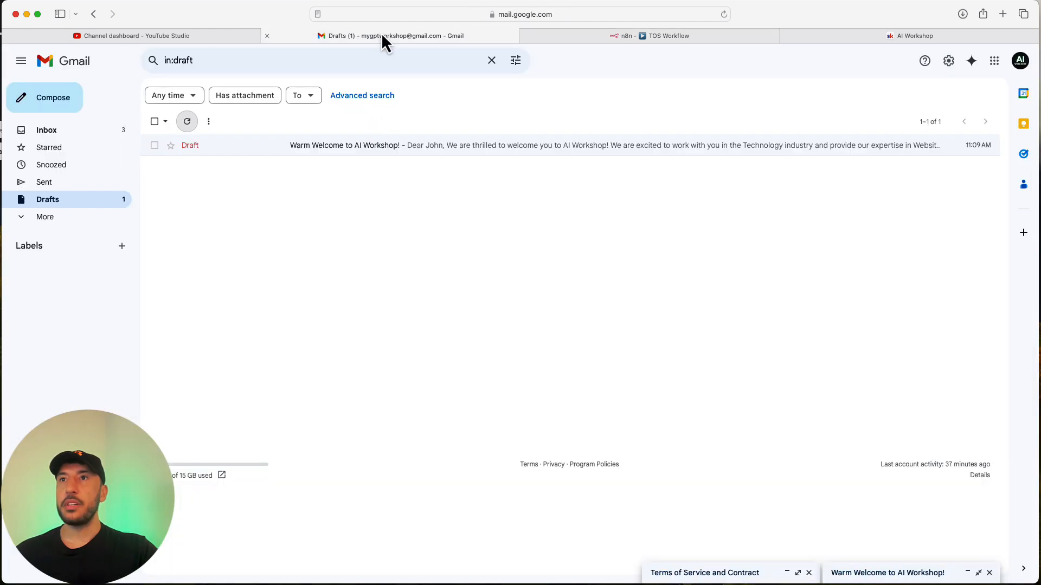
{"action": "left_click", "coordinate": [184, 123]}
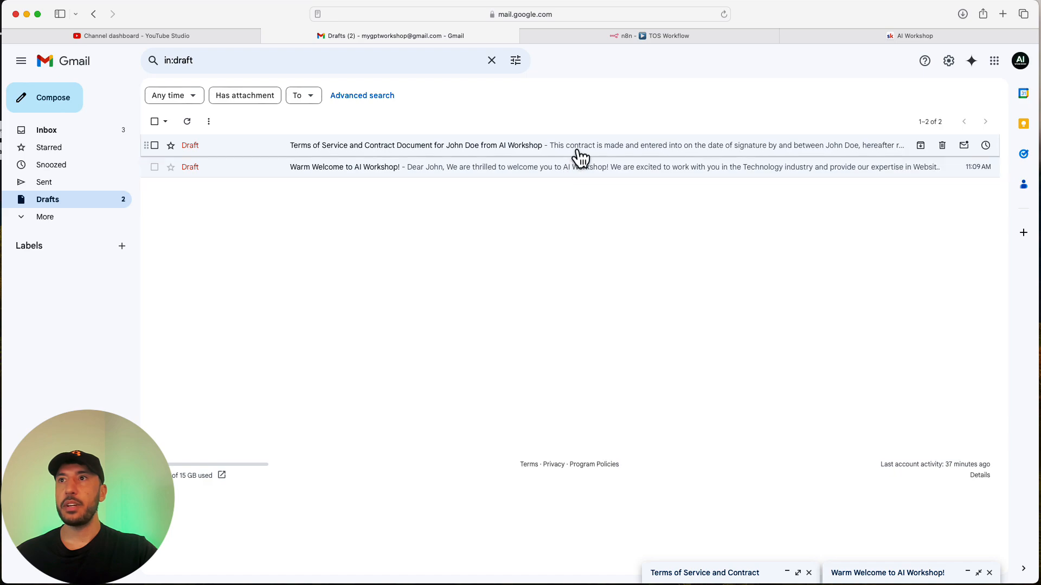
{"action": "left_click", "coordinate": [577, 153]}
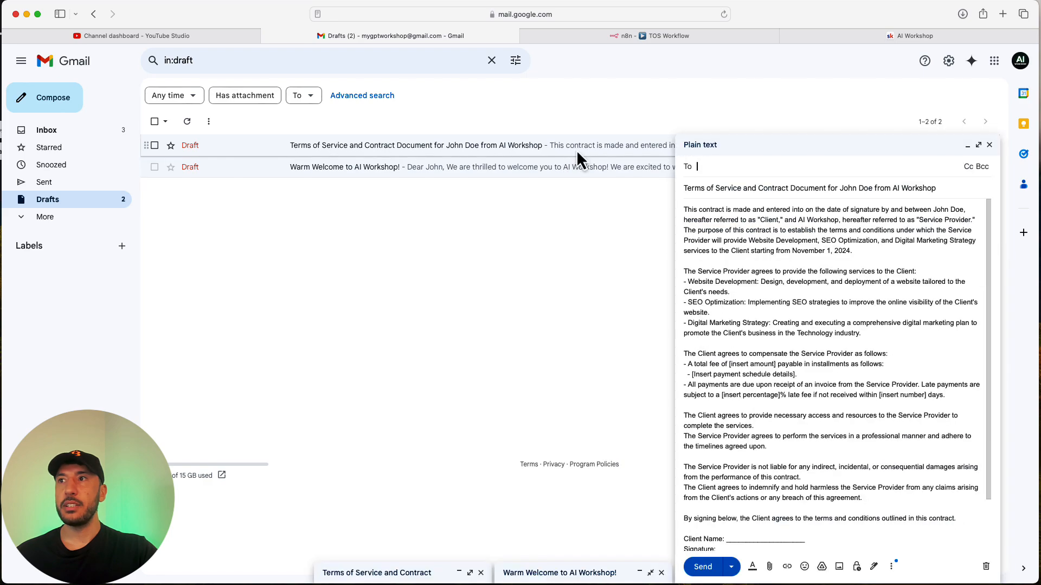
{"action": "left_click", "coordinate": [801, 416]}
{"action": "scroll", "coordinate": [802, 417], "scroll_direction": "down", "scroll_amount": 2}
{"action": "scroll", "coordinate": [801, 416], "scroll_direction": "up", "scroll_amount": 2}
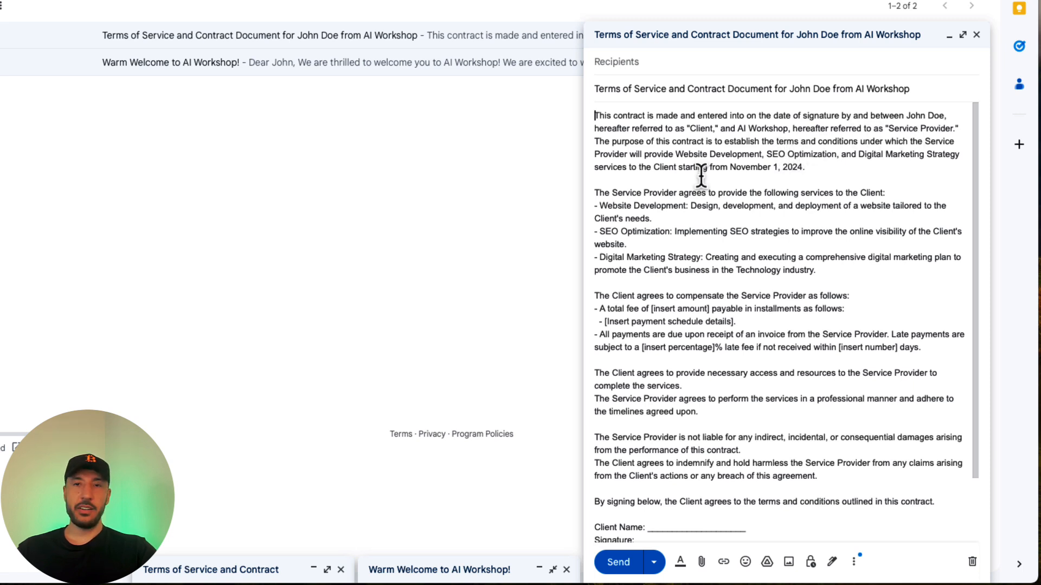
{"action": "scroll", "coordinate": [700, 179], "scroll_direction": "down", "scroll_amount": 1}
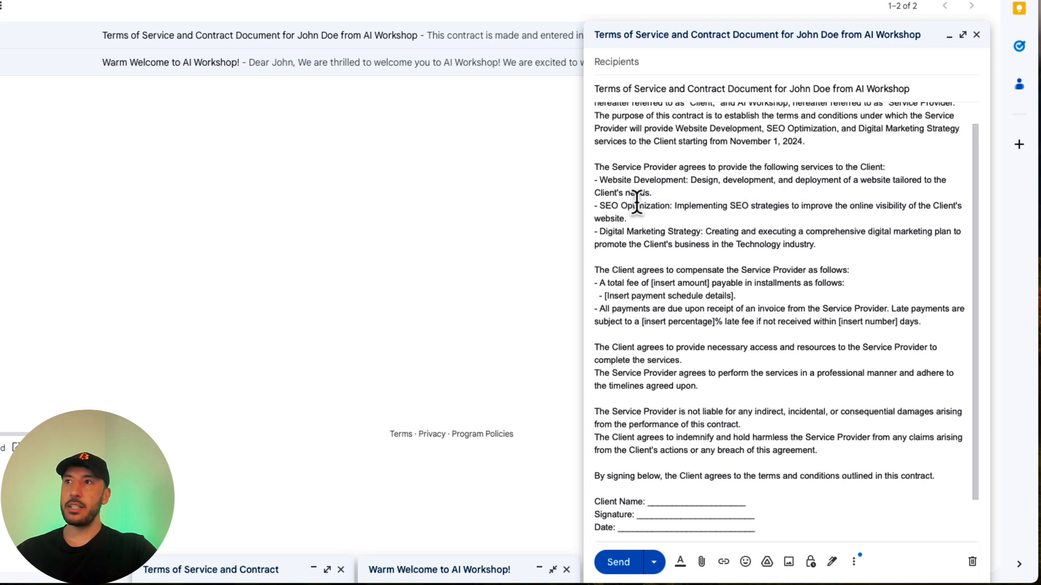
Highlight the service description, payment schedule placeholder, and provider and client signature lines to review them.
{"action": "left_click_drag", "start_coordinate": [689, 180], "coordinate": [743, 193]}
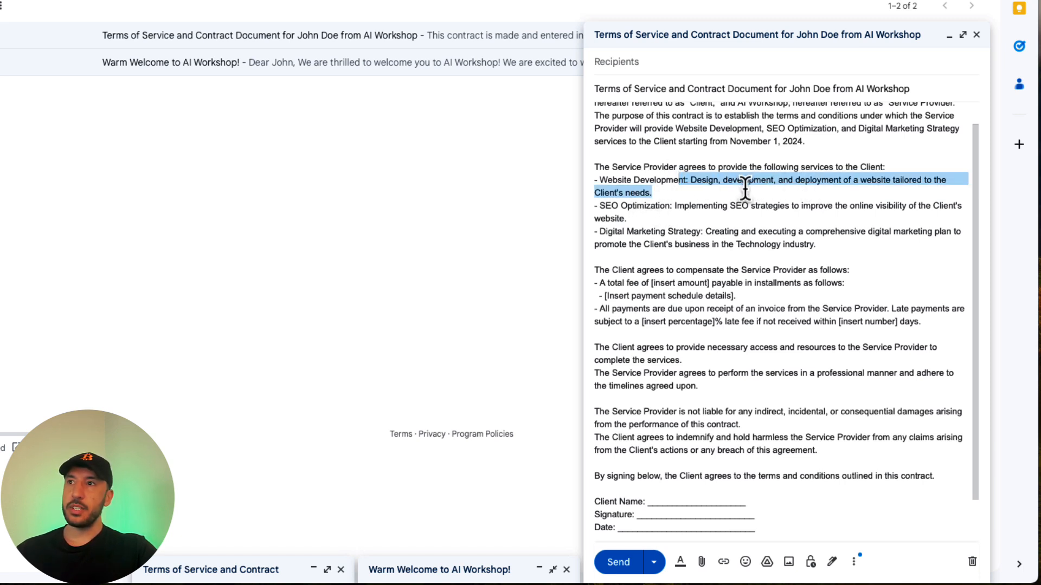
{"action": "left_click", "coordinate": [711, 217]}
{"action": "scroll", "coordinate": [657, 257], "scroll_direction": "down", "scroll_amount": 1}
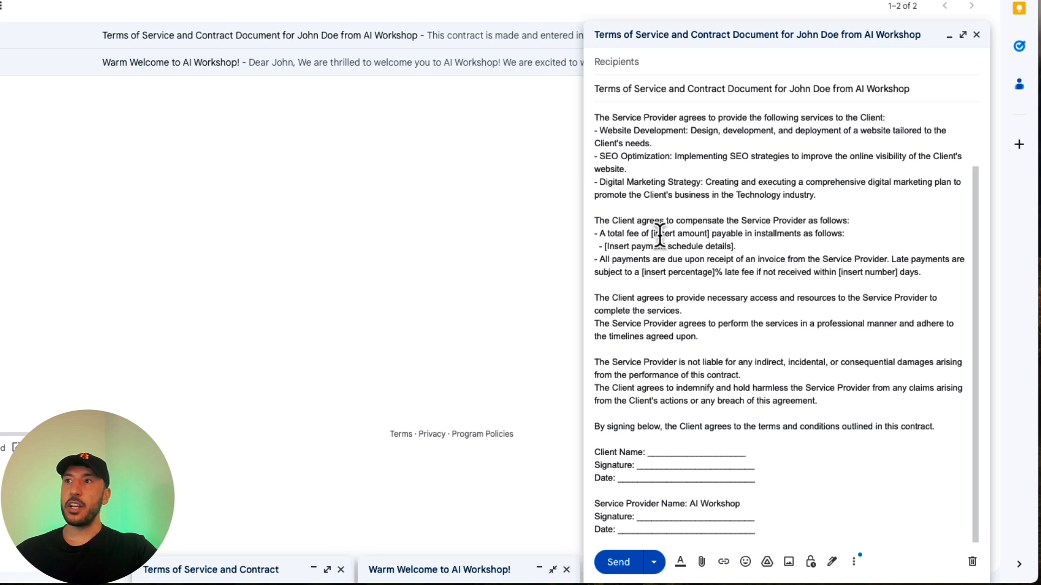
{"action": "triple_click", "coordinate": [685, 246]}
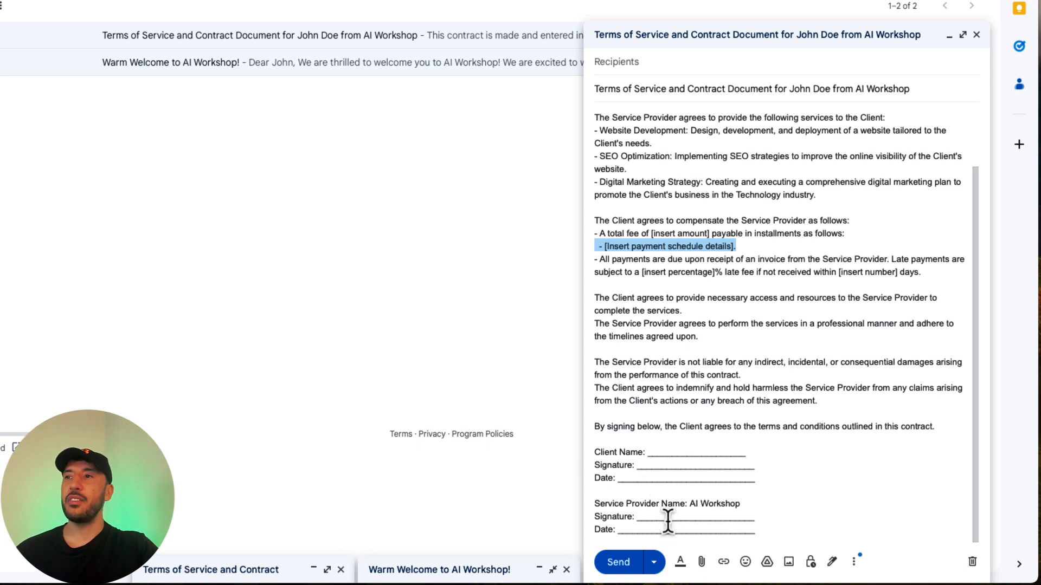
{"action": "left_click_drag", "start_coordinate": [765, 527], "coordinate": [593, 508]}
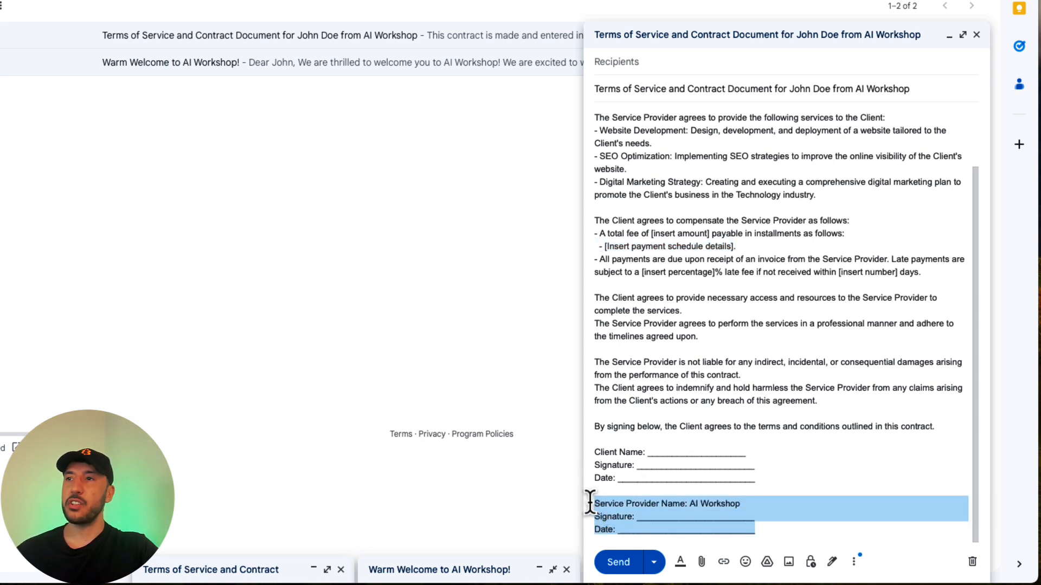
{"action": "left_click", "coordinate": [642, 454]}
{"action": "triple_click", "coordinate": [692, 459]}
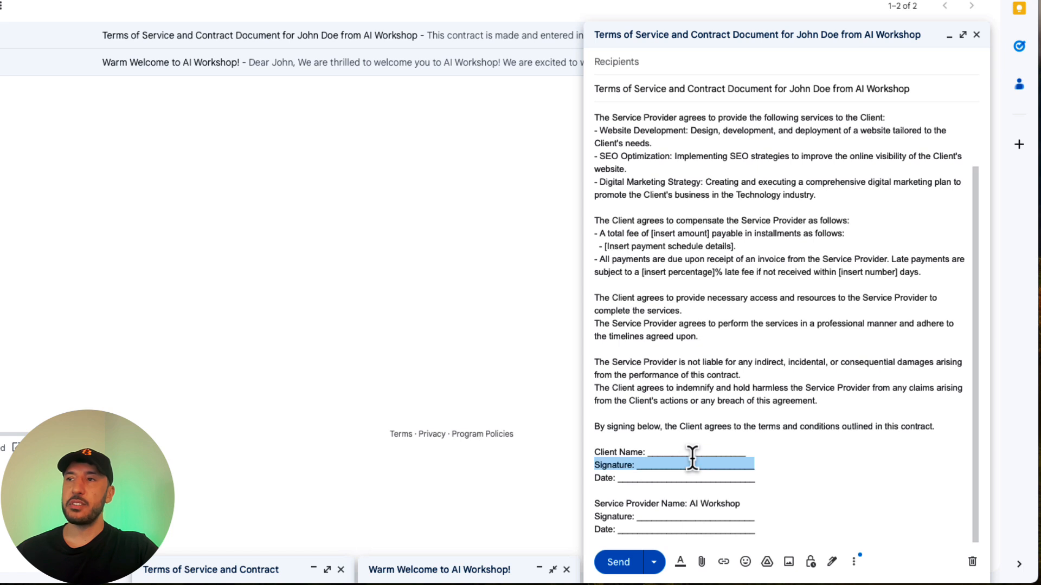
{"action": "left_click", "coordinate": [707, 441]}
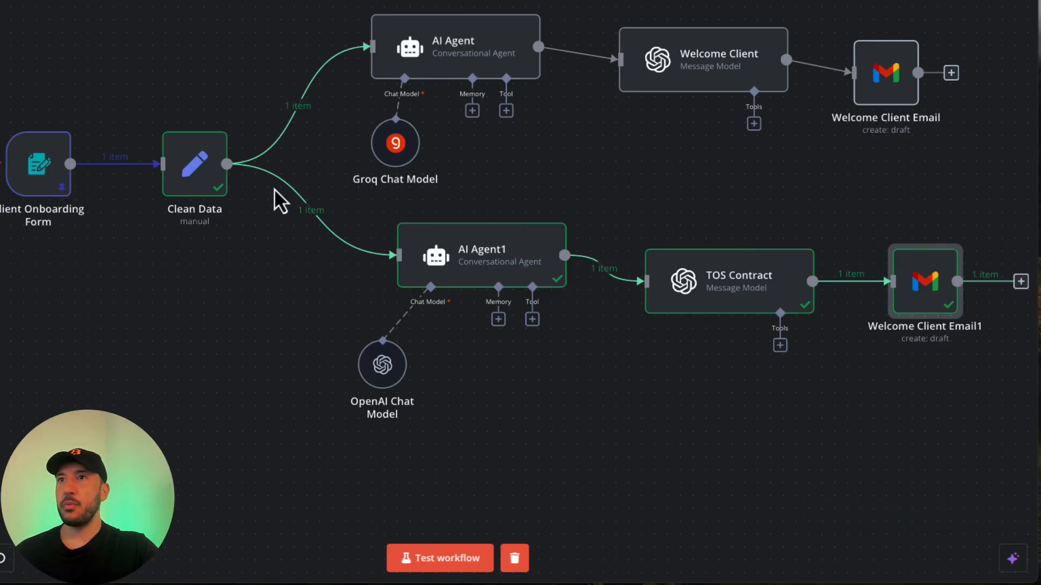
Drag AI Agent1, TOS Contract, Welcome Client and both Gmail nodes into aligned rows.
{"action": "scroll", "coordinate": [520, 271], "scroll_direction": "down", "scroll_amount": 1}
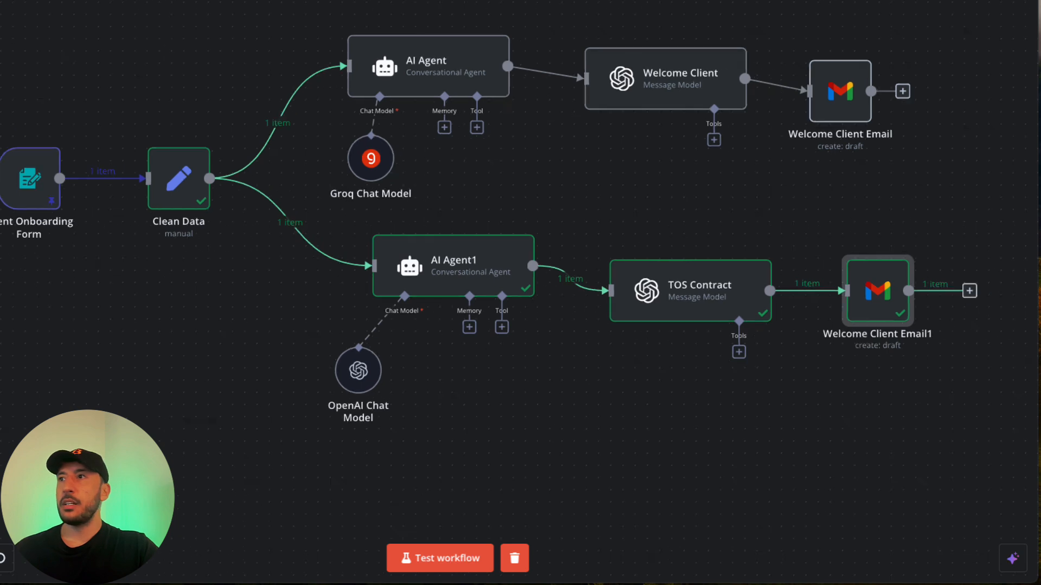
{"action": "left_click_drag", "start_coordinate": [428, 272], "coordinate": [414, 281]}
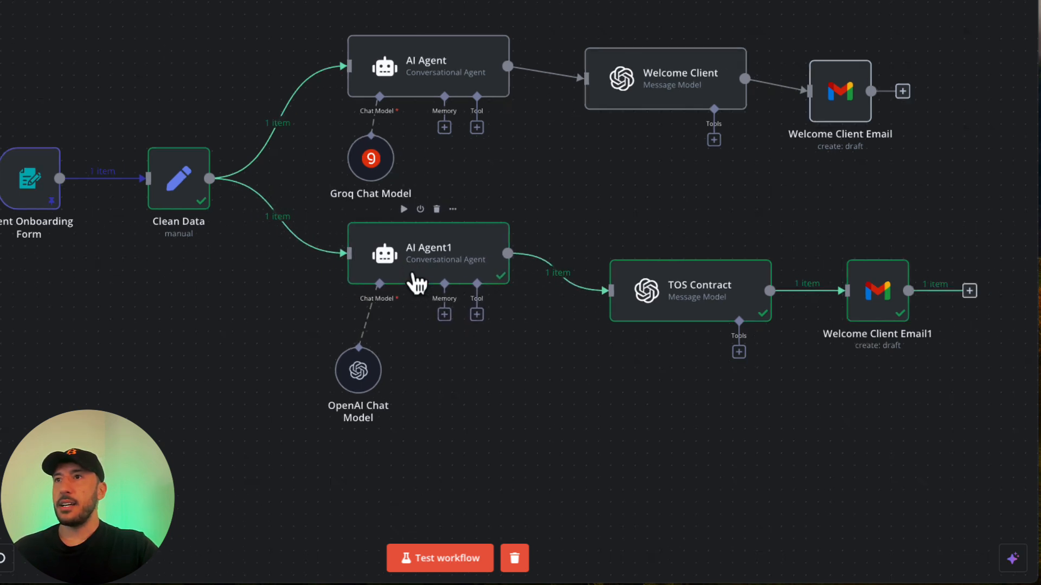
{"action": "left_click_drag", "start_coordinate": [366, 386], "coordinate": [353, 386]}
{"action": "left_click_drag", "start_coordinate": [704, 317], "coordinate": [667, 280]}
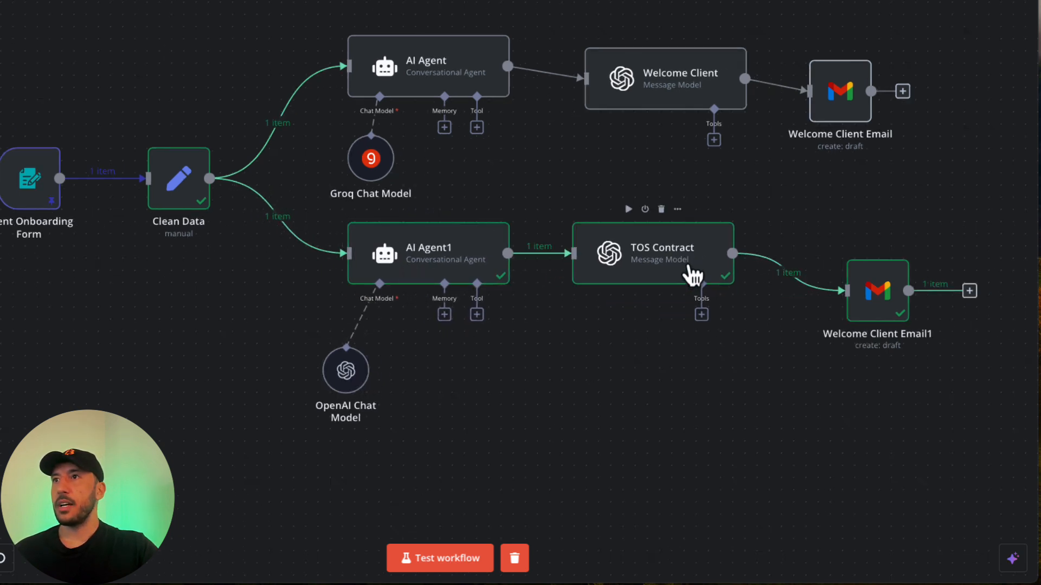
{"action": "left_click_drag", "start_coordinate": [667, 100], "coordinate": [630, 87]}
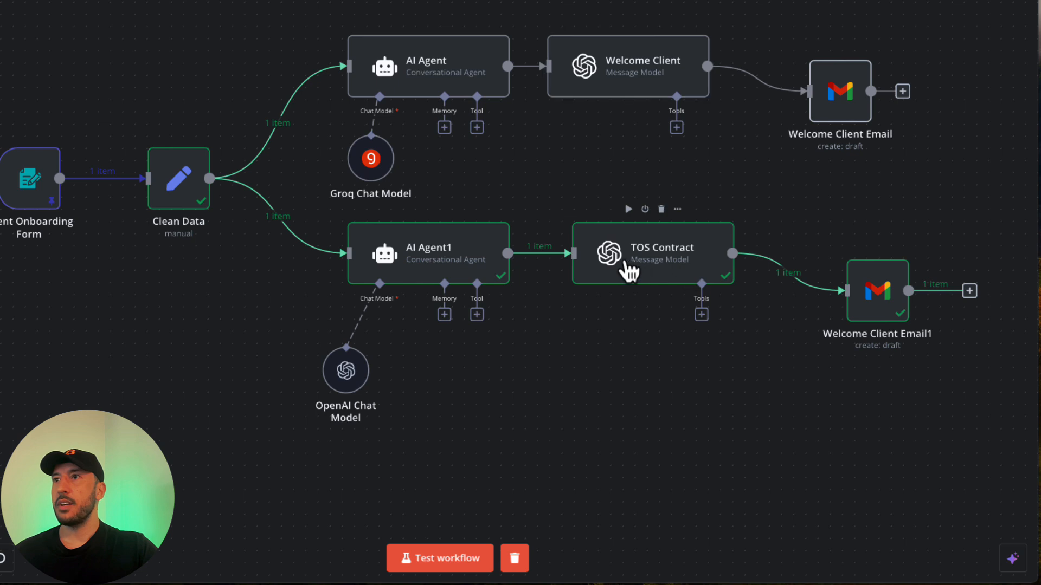
{"action": "mouse_move", "coordinate": [640, 273]}
{"action": "left_mouse_down"}
{"action": "mouse_move", "coordinate": [614, 275]}
{"action": "mouse_move", "coordinate": [627, 274]}
{"action": "left_mouse_up"}
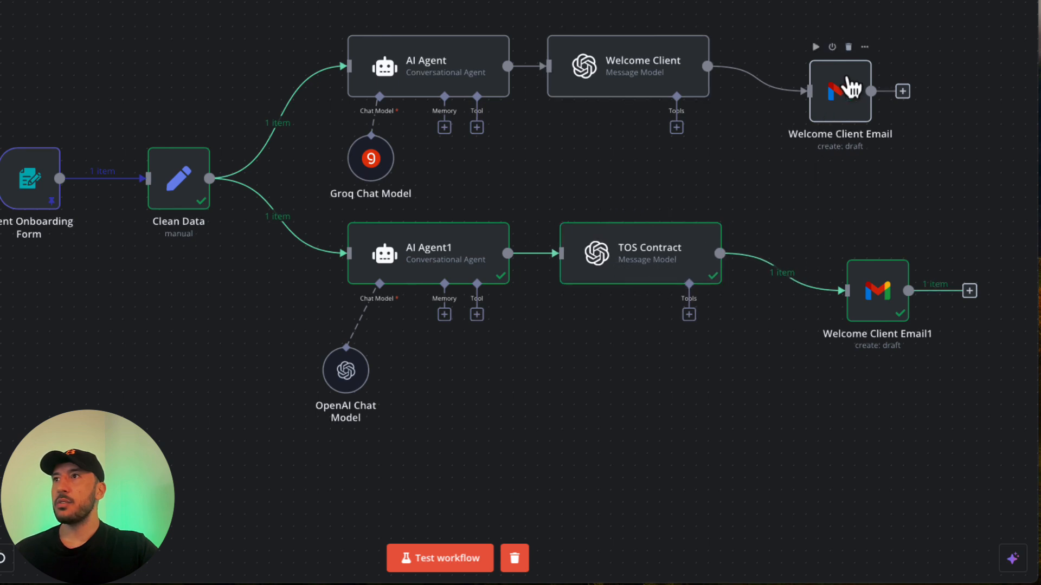
{"action": "left_click_drag", "start_coordinate": [856, 94], "coordinate": [845, 81]}
{"action": "left_click_drag", "start_coordinate": [860, 295], "coordinate": [835, 282]}
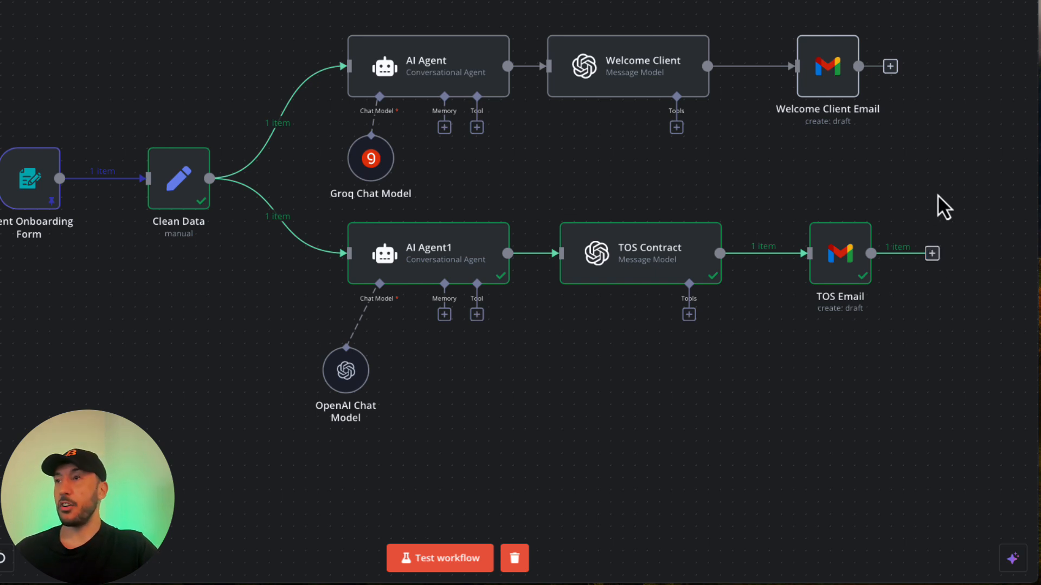
Add a Slack 'Send a message' node after TOS Email, using the Slack account credential.
{"action": "left_click", "coordinate": [935, 254]}
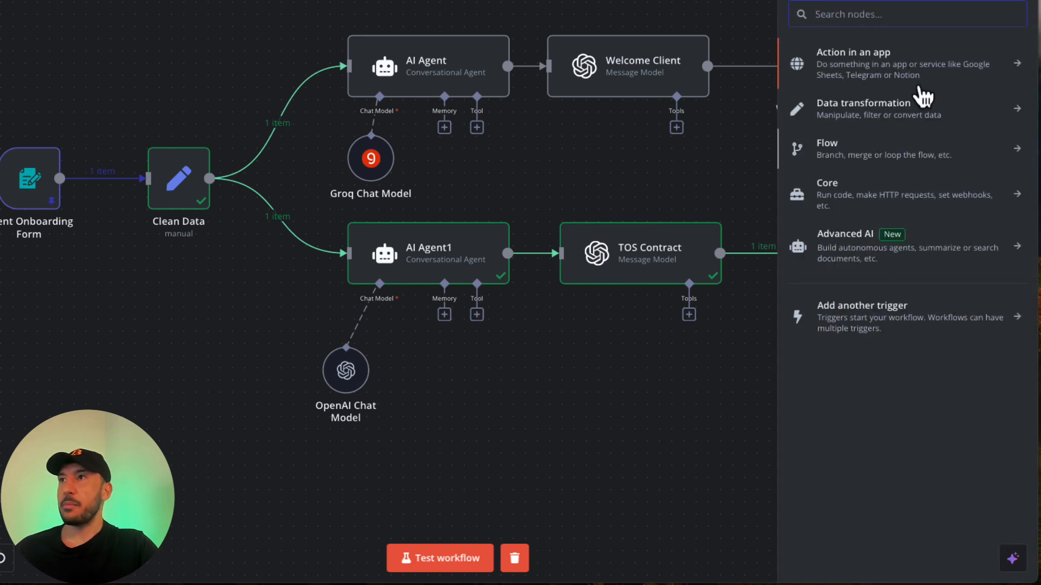
{"action": "type", "text": "sla"}
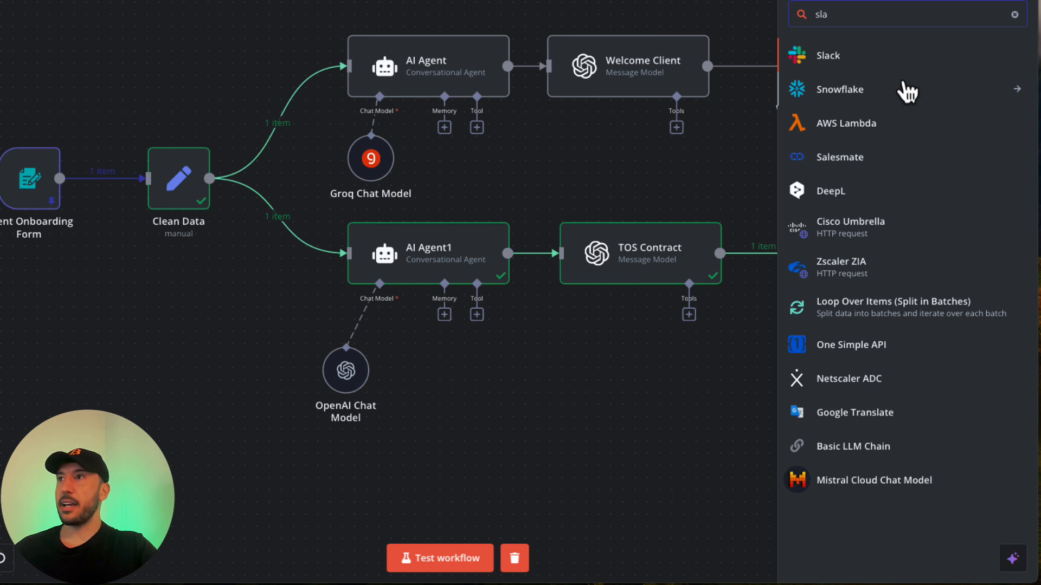
{"action": "left_click", "coordinate": [858, 61]}
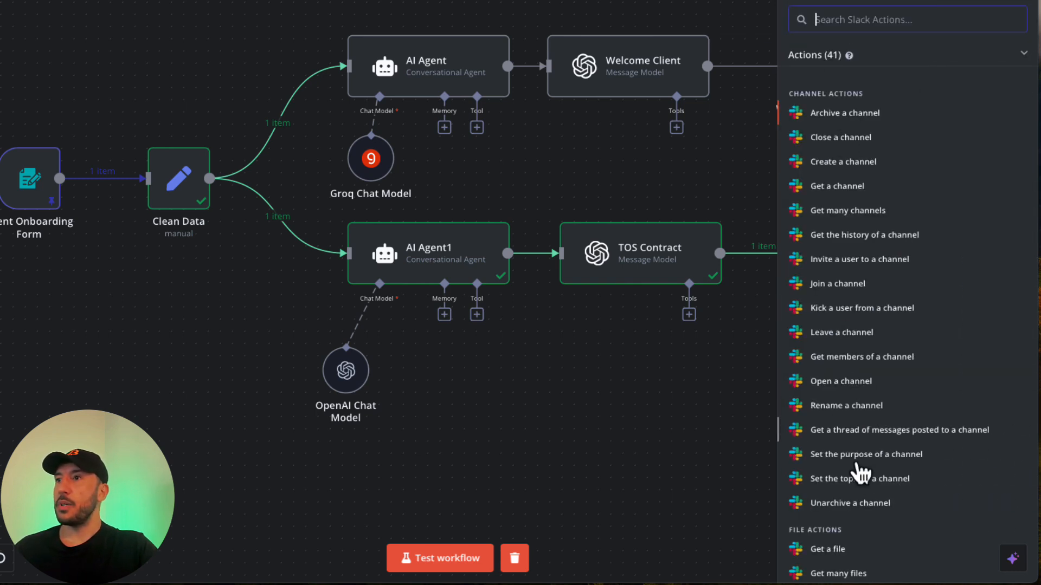
{"action": "scroll", "coordinate": [854, 471], "scroll_direction": "down", "scroll_amount": 3}
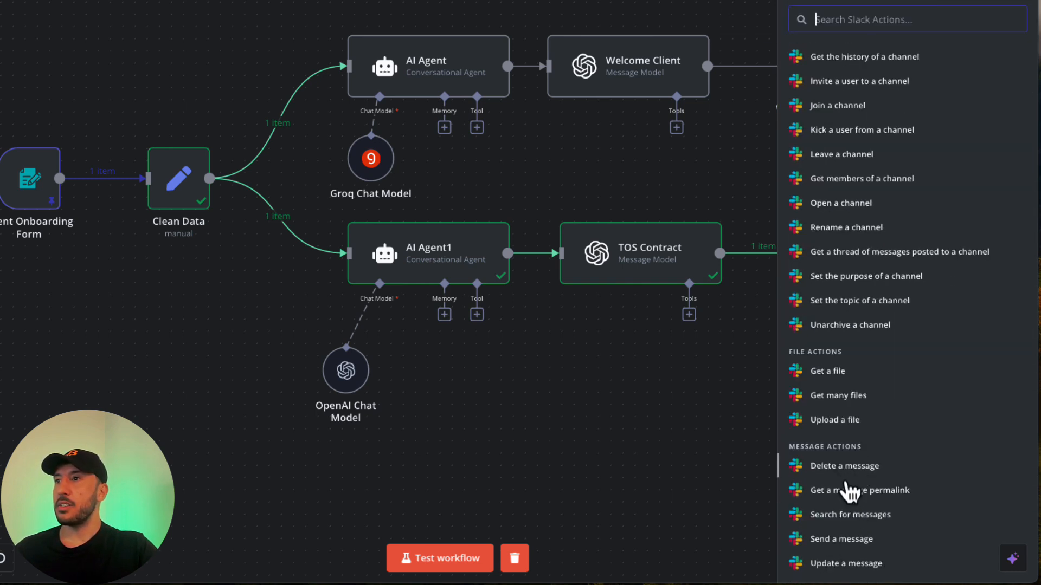
{"action": "left_click", "coordinate": [856, 540]}
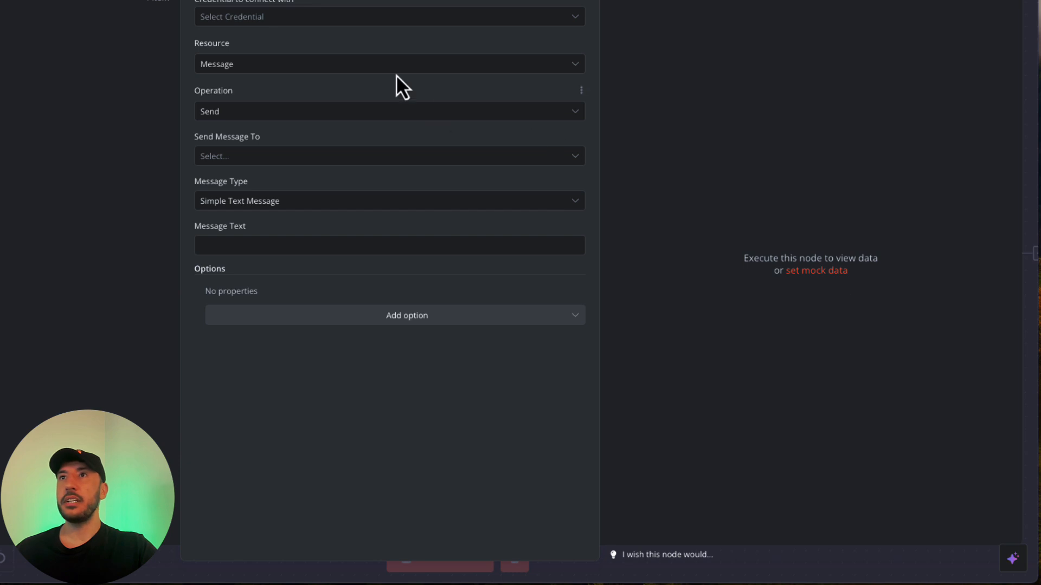
{"action": "left_click", "coordinate": [285, 17]}
{"action": "left_click", "coordinate": [251, 50]}
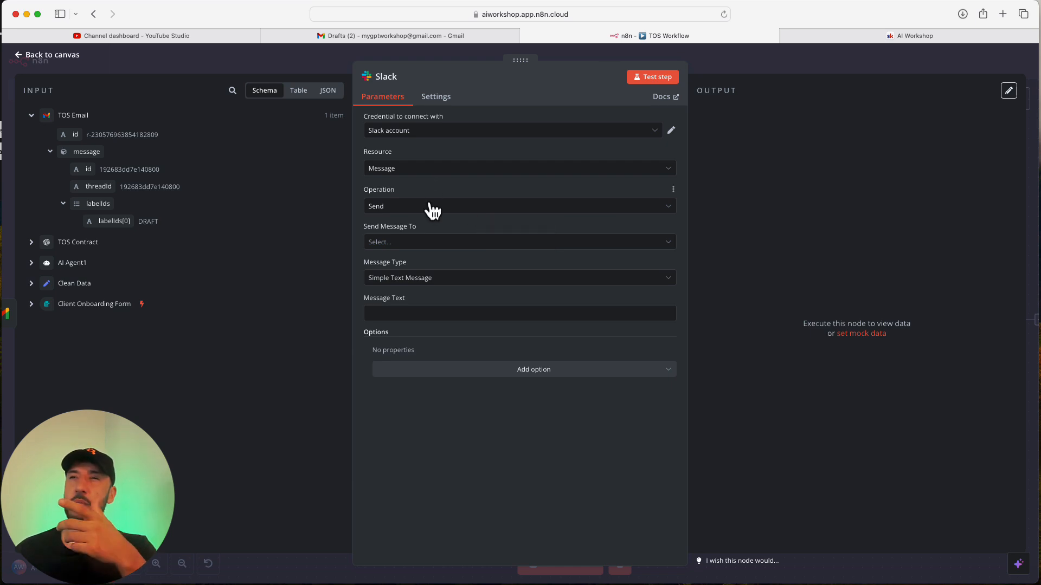
Set Send Message To to Channel and pick ai-agents from the channel list.
{"action": "left_click", "coordinate": [442, 252]}
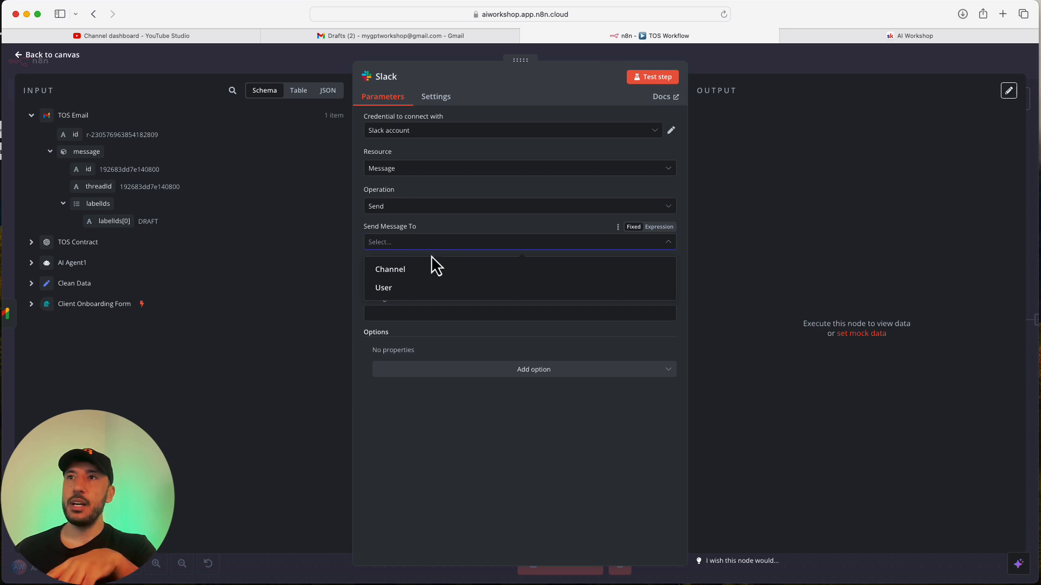
{"action": "left_click", "coordinate": [410, 274]}
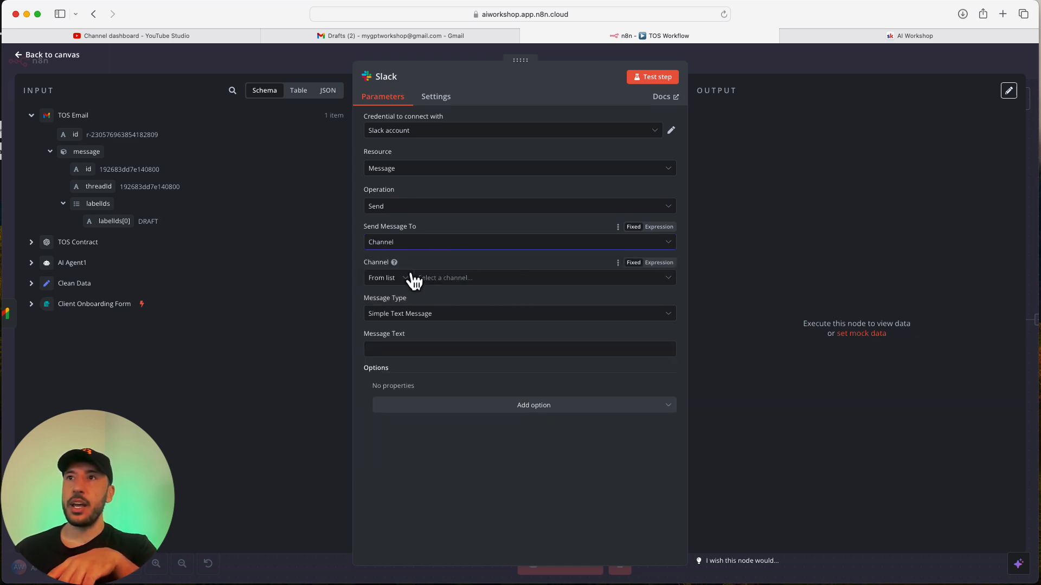
{"action": "left_click", "coordinate": [482, 278]}
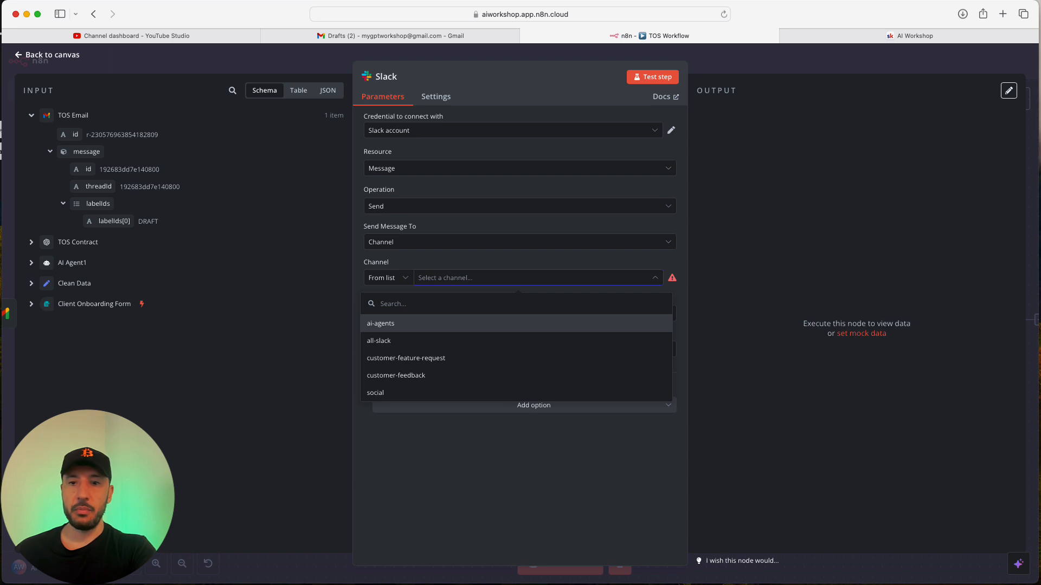
{"action": "key", "text": "super+Tab"}
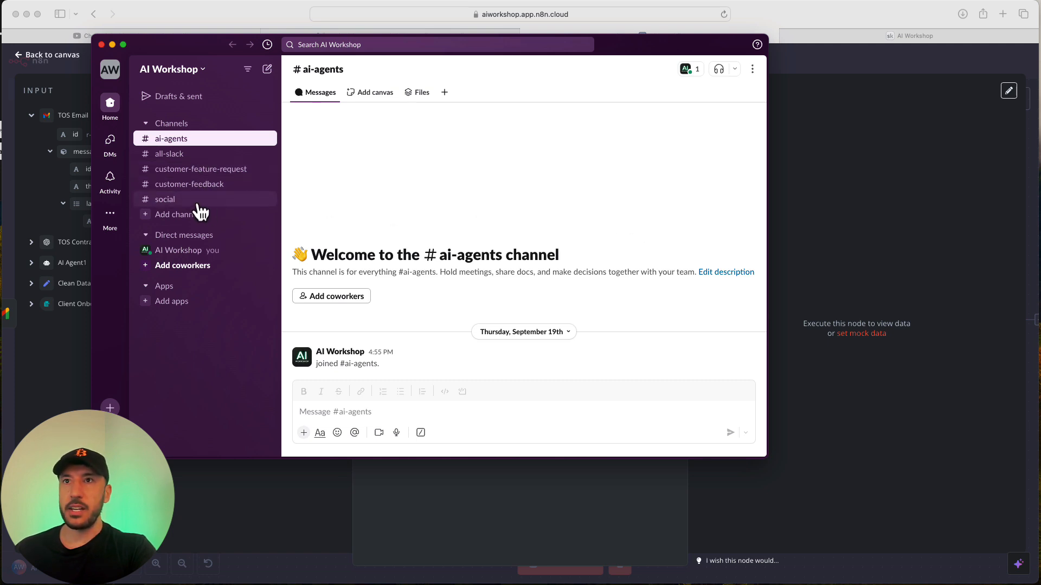
{"action": "left_click", "coordinate": [823, 238]}
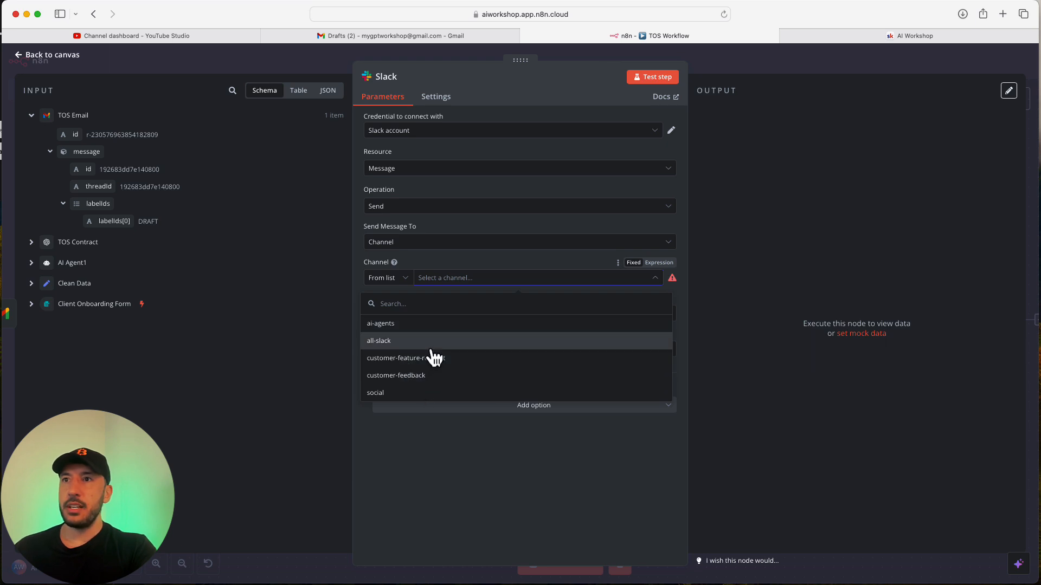
{"action": "left_click", "coordinate": [401, 326]}
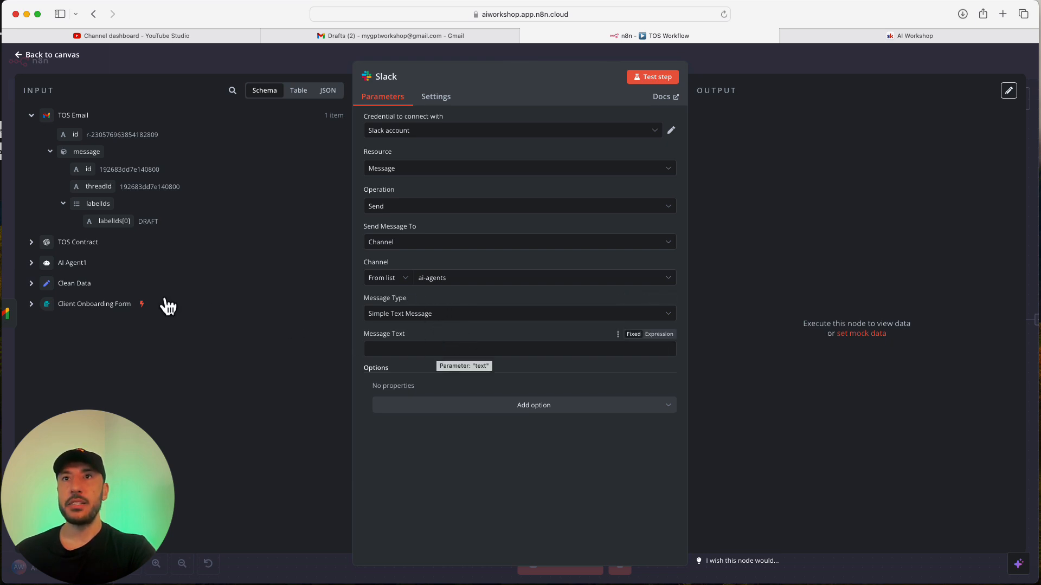
Map the TOS Contract Body into Message Text and test-post it to ai-agents.
{"action": "left_click", "coordinate": [32, 243]}
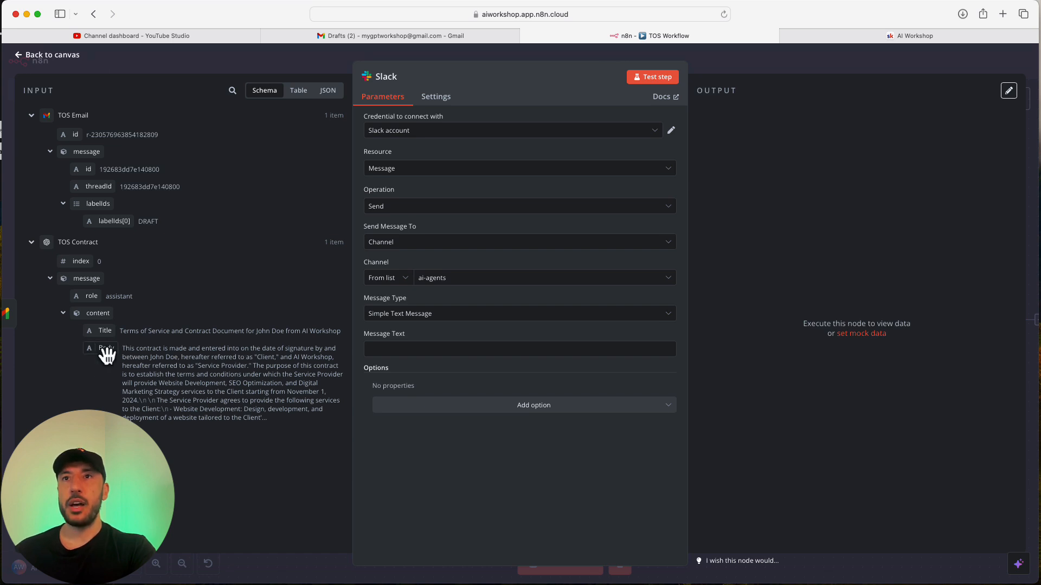
{"action": "left_click_drag", "start_coordinate": [110, 352], "coordinate": [388, 350]}
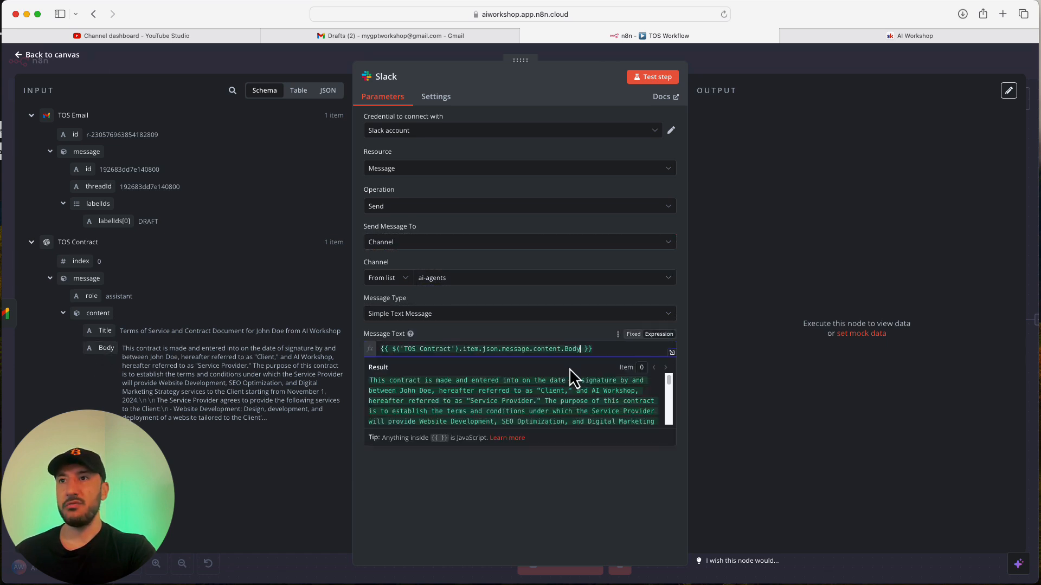
{"action": "left_click", "coordinate": [742, 203]}
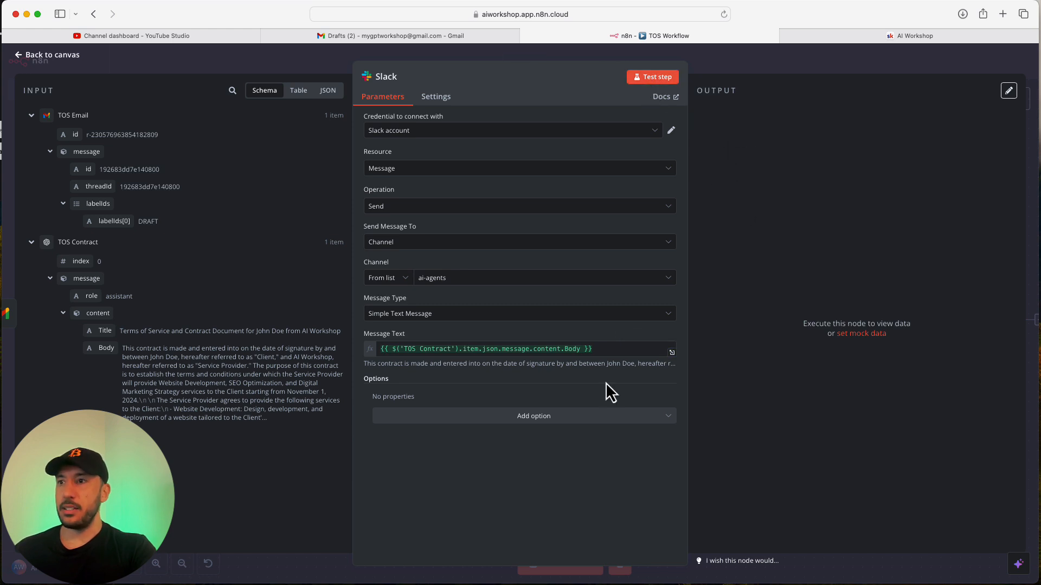
{"action": "left_click", "coordinate": [656, 79]}
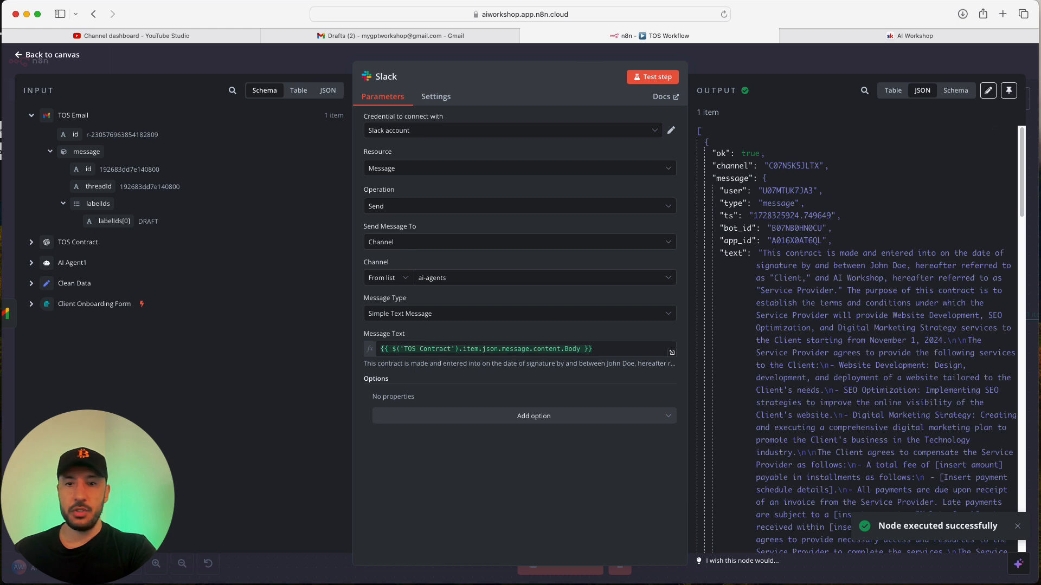
{"action": "key", "text": "super+Tab"}
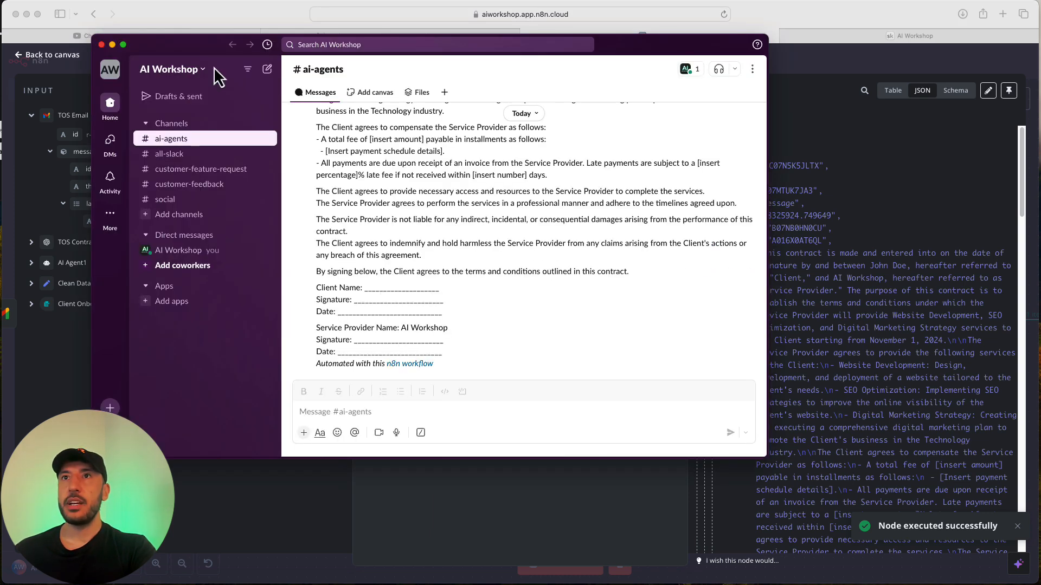
{"action": "left_click", "coordinate": [171, 124]}
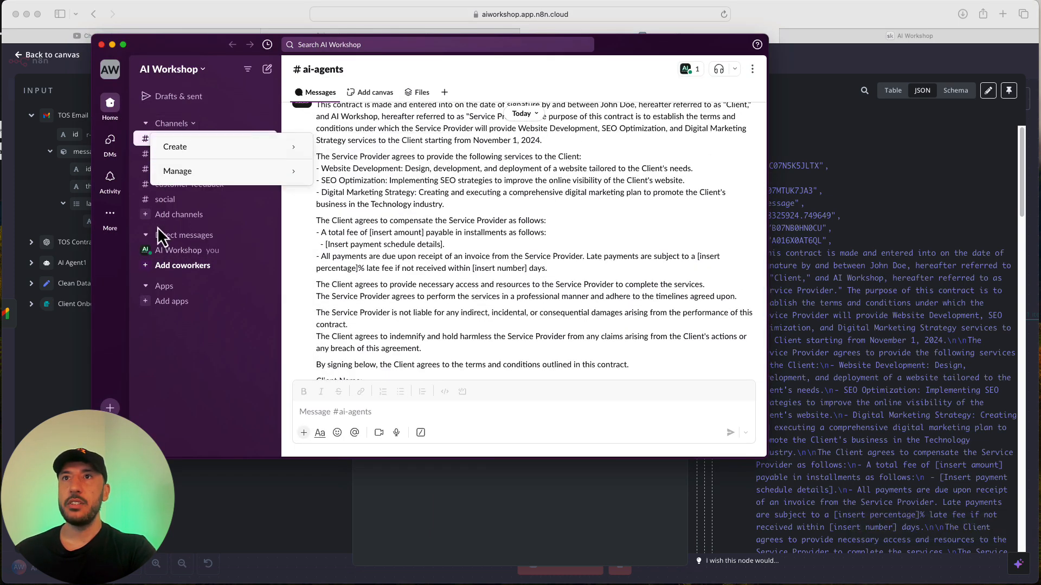
{"action": "left_click", "coordinate": [162, 214]}
{"action": "left_click", "coordinate": [163, 140]}
{"action": "left_click", "coordinate": [166, 152]}
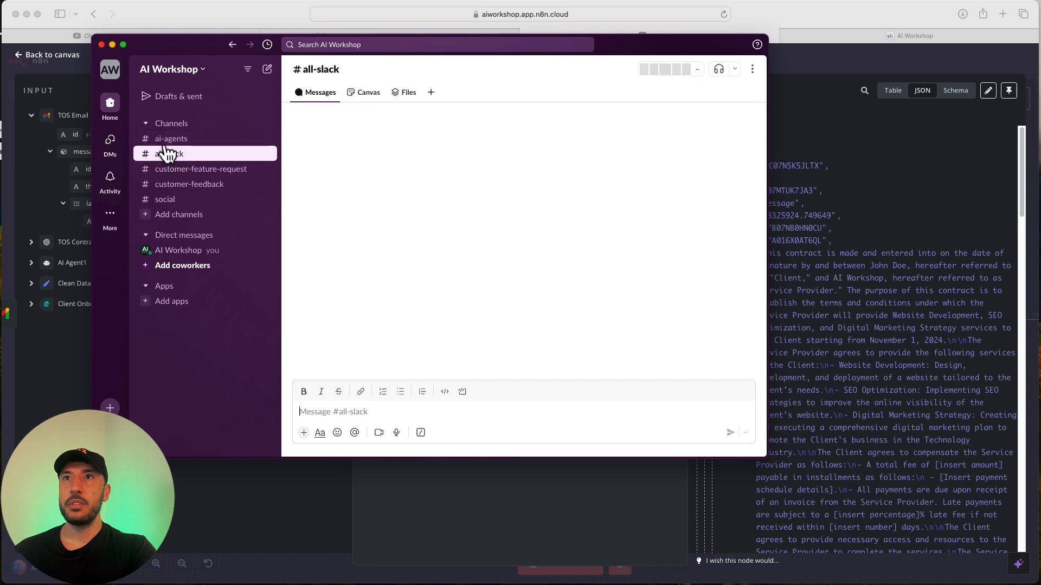
{"action": "left_click", "coordinate": [167, 139]}
{"action": "scroll", "coordinate": [319, 187], "scroll_direction": "up", "scroll_amount": 2}
{"action": "scroll", "coordinate": [418, 267], "scroll_direction": "up", "scroll_amount": 3}
{"action": "scroll", "coordinate": [379, 260], "scroll_direction": "down", "scroll_amount": 3}
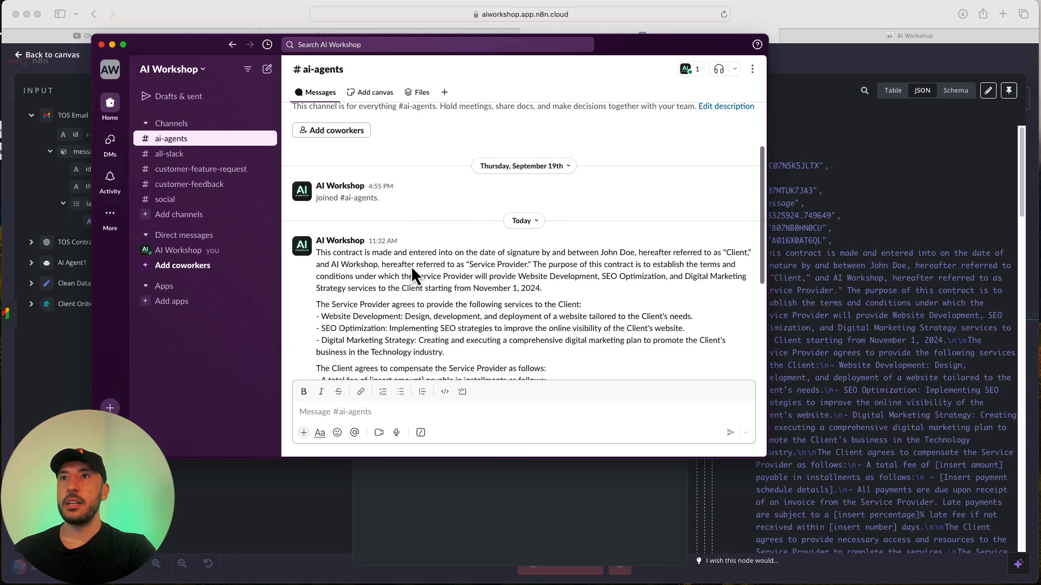
{"action": "scroll", "coordinate": [588, 265], "scroll_direction": "down", "scroll_amount": 5}
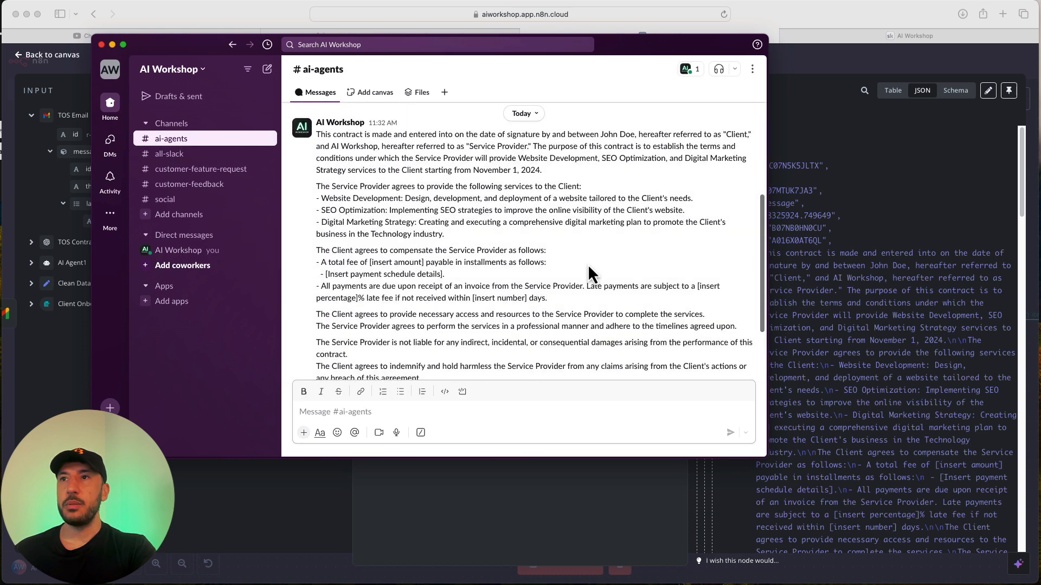
{"action": "left_click", "coordinate": [942, 238]}
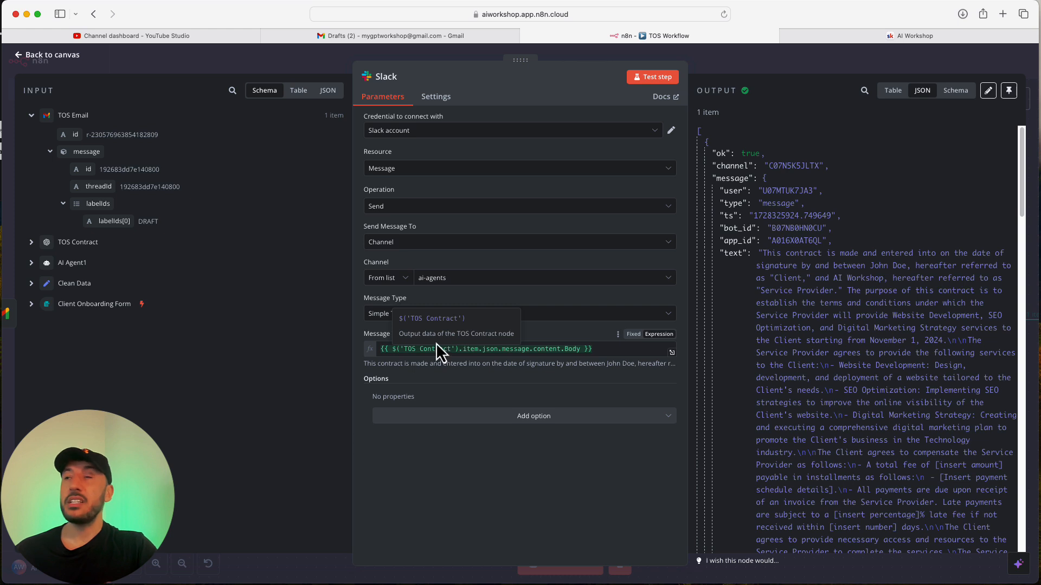
Move the Slack node higher on the canvas, leaving it fed only by TOS Email.
{"action": "left_click", "coordinate": [782, 72]}
{"action": "left_click_drag", "start_coordinate": [974, 323], "coordinate": [964, 273]}
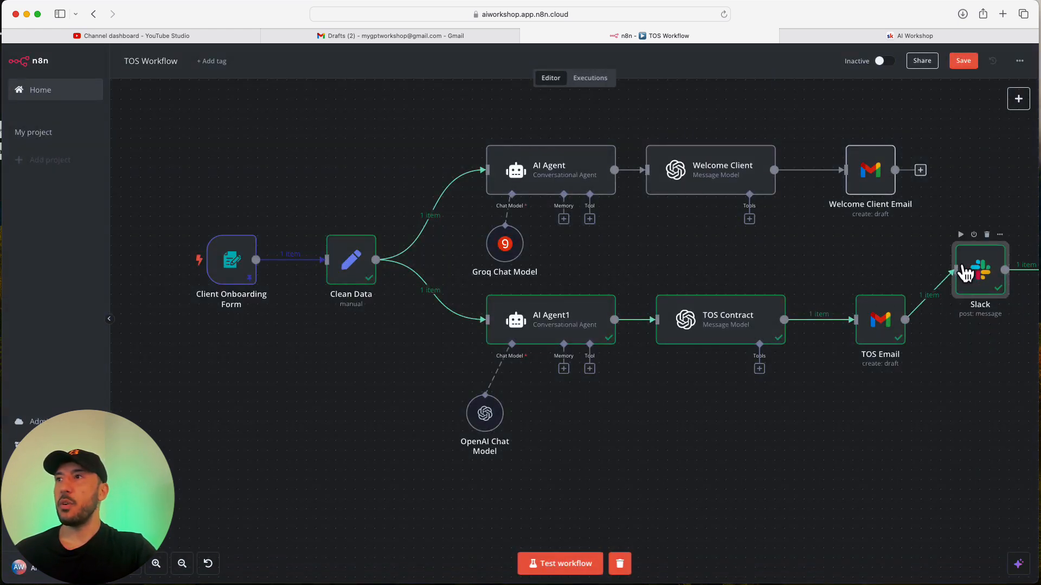
{"action": "left_click_drag", "start_coordinate": [895, 170], "coordinate": [970, 257]}
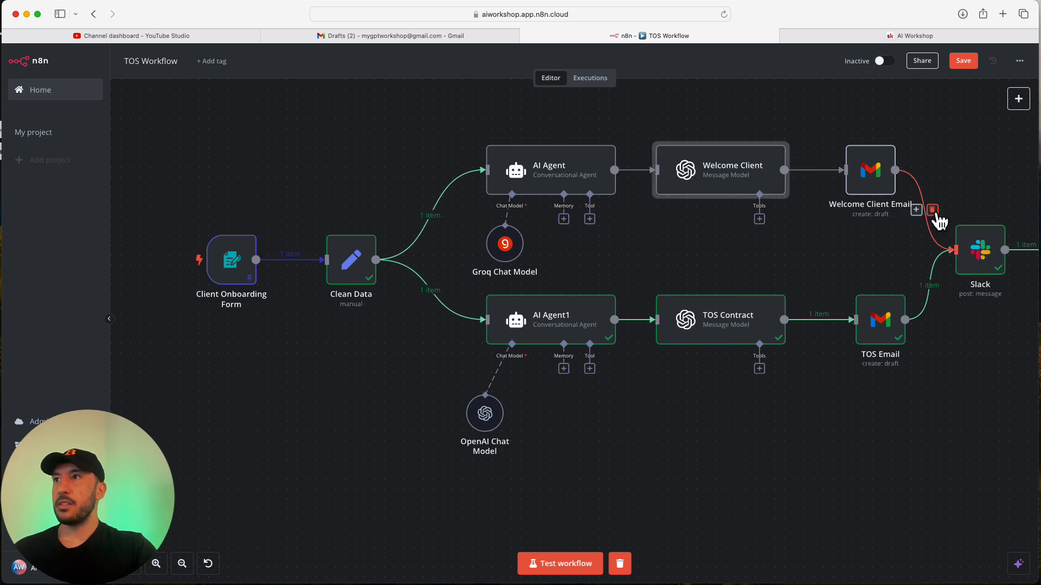
{"action": "left_click", "coordinate": [934, 215]}
Delete the Terms of Service and Warm Welcome test drafts from Gmail, then return to n8n.
{"action": "left_click", "coordinate": [386, 37]}
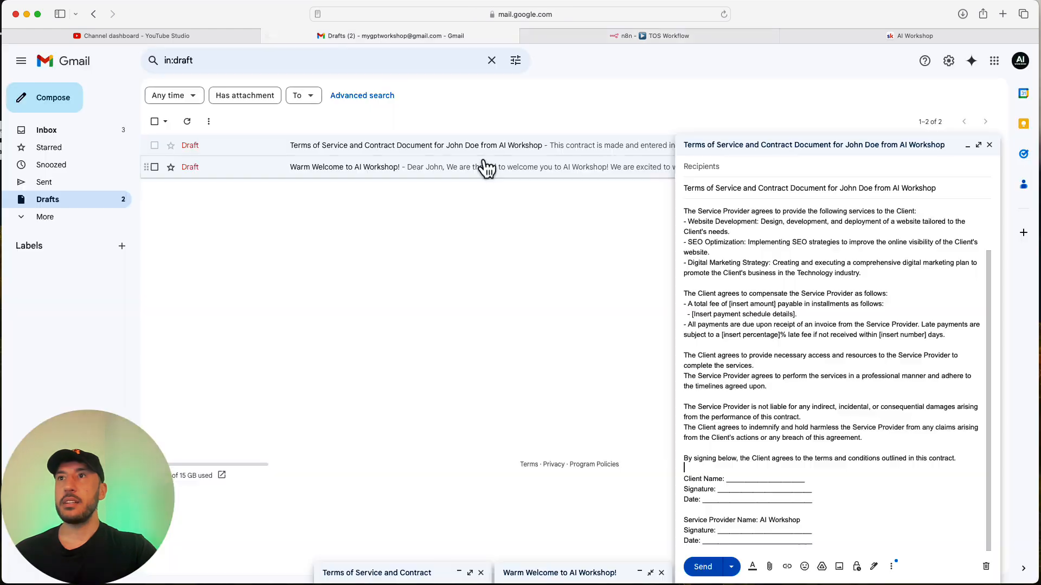
{"action": "left_click", "coordinate": [989, 145]}
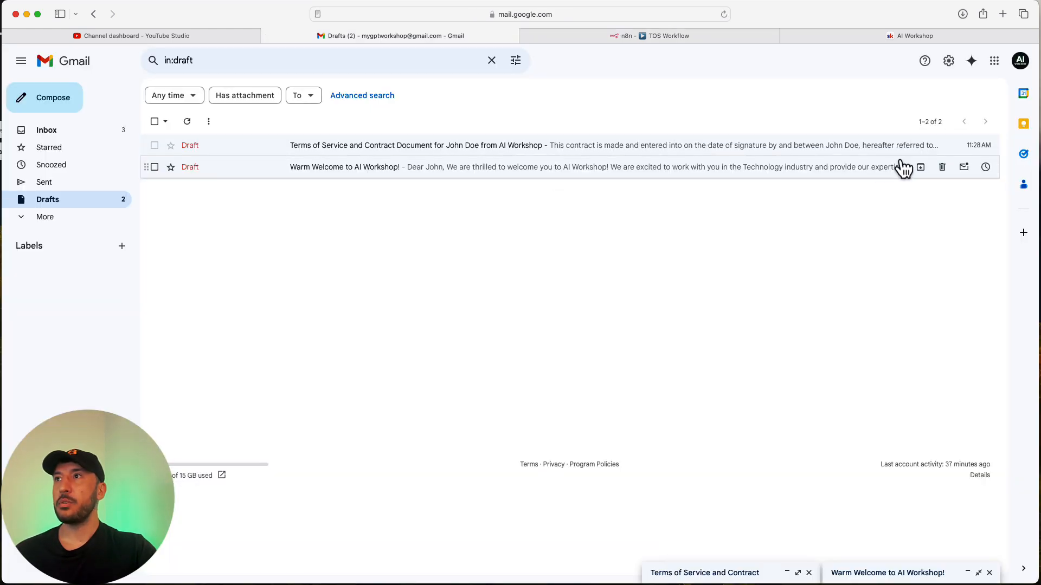
{"action": "left_click", "coordinate": [942, 146]}
{"action": "left_click", "coordinate": [942, 146]}
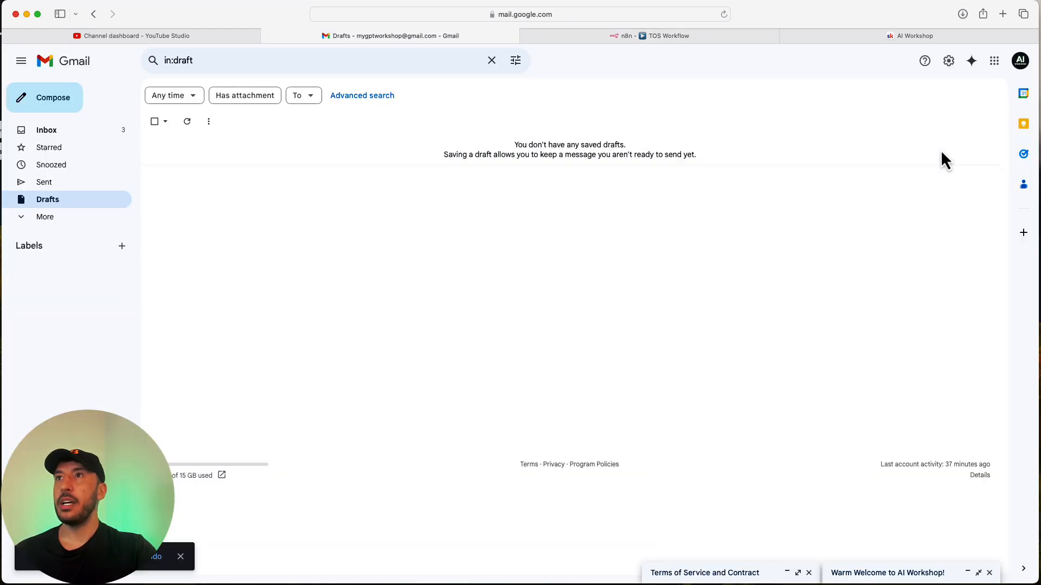
{"action": "left_click", "coordinate": [910, 36]}
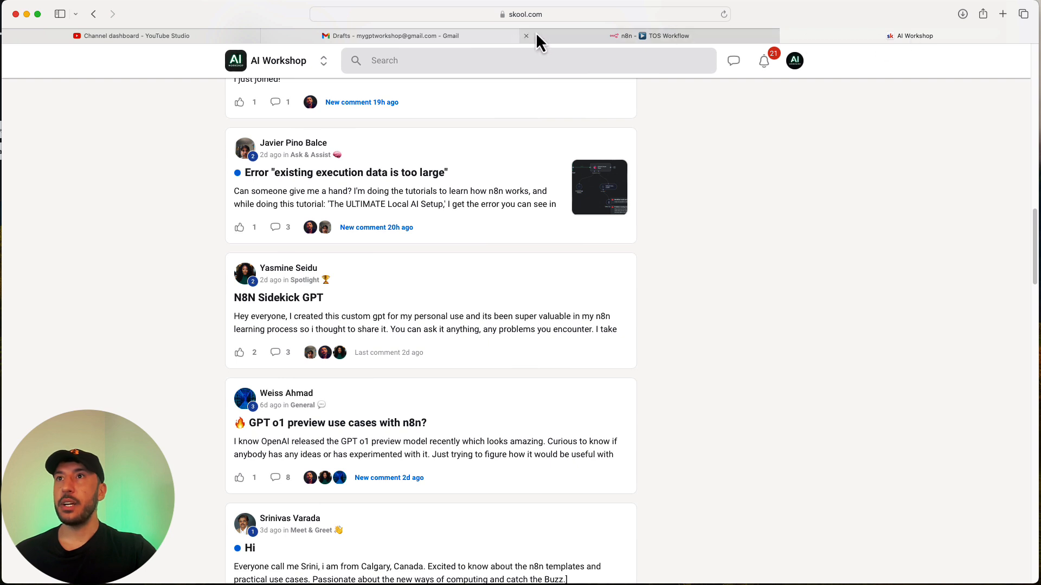
{"action": "left_click", "coordinate": [387, 35]}
{"action": "left_click", "coordinate": [618, 36]}
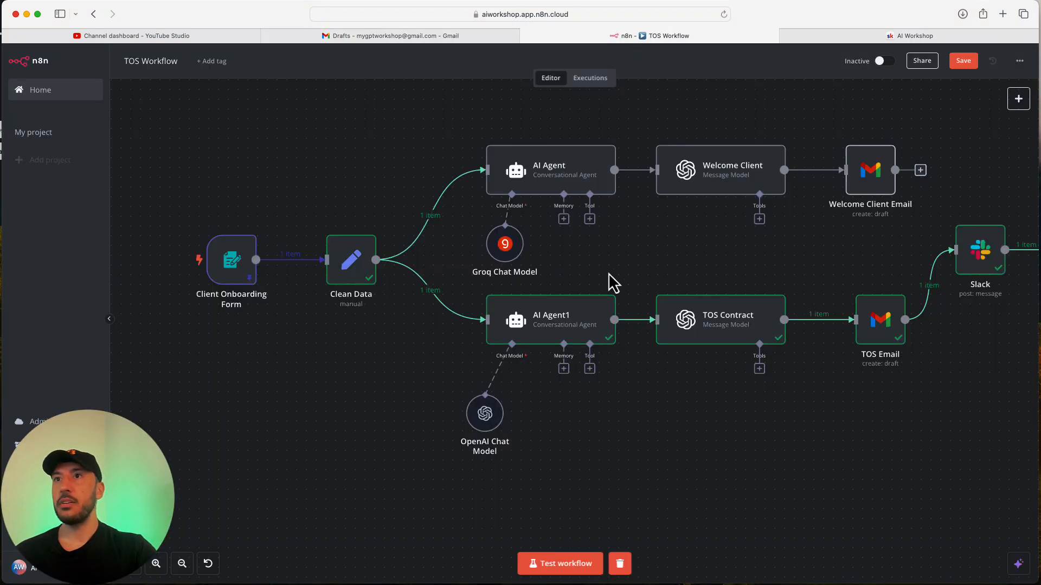
Unpin the Client Onboarding Form's test data and clear the previous execution results.
{"action": "mouse_move", "coordinate": [242, 267]}
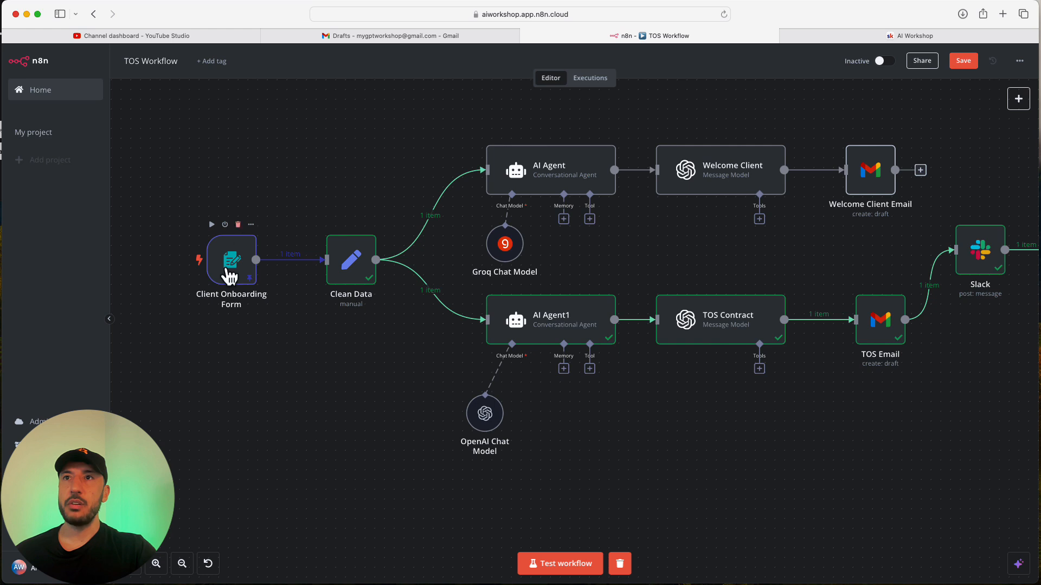
{"action": "double_click", "coordinate": [232, 271]}
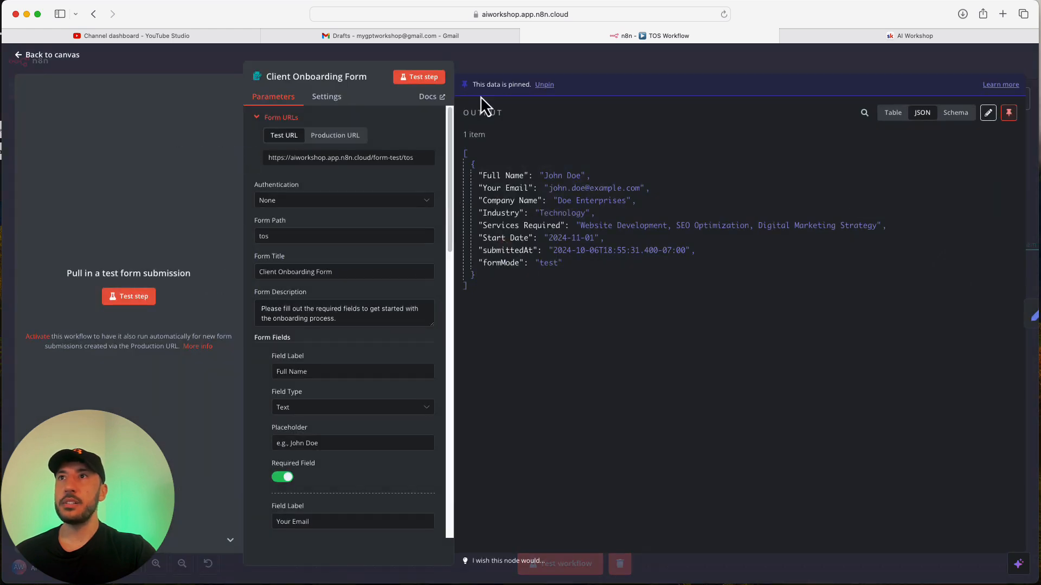
{"action": "left_click", "coordinate": [543, 85]}
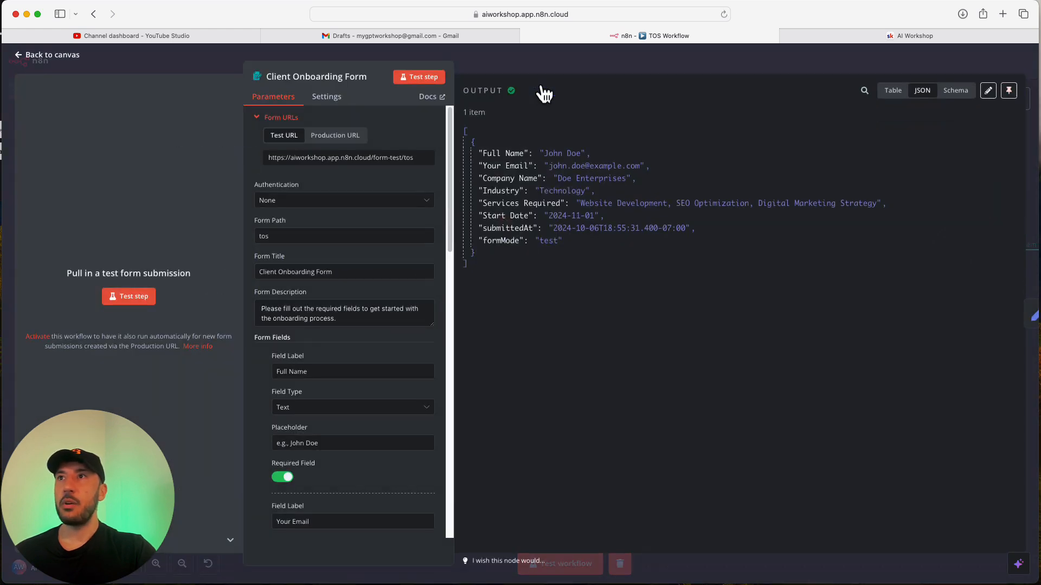
{"action": "left_click", "coordinate": [675, 56]}
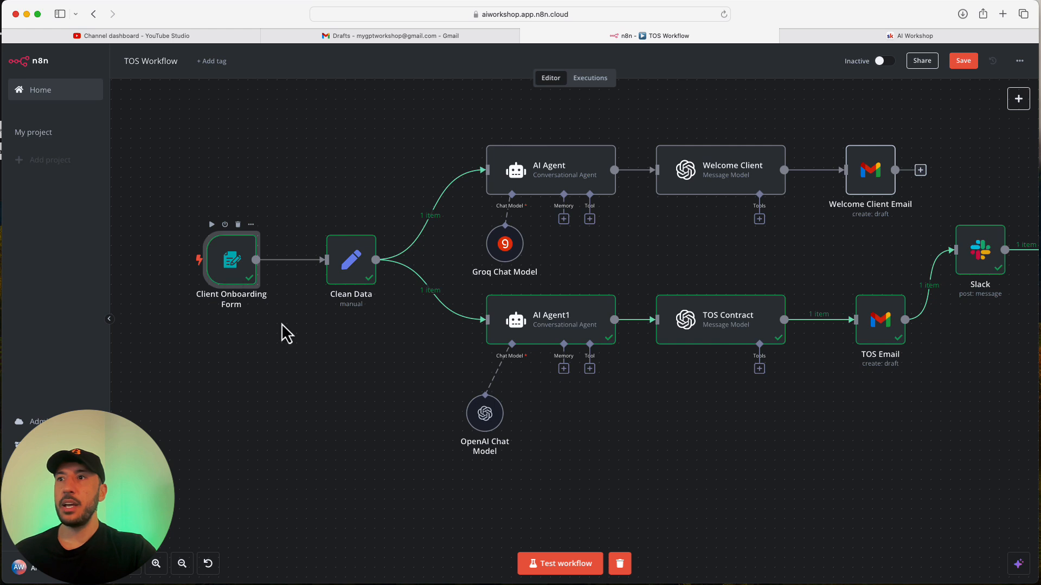
{"action": "left_click", "coordinate": [621, 564]}
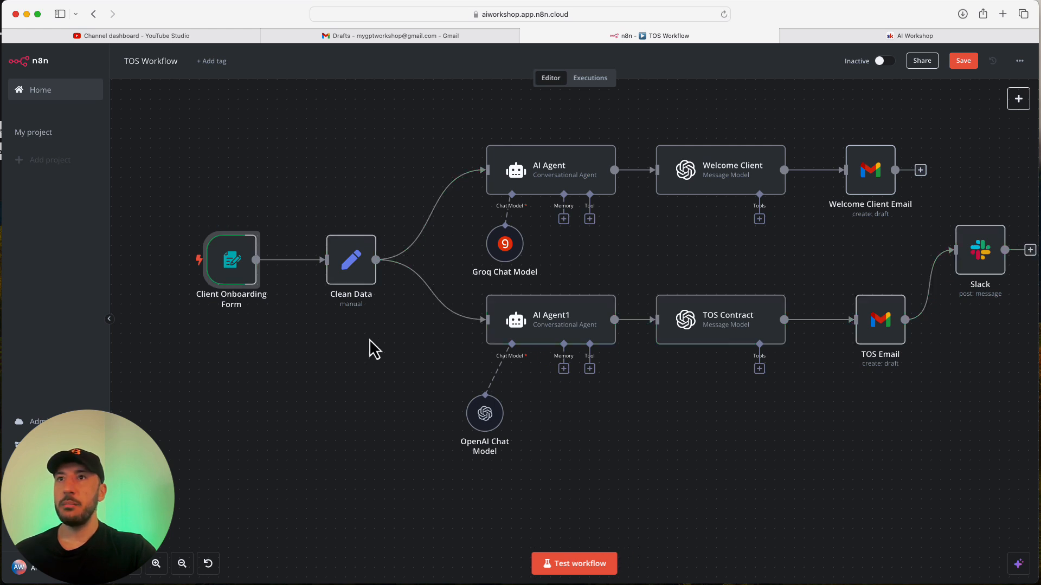
Start a test run of the workflow and bring up the onboarding form.
{"action": "left_click", "coordinate": [129, 564]}
{"action": "left_click", "coordinate": [574, 564]}
{"action": "left_click_drag", "start_coordinate": [77, 1], "coordinate": [534, 43]}
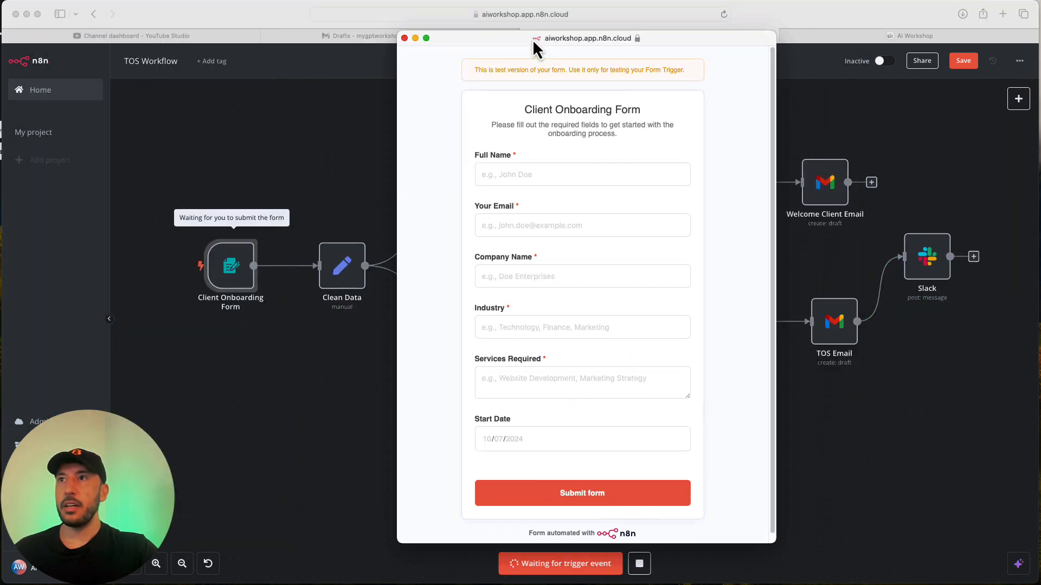
Fill in the client's full name, e-mail, company name, Finance, and 'Inc' for services required.
{"action": "left_click", "coordinate": [479, 156]}
{"action": "type", "text": "Jack Smith"}
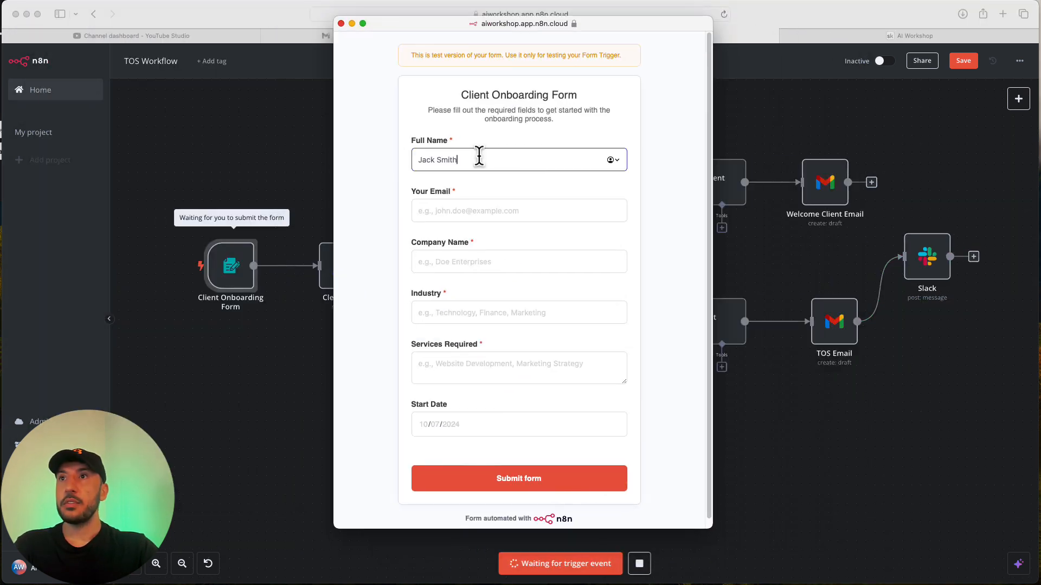
{"action": "key", "text": "Tab"}
{"action": "type", "text": "jack"}
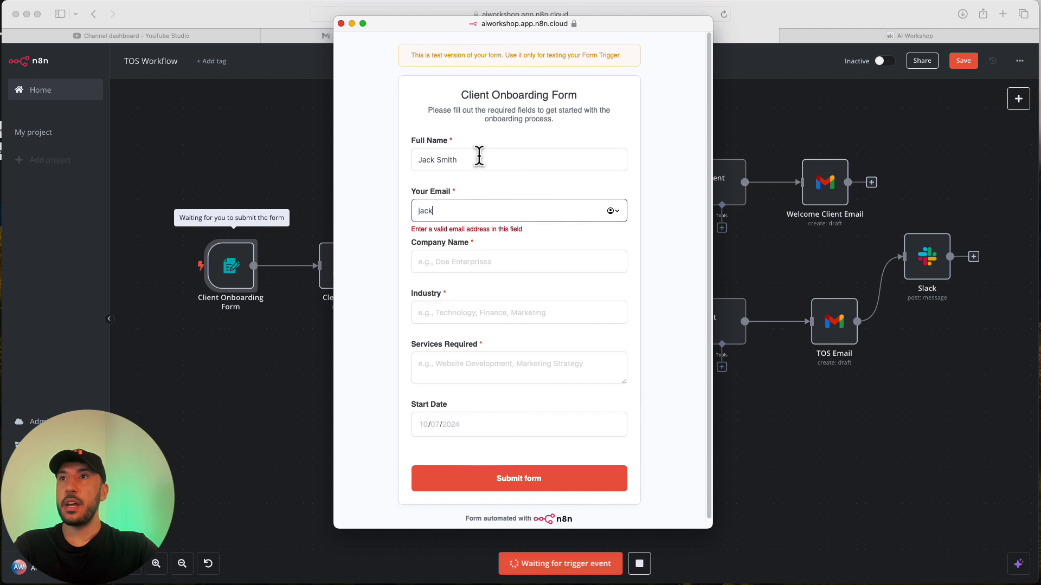
{"action": "type", "text": "@exampl"}
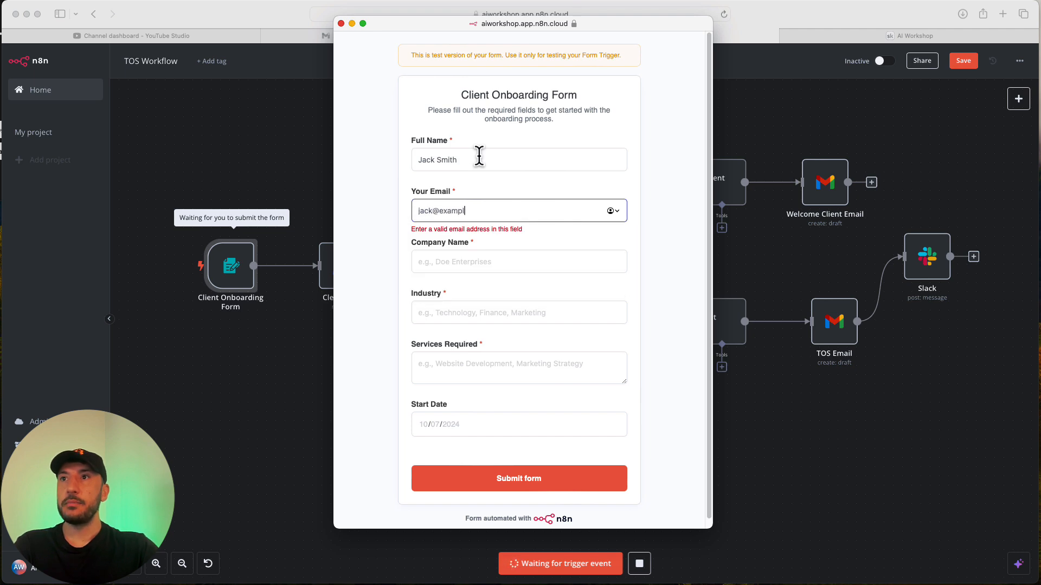
{"action": "type", "text": "e.com"}
{"action": "key", "text": "Tab"}
{"action": "type", "text": "Jack Enterprises"}
{"action": "key", "text": "Tab"}
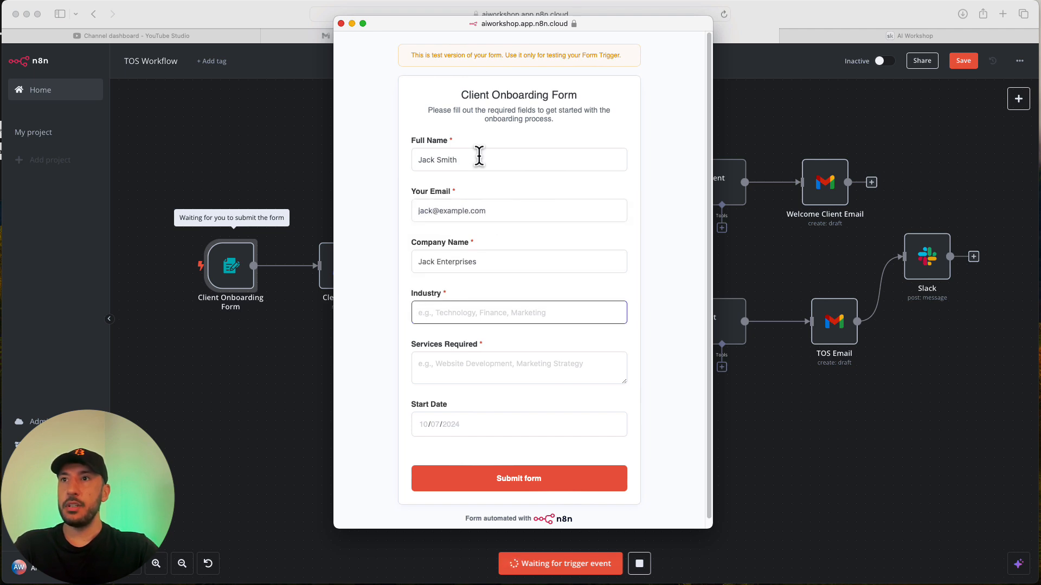
{"action": "type", "text": "Fi"}
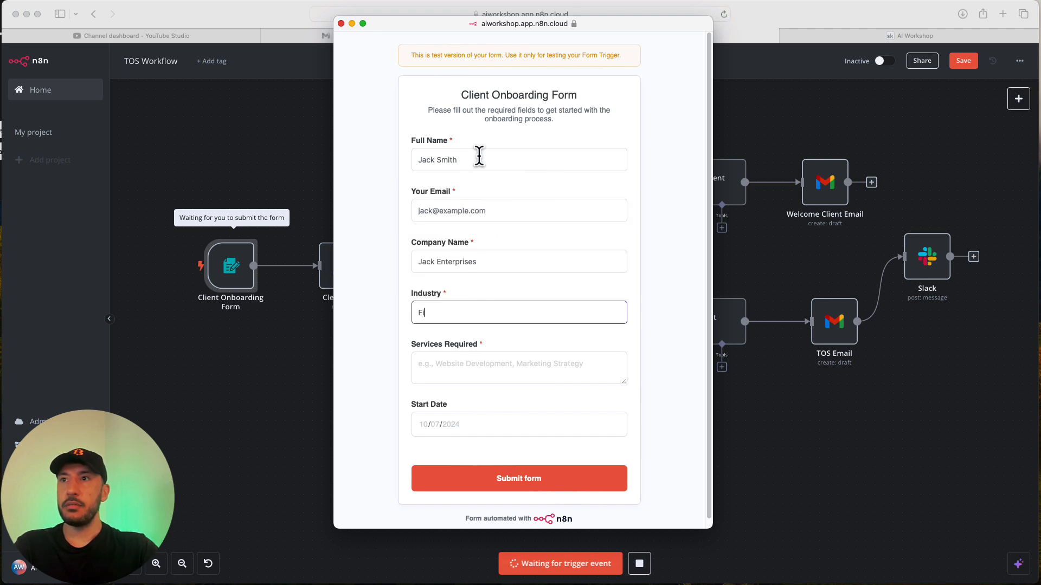
{"action": "type", "text": "nance"}
{"action": "key", "text": "Tab"}
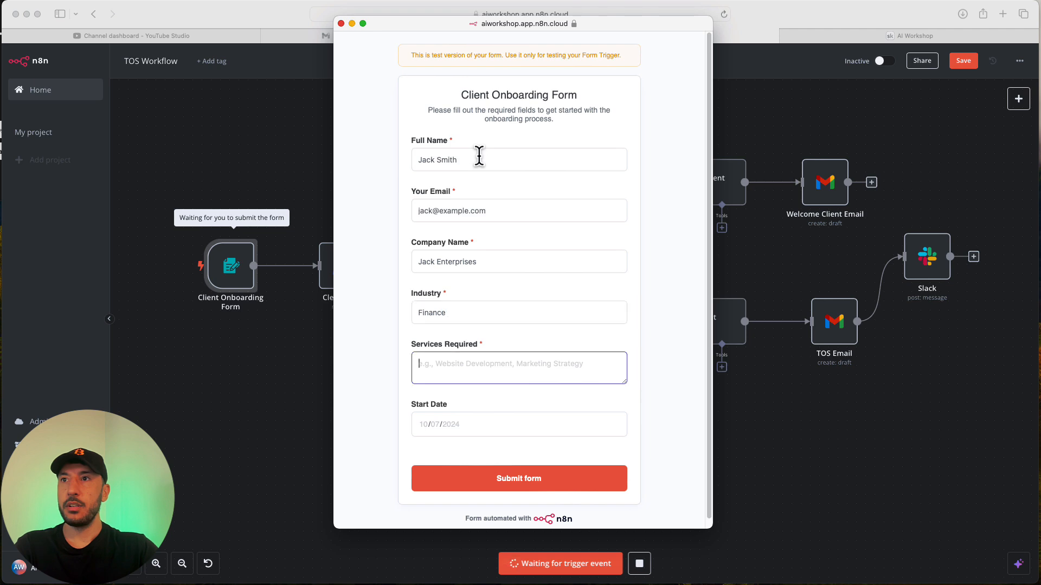
{"action": "type", "text": "I"}
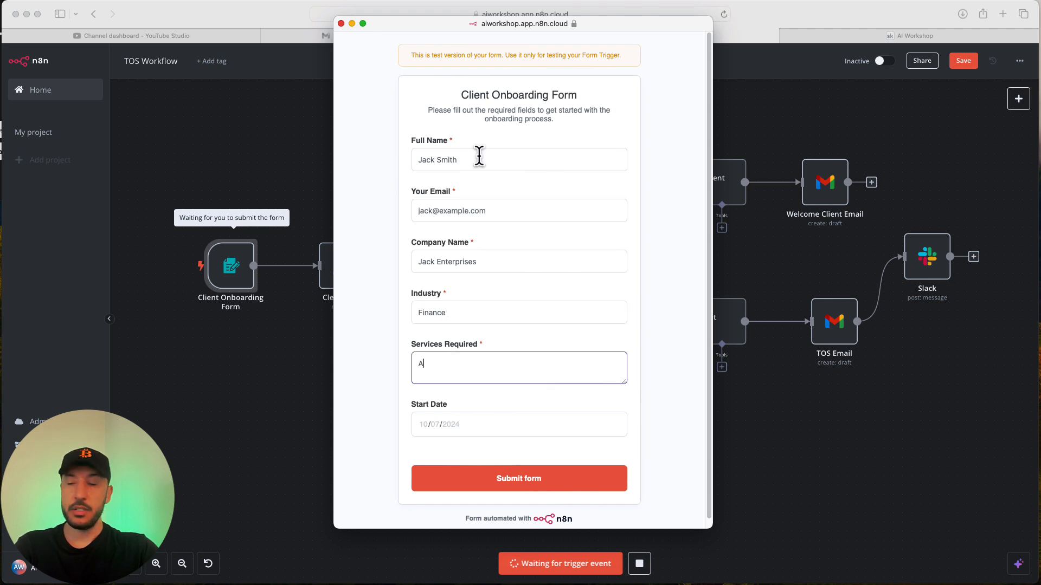
{"action": "key", "text": "BackSpace"}
{"action": "type", "text": "Inc"}
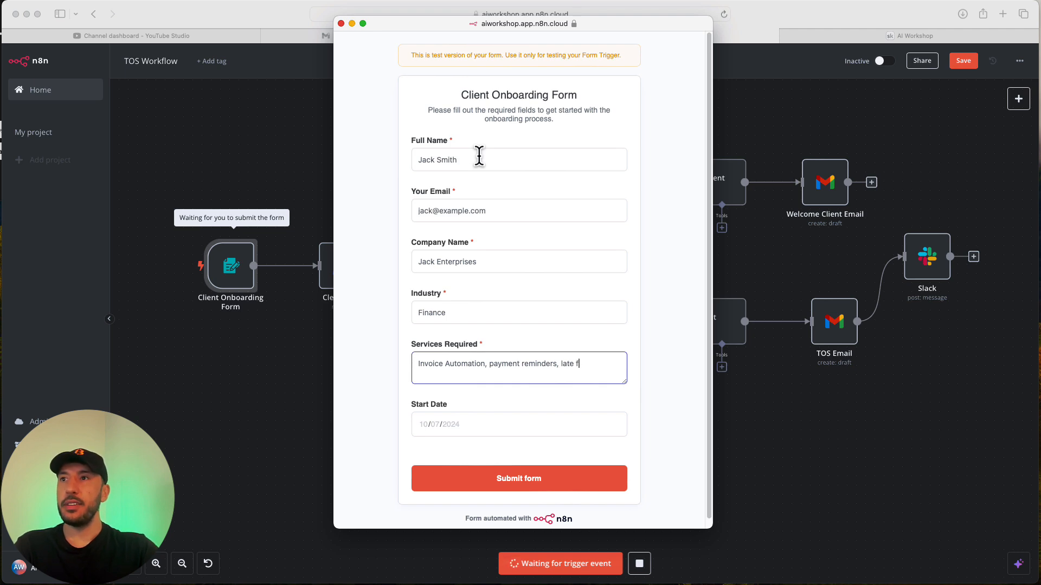
Set the start date to 10/25/2024 and submit the form to finish the run.
{"action": "left_click", "coordinate": [508, 429]}
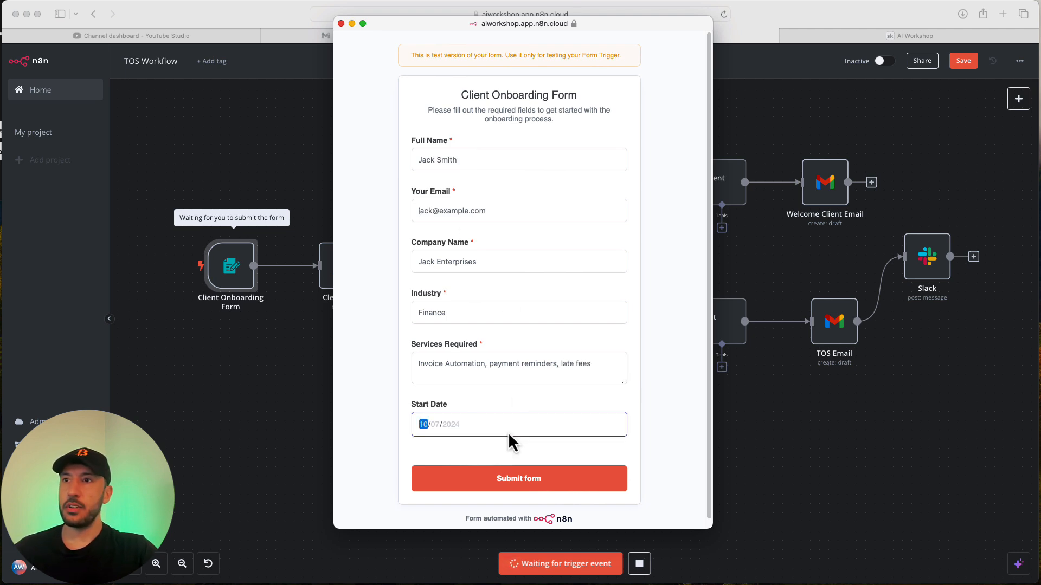
{"action": "left_click", "coordinate": [468, 492]}
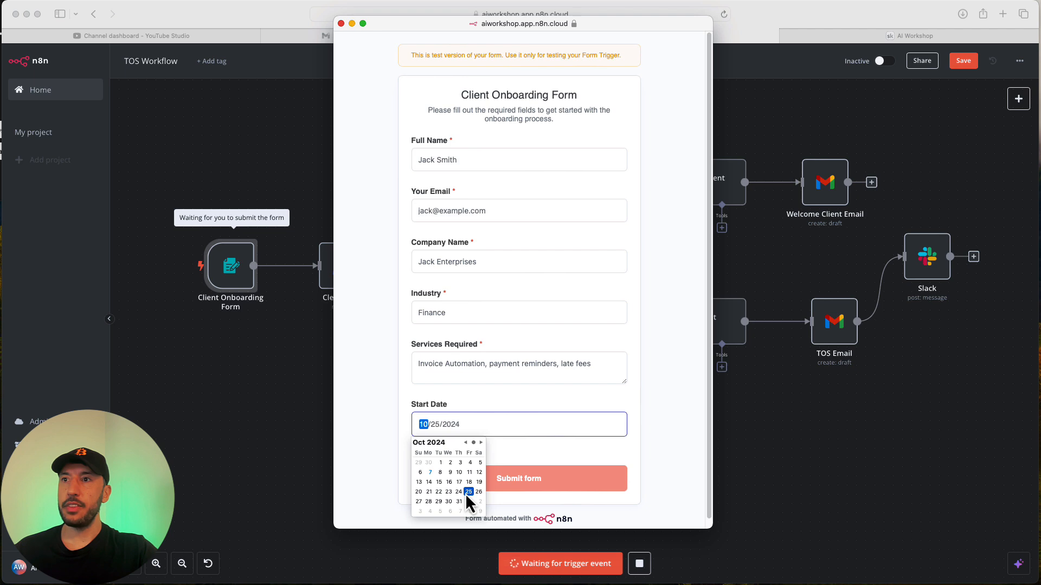
{"action": "left_click", "coordinate": [684, 470]}
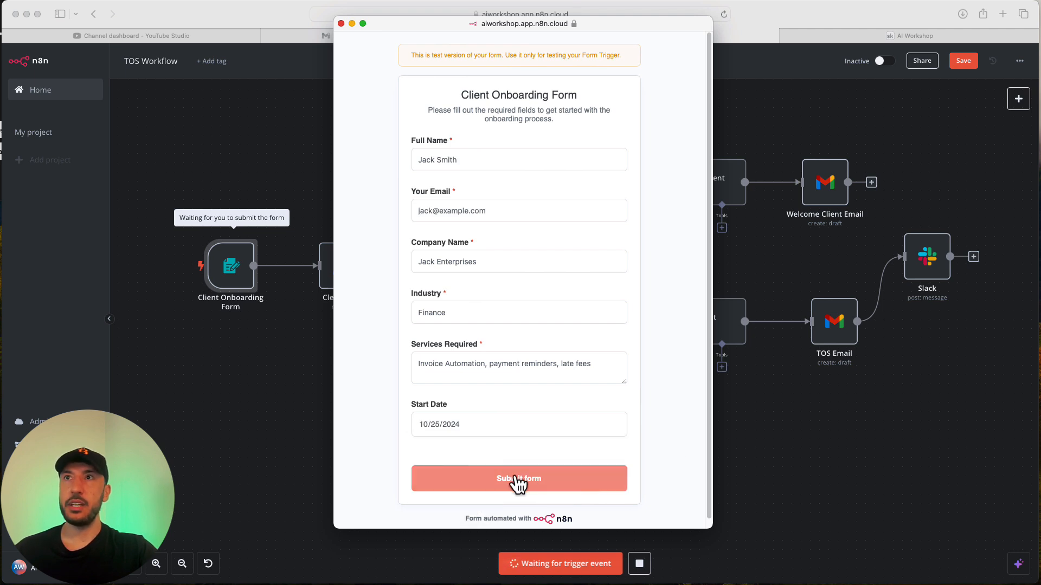
{"action": "left_click_drag", "start_coordinate": [424, 22], "coordinate": [476, 25]}
{"action": "left_click", "coordinate": [581, 480]}
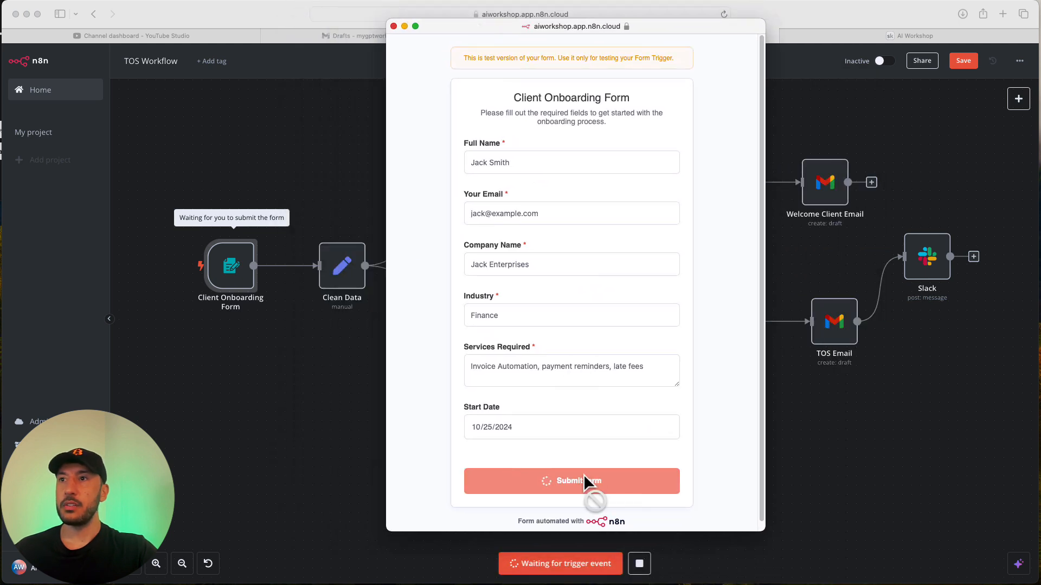
{"action": "left_click", "coordinate": [892, 480]}
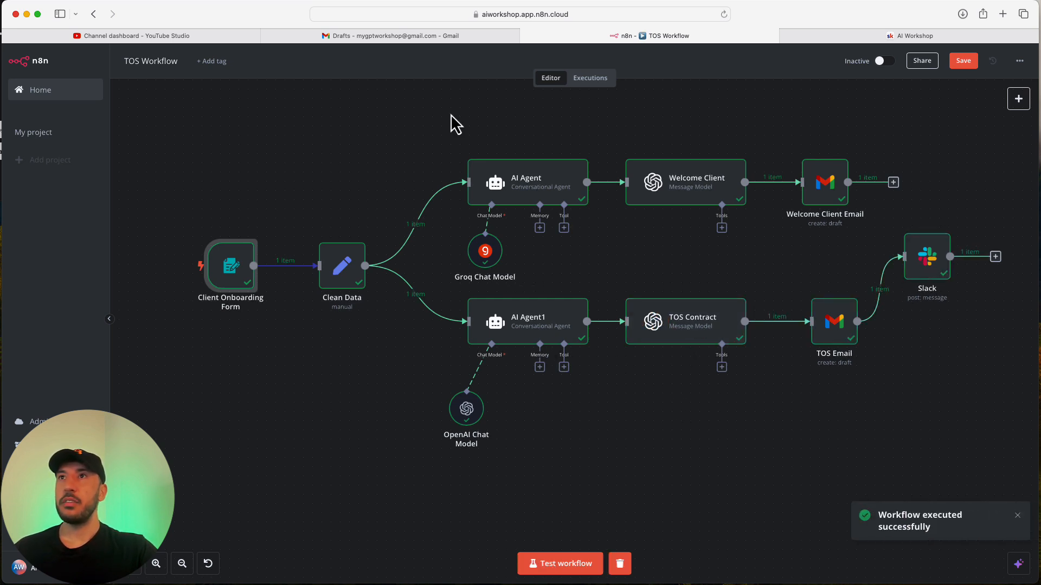
Refresh Gmail Drafts and read the new Warm Welcome and Terms of Service drafts.
{"action": "left_click", "coordinate": [383, 35]}
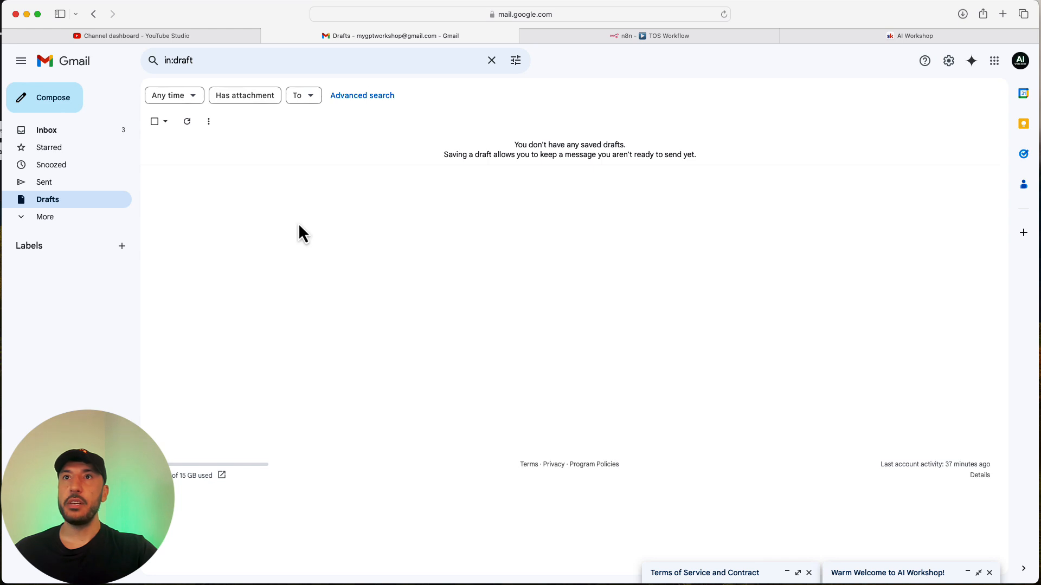
{"action": "left_click", "coordinate": [187, 122]}
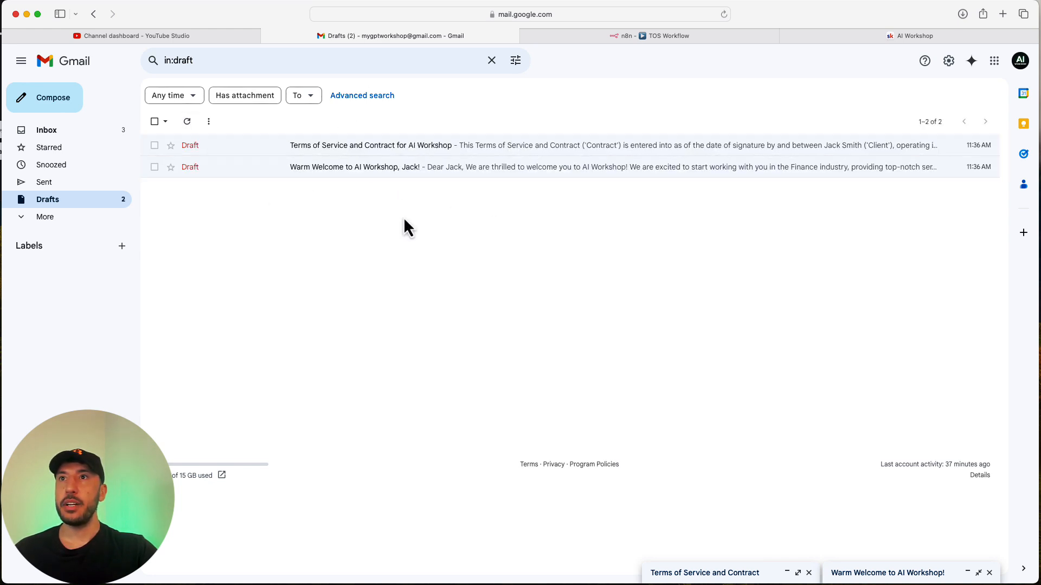
{"action": "left_click", "coordinate": [315, 167]}
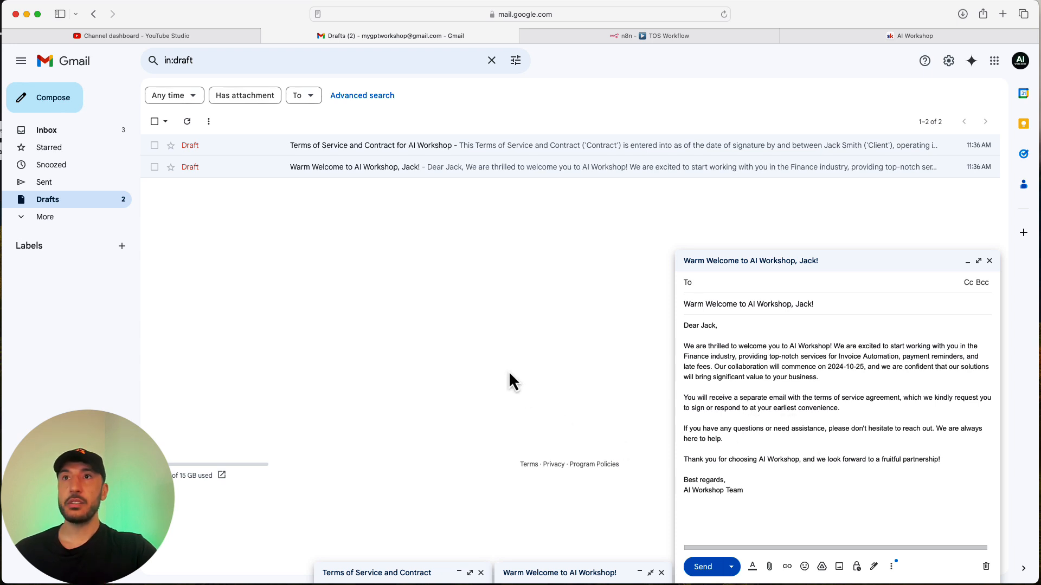
{"action": "left_click", "coordinate": [990, 260]}
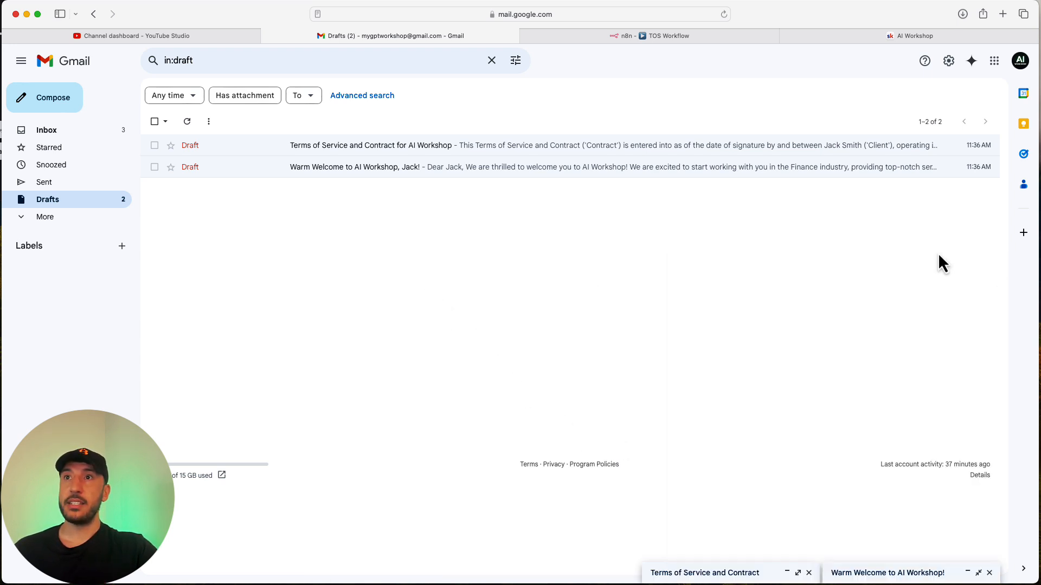
{"action": "left_click", "coordinate": [372, 152]}
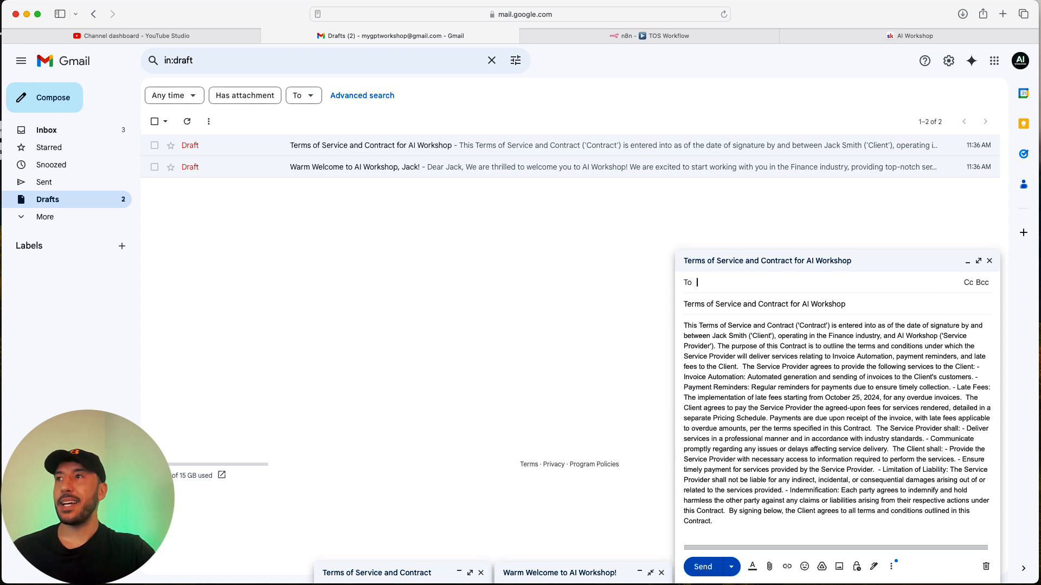
{"action": "left_click", "coordinate": [990, 260]}
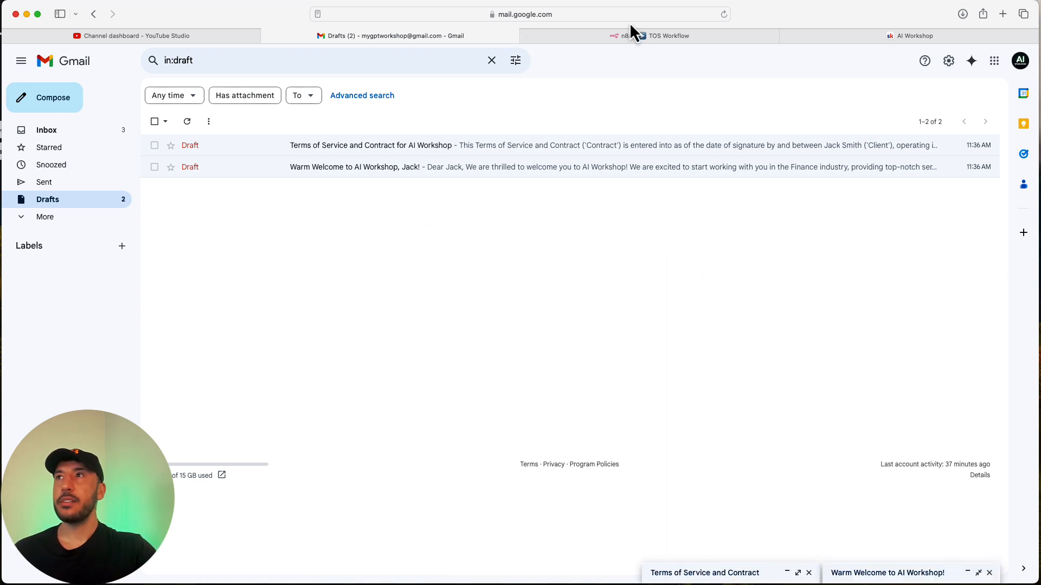
{"action": "left_click", "coordinate": [638, 36]}
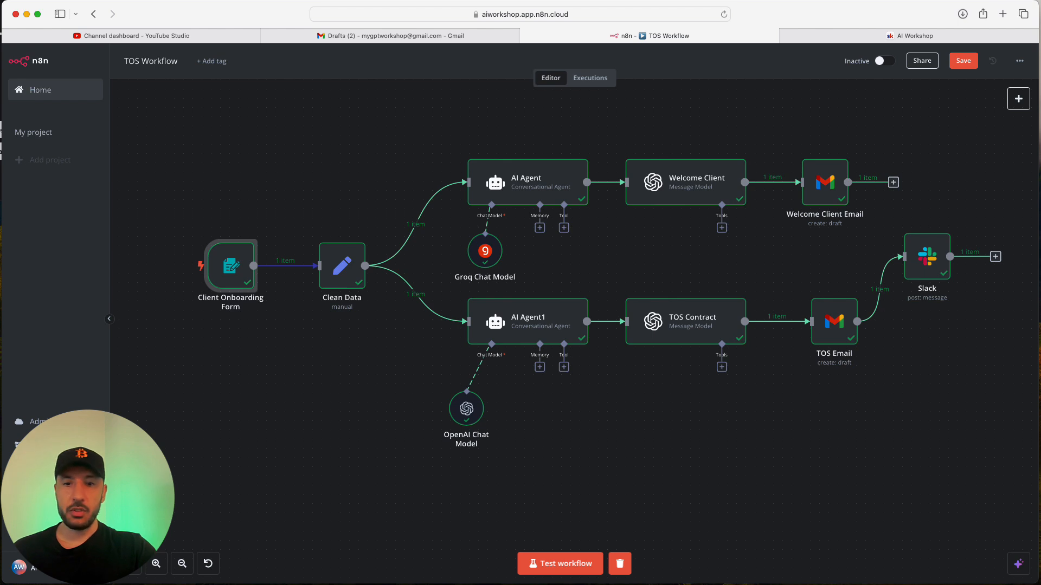
{"action": "key", "text": "super+Tab"}
{"action": "scroll", "coordinate": [327, 228], "scroll_direction": "up", "scroll_amount": 4}
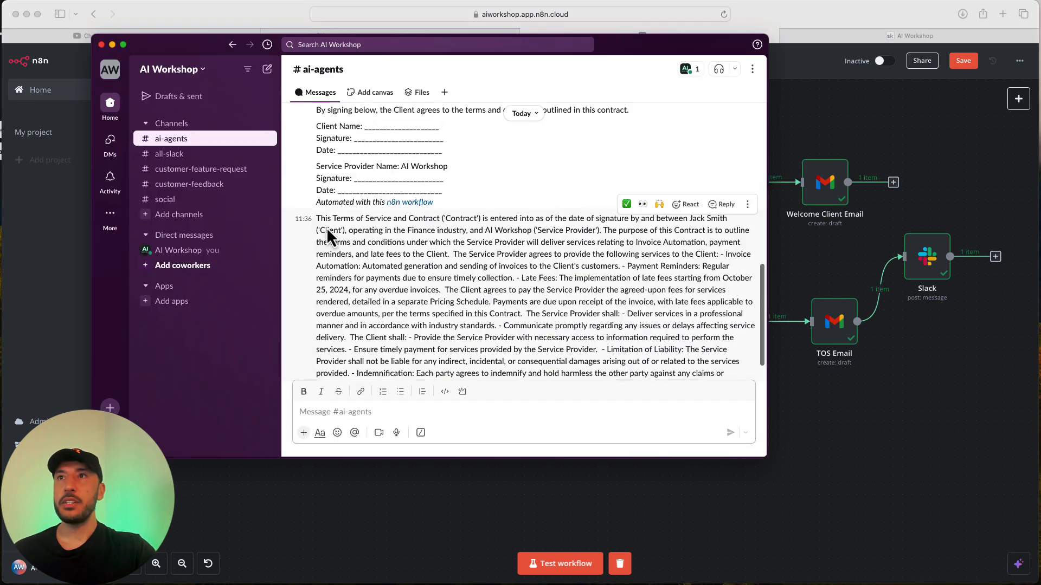
{"action": "scroll", "coordinate": [327, 227], "scroll_direction": "down", "scroll_amount": 3}
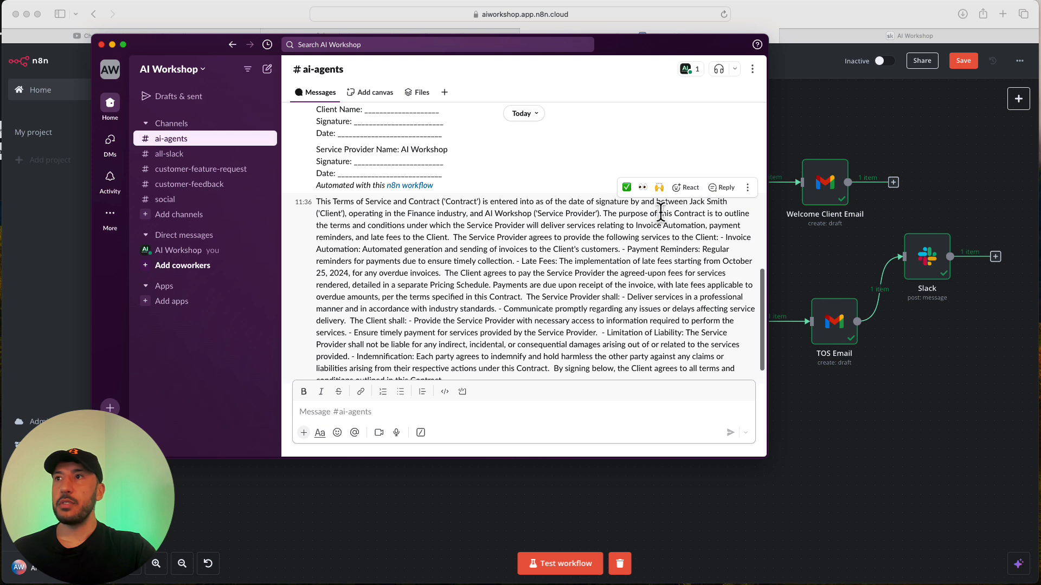
{"action": "left_click", "coordinate": [711, 211]}
{"action": "scroll", "coordinate": [447, 325], "scroll_direction": "down", "scroll_amount": 1}
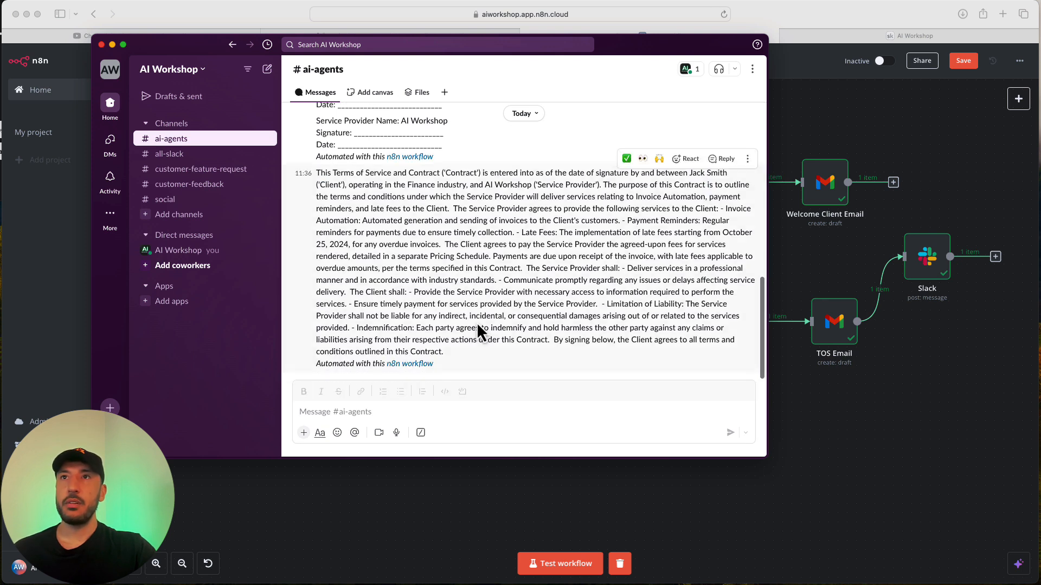
{"action": "left_click", "coordinate": [838, 493]}
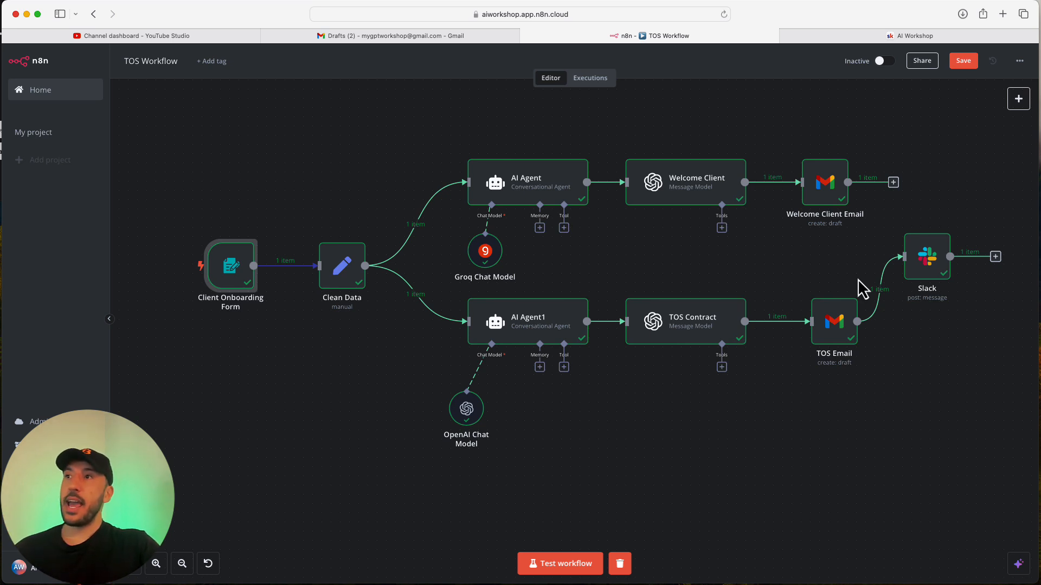
{"action": "left_click_drag", "start_coordinate": [843, 330], "coordinate": [833, 329]}
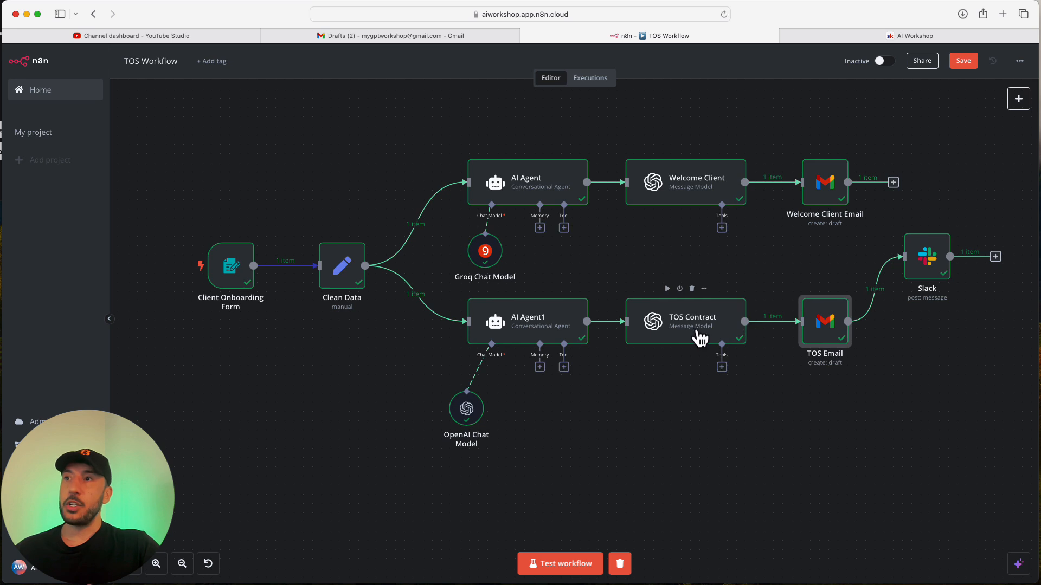
{"action": "mouse_move", "coordinate": [781, 329]}
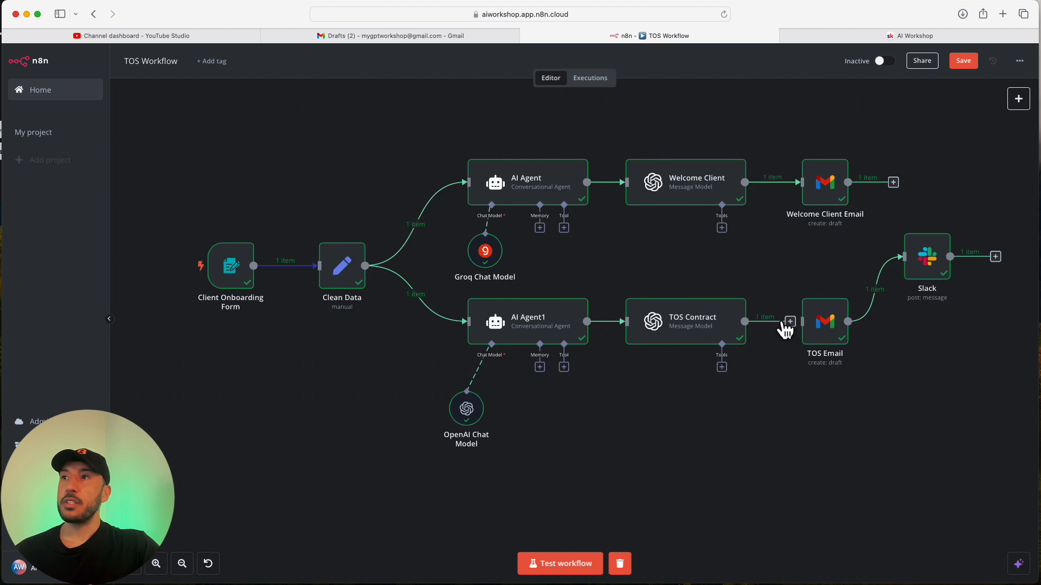
{"action": "left_click_drag", "start_coordinate": [847, 324], "coordinate": [922, 361]}
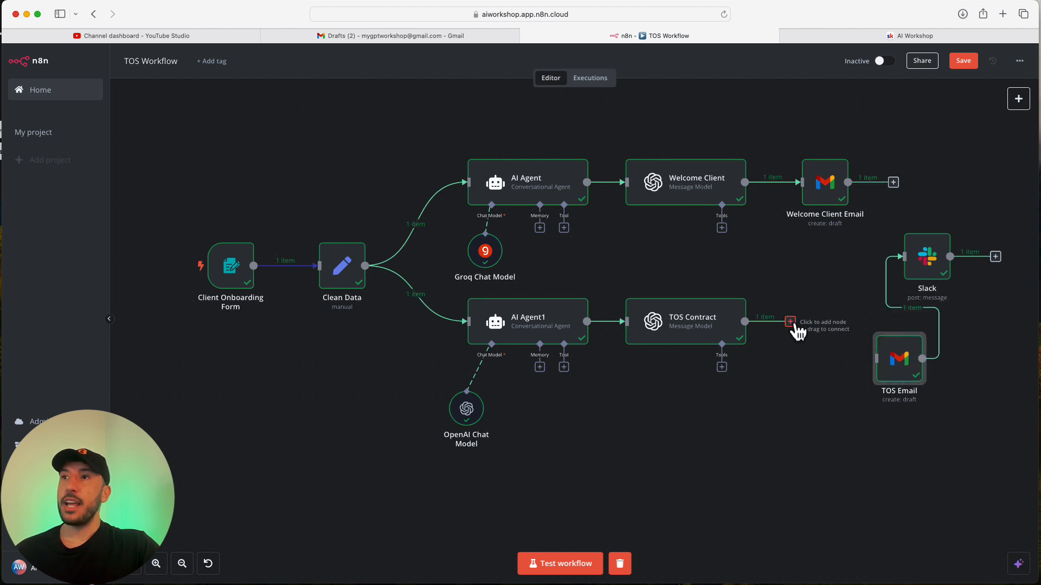
{"action": "left_click", "coordinate": [791, 324]}
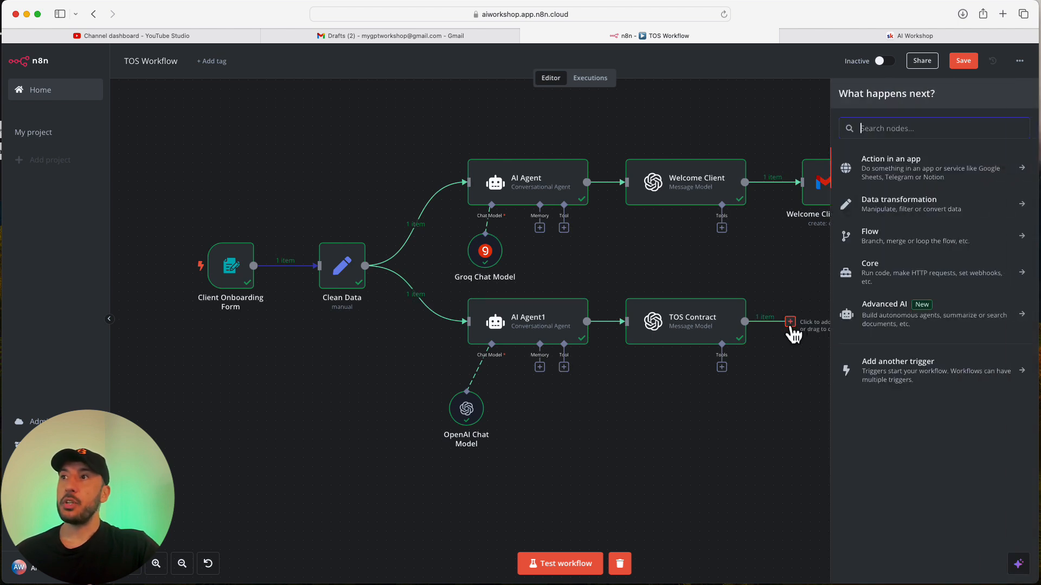
{"action": "left_click", "coordinate": [885, 211]}
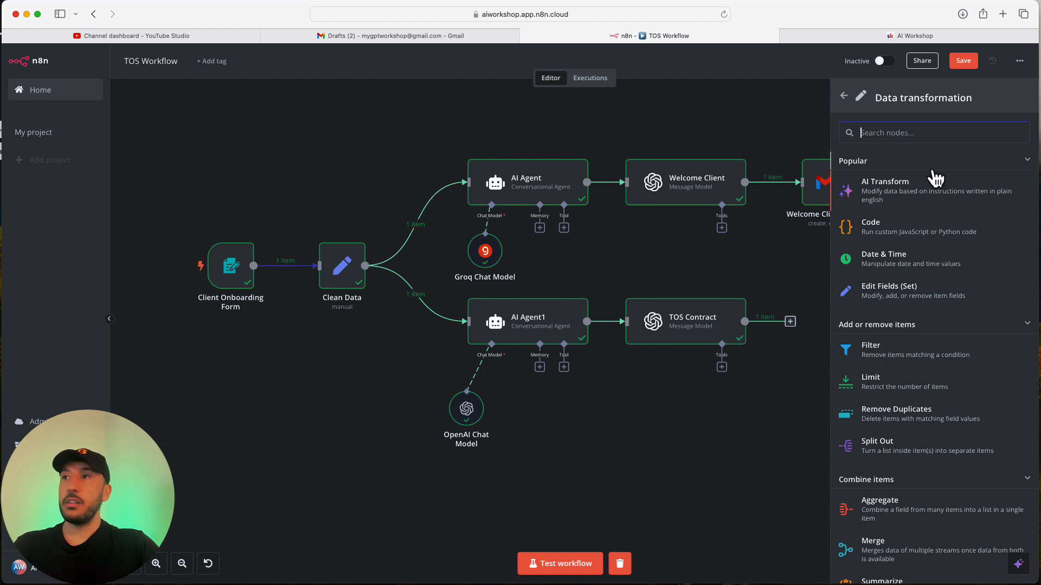
{"action": "type", "text": "cer"}
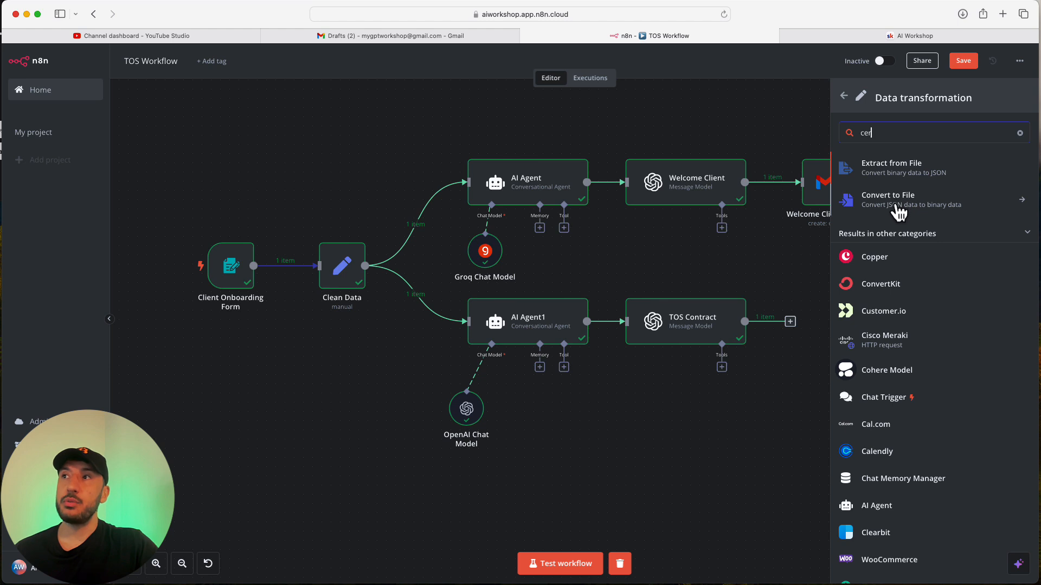
{"action": "left_click", "coordinate": [779, 272]}
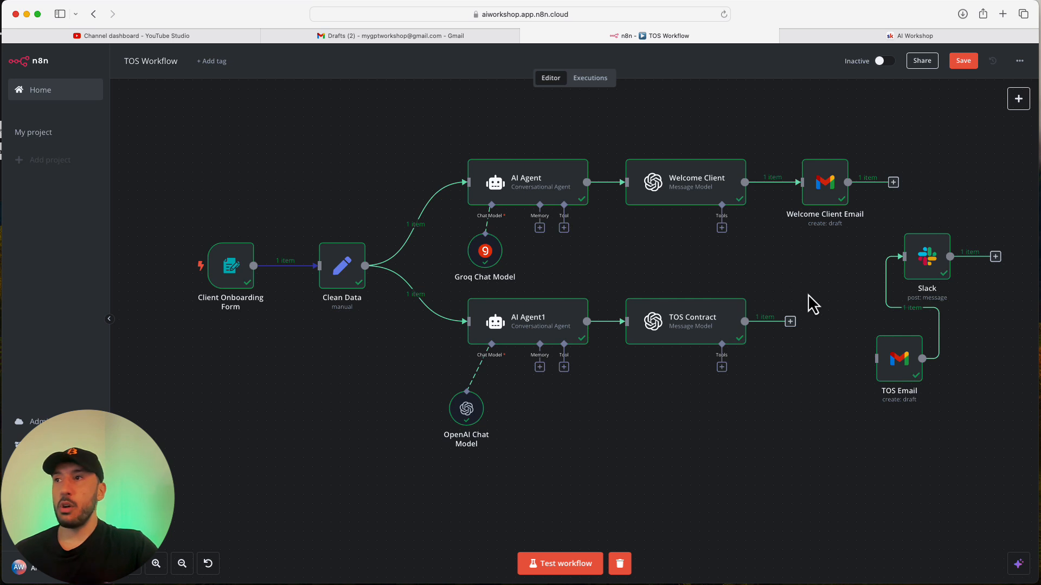
{"action": "left_click_drag", "start_coordinate": [890, 378], "coordinate": [820, 321]}
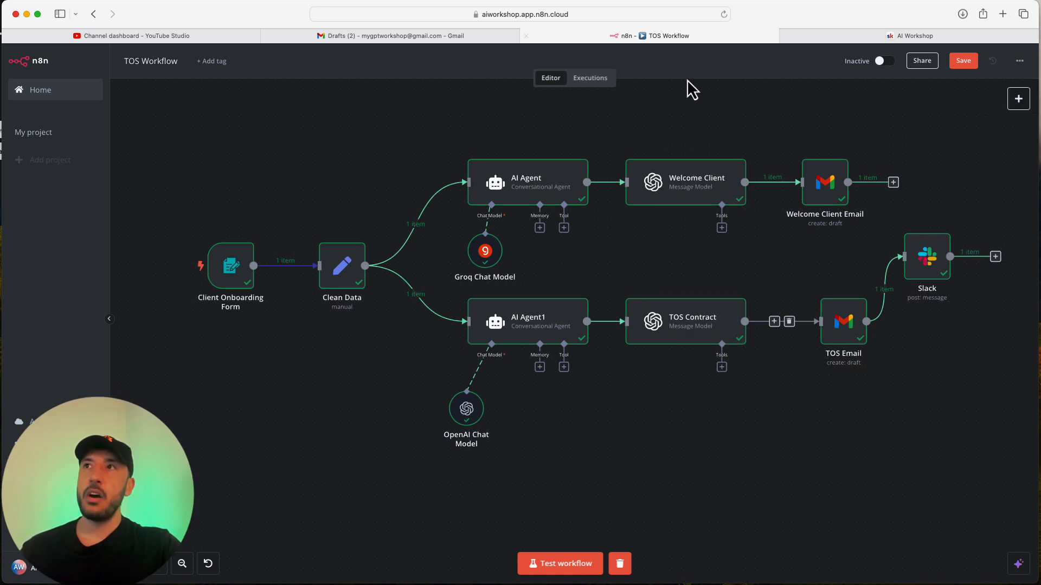
{"action": "left_click", "coordinate": [891, 39]}
{"action": "scroll", "coordinate": [421, 108], "scroll_direction": "up", "scroll_amount": 15}
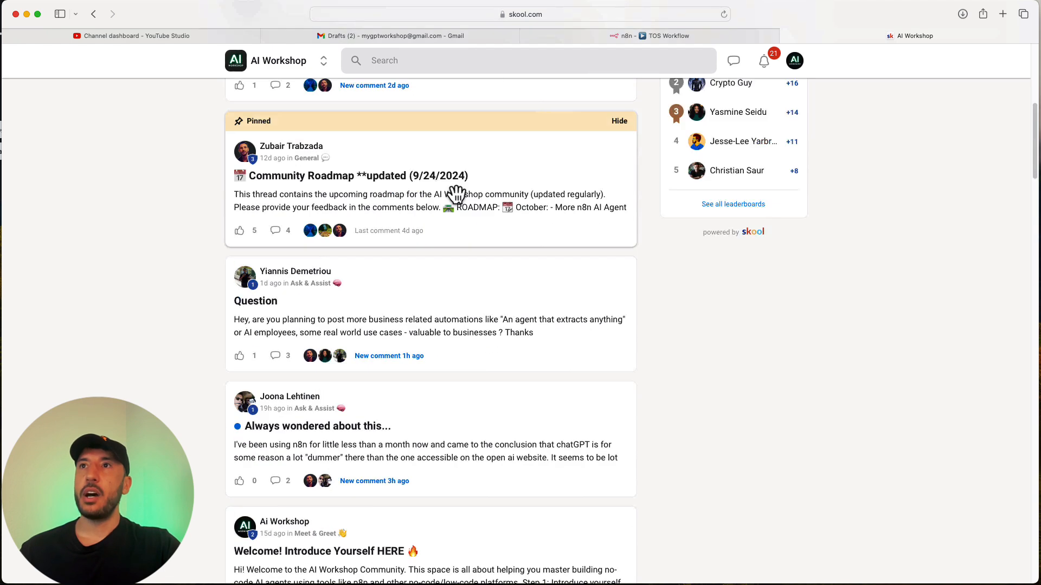
{"action": "left_click", "coordinate": [308, 91]}
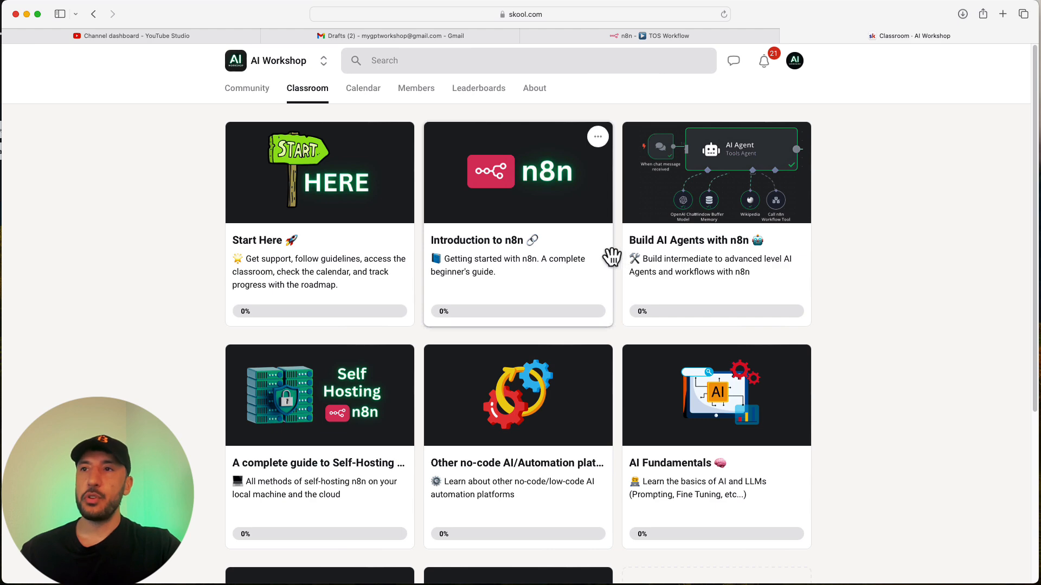
{"action": "scroll", "coordinate": [421, 382], "scroll_direction": "down", "scroll_amount": 3}
{"action": "scroll", "coordinate": [391, 526], "scroll_direction": "down", "scroll_amount": 2}
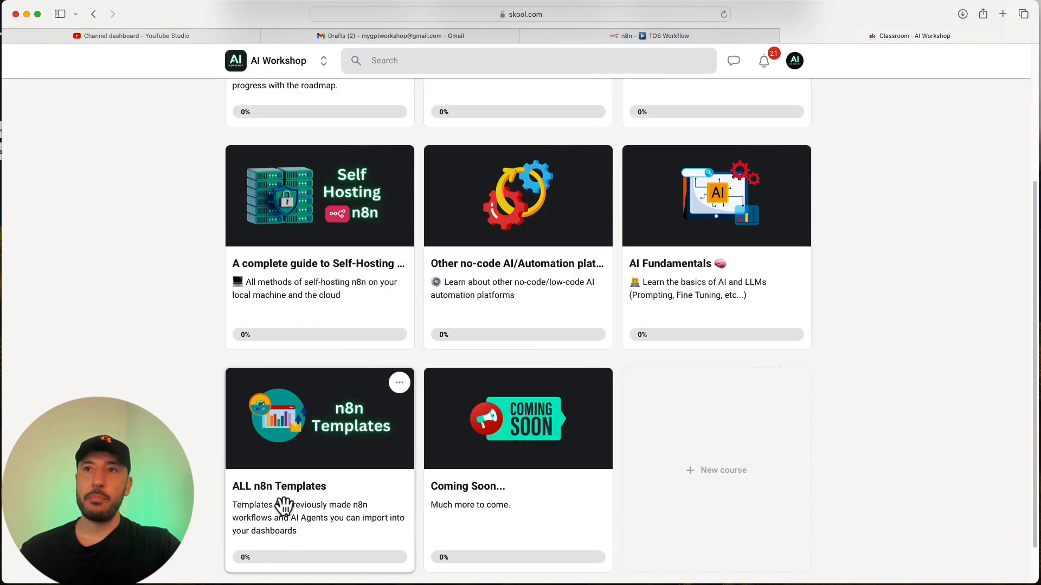
{"action": "left_click", "coordinate": [594, 39]}
{"action": "left_click", "coordinate": [1019, 61]}
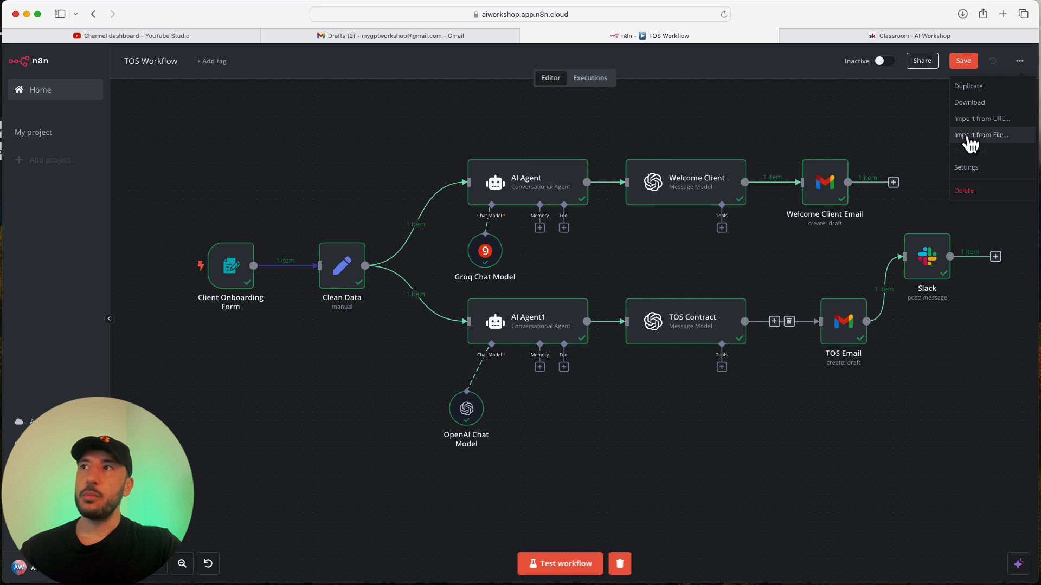
{"action": "left_click", "coordinate": [897, 127]}
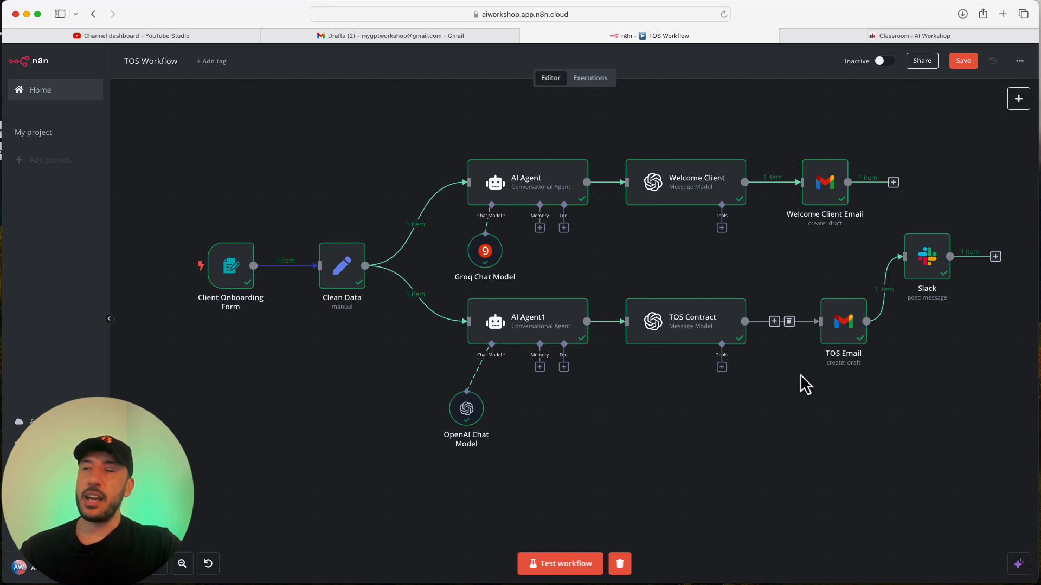